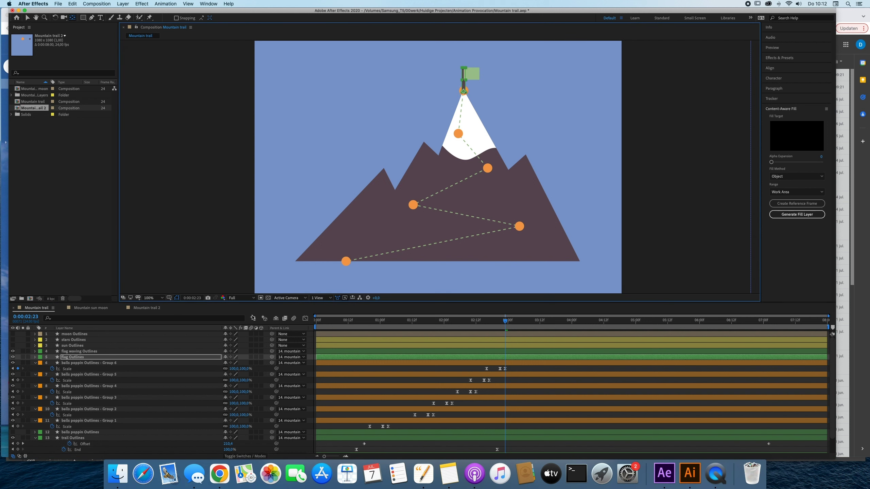
# - Parent the flag waving Outlines layer to the flag Outlines layer
pyautogui.click(74, 351)
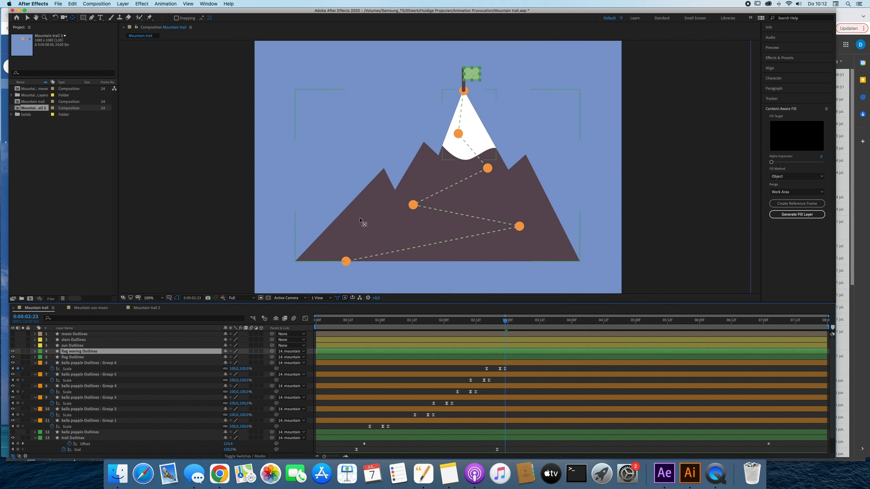
pyautogui.click(471, 73)
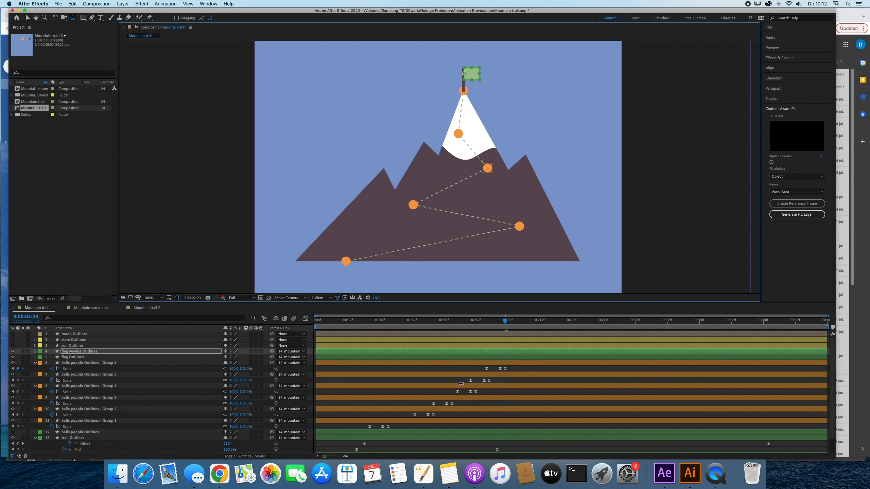
pyautogui.click(511, 358)
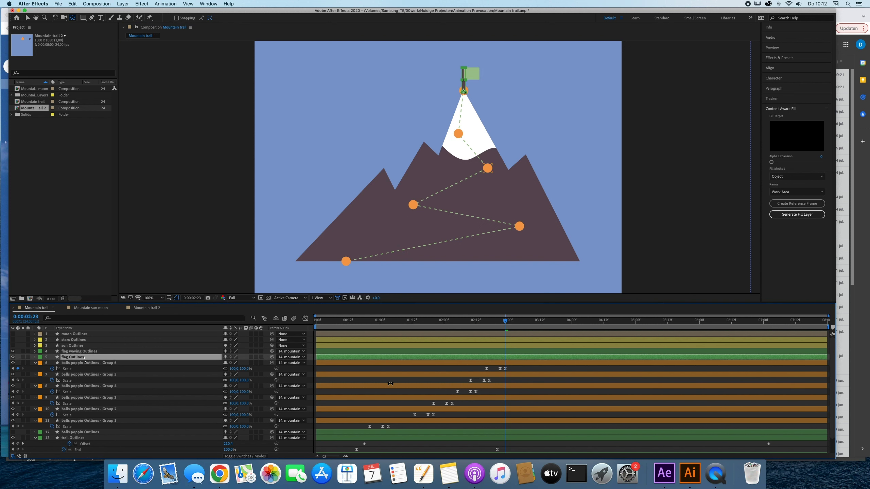
pyautogui.click(97, 352)
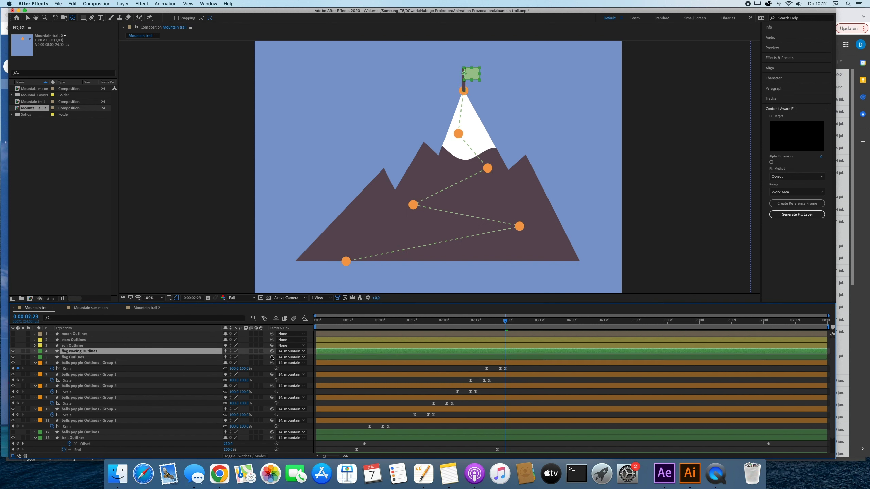
pyautogui.moveTo(272, 353); pyautogui.dragTo(77, 357)
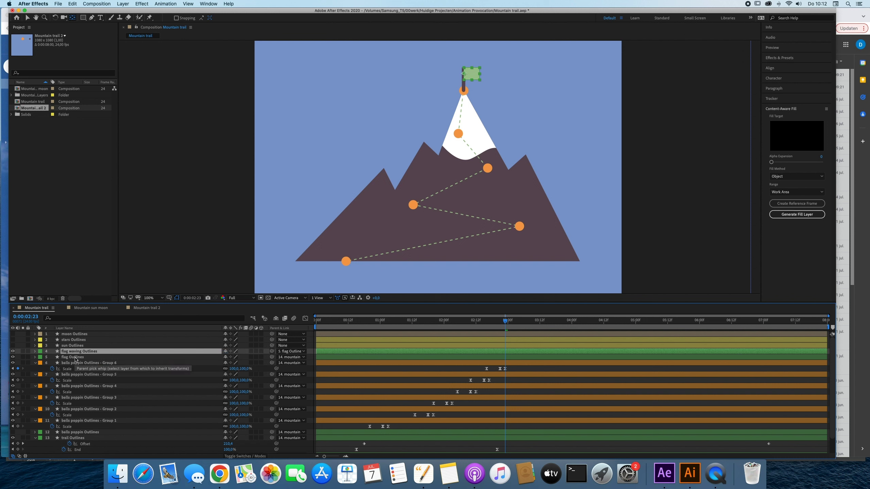
# - Rename the flag Outlines layer to flag pole Outlines
pyautogui.click(87, 358)
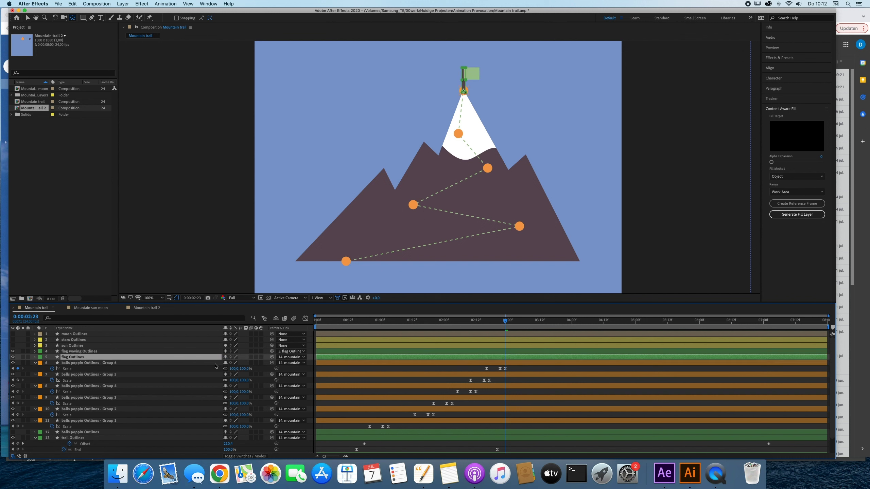
pyautogui.press('Return')
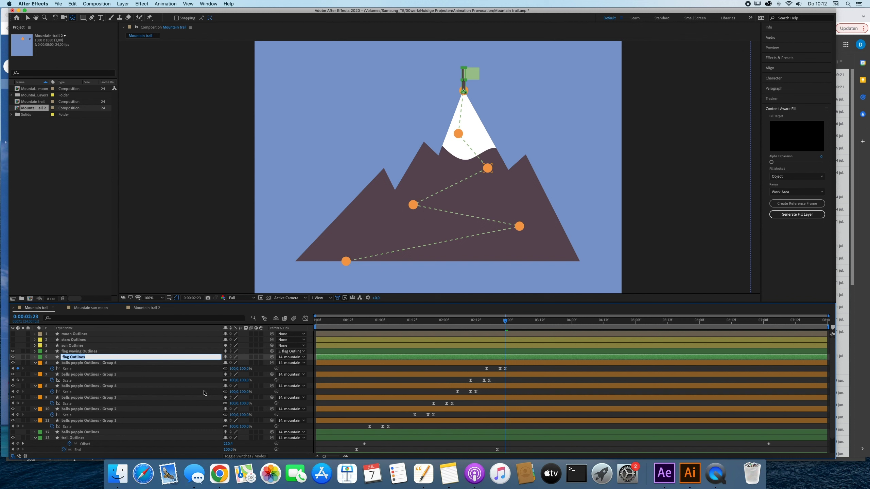
pyautogui.press('Right')
pyautogui.write('pole')
pyautogui.press('Return')
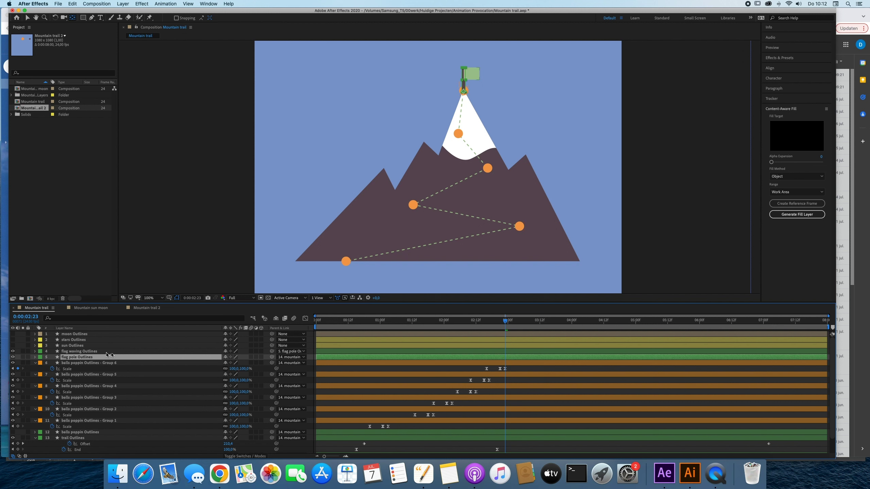
# - Add scale, position, opacity, anchor point and rotation keyframes to the flag pole layer at 0:00:02:23, and delete them again
pyautogui.hotkey('alt', 'shift', 's')
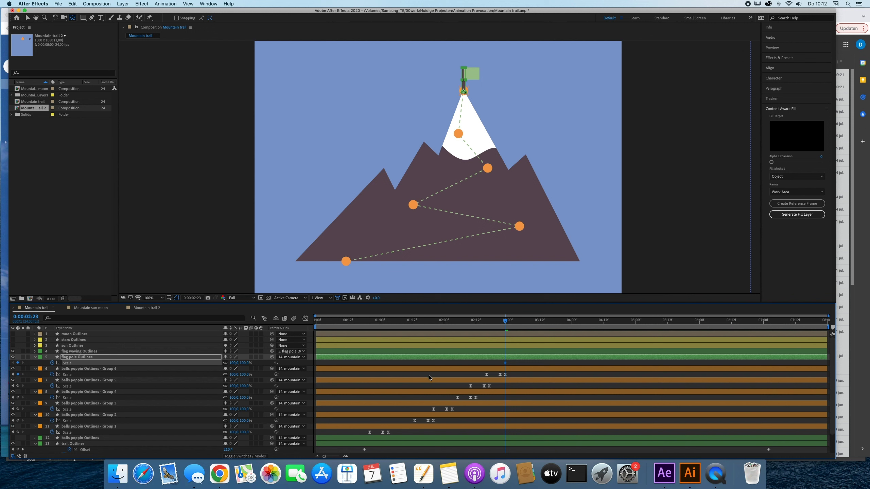
pyautogui.hotkey('alt', 'shift', 's')
pyautogui.hotkey('alt', 'shift', 's')
pyautogui.hotkey('alt', 'shift', 'p')
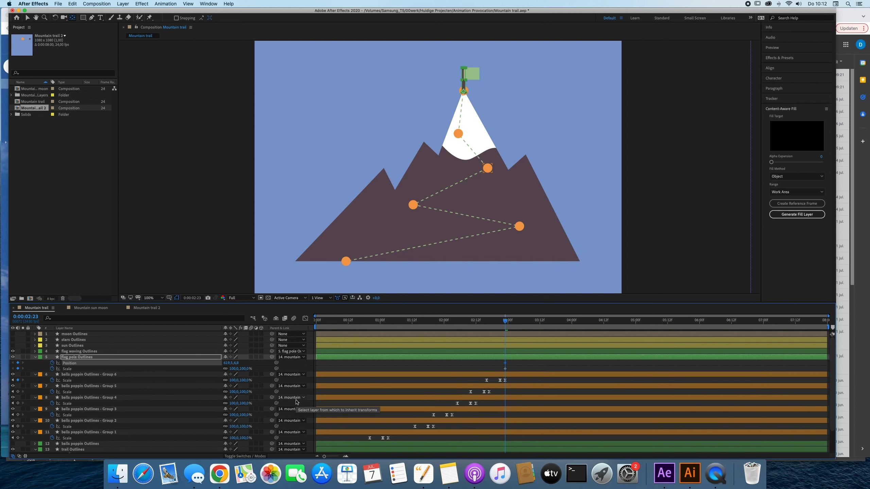
pyautogui.hotkey('alt', 'shift', 't')
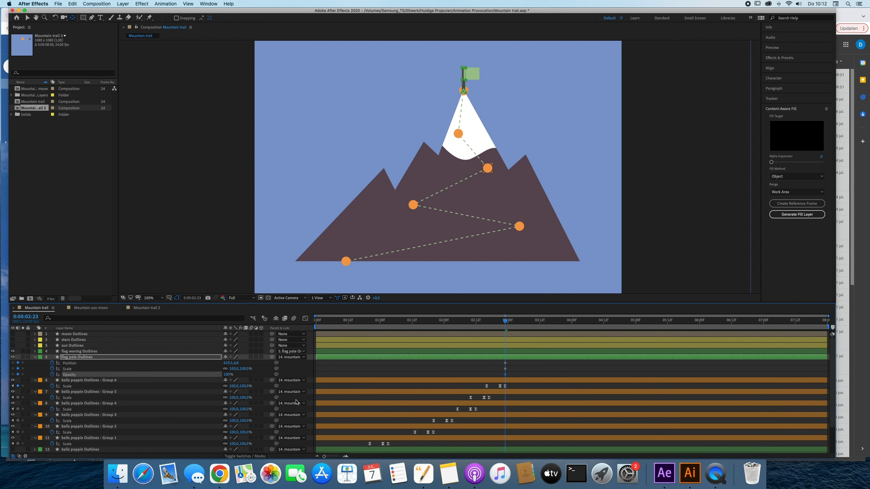
pyautogui.hotkey('alt', 'shift', 'a')
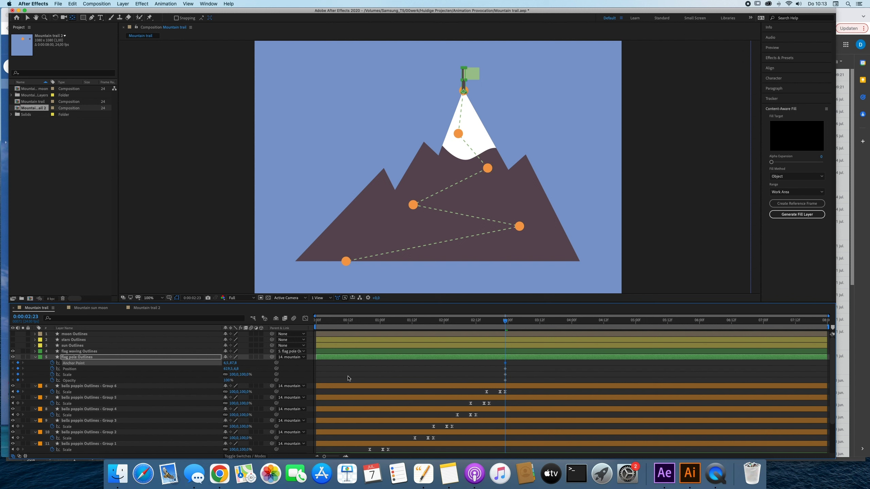
pyautogui.hotkey('alt', 'shift', 'r')
pyautogui.moveTo(515, 367); pyautogui.dragTo(496, 388)
pyautogui.press('Delete')
# - Animate the flag pole's scale from 0% at 0:00:02:23 through a slight overshoot at 0:00:03:02 to 100% at 0:00:03:04
pyautogui.hotkey('alt', 'shift', 's')
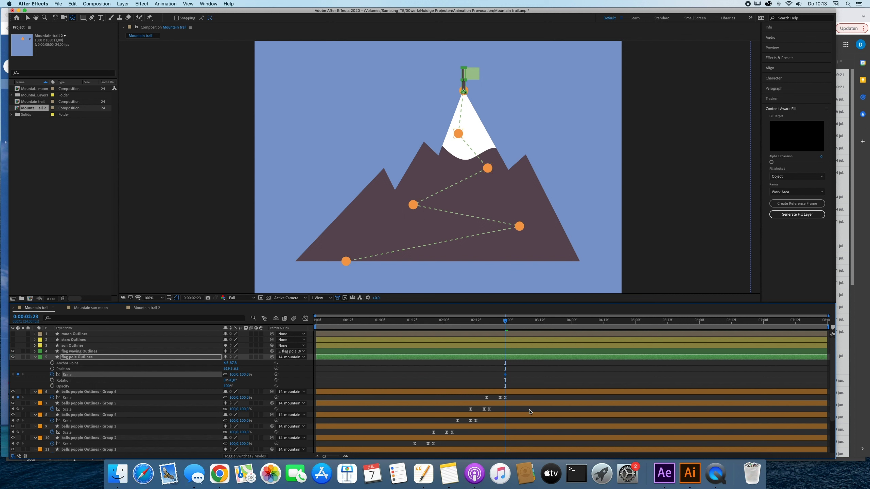
pyautogui.moveTo(506, 376); pyautogui.dragTo(518, 374)
pyautogui.click(236, 375)
pyautogui.write('0')
pyautogui.press('Return')
pyautogui.moveTo(507, 325)
pyautogui.mouseDown()
pyautogui.moveTo(483, 326)
pyautogui.moveTo(515, 330)
pyautogui.mouseUp()
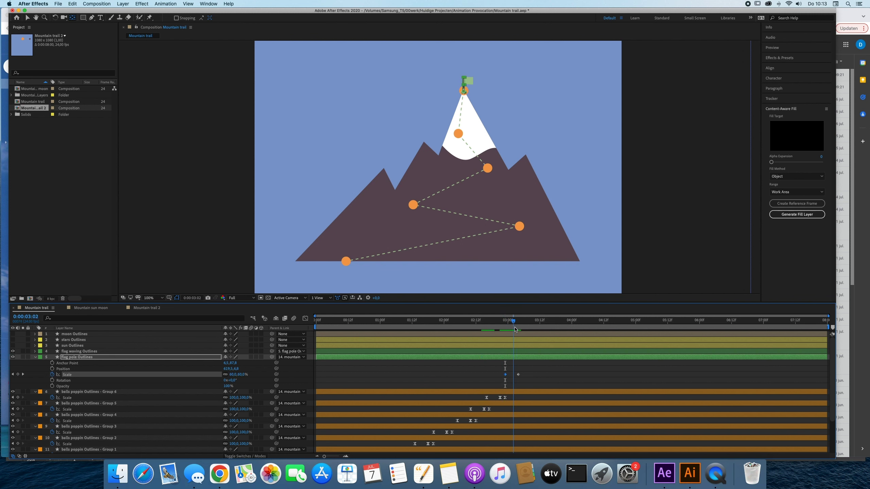
pyautogui.moveTo(233, 374); pyautogui.dragTo(244, 374)
# - Preview the flag pole's pop-up animation and apply Easy Ease to all three of its scale keyframes
pyautogui.click(503, 324)
pyautogui.press('space')
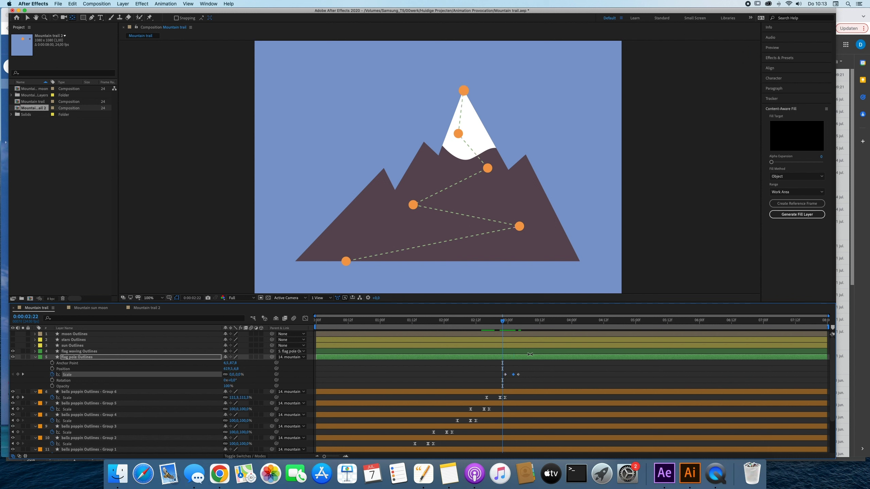
pyautogui.press('space')
pyautogui.moveTo(530, 367); pyautogui.dragTo(489, 377)
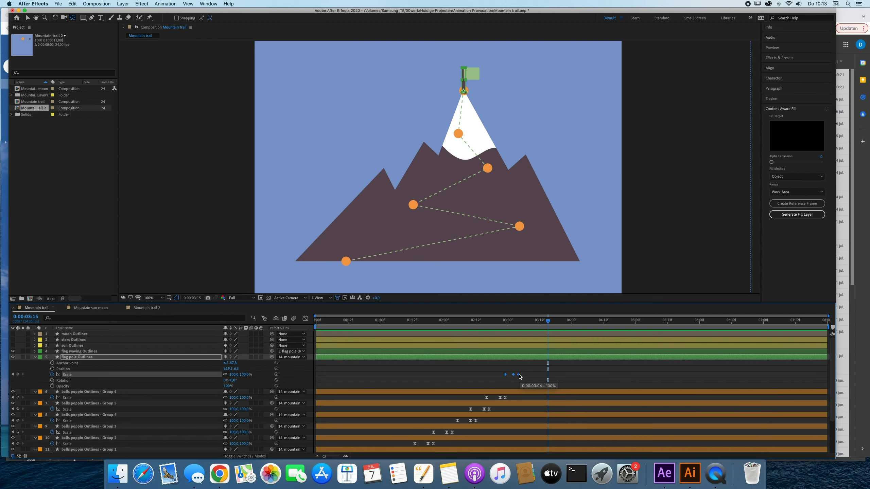
pyautogui.rightClick(519, 375)
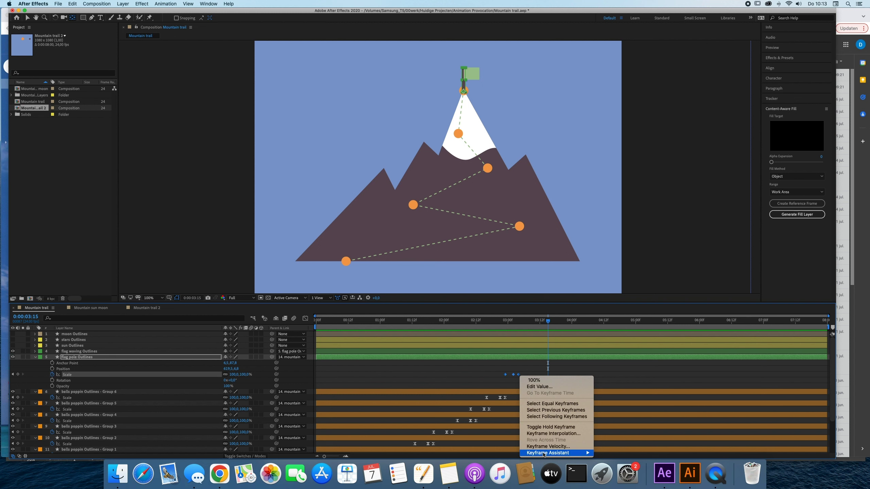
pyautogui.moveTo(547, 453)
pyautogui.click(635, 415)
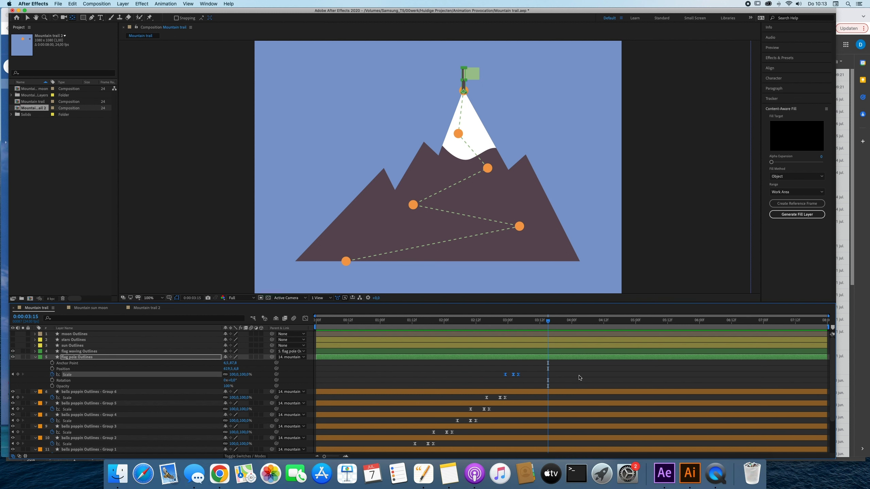
# - Move the flag pole's last two scale keyframes three frames later, to 0:00:03:05 and 0:00:03:07, and preview the slower growth
pyautogui.moveTo(533, 373)
pyautogui.mouseDown()
pyautogui.moveTo(492, 390)
pyautogui.moveTo(521, 378)
pyautogui.mouseUp()
pyautogui.click(524, 378)
pyautogui.click(519, 376)
pyautogui.moveTo(508, 321); pyautogui.dragTo(476, 323)
pyautogui.press('space')
pyautogui.press('space')
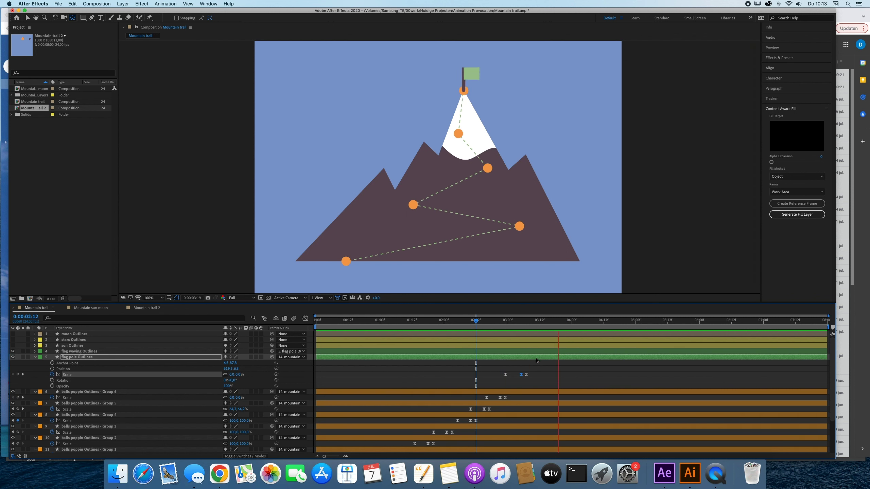
pyautogui.press('space')
# - Shift all three flag pole scale keyframes two frames earlier so they start at 0:00:02:21, and preview the timing
pyautogui.moveTo(545, 369); pyautogui.dragTo(500, 375)
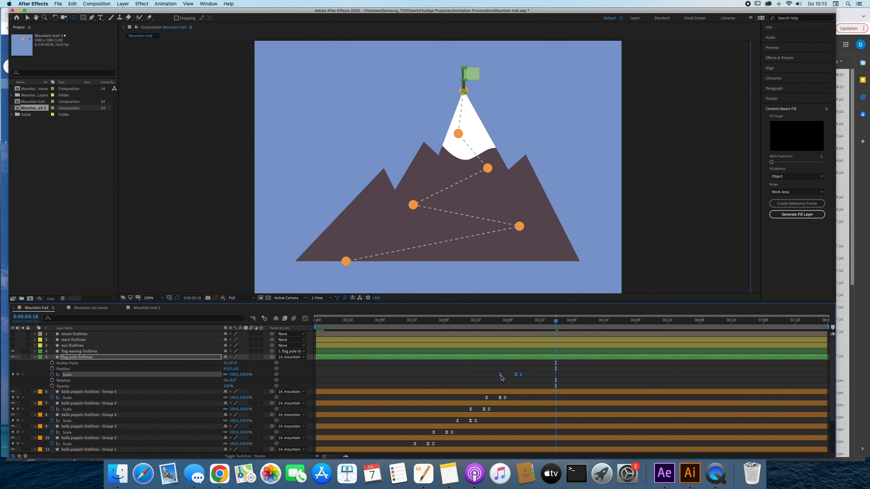
pyautogui.click(497, 322)
pyautogui.press('space')
pyautogui.press('space')
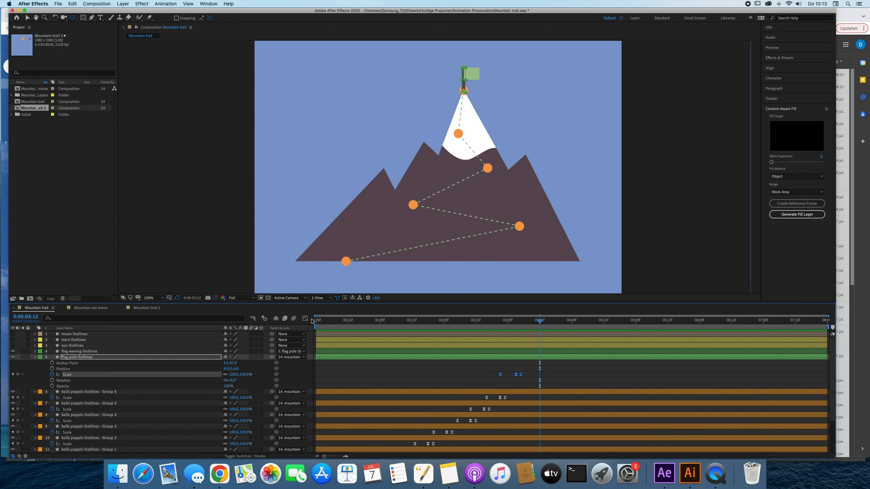
# - Steepen the start of the flag pole's scale curve in the Graph Editor using the first keyframe's outgoing handle, and preview the result
pyautogui.click(305, 319)
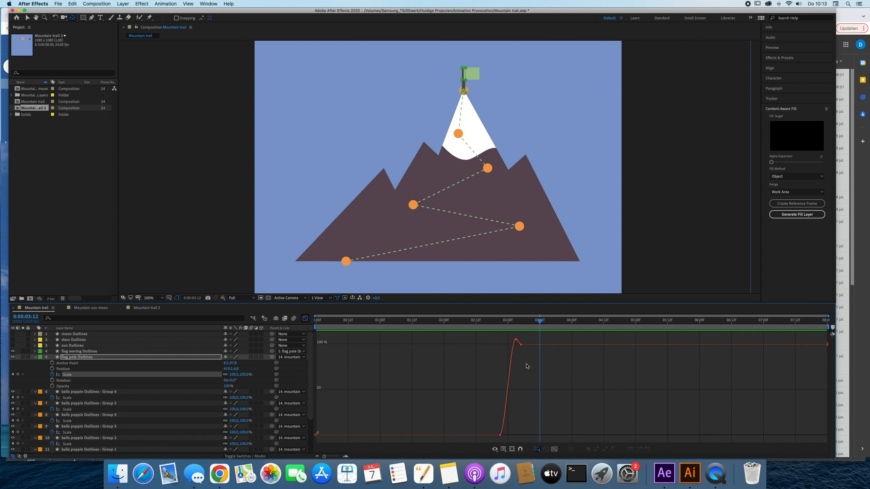
pyautogui.click(554, 449)
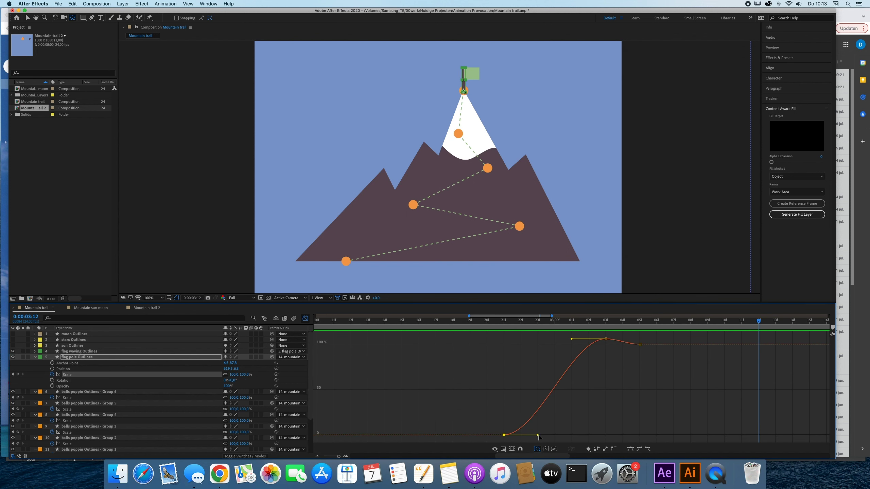
pyautogui.moveTo(539, 437); pyautogui.dragTo(508, 409)
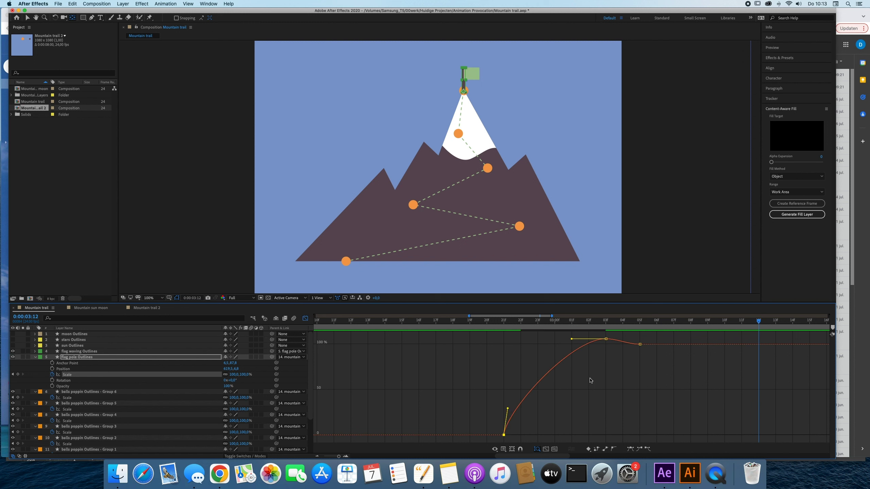
pyautogui.press('space')
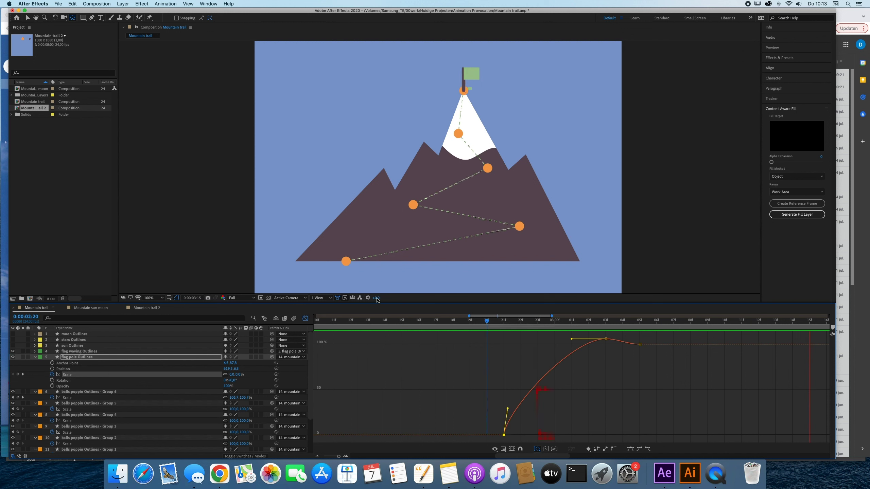
pyautogui.click(305, 318)
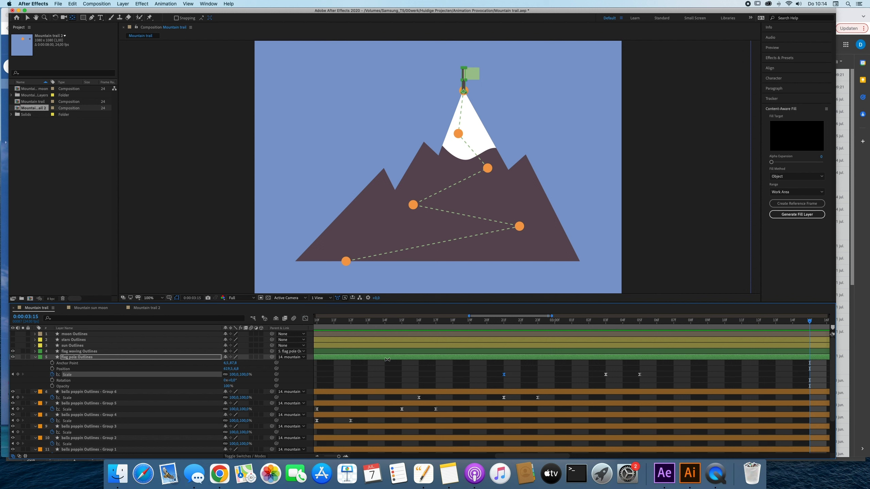
pyautogui.click(585, 386)
pyautogui.click(501, 321)
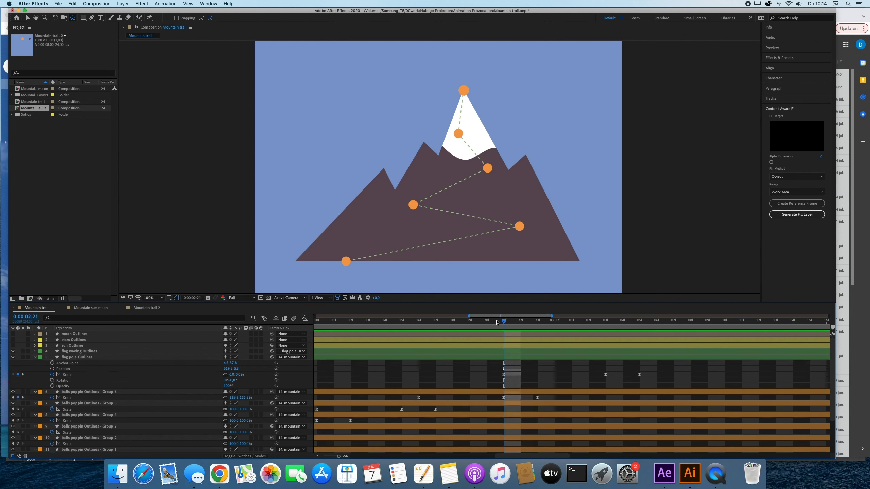
pyautogui.press('space')
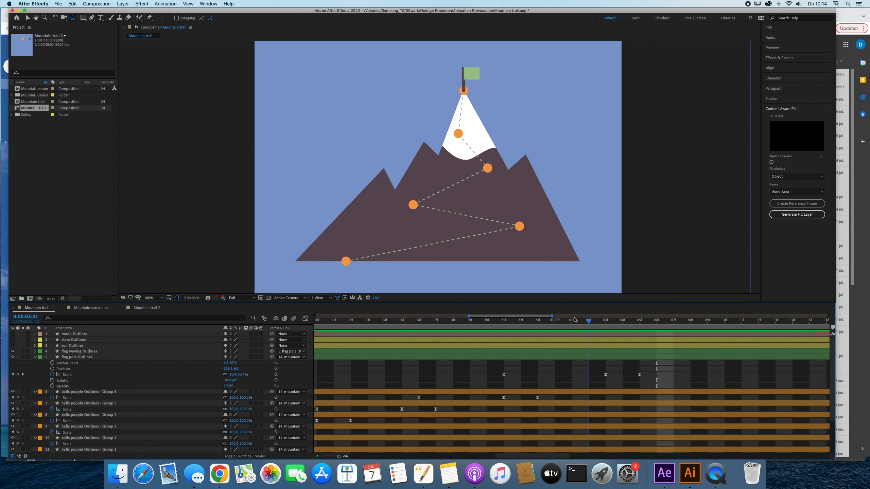
pyautogui.click(537, 320)
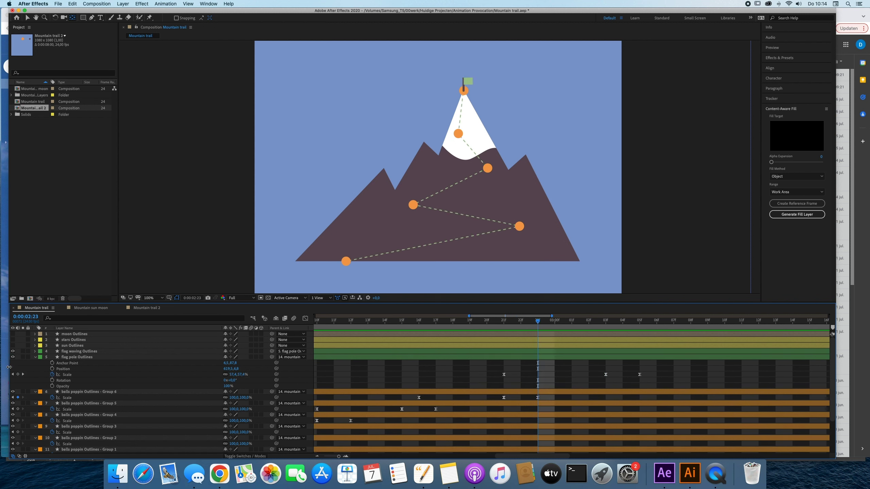
# - Copy the flag pole's three scale keyframes to the flag waving layer, starting at 0:00:03:00, and save the project
pyautogui.click(85, 352)
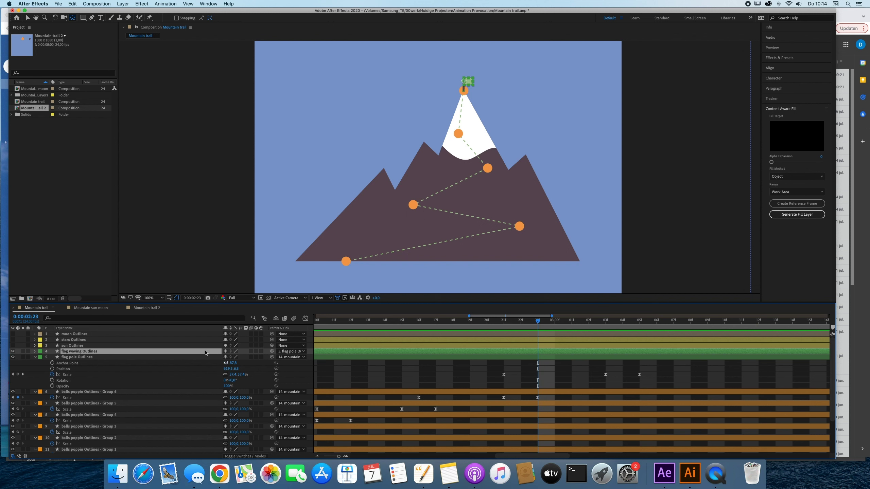
pyautogui.press('s')
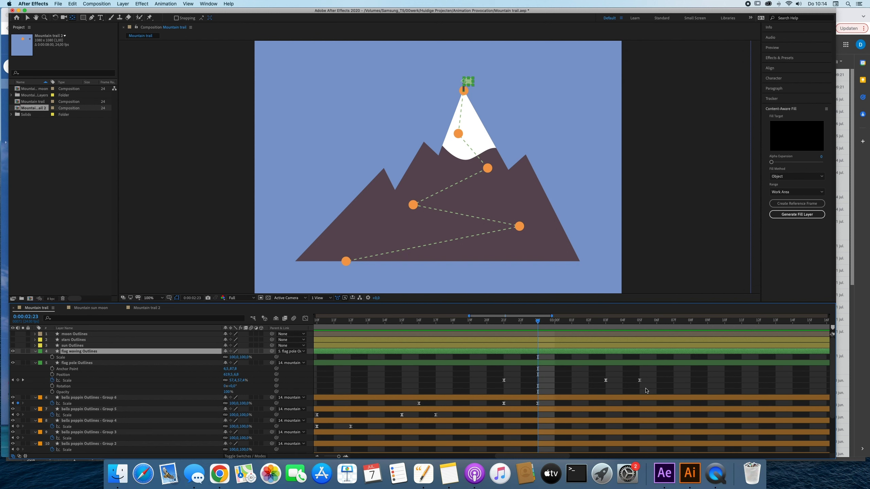
pyautogui.moveTo(646, 391); pyautogui.dragTo(496, 376)
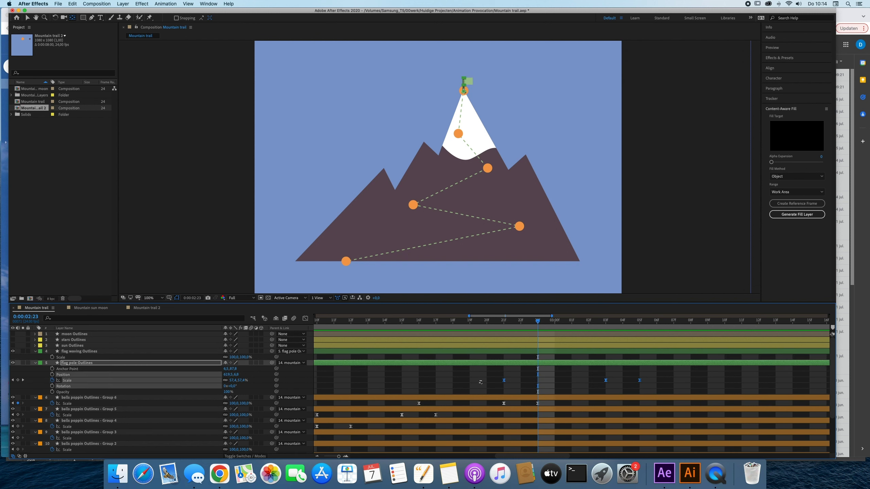
pyautogui.press('super+s')
pyautogui.click(559, 358)
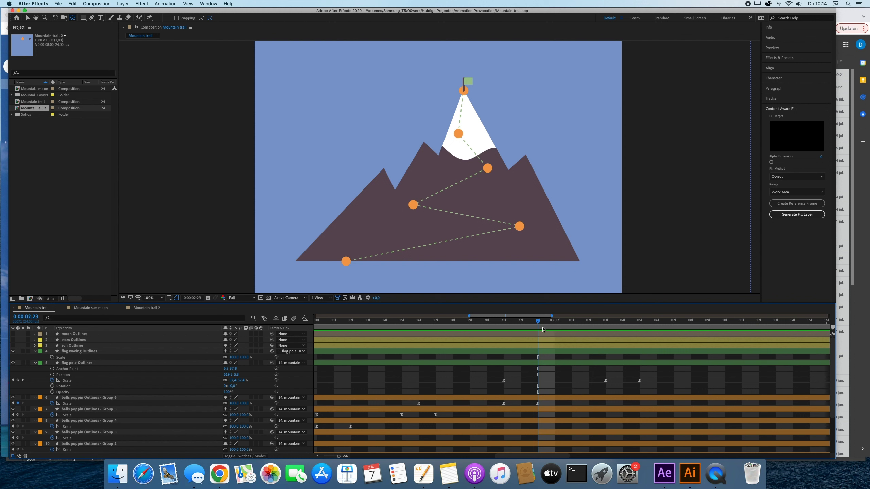
pyautogui.moveTo(542, 323); pyautogui.dragTo(557, 325)
pyautogui.click(576, 353)
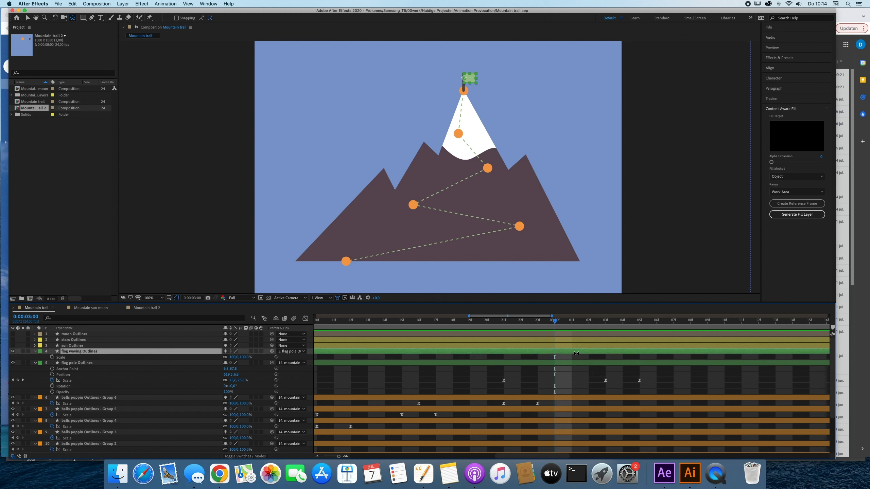
pyautogui.press('cmd+v')
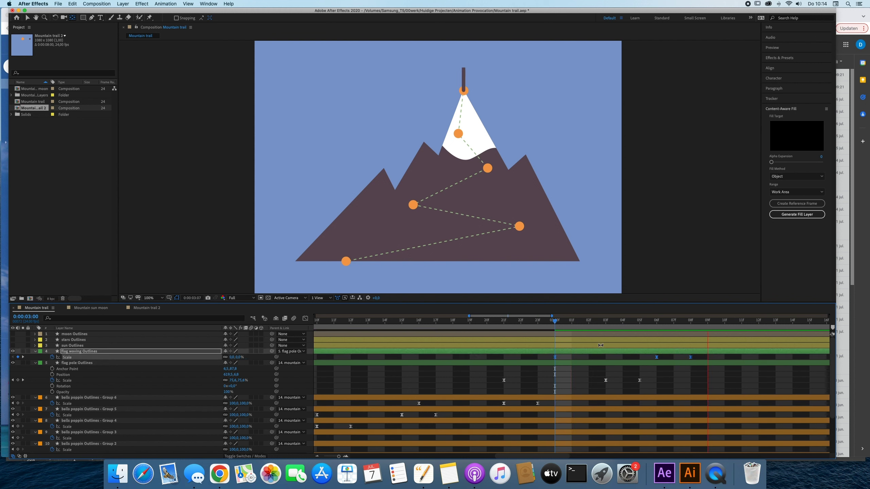
# - Preview the flag growing on its pole and undo the scale keyframes pasted on the flag waving layer
pyautogui.press('space')
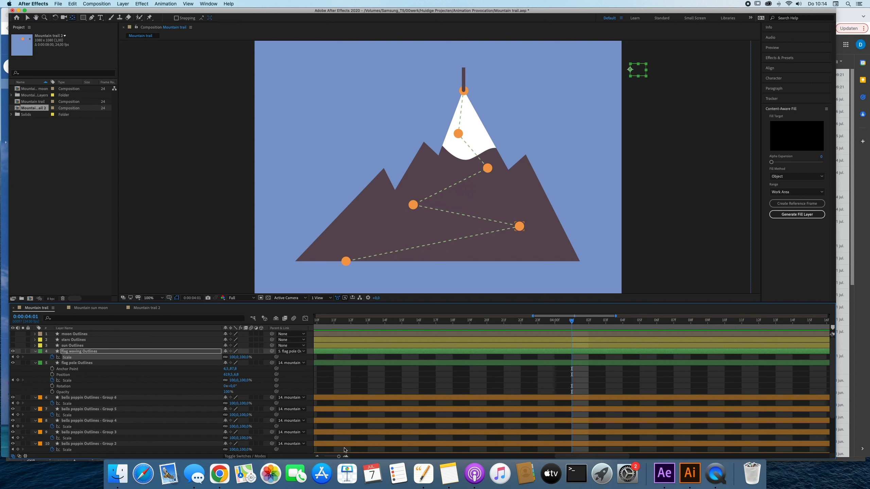
pyautogui.moveTo(338, 456); pyautogui.dragTo(332, 457)
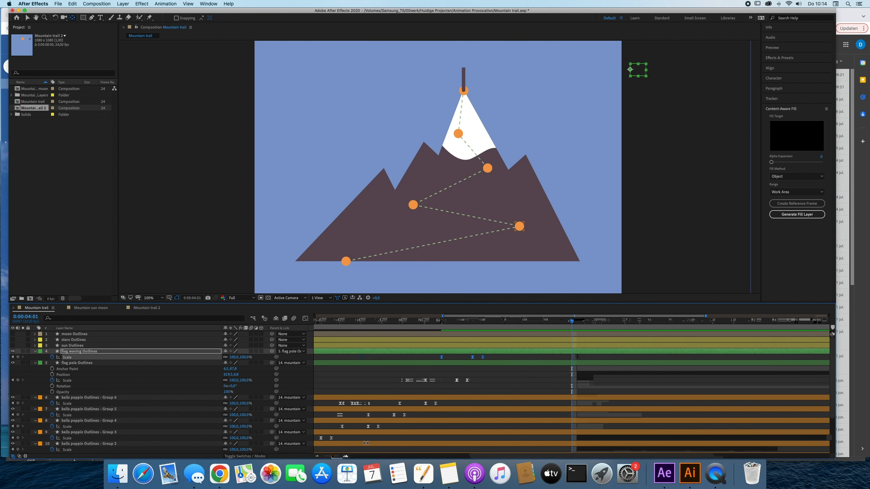
pyautogui.click(430, 322)
pyautogui.moveTo(431, 323); pyautogui.dragTo(405, 325)
pyautogui.press('space')
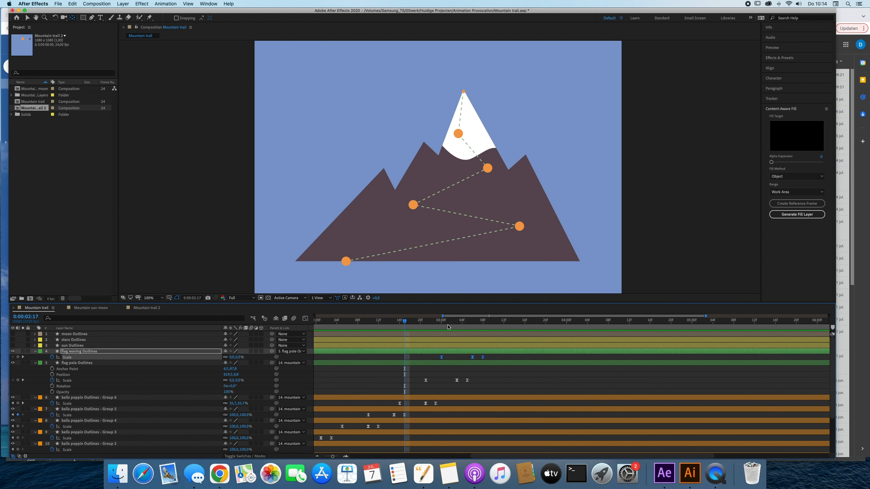
pyautogui.press('space')
pyautogui.press('super+z')
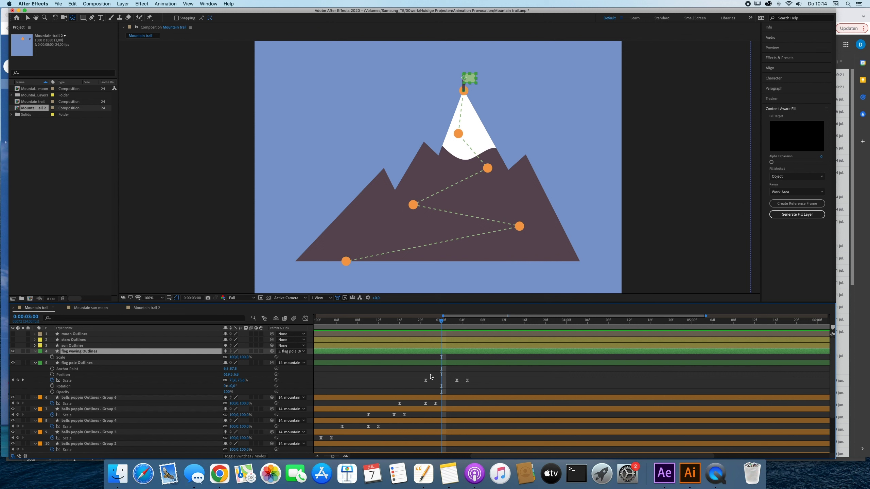
# - Try pasting the flag pole's scale keyframes on the flag waving layer at 0:00:03:05, preview the motion, and undo the paste
pyautogui.click(533, 389)
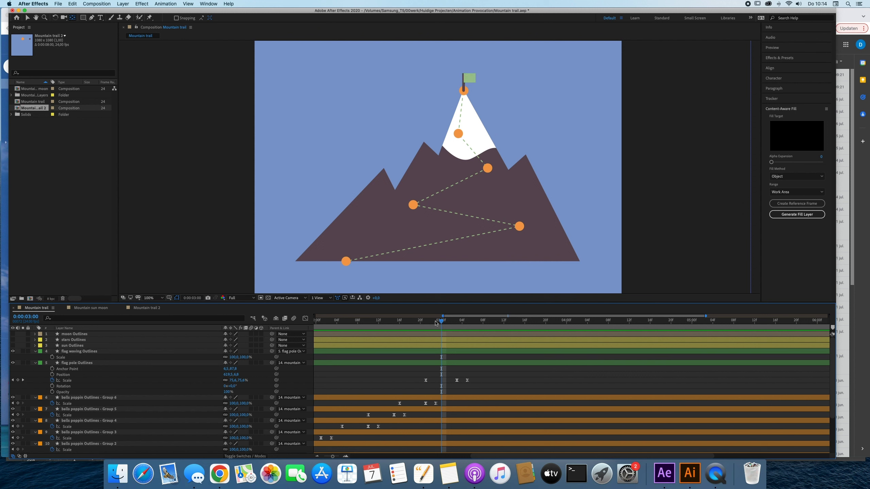
pyautogui.moveTo(441, 321); pyautogui.dragTo(488, 322)
pyautogui.press('j')
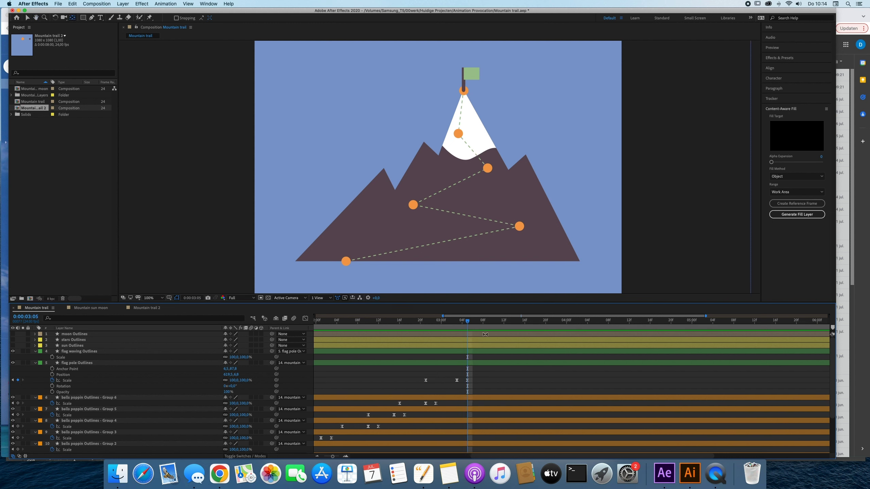
pyautogui.click(484, 352)
pyautogui.hotkey('ctrl', 'v')
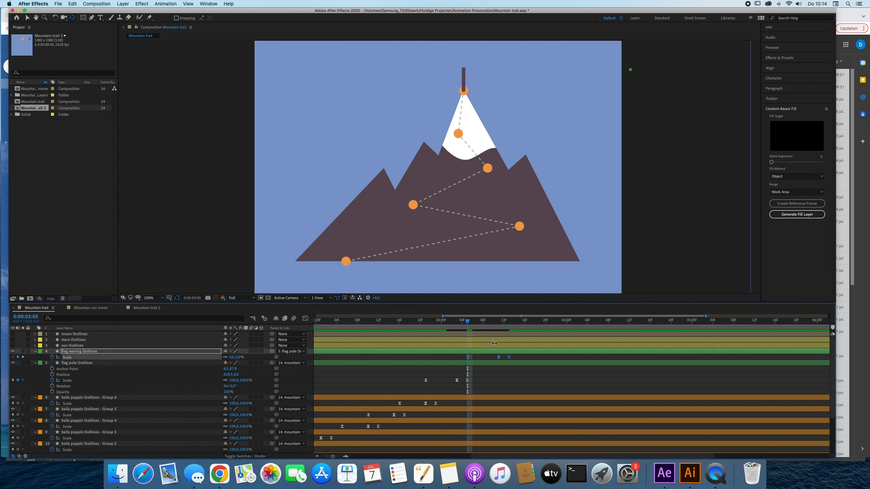
pyautogui.press('space')
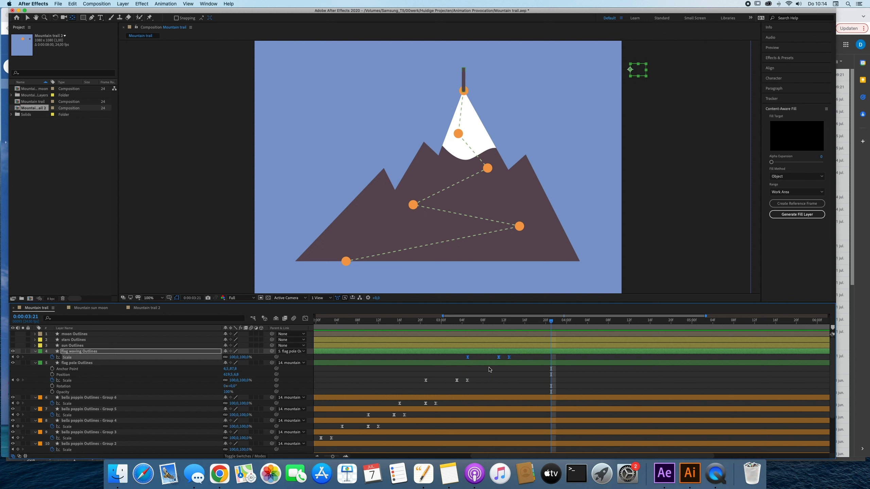
pyautogui.hotkey('ctrl', 'z')
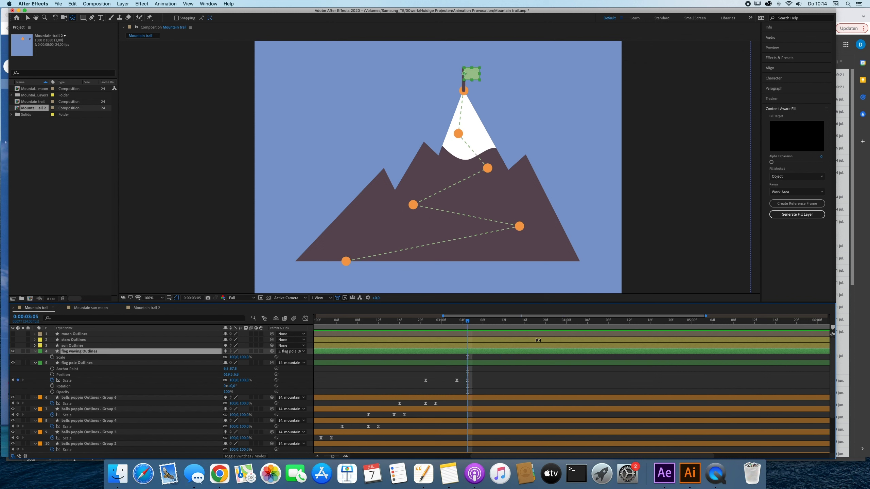
# - Preview the flag growing along with its parented pole and examine the frames around 0:00:03:03
pyautogui.click(426, 381)
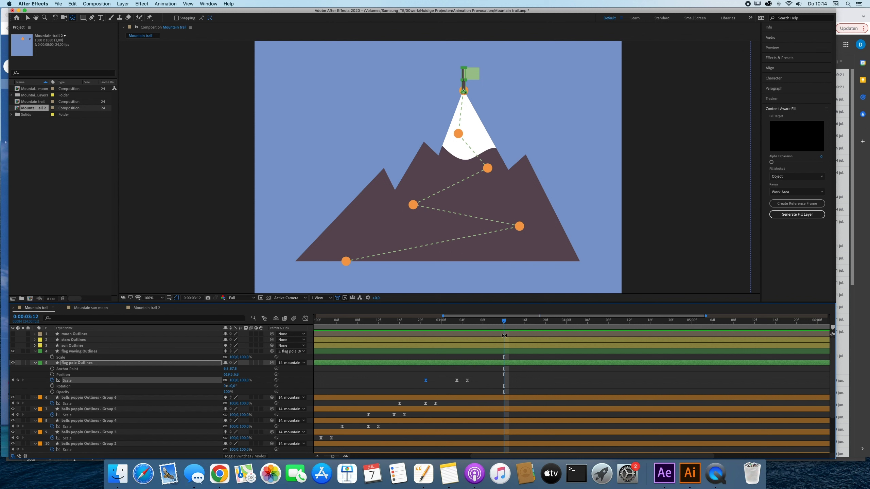
pyautogui.moveTo(455, 322); pyautogui.dragTo(399, 324)
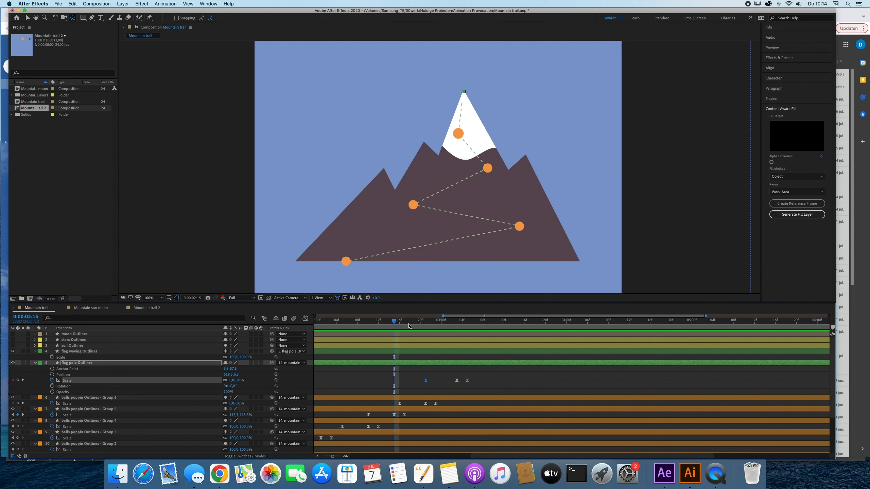
pyautogui.click(409, 326)
pyautogui.press('space')
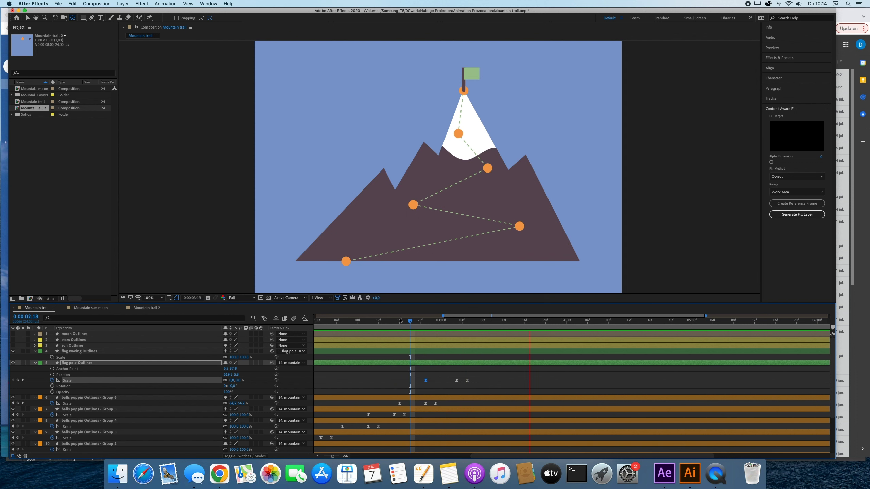
pyautogui.press('space')
pyautogui.moveTo(474, 323); pyautogui.dragTo(459, 324)
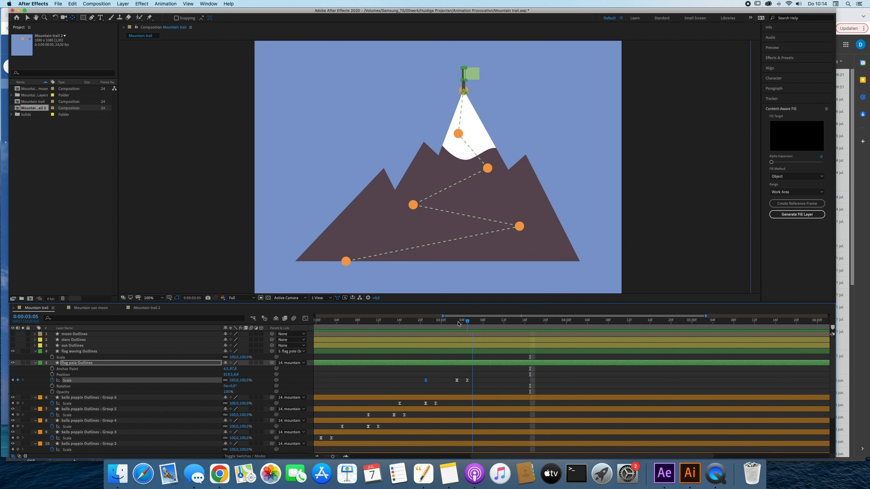
pyautogui.click(463, 321)
pyautogui.click(458, 321)
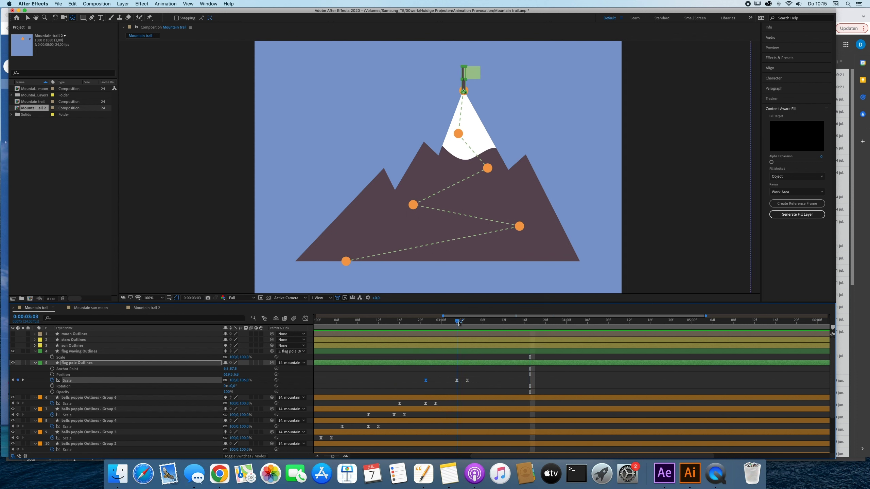
# - Apply the Wave Warp effect to the flag waving layer and preview the waving from 0:00:03:05
pyautogui.click(142, 352)
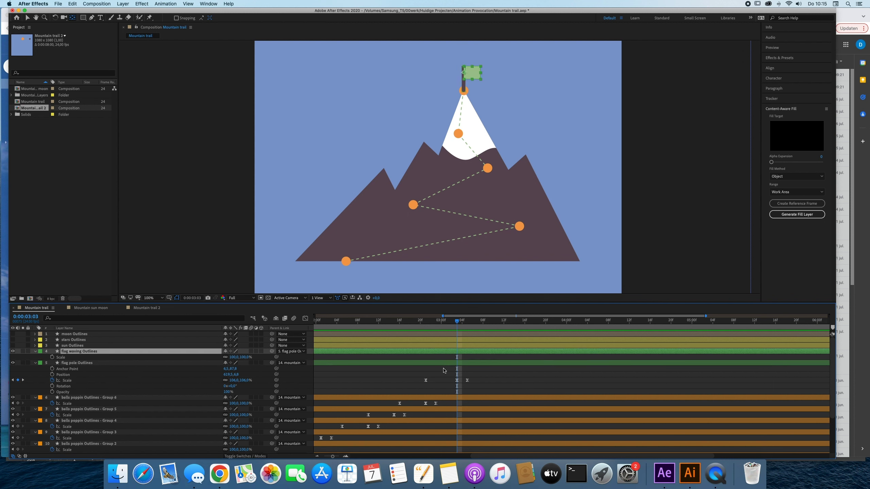
pyautogui.click(466, 322)
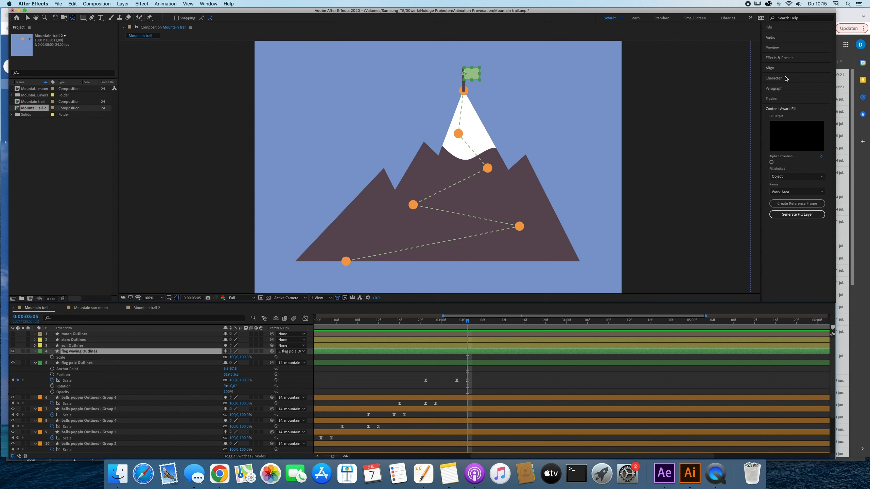
pyautogui.click(775, 59)
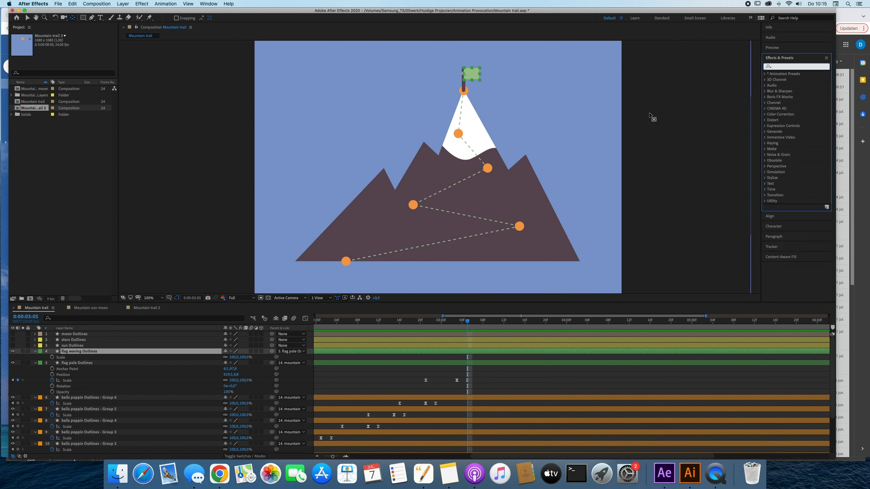
pyautogui.write('waveer')
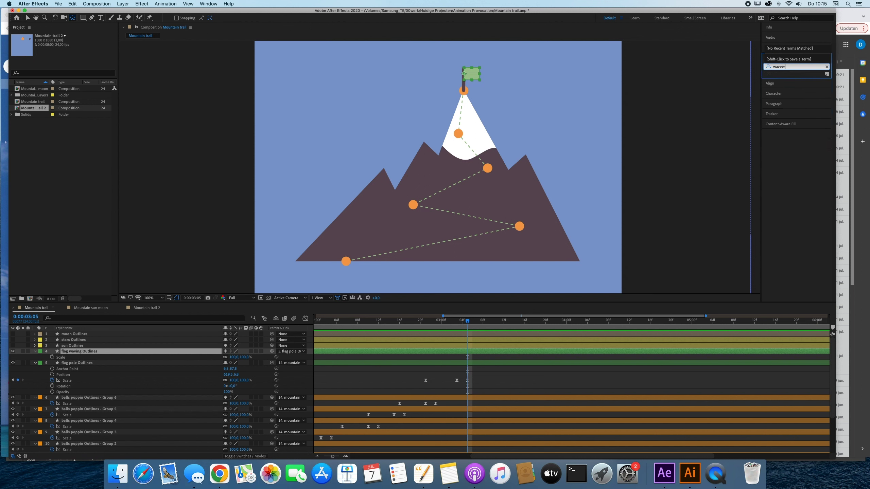
pyautogui.press('BackSpace')
pyautogui.press('BackSpace')
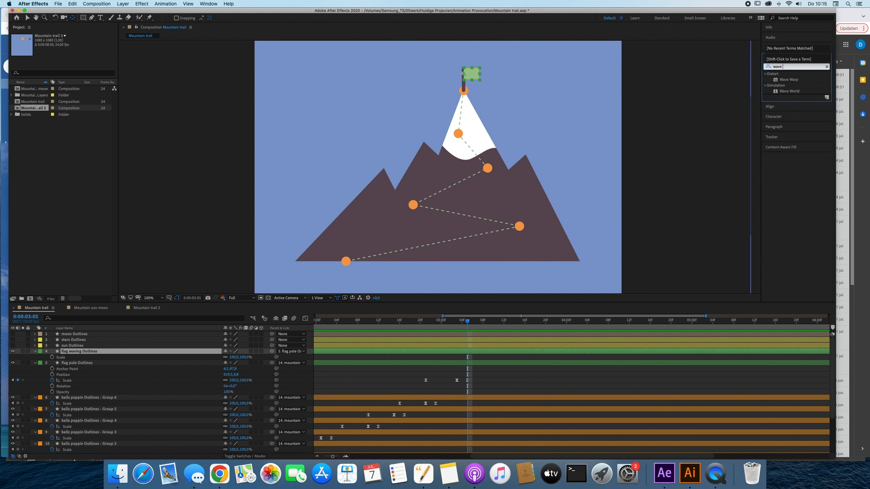
pyautogui.moveTo(793, 82); pyautogui.dragTo(474, 78)
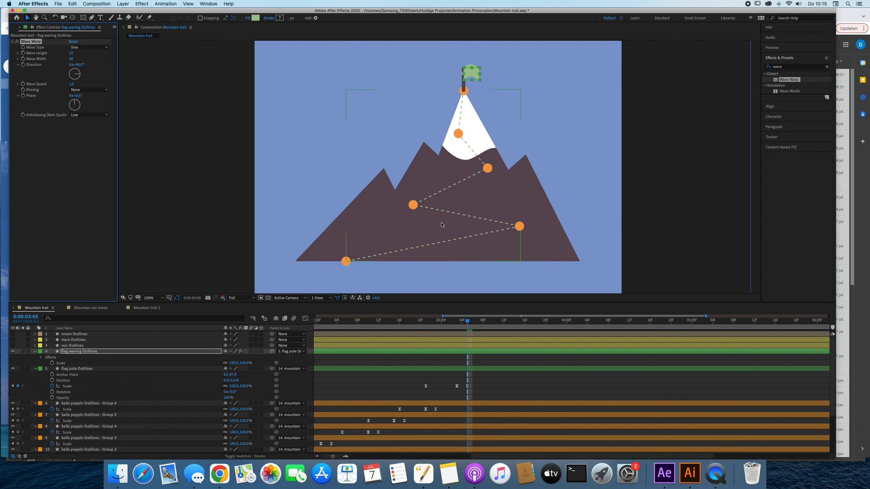
pyautogui.press('space')
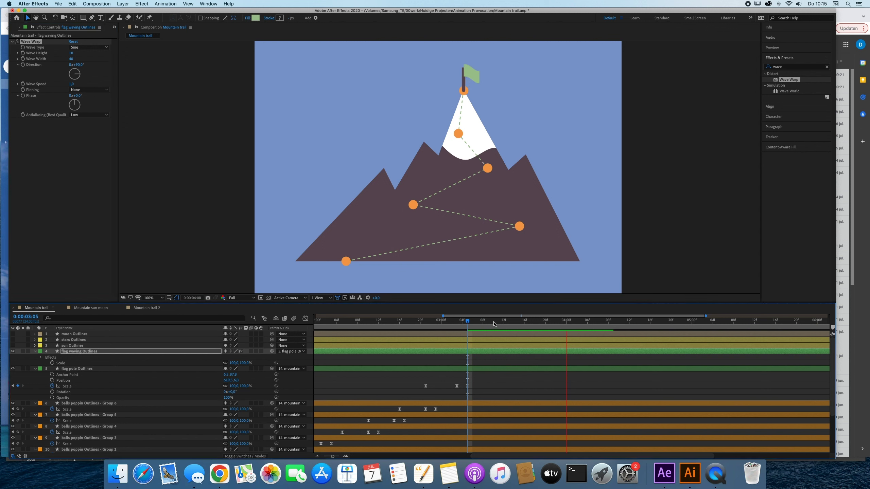
pyautogui.click(462, 330)
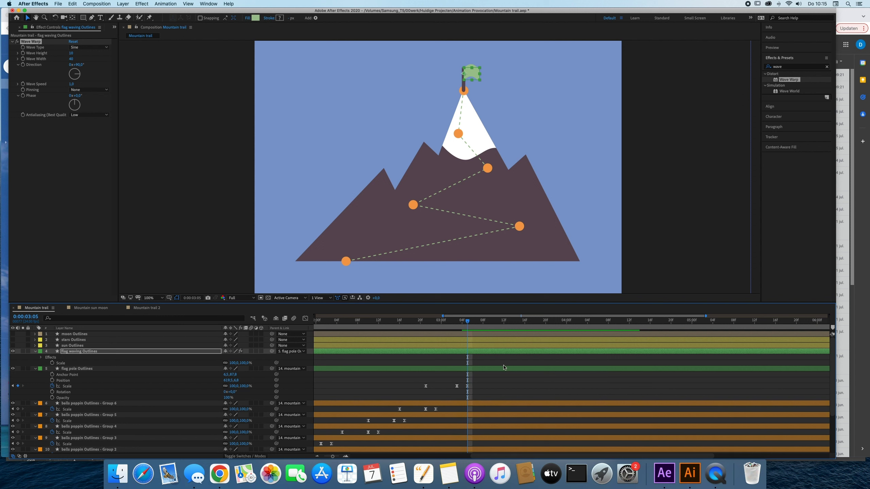
# - Trim the start of the flag waving layer to about 0:00:03:01 and preview the flag's appearance from 0:00:02:22
pyautogui.hotkey('alt', '[')
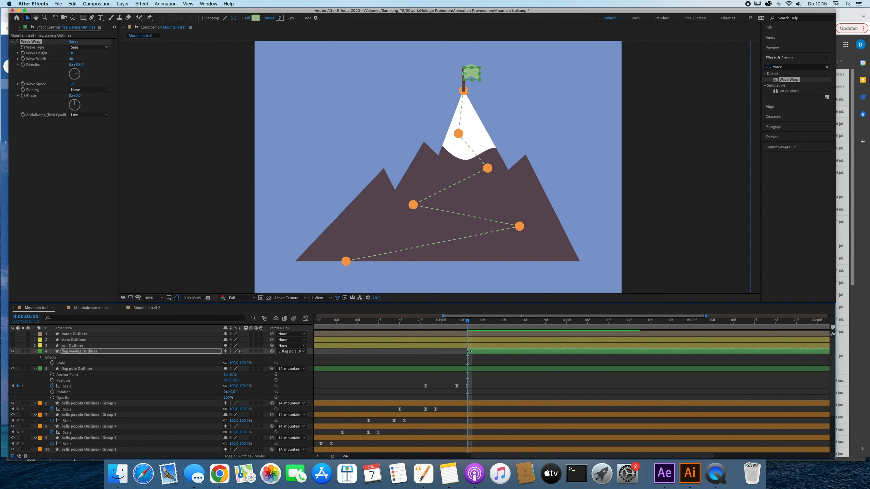
pyautogui.moveTo(469, 351); pyautogui.dragTo(431, 321)
pyautogui.press('space')
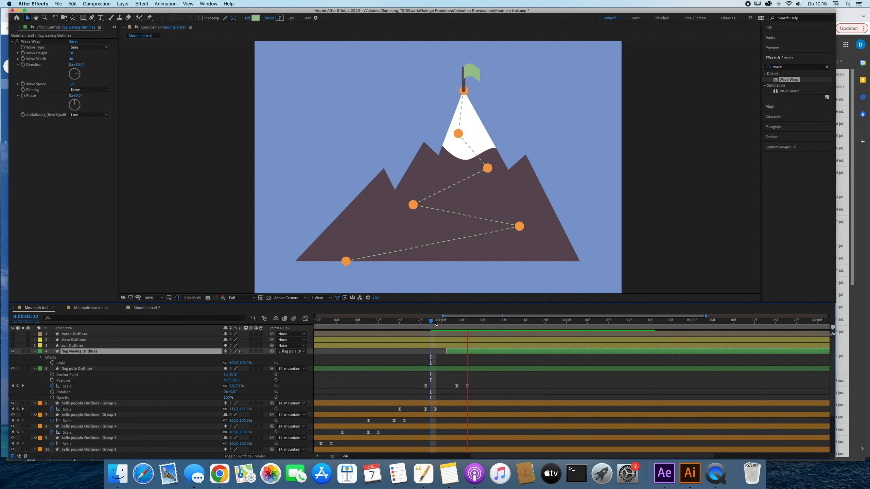
pyautogui.press('space')
pyautogui.press('space')
pyautogui.press('space')
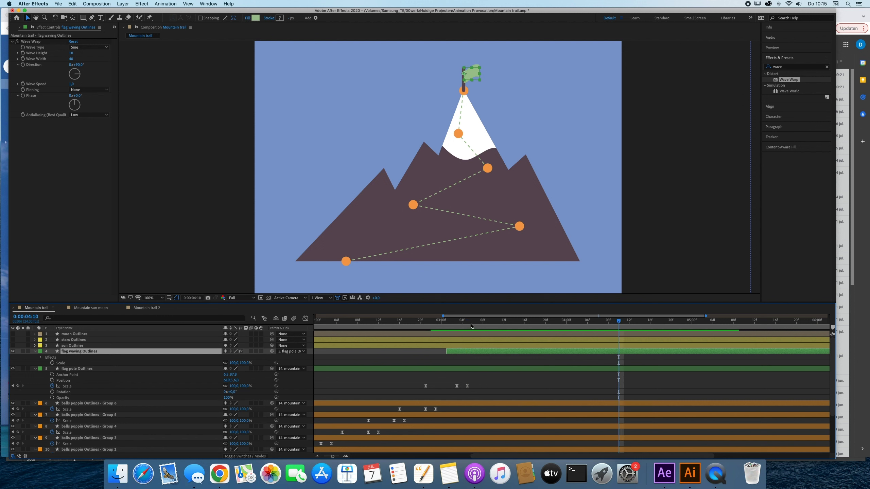
# - Try trimming the flag waving layer's in and out points at 0:00:03:05, and undo the trims
pyautogui.moveTo(458, 324); pyautogui.dragTo(466, 340)
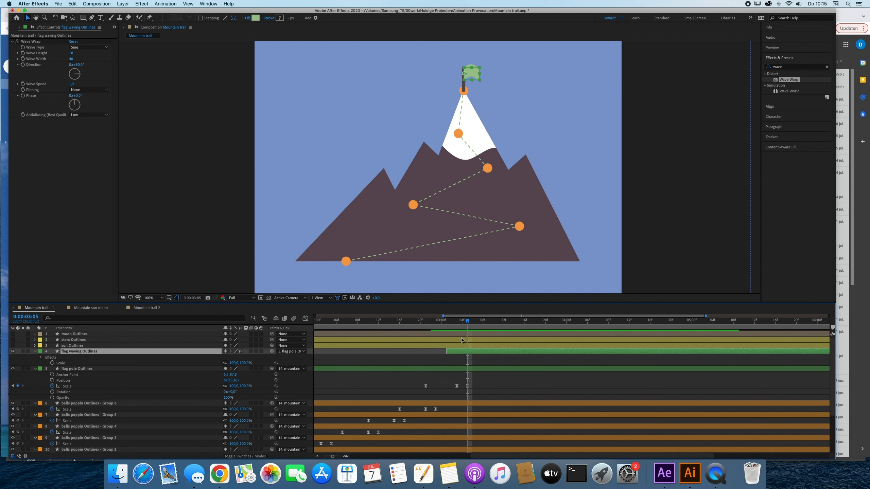
pyautogui.hotkey('alt', '[')
pyautogui.press('super+z')
pyautogui.hotkey('alt', ']')
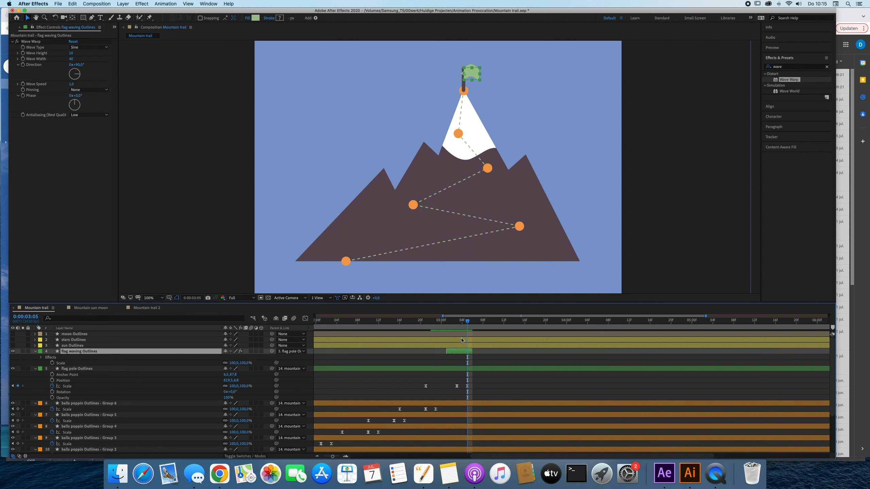
pyautogui.hotkey('alt', '[')
pyautogui.press('super+z')
pyautogui.press('super+z')
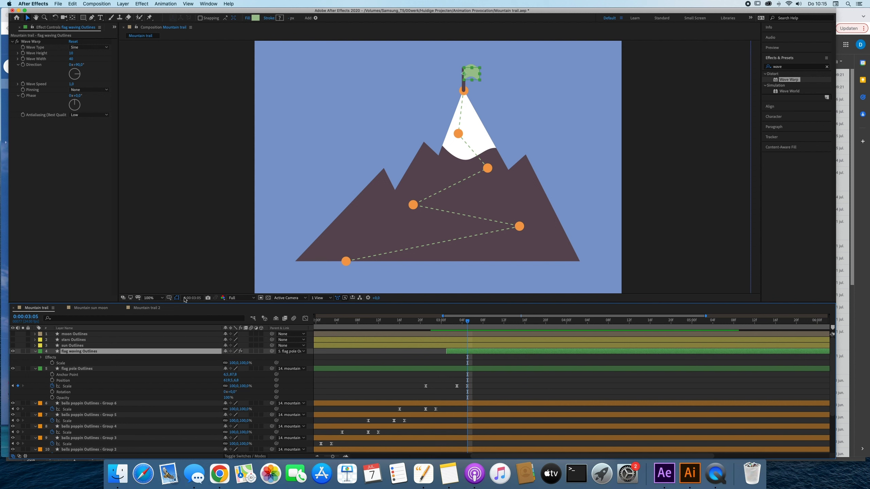
# - Set the Wave Warp effect's Wave Height to 2 on the flag waving layer and preview the gentler waving
pyautogui.moveTo(73, 54); pyautogui.dragTo(72, 55)
pyautogui.click(70, 54)
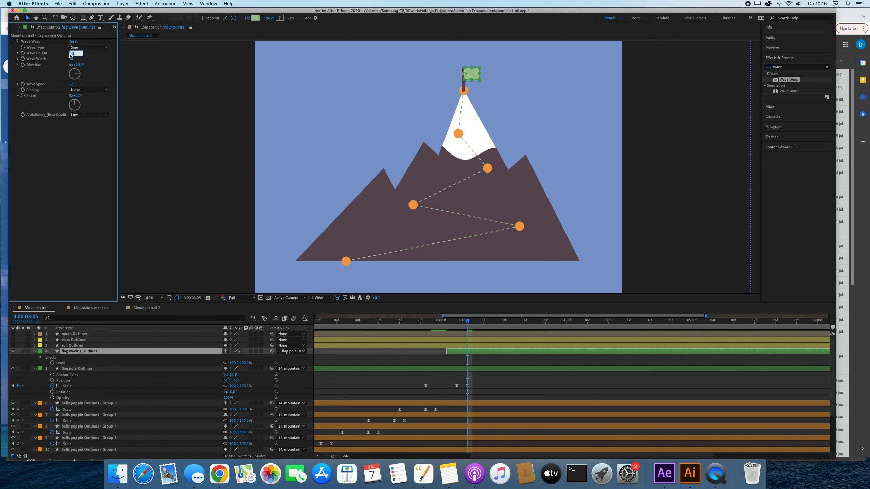
pyautogui.press('Return')
pyautogui.press('space')
pyautogui.click(459, 324)
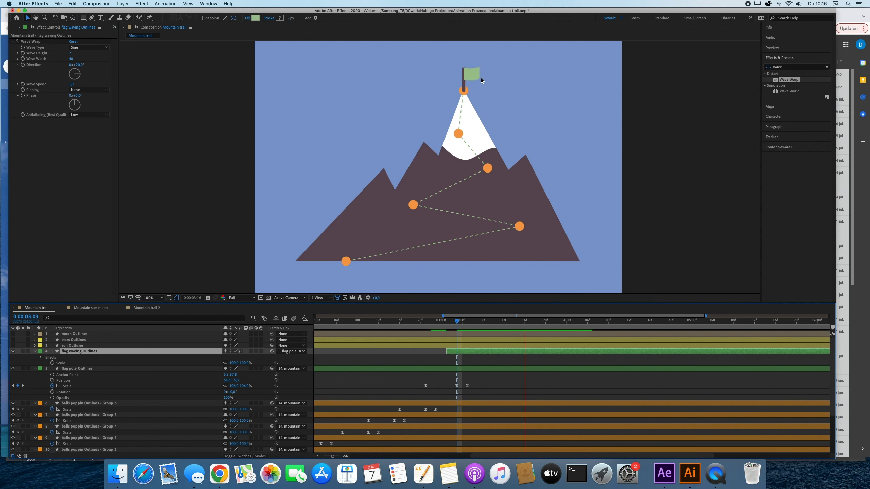
pyautogui.click(556, 321)
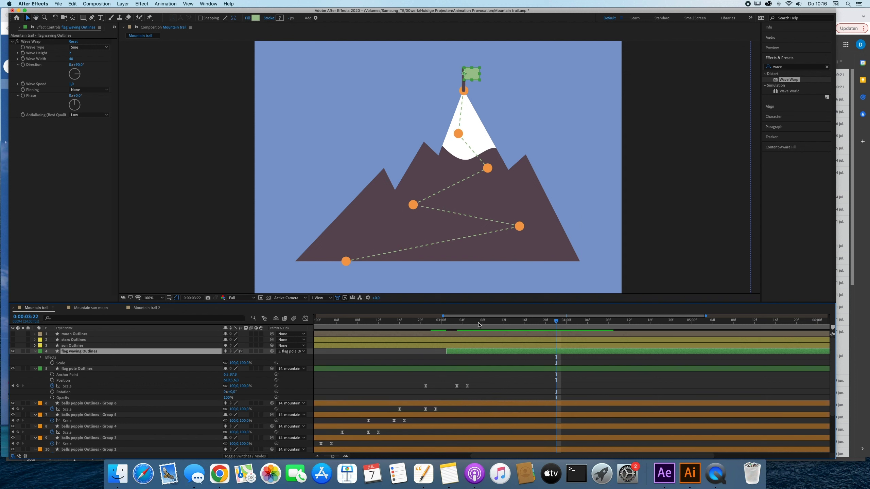
pyautogui.click(451, 321)
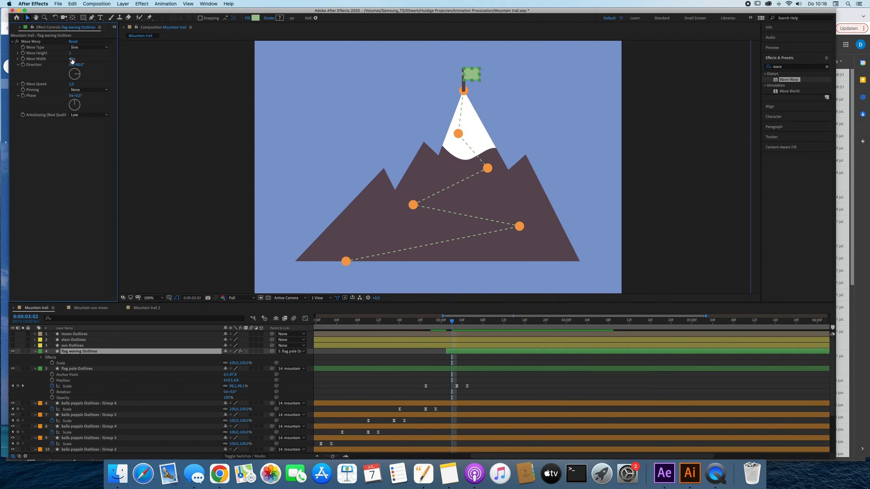
pyautogui.click(504, 397)
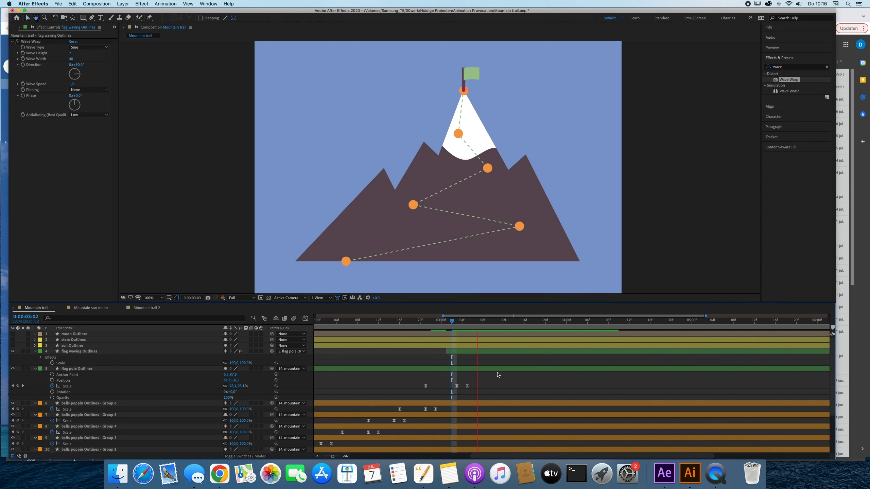
# - Set the Wave Warp effect's Pinning to Left Edge on the flag waving layer and preview the waving from 0:00:03:03
pyautogui.click(459, 322)
pyautogui.click(458, 323)
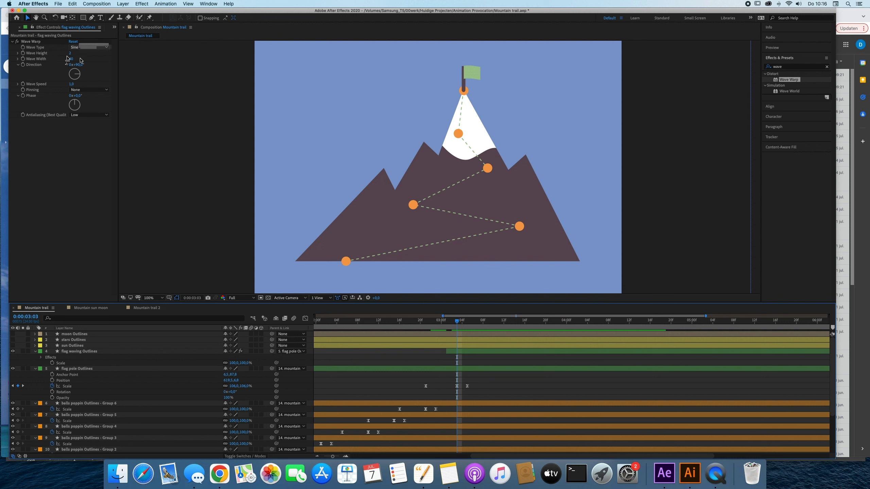
pyautogui.click(102, 91)
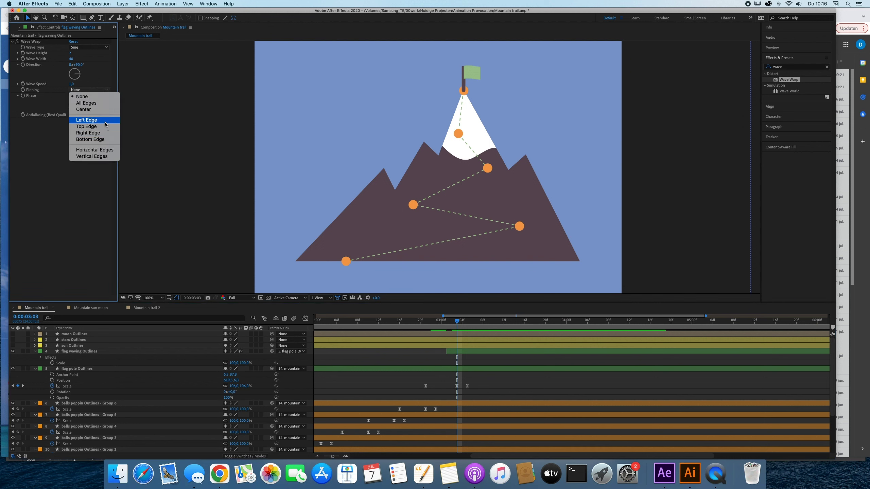
pyautogui.click(86, 120)
pyautogui.press('space')
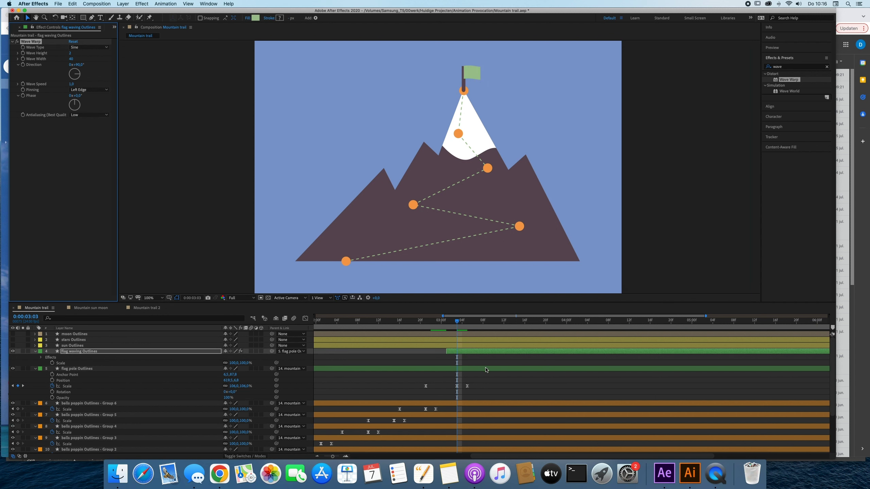
pyautogui.click(153, 164)
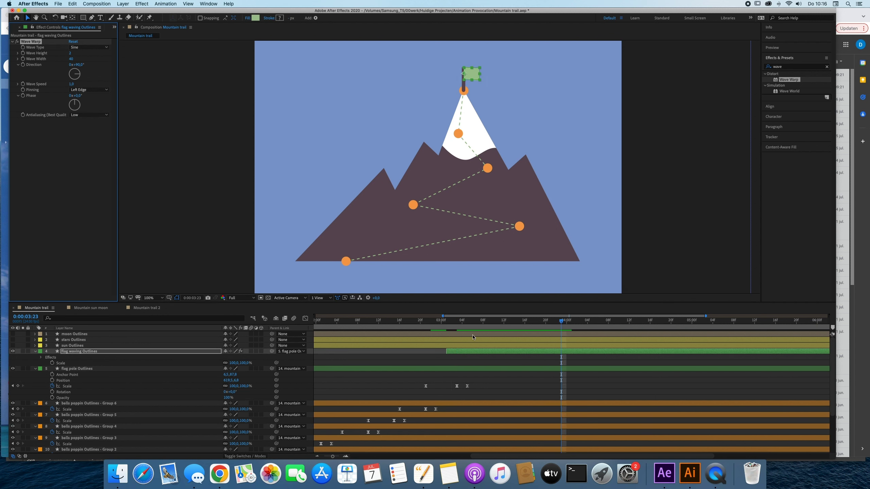
# - Set the Wave Warp effect's Wave Height to 1 and preview the flag waving from 0:00:03:03
pyautogui.click(70, 53)
pyautogui.write('1')
pyautogui.press('Return')
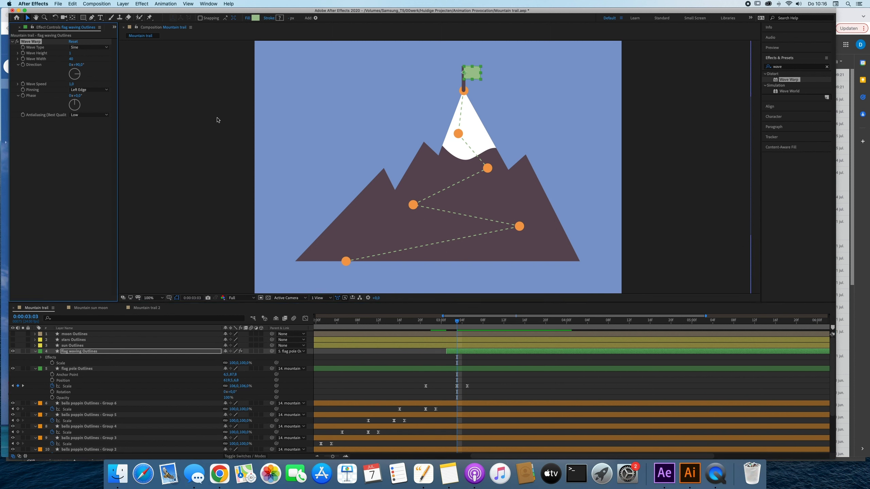
pyautogui.click(526, 397)
pyautogui.press('space')
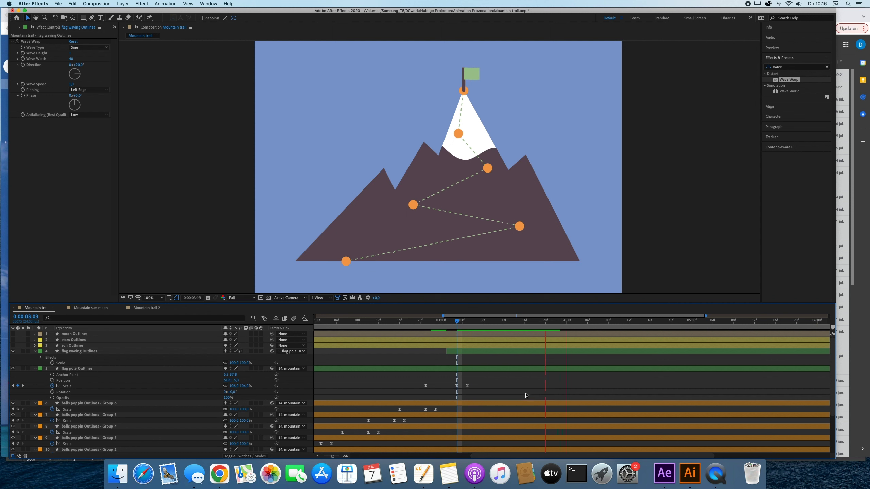
# - Move the flag slightly down along its pole and preview the waving from 0:00:03:02
pyautogui.click(471, 73)
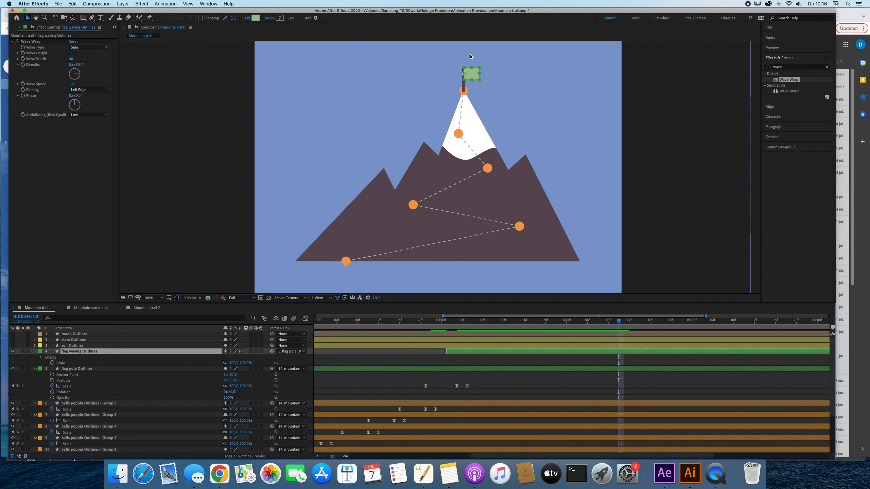
pyautogui.click(465, 76)
pyautogui.moveTo(465, 76); pyautogui.dragTo(465, 77)
pyautogui.click(451, 323)
pyautogui.press('space')
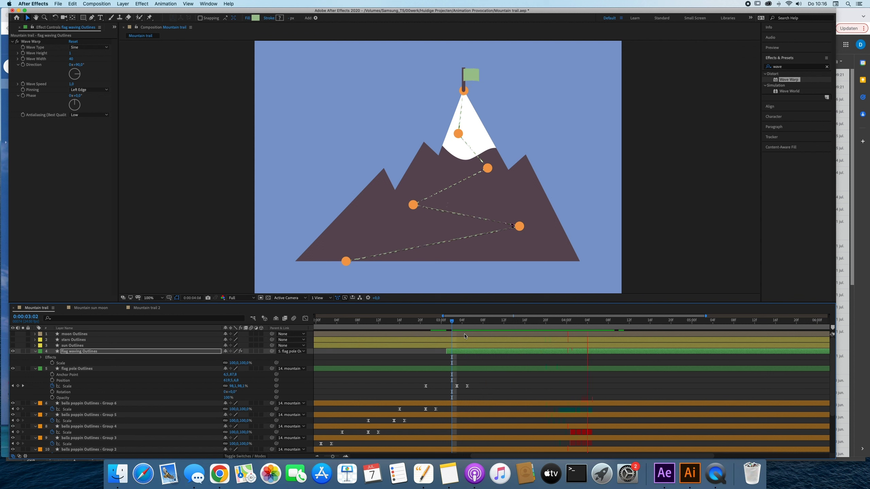
pyautogui.press('space')
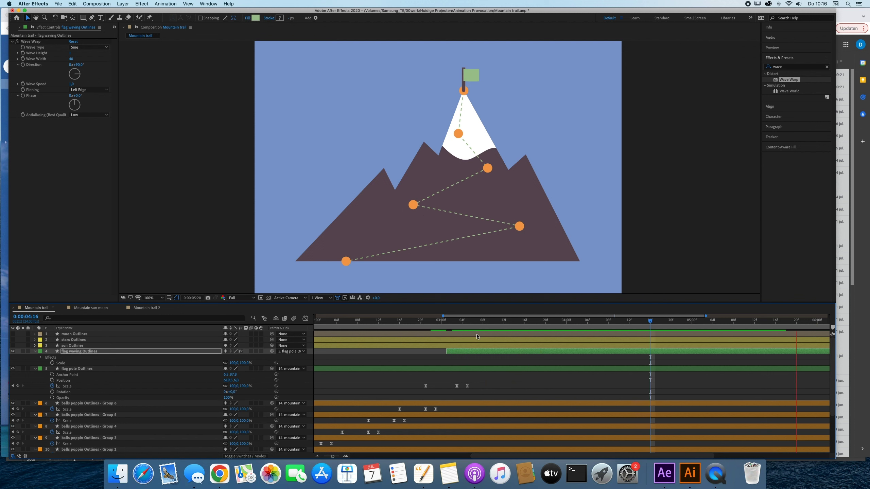
pyautogui.press('space')
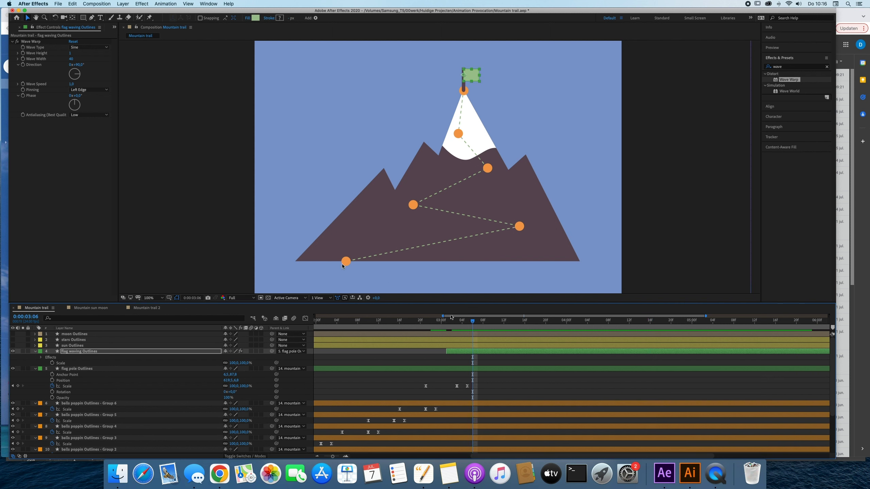
# - Set the flag's Wave Height to 2 in the Wave Warp effect and preview the animation from 0:00:03:01
pyautogui.click(70, 58)
pyautogui.click(70, 54)
pyautogui.write('2')
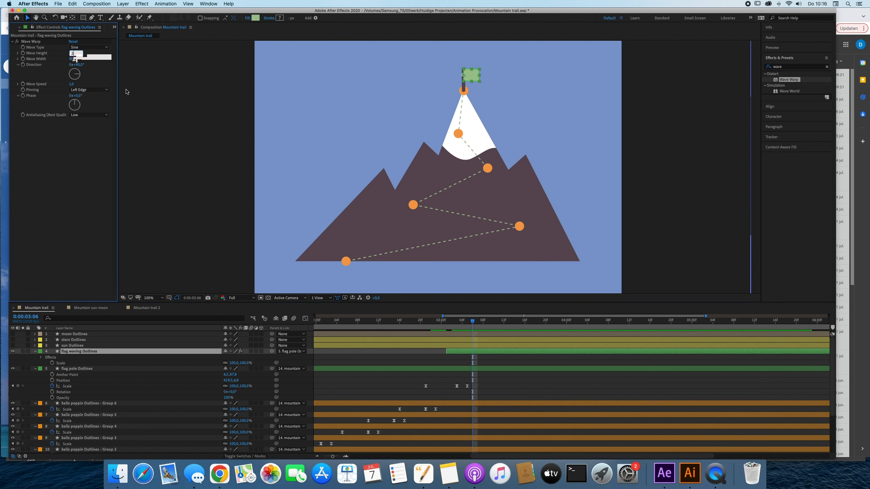
pyautogui.press('Return')
pyautogui.moveTo(453, 322); pyautogui.dragTo(447, 321)
pyautogui.press('space')
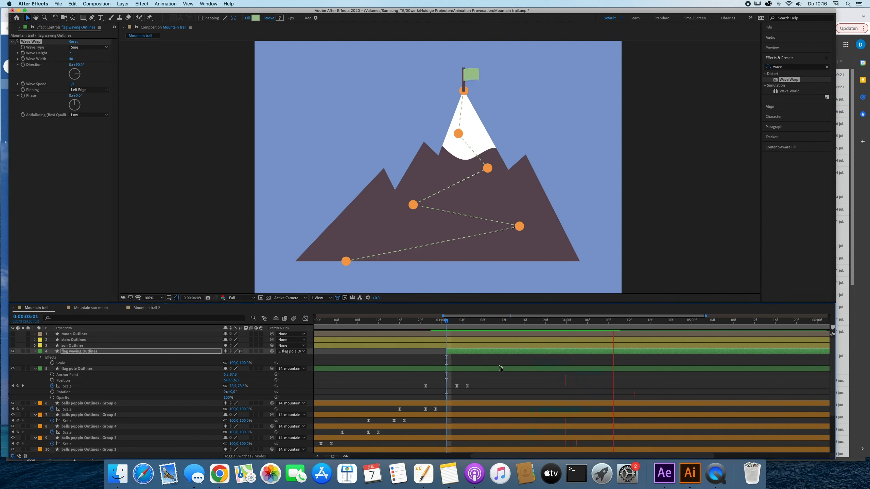
pyautogui.press('space')
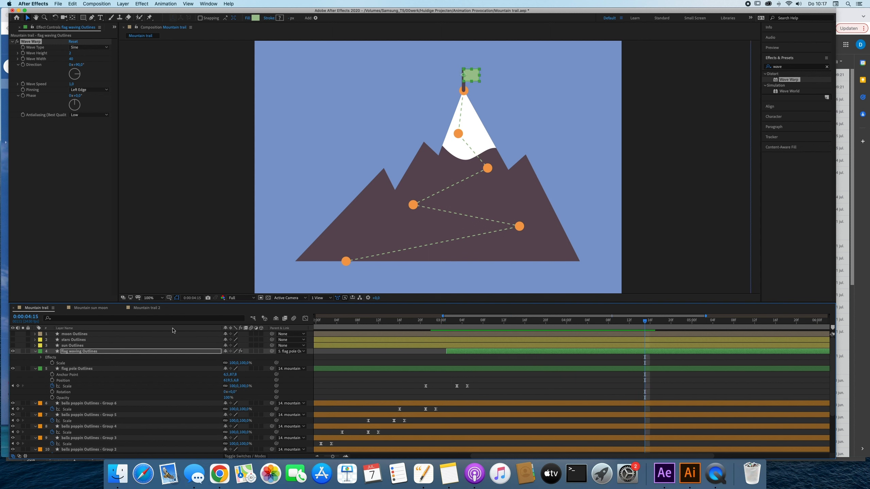
# - Make the sun, stars and moon layers visible in the composition
pyautogui.click(74, 345)
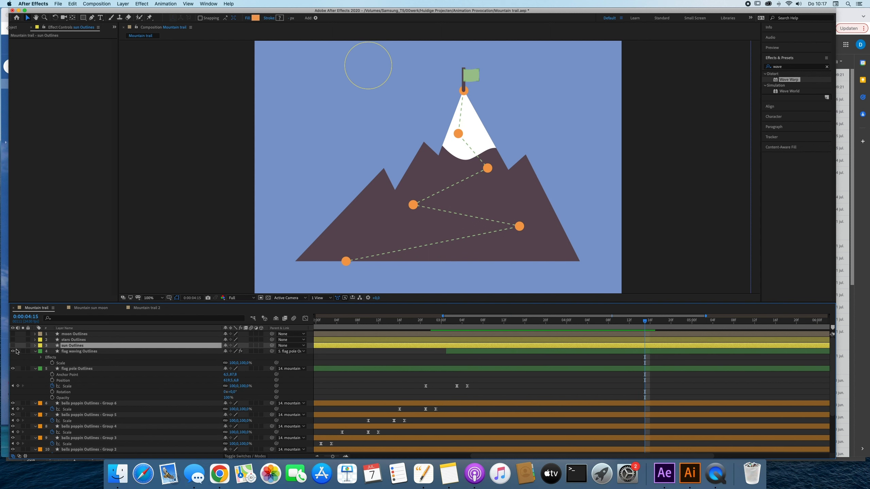
pyautogui.click(13, 346)
pyautogui.click(13, 340)
pyautogui.click(13, 334)
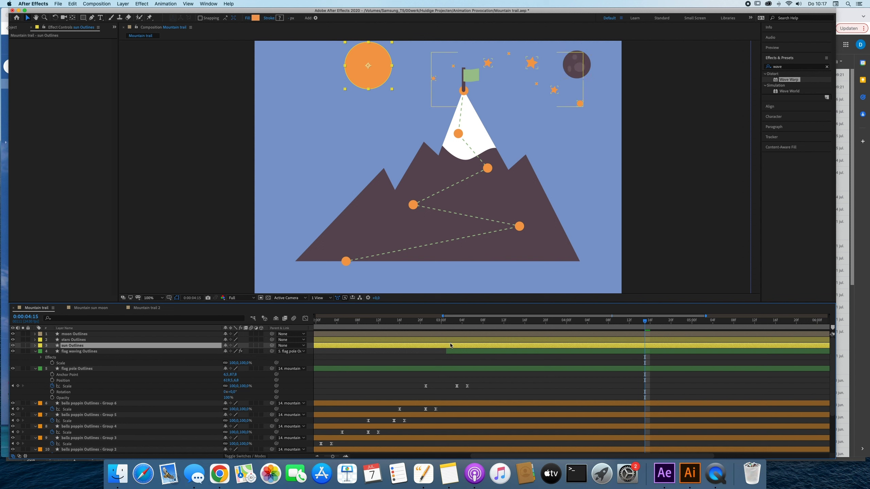
# - Move the sun outside the composition, to the left of the mountain, and add a Position keyframe at 0:00:03:01
pyautogui.click(514, 365)
pyautogui.moveTo(496, 316)
pyautogui.mouseDown()
pyautogui.moveTo(475, 325)
pyautogui.moveTo(509, 325)
pyautogui.moveTo(489, 325)
pyautogui.mouseUp()
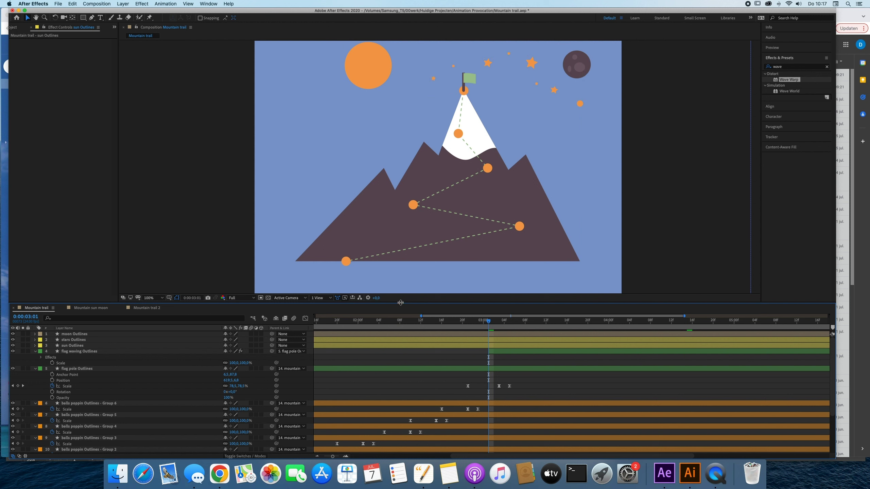
pyautogui.click(84, 346)
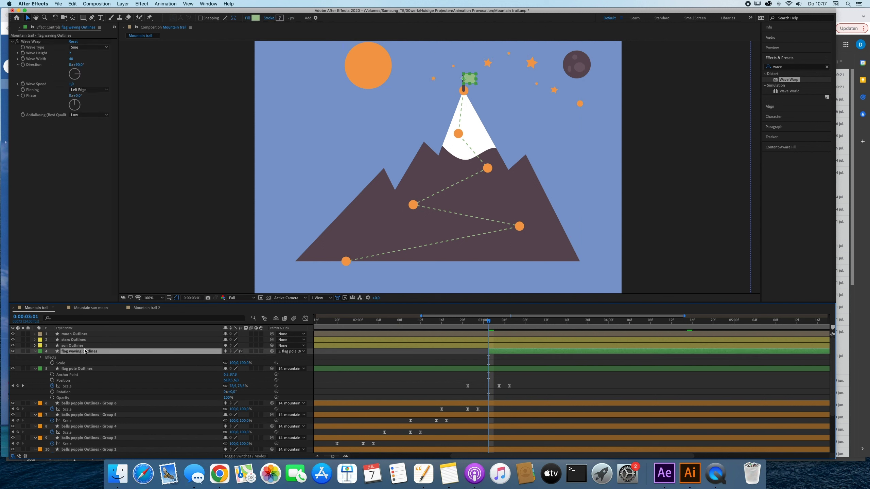
pyautogui.click(35, 345)
pyautogui.click(35, 346)
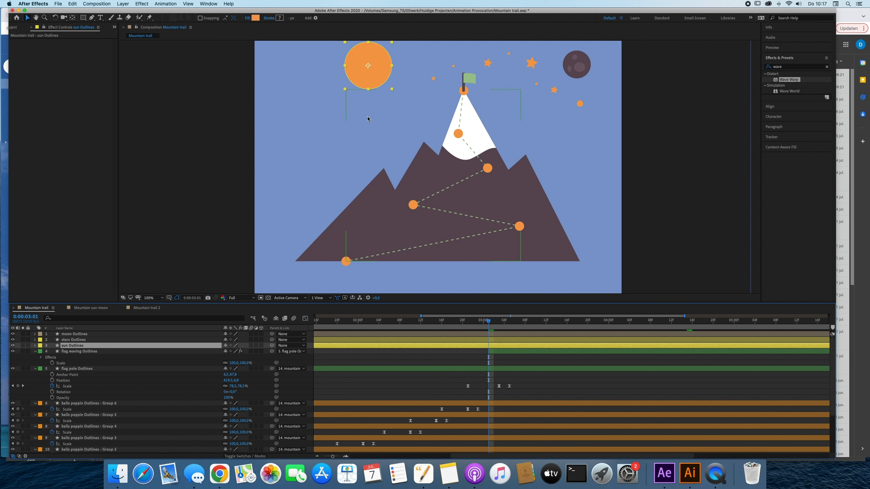
pyautogui.press('-')
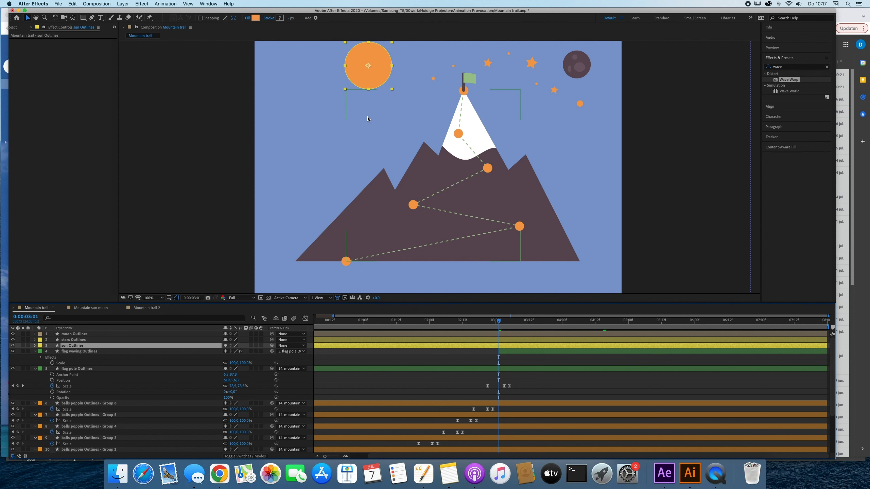
pyautogui.press(',')
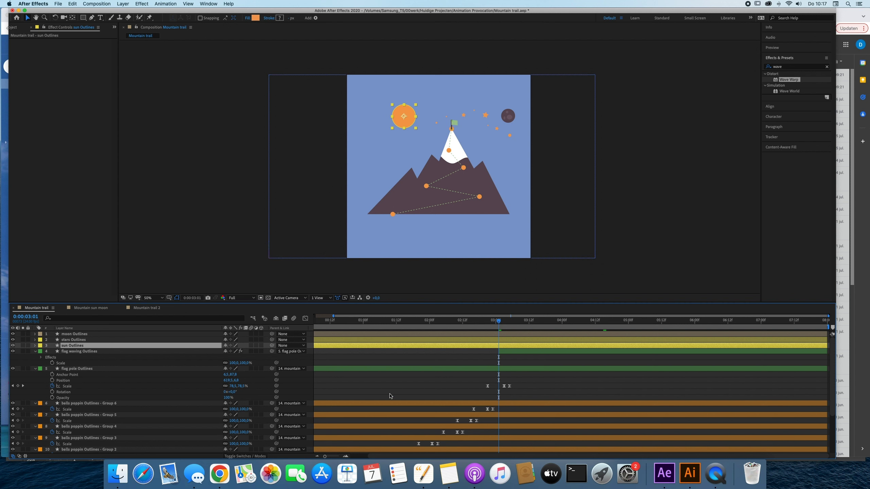
pyautogui.click(422, 361)
pyautogui.click(412, 119)
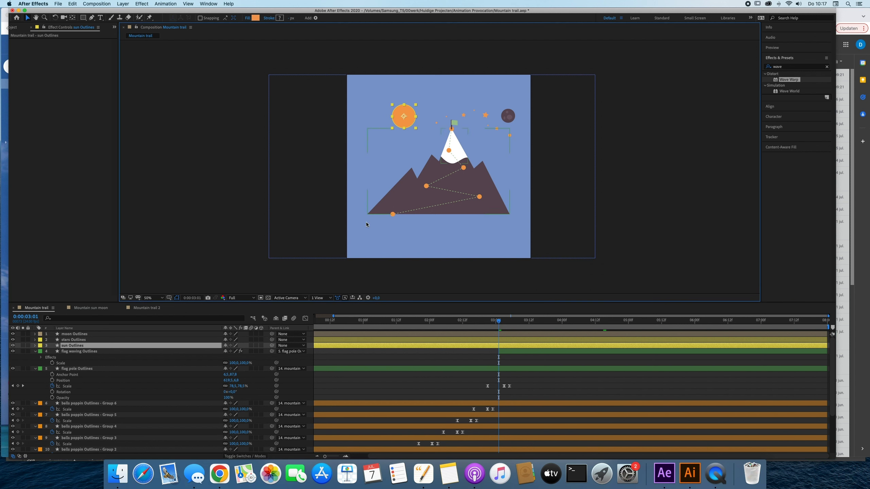
pyautogui.moveTo(405, 118); pyautogui.dragTo(322, 185)
pyautogui.hotkey('alt', 'shift', 'p')
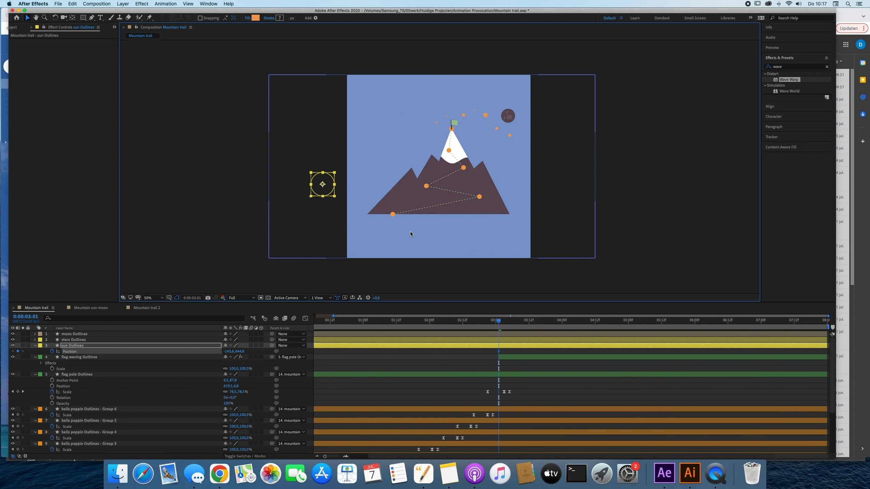
# - Keyframe the sun to the right of the mountain, outside the visible sky, at 0:00:04:00, and bend its motion path into an arc
pyautogui.click(562, 321)
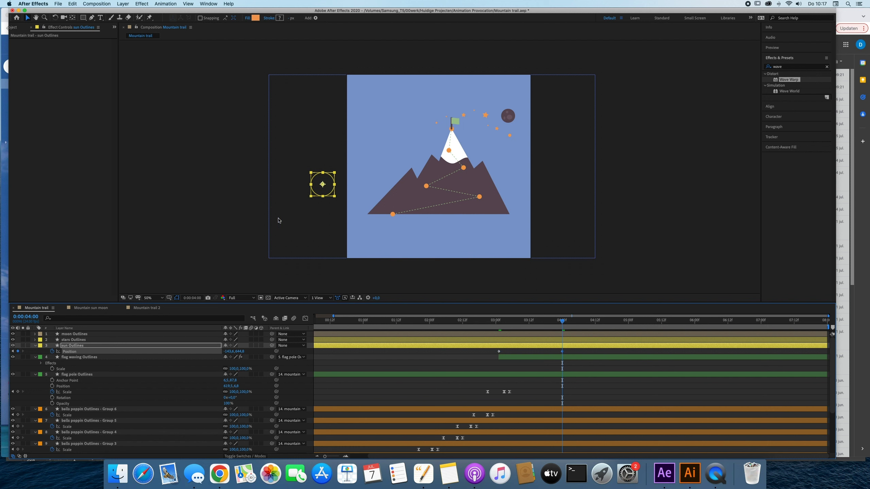
pyautogui.moveTo(331, 189); pyautogui.dragTo(463, 40)
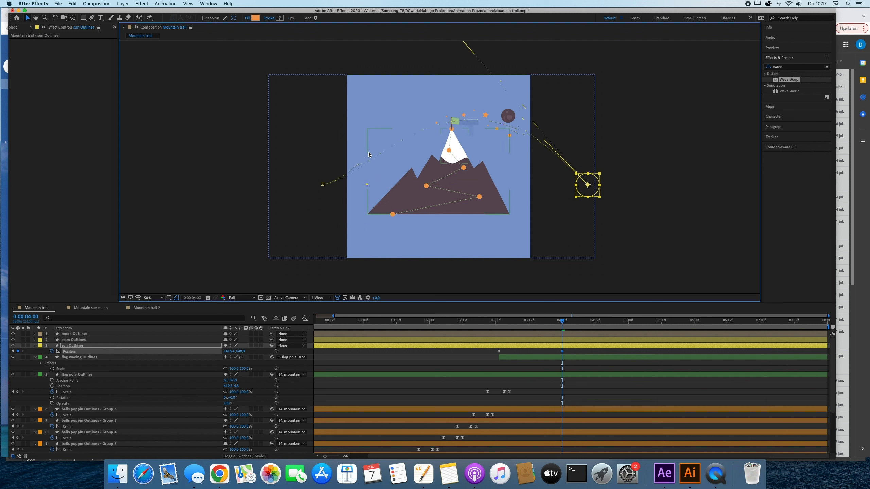
pyautogui.moveTo(369, 184); pyautogui.dragTo(378, 73)
pyautogui.moveTo(591, 187); pyautogui.dragTo(562, 184)
pyautogui.moveTo(514, 70); pyautogui.dragTo(479, 109)
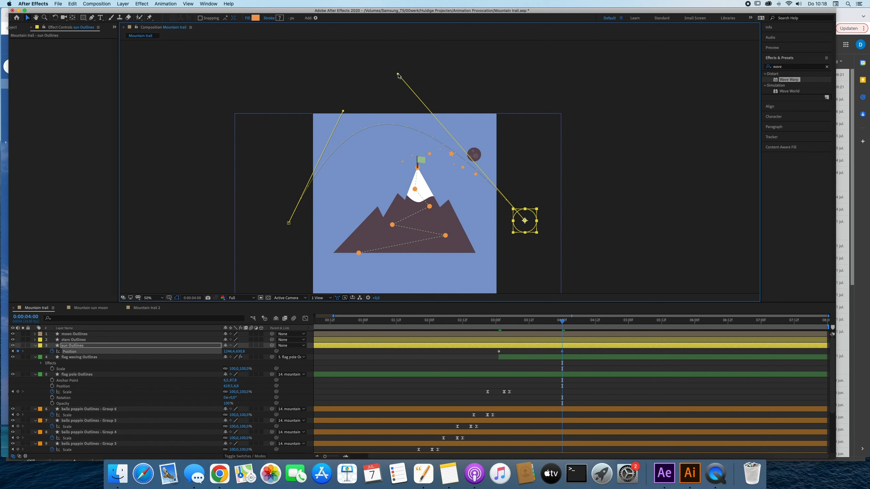
# - Even out the sun's arc over the summit by adjusting both path handles and moving its starting point slightly down and outward
pyautogui.moveTo(398, 74); pyautogui.dragTo(449, 94)
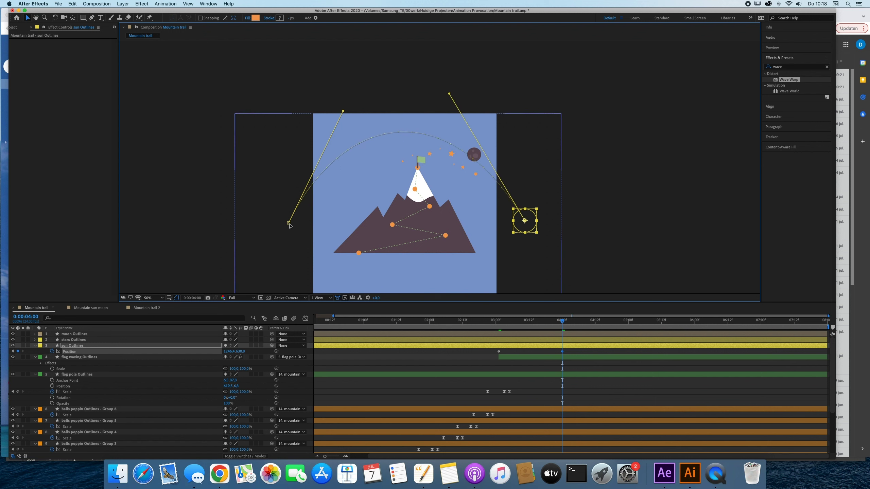
pyautogui.moveTo(289, 224); pyautogui.dragTo(282, 230)
pyautogui.press('space')
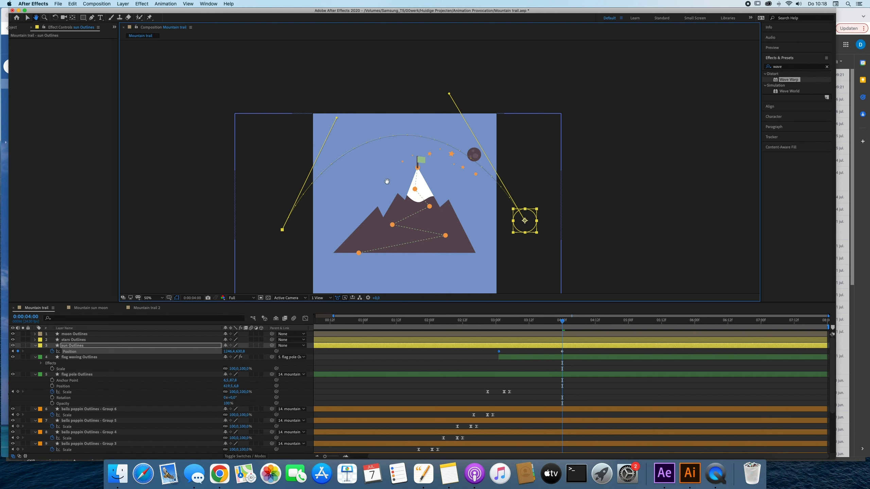
pyautogui.moveTo(387, 181); pyautogui.dragTo(381, 125)
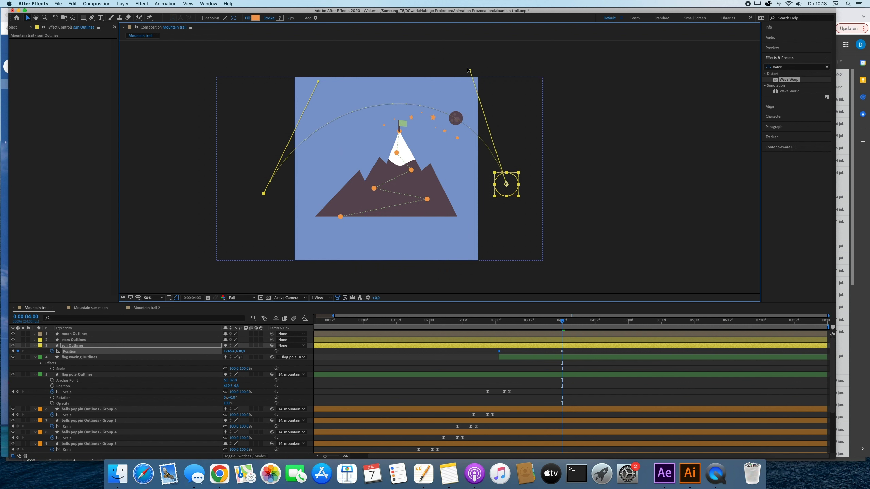
pyautogui.moveTo(469, 70); pyautogui.dragTo(457, 70)
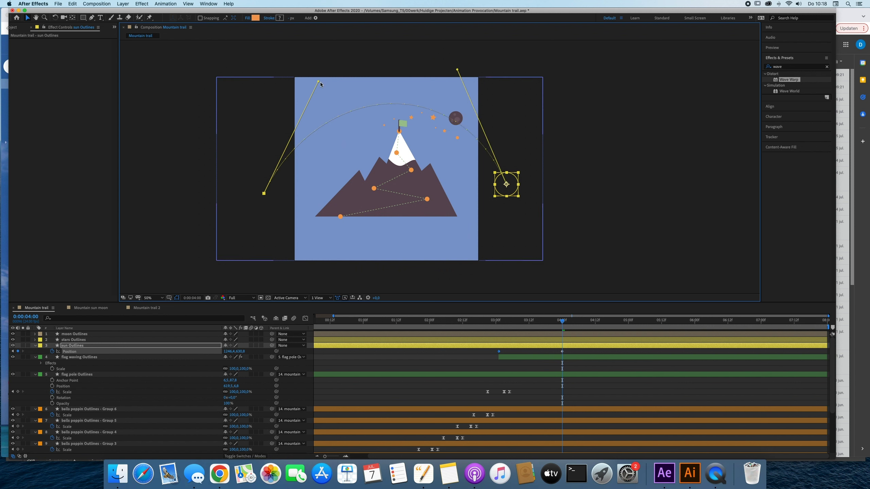
pyautogui.moveTo(318, 81); pyautogui.dragTo(303, 82)
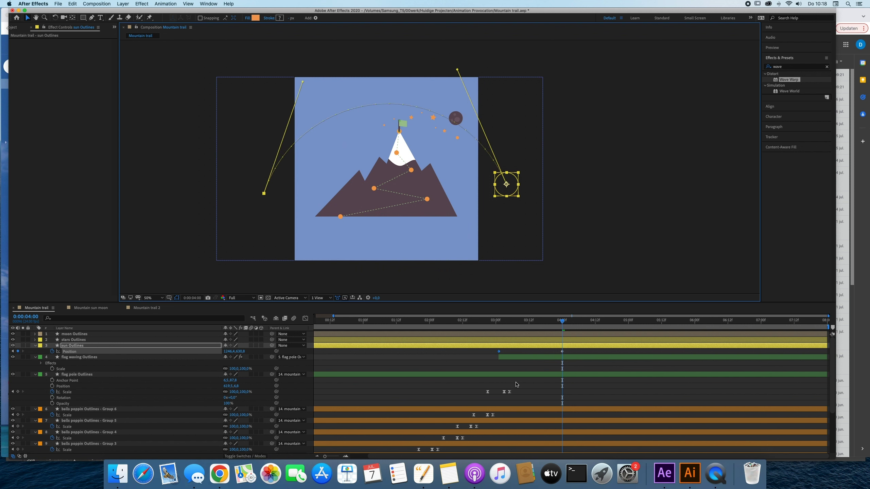
# - Preview the sun's motion, move its end Position keyframe to about 0:00:05:17, and preview the slower movement
pyautogui.click(497, 327)
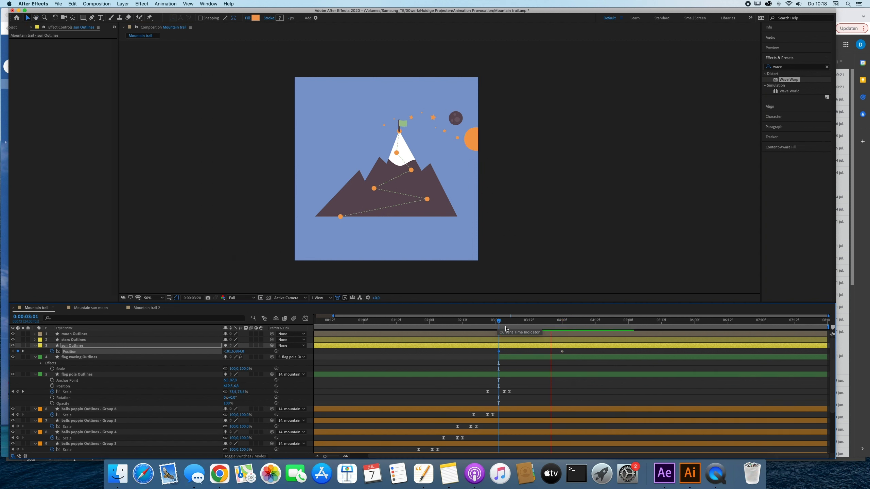
pyautogui.moveTo(506, 328); pyautogui.dragTo(672, 353)
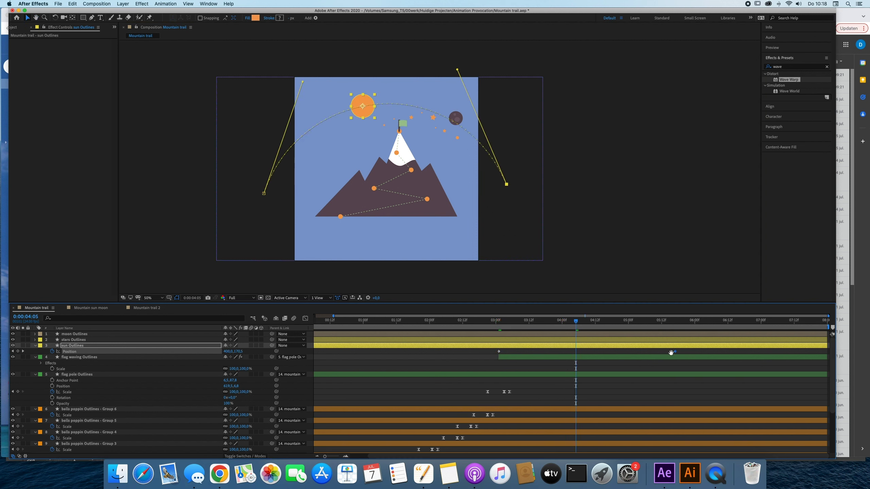
pyautogui.press('space')
pyautogui.press('space')
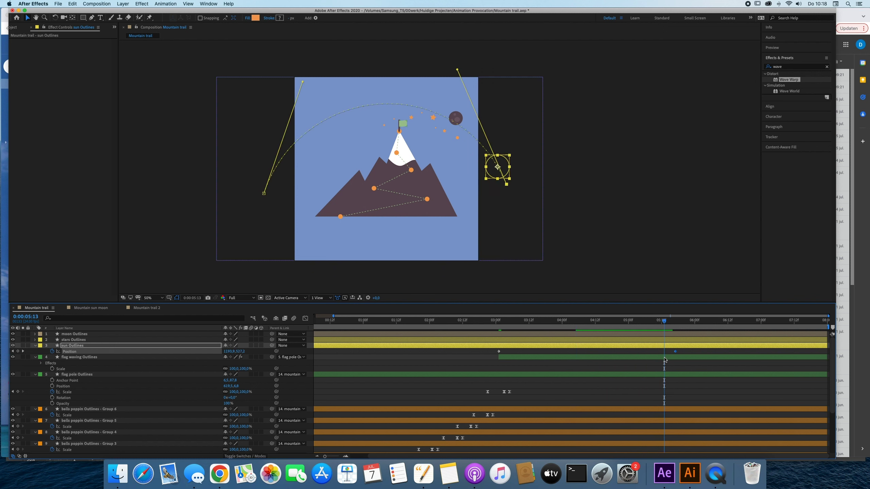
# - Copy the sun's two Position keyframes onto the moon layer at 0:00:03:01 and reveal the moon's Position property
pyautogui.click(76, 339)
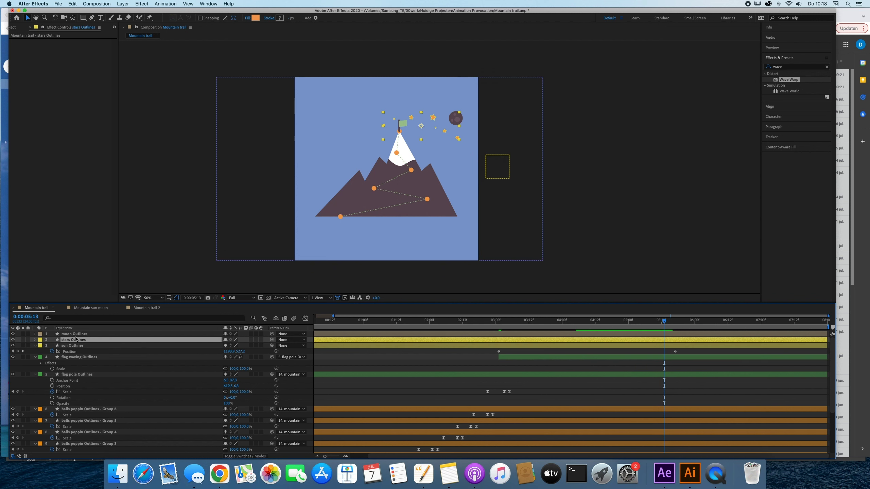
pyautogui.moveTo(558, 325); pyautogui.dragTo(499, 328)
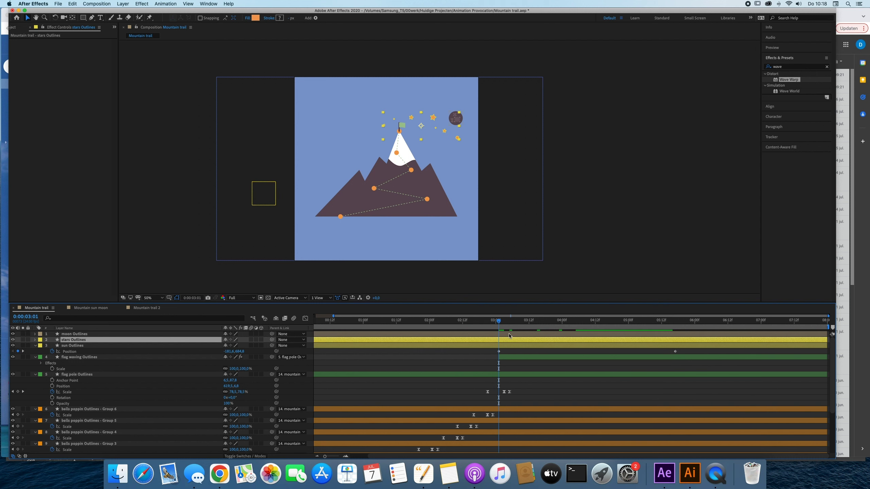
pyautogui.click(509, 334)
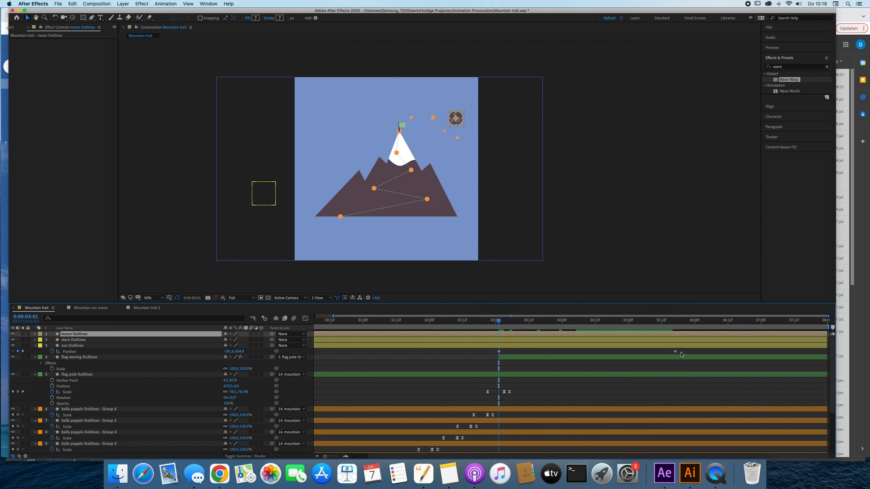
pyautogui.moveTo(682, 355); pyautogui.dragTo(472, 353)
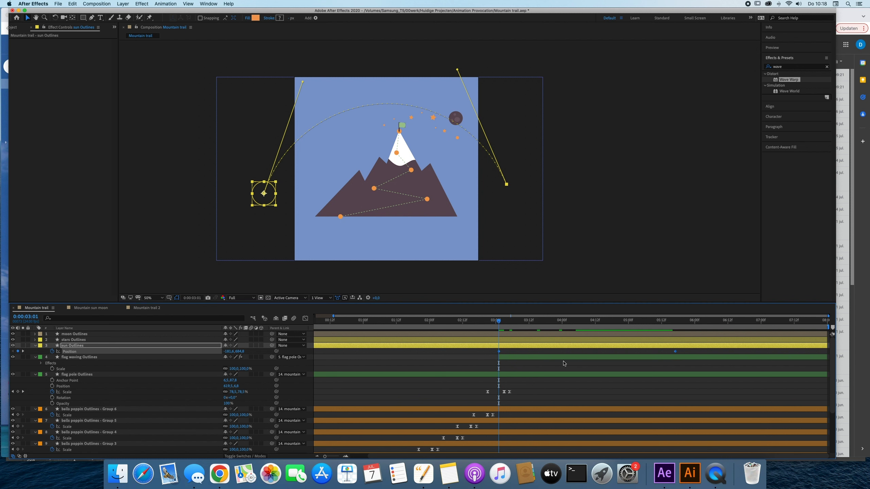
pyautogui.click(505, 335)
pyautogui.click(525, 351)
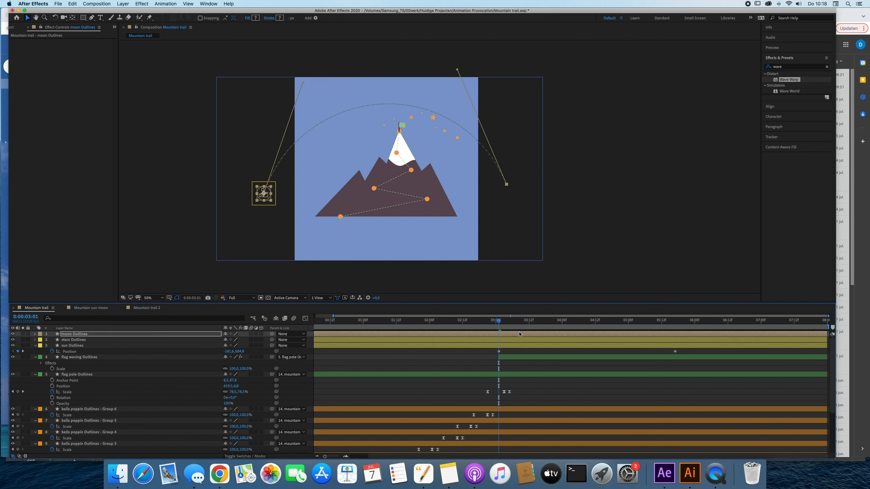
pyautogui.click(519, 334)
pyautogui.press('p')
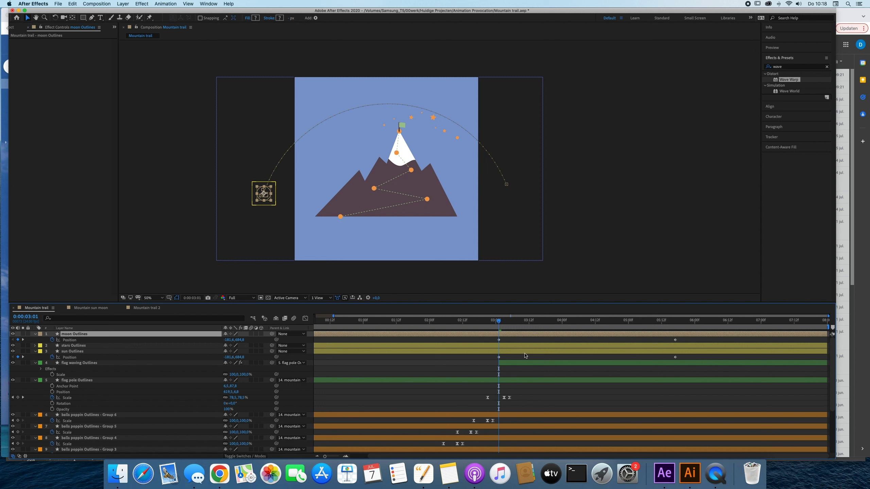
pyautogui.click(88, 346)
pyautogui.click(85, 334)
pyautogui.press('u')
pyautogui.press('u')
pyautogui.press('u')
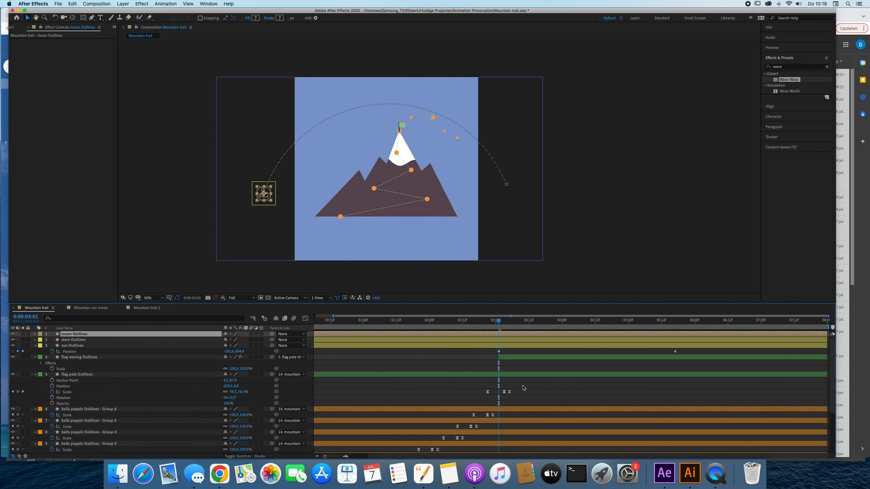
pyautogui.press('u')
pyautogui.press('u')
pyautogui.press('u')
pyautogui.moveTo(683, 344); pyautogui.dragTo(457, 336)
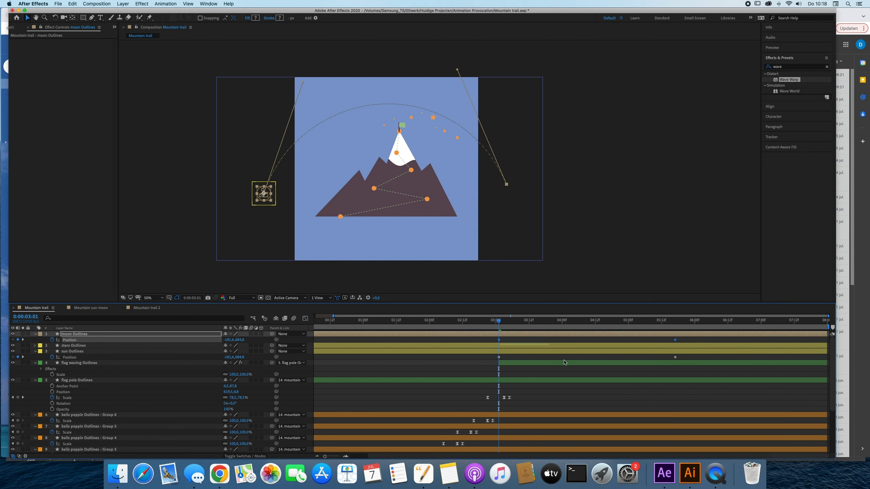
# - Shift the sun's Position keyframes earlier so its arc starts at 0:00:00:00, and preview the motion
pyautogui.moveTo(499, 360); pyautogui.dragTo(316, 362)
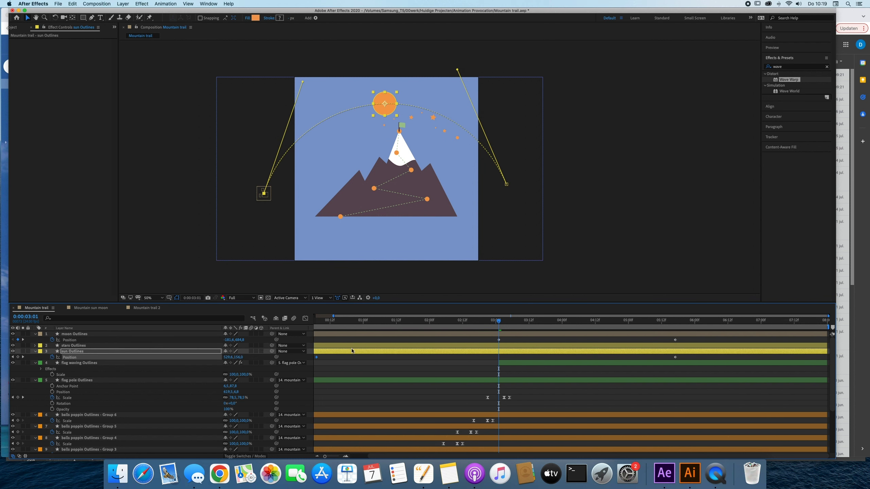
pyautogui.moveTo(325, 456)
pyautogui.mouseDown()
pyautogui.moveTo(306, 458)
pyautogui.moveTo(324, 457)
pyautogui.mouseUp()
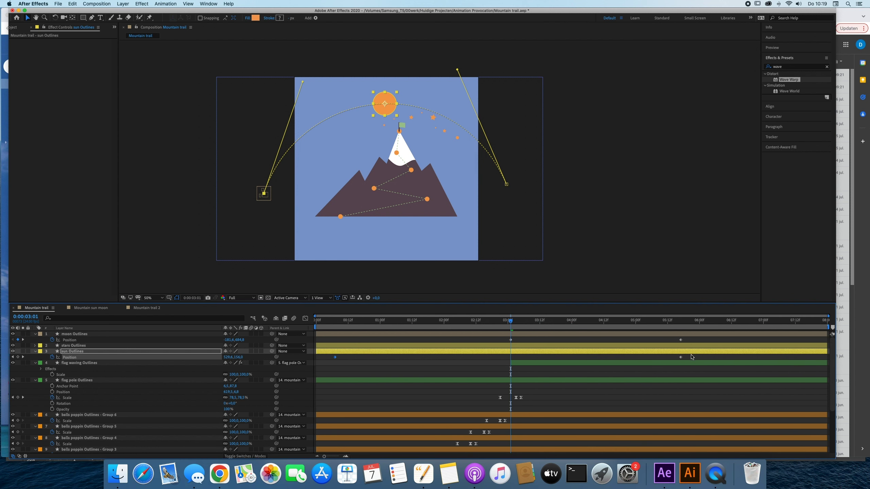
pyautogui.moveTo(691, 357); pyautogui.dragTo(316, 360)
pyautogui.press('Home')
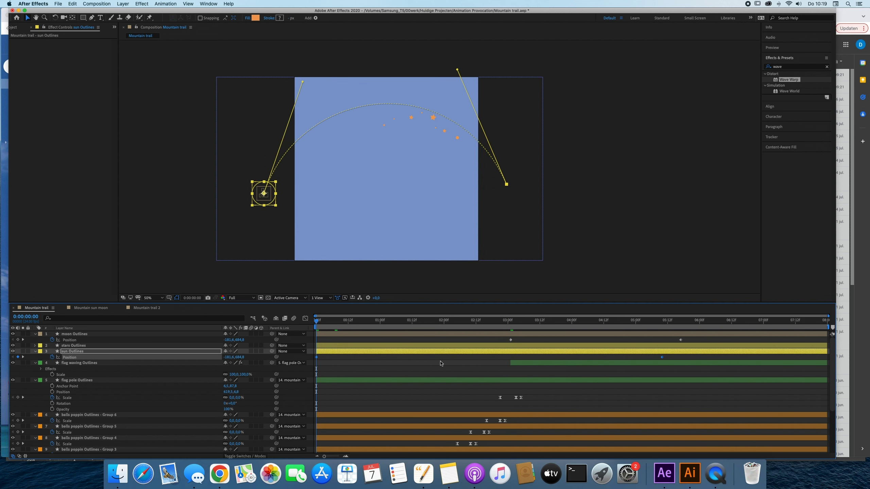
pyautogui.press('space')
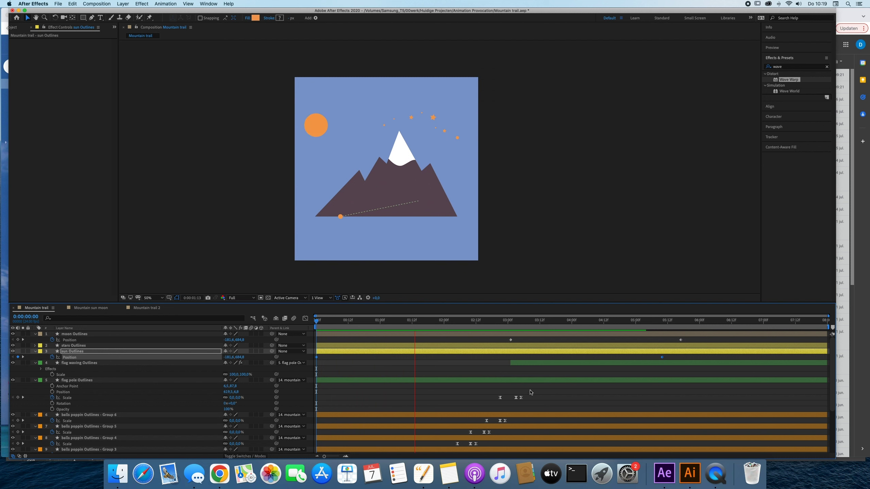
pyautogui.press('space')
pyautogui.click(666, 365)
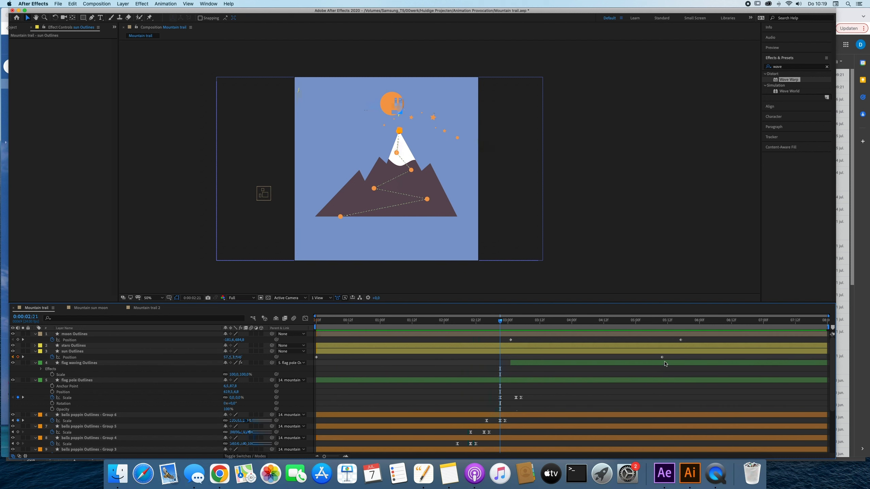
# - Move the sun's end Position keyframe to about 0:00:04:01 and preview the faster arc
pyautogui.moveTo(662, 358); pyautogui.dragTo(575, 368)
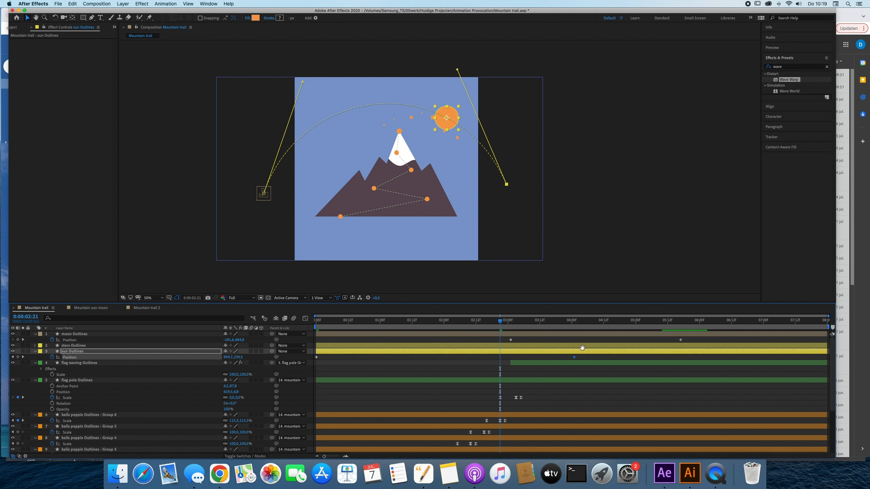
pyautogui.press('space')
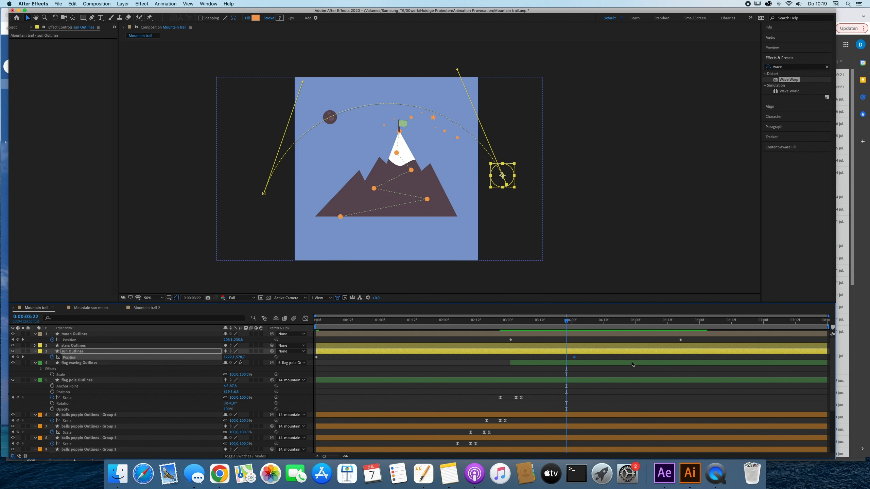
pyautogui.press('space')
# - Move the moon's Position keyframes to about 0:00:04:01 and 0:00:07:16, and preview the moon following the sun
pyautogui.click(570, 335)
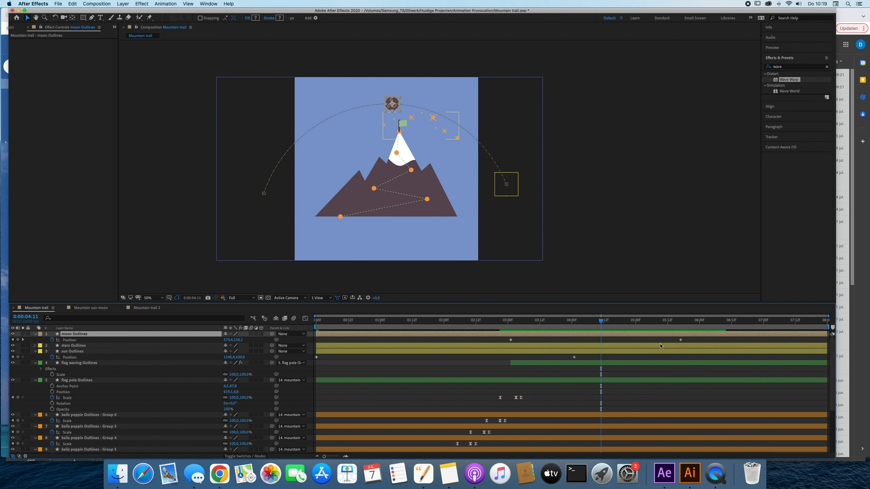
pyautogui.moveTo(681, 340); pyautogui.dragTo(806, 340)
pyautogui.moveTo(511, 340); pyautogui.dragTo(316, 325)
pyautogui.press('space')
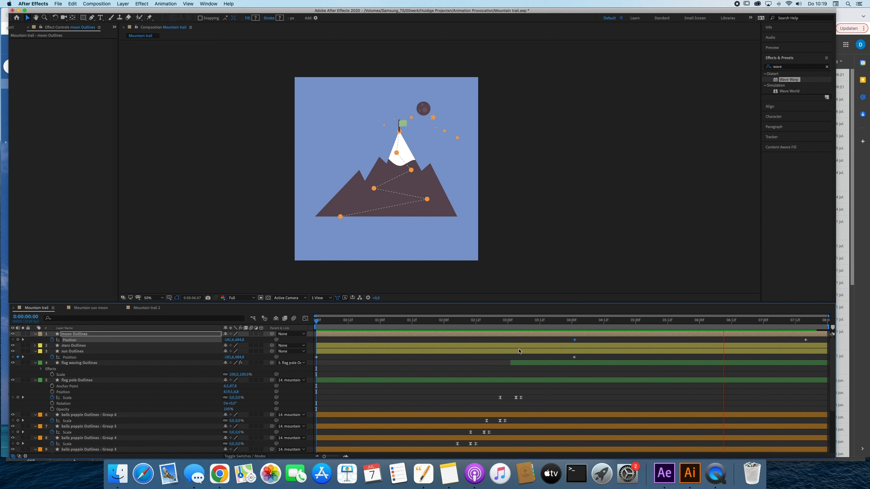
pyautogui.press('space')
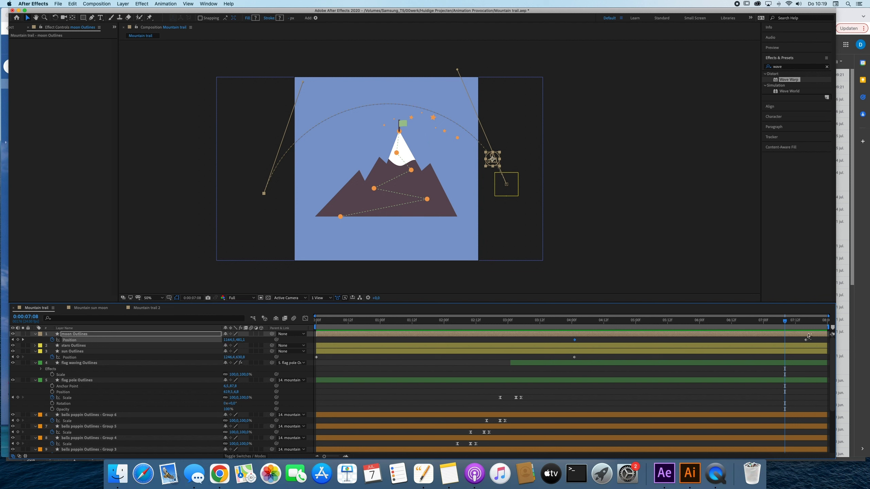
# - Delete all Position keyframes from the moon and sun layers
pyautogui.moveTo(815, 343); pyautogui.dragTo(487, 338)
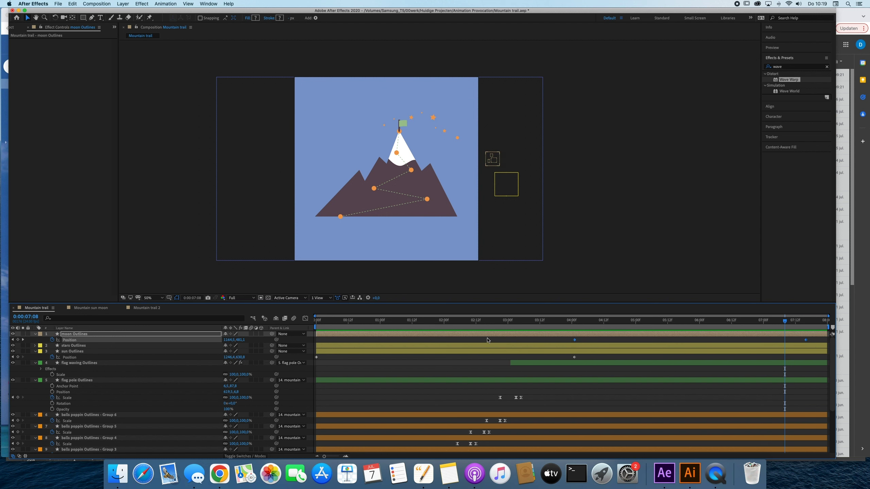
pyautogui.press('Delete')
pyautogui.moveTo(588, 360); pyautogui.dragTo(315, 351)
pyautogui.press('Delete')
# - Place the sun in the sky to the left of the mountain summit and preview the composition
pyautogui.press('Home')
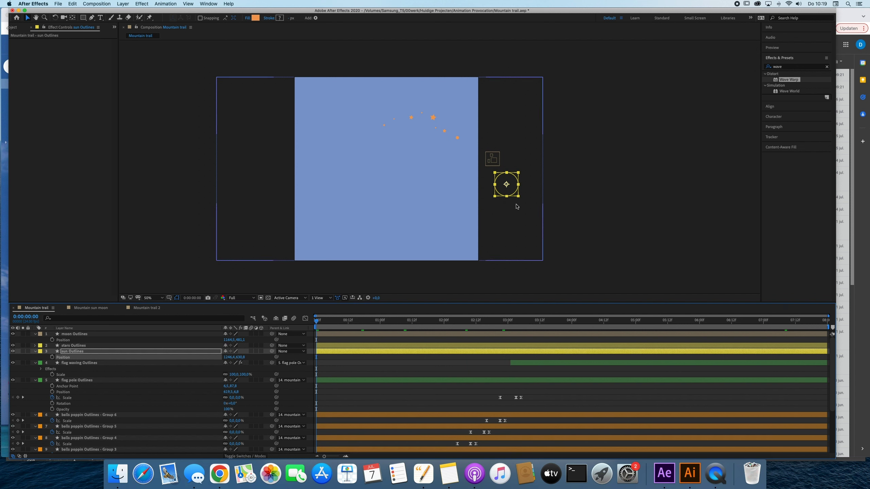
pyautogui.moveTo(506, 191); pyautogui.dragTo(331, 151)
pyautogui.press('space')
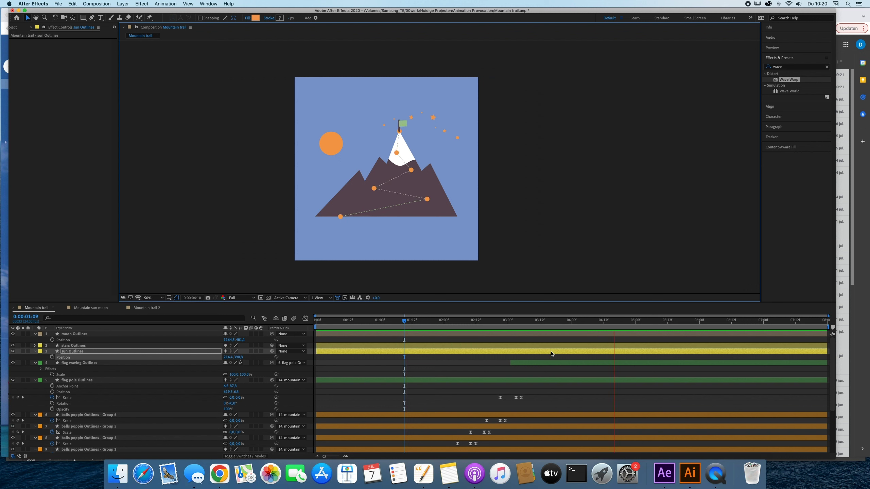
pyautogui.press('space')
# - Hide the stars layer and move the sun slightly higher in the sky
pyautogui.click(102, 334)
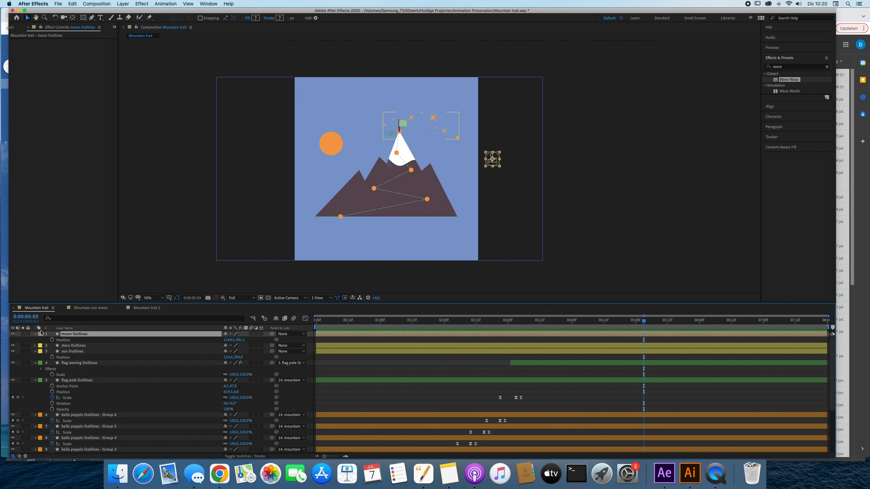
pyautogui.click(12, 345)
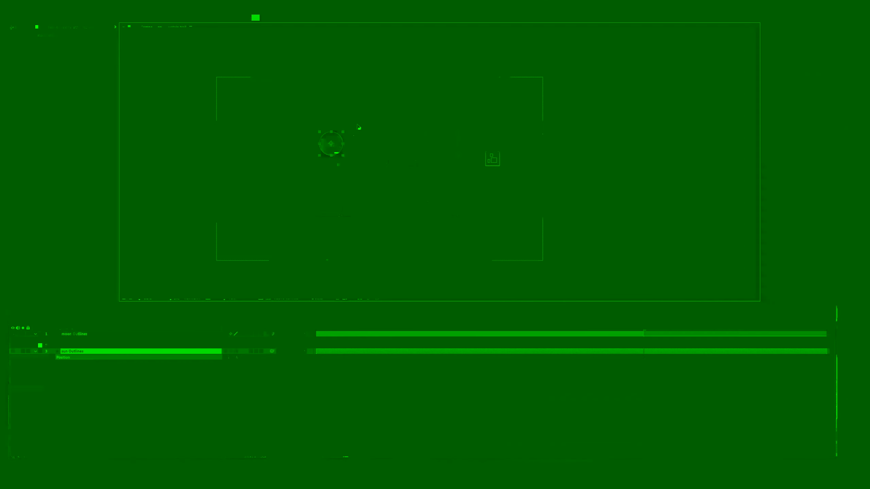
pyautogui.moveTo(332, 149); pyautogui.dragTo(333, 123)
pyautogui.press('super+z')
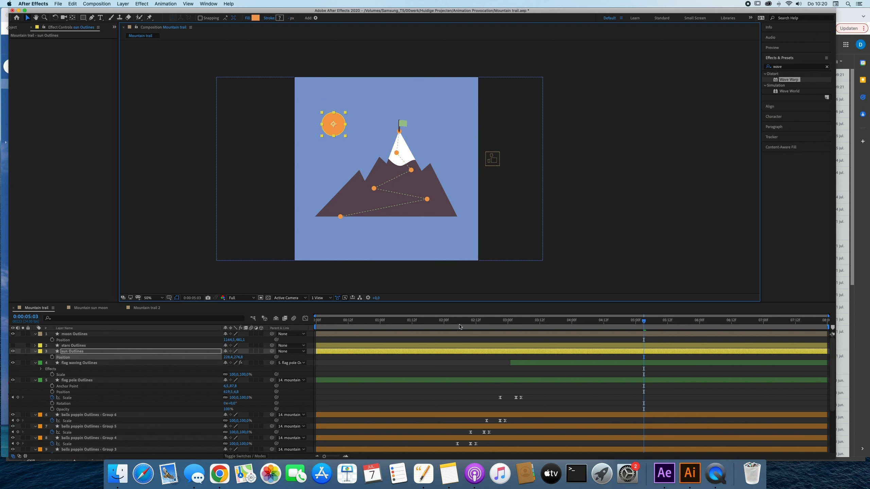
# - Preview the climb and flag animation, and add a Position keyframe for the sun at 0:00:03:20
pyautogui.press('space')
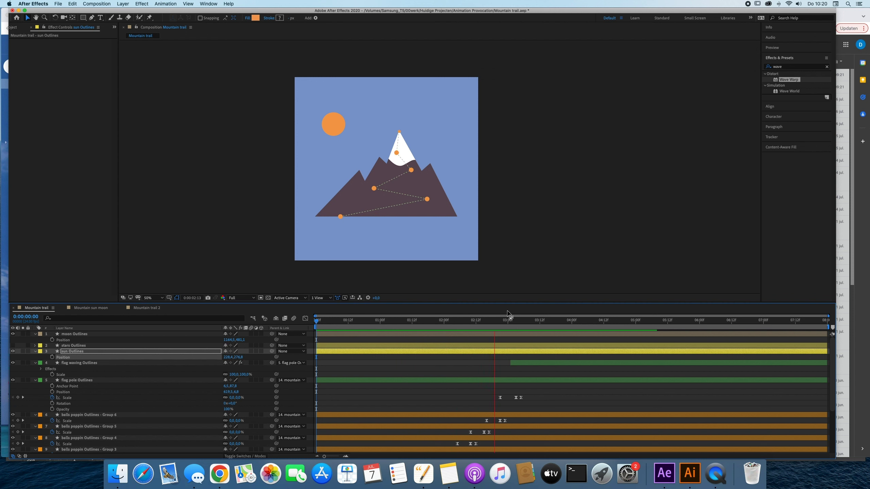
pyautogui.press('space')
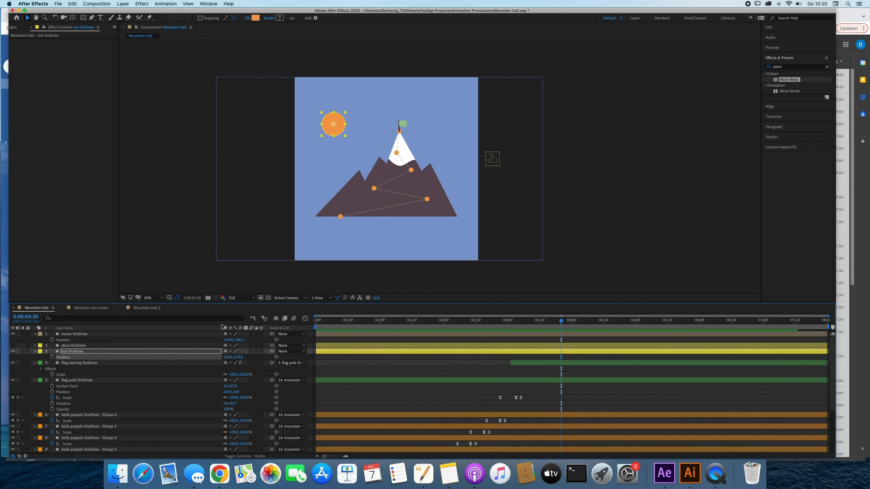
pyautogui.click(610, 321)
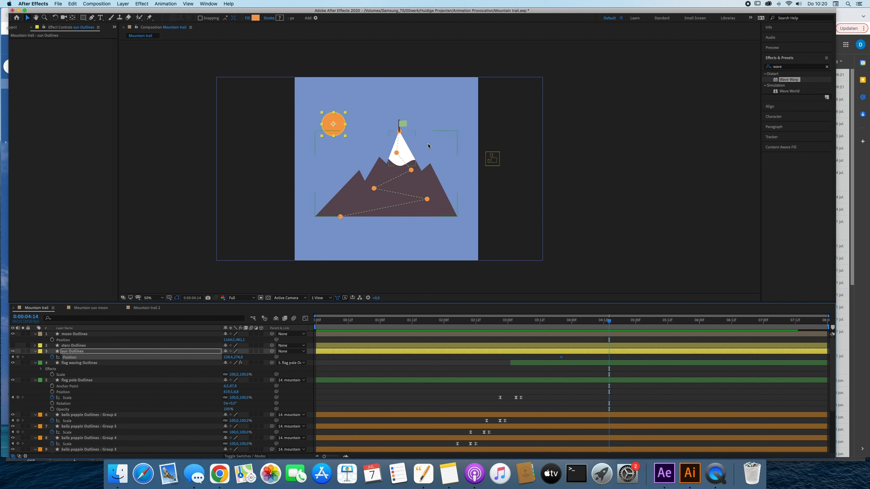
# - Keyframe the sun outside the sky to the lower right of the mountain at 0:00:05:06, and bend its motion path into an arc
pyautogui.click(651, 324)
pyautogui.click(72, 352)
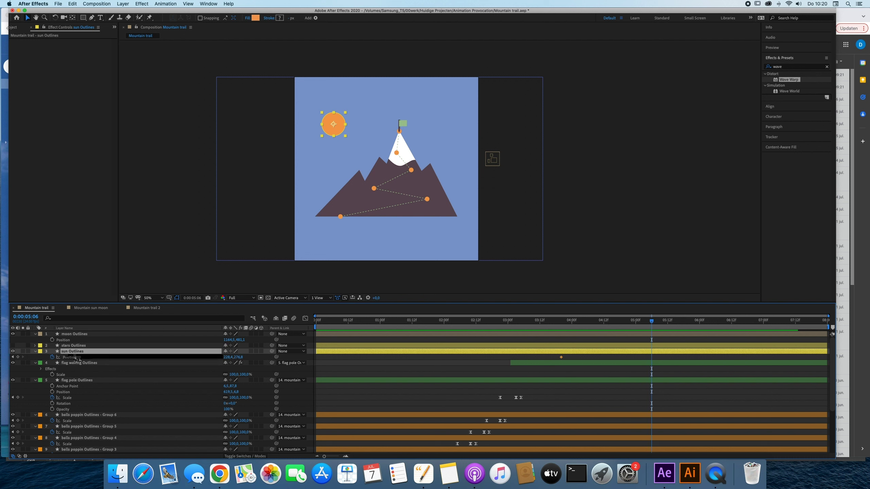
pyautogui.press('p')
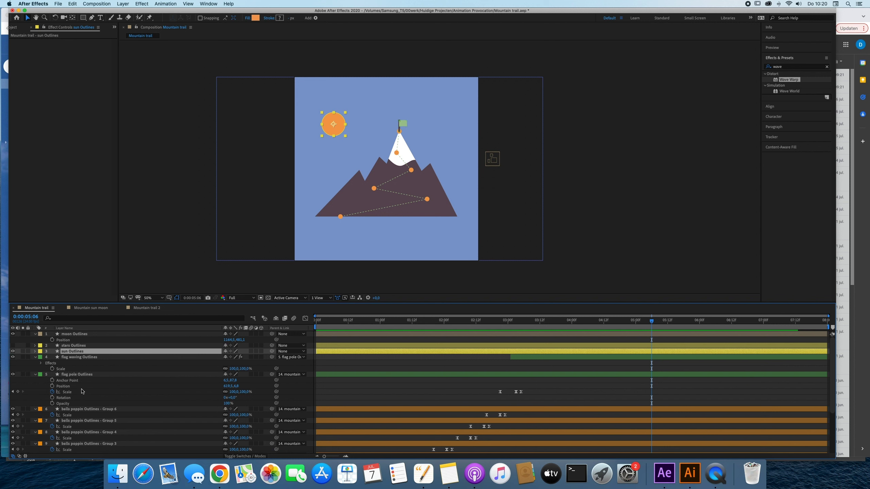
pyautogui.press('p')
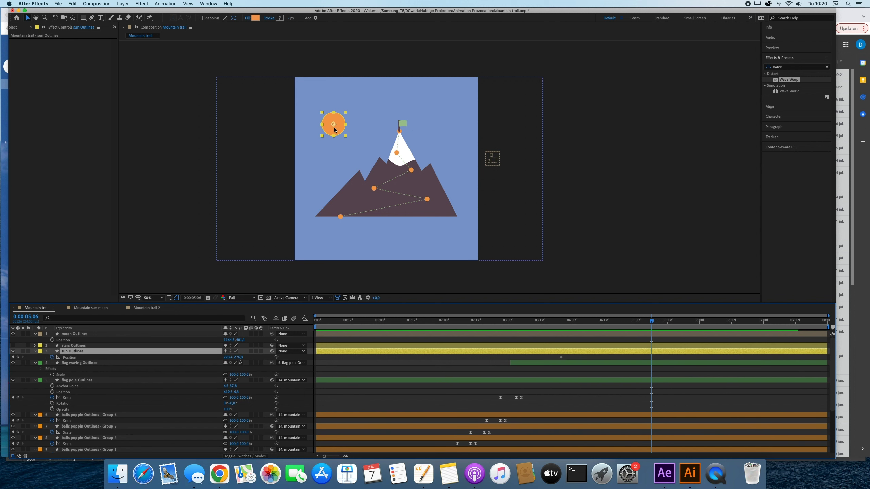
pyautogui.moveTo(335, 129); pyautogui.dragTo(485, 156)
pyautogui.moveTo(333, 124); pyautogui.dragTo(378, 84)
# - Preview the sun's descent from 0:00:03:01
pyautogui.click(510, 327)
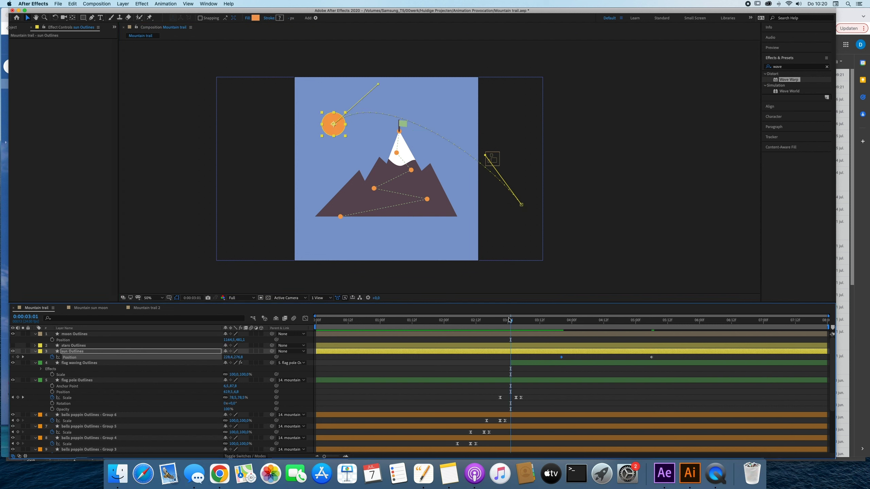
pyautogui.press('space')
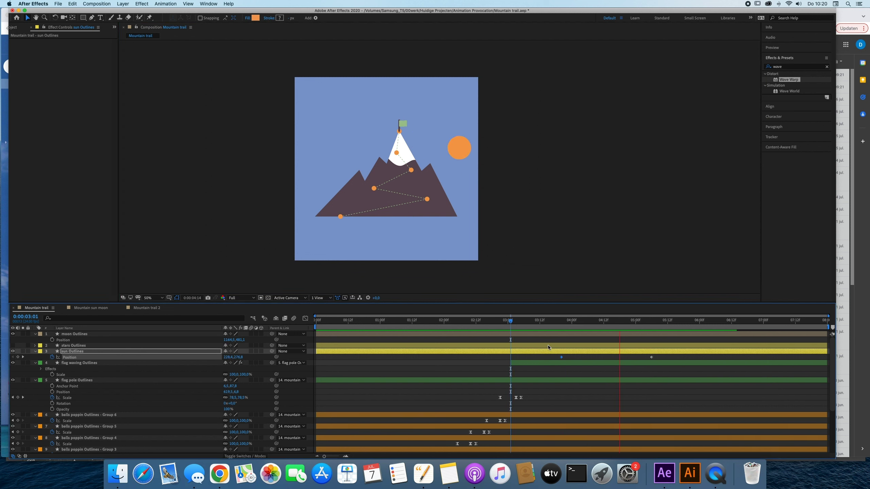
pyautogui.press('space')
# - Move the moon onto the center of the sun at 0:00:04:01
pyautogui.click(610, 336)
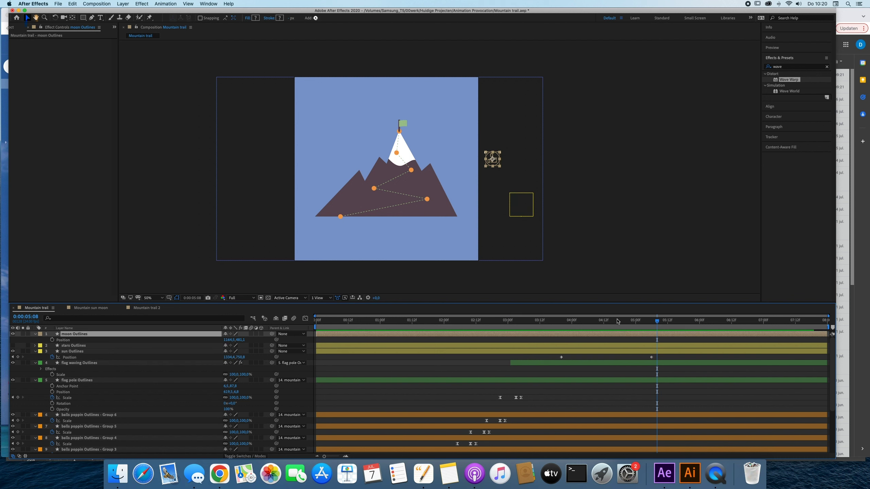
pyautogui.moveTo(617, 323); pyautogui.dragTo(575, 324)
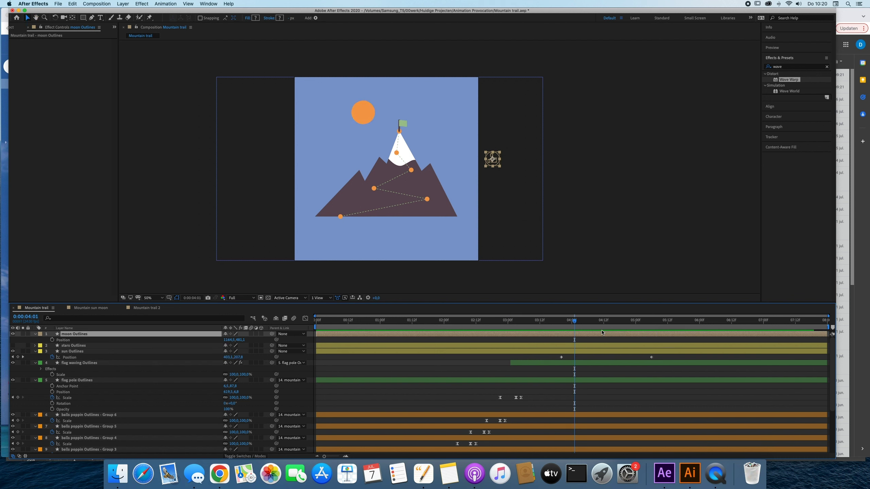
pyautogui.moveTo(487, 161); pyautogui.dragTo(364, 117)
pyautogui.press('Return')
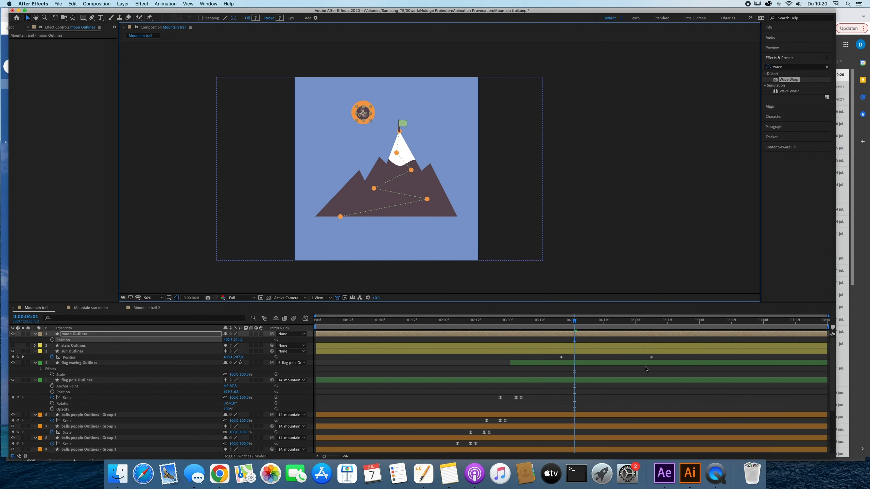
# - Add a Position keyframe for the moon at 0:00:04:01 and shift both sun Position keyframes earlier so the descent ends there
pyautogui.hotkey('alt', 'shift', 'p')
pyautogui.click(575, 345)
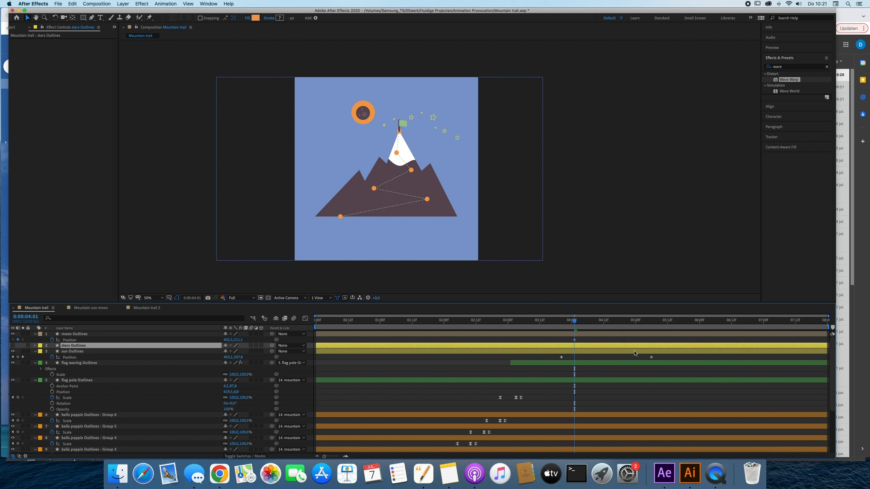
pyautogui.moveTo(666, 358); pyautogui.dragTo(486, 357)
pyautogui.click(574, 341)
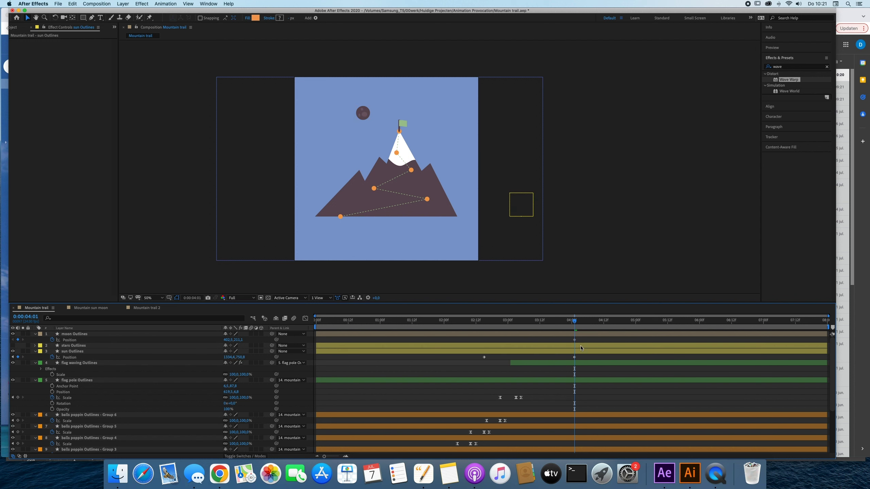
# - Move the moon's keyframe just past six seconds, keyframe it outside the sky's left side at 0:00:04:01, and bend its path into an arc
pyautogui.click(574, 339)
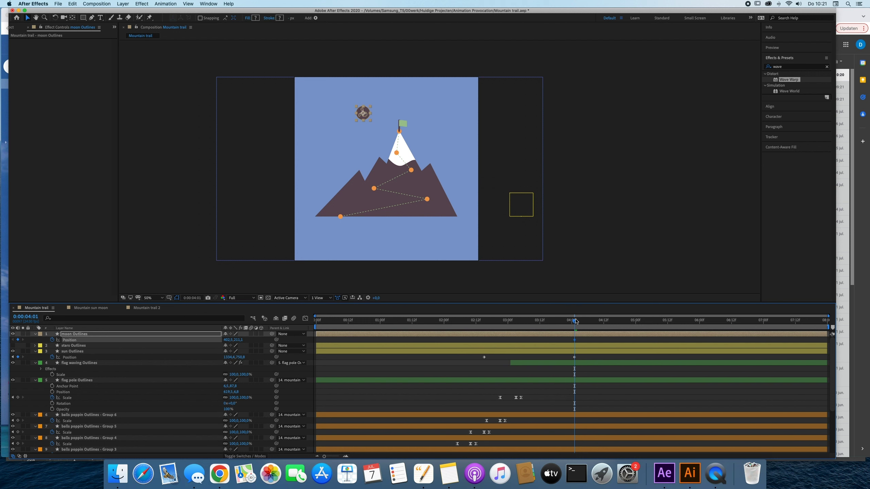
pyautogui.moveTo(575, 324); pyautogui.dragTo(635, 347)
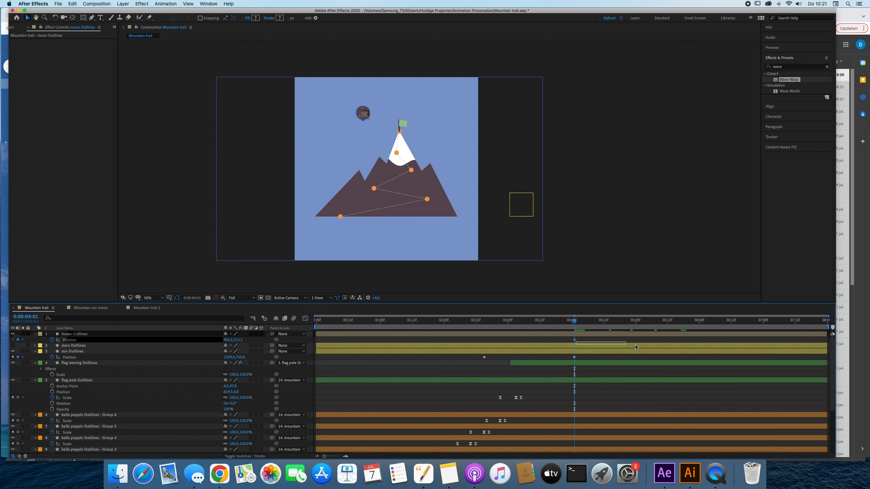
pyautogui.moveTo(575, 340); pyautogui.dragTo(708, 340)
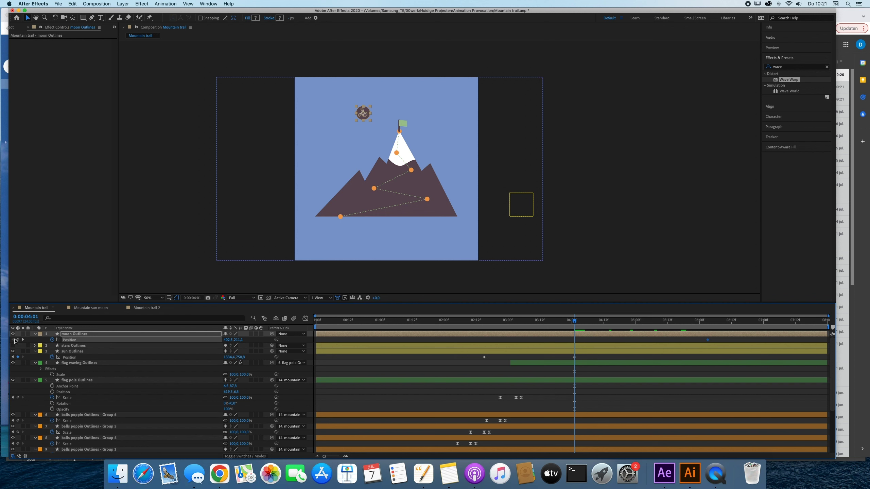
pyautogui.moveTo(363, 113); pyautogui.dragTo(249, 165)
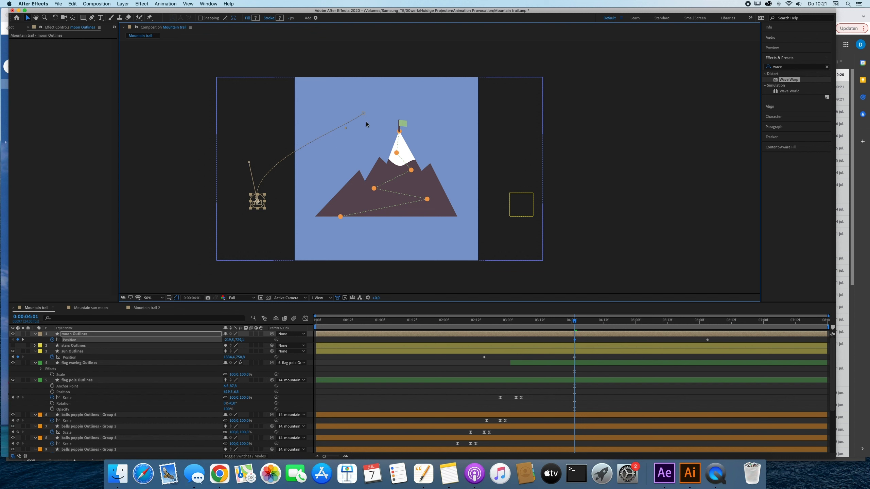
pyautogui.moveTo(363, 113); pyautogui.dragTo(308, 90)
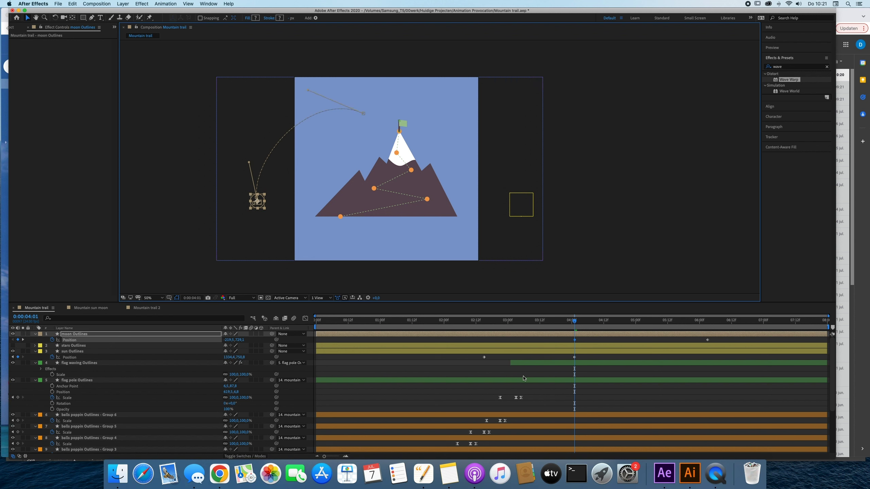
# - Preview the moon's rise, inspect the sun and moon layers, and replay the sun's descent from 0:00:02:04
pyautogui.press('space')
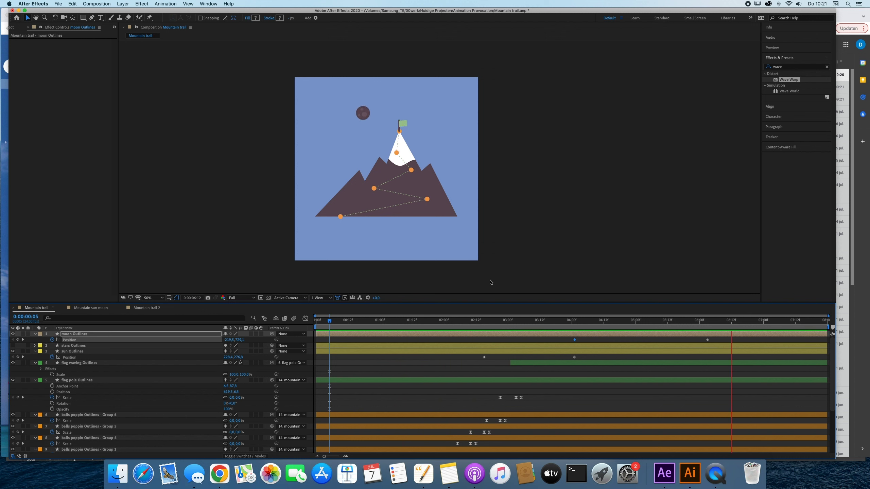
pyautogui.press('space')
pyautogui.click(625, 358)
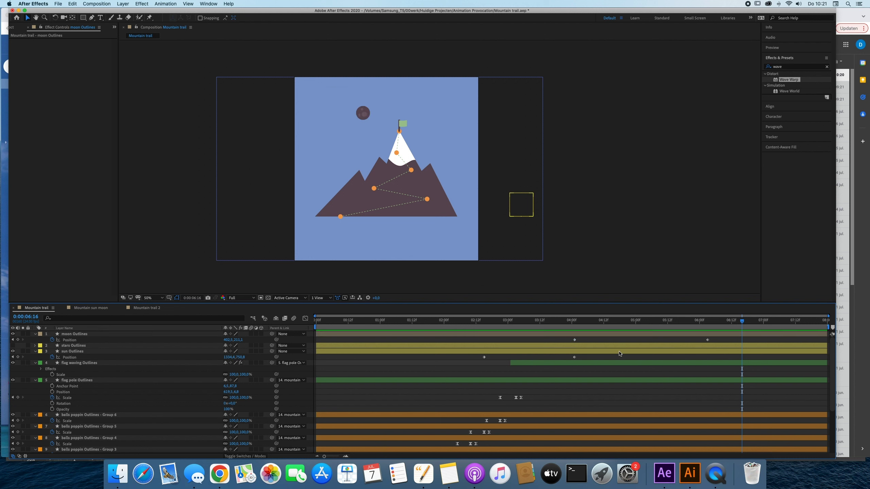
pyautogui.click(87, 352)
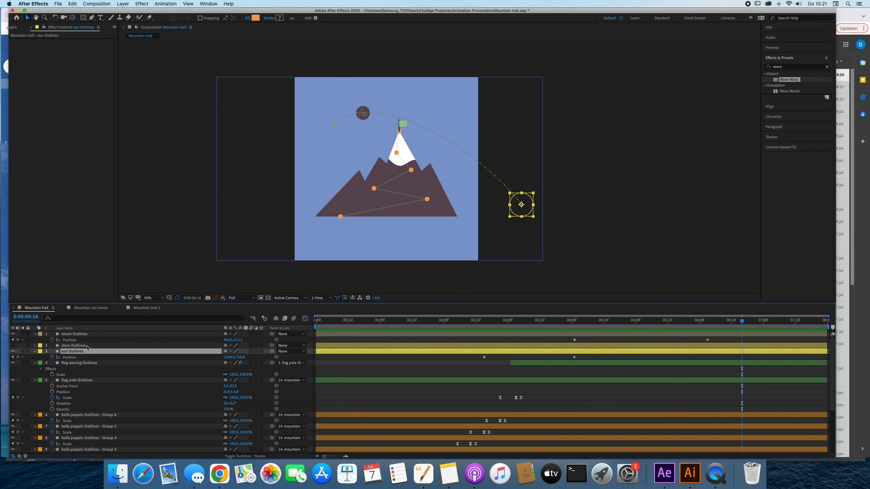
pyautogui.click(87, 340)
pyautogui.click(86, 334)
pyautogui.click(81, 352)
pyautogui.moveTo(501, 322); pyautogui.dragTo(454, 322)
pyautogui.press('space')
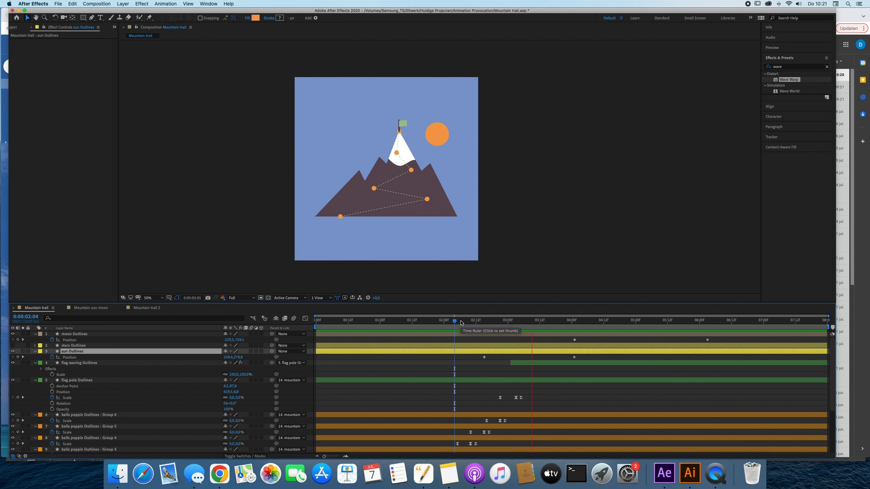
pyautogui.press('space')
# - Move the moon, stars and sun layers below the mountain layer, directly above the background
pyautogui.click(81, 345)
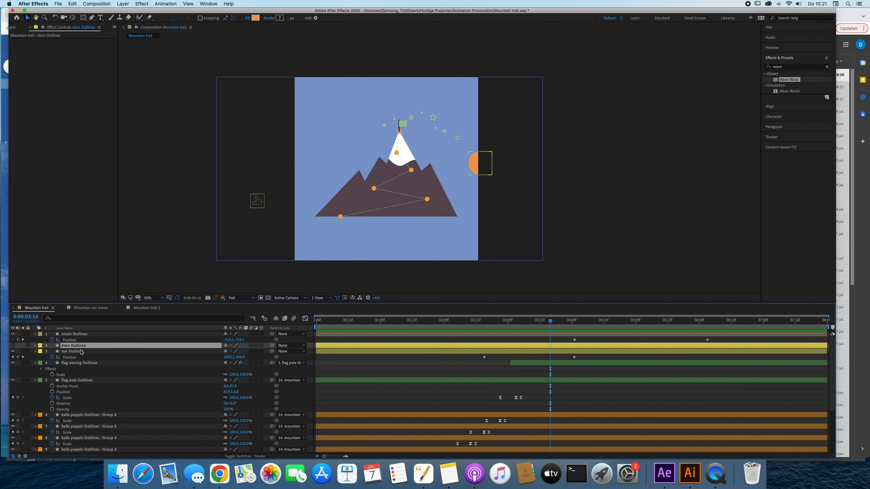
pyautogui.click(82, 351)
pyautogui.keyDown('shift'); pyautogui.click(85, 335); pyautogui.keyUp('shift')
pyautogui.moveTo(78, 352); pyautogui.dragTo(83, 447)
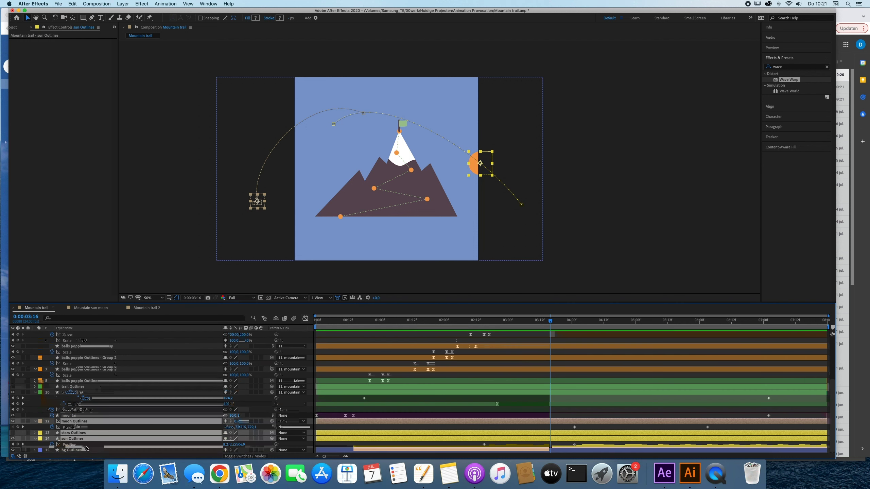
pyautogui.press('super+shift+a')
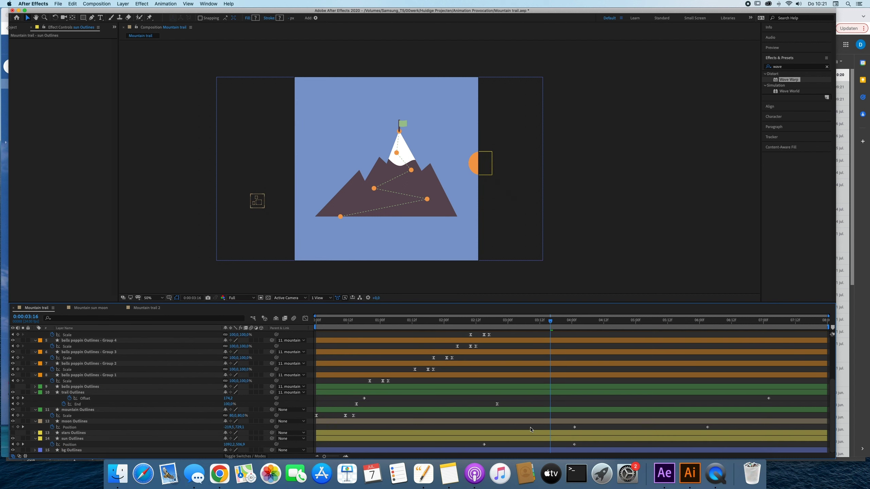
# - Preview the animation with the new layer order and scrub back through the climb to check the sun's timing
pyautogui.press('space')
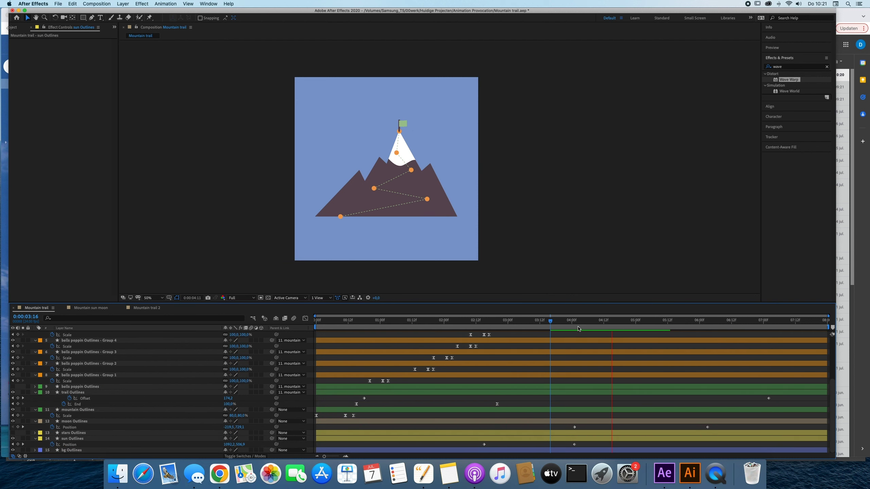
pyautogui.click(458, 320)
pyautogui.scroll(5, 469, 340)
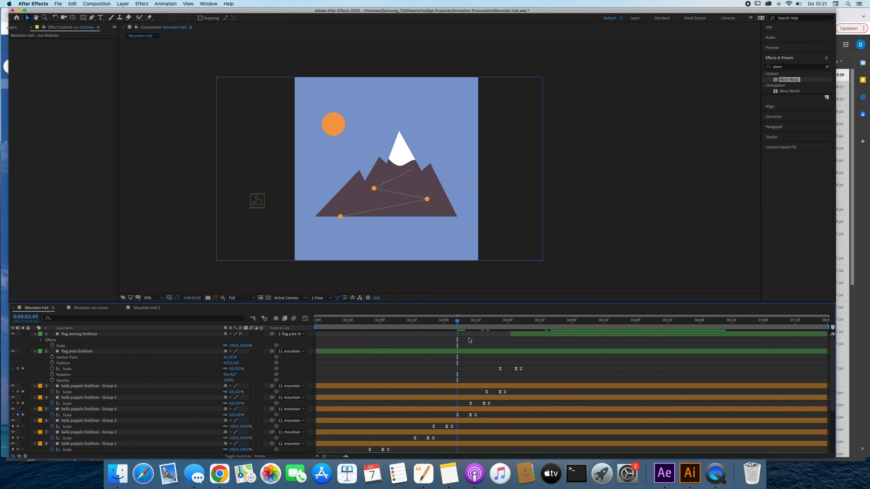
pyautogui.scroll(-5, 470, 355)
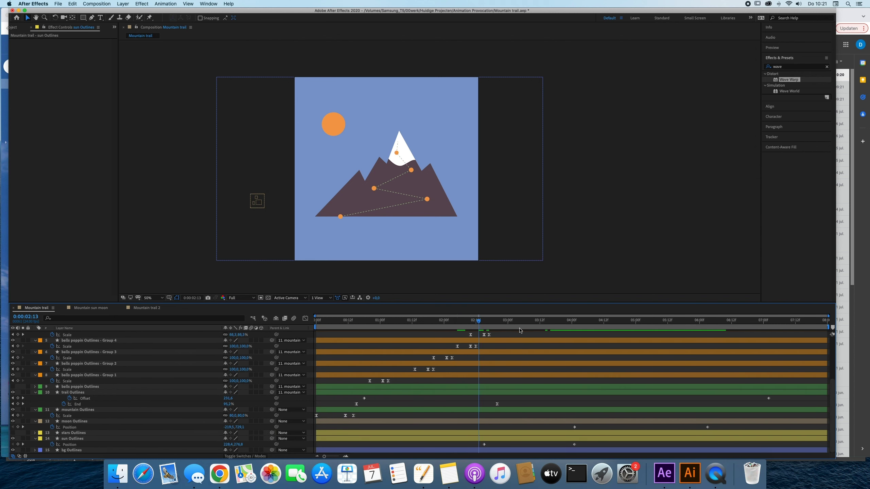
pyautogui.moveTo(520, 330); pyautogui.dragTo(290, 332)
# - Add a Scale keyframe for the sun at 0:00:02:08
pyautogui.scroll(5, 464, 357)
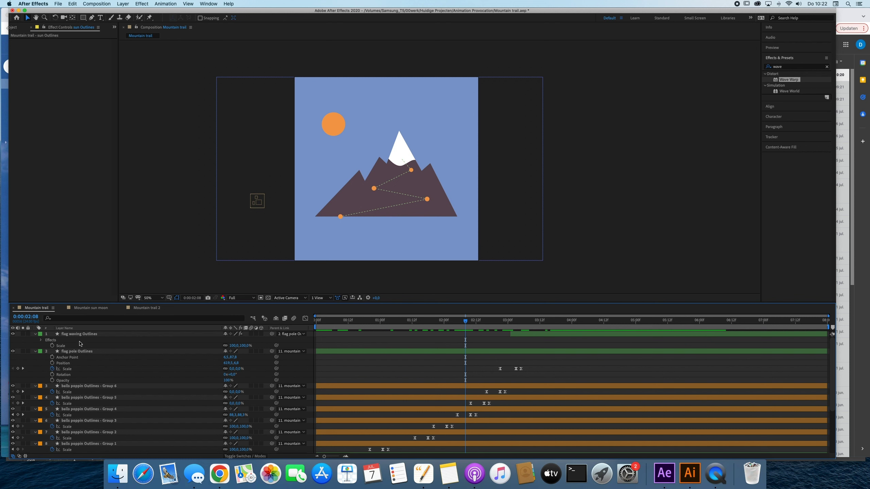
pyautogui.scroll(-5, 464, 378)
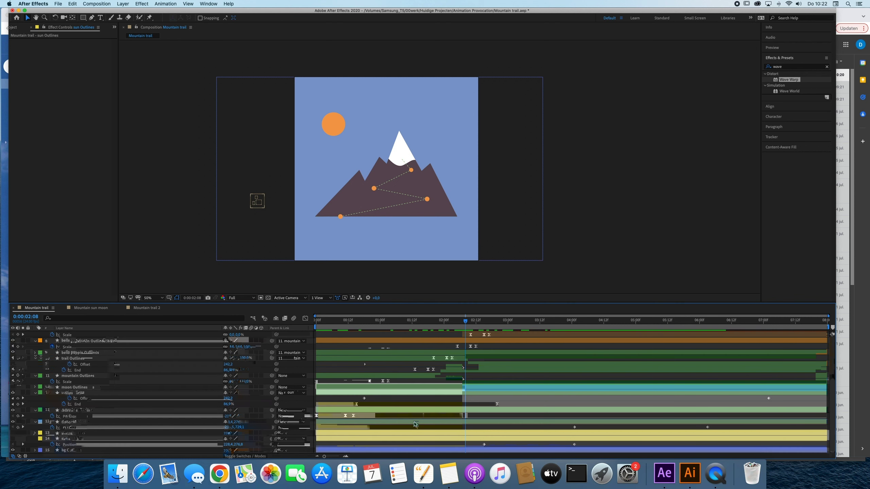
pyautogui.click(73, 433)
pyautogui.click(72, 438)
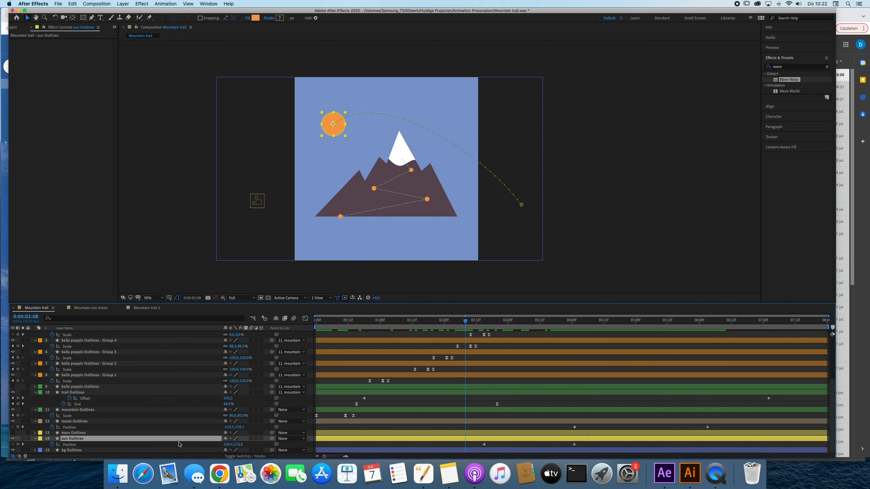
pyautogui.hotkey('alt', 'shift', 's')
pyautogui.scroll(-1, 460, 437)
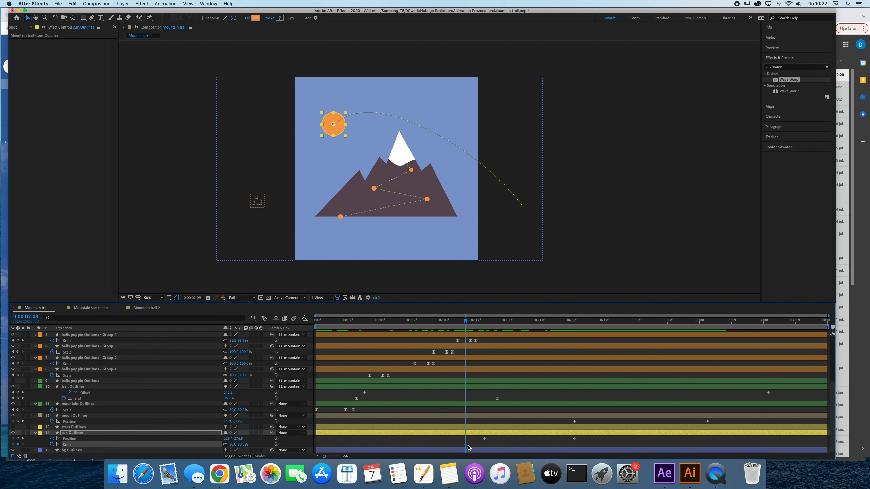
# - Copy the mountain's three Scale keyframes onto the sun at 0:00:01:07 and delete the sun's Scale keyframe at 0:00:02:08
pyautogui.click(360, 417)
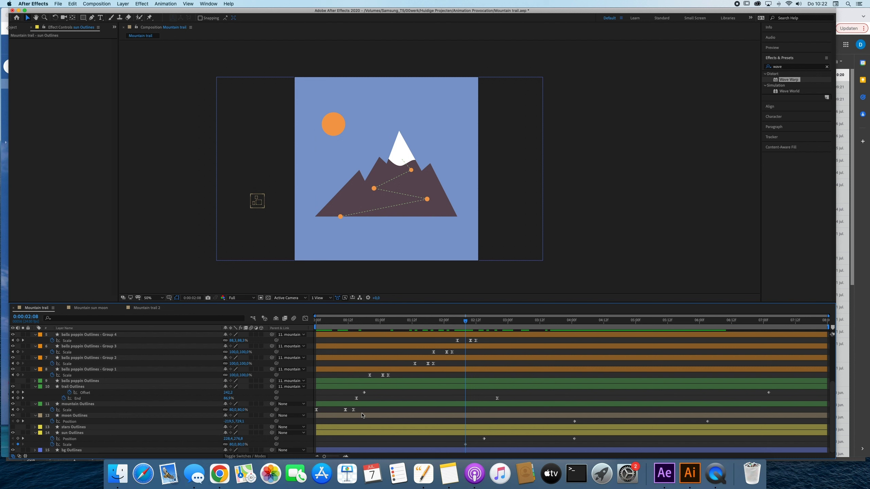
pyautogui.moveTo(363, 412); pyautogui.dragTo(308, 407)
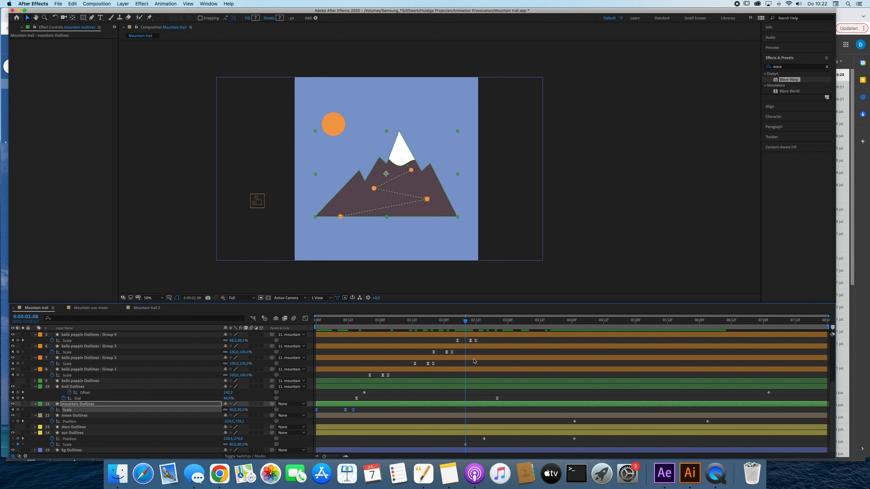
pyautogui.moveTo(445, 321); pyautogui.dragTo(398, 321)
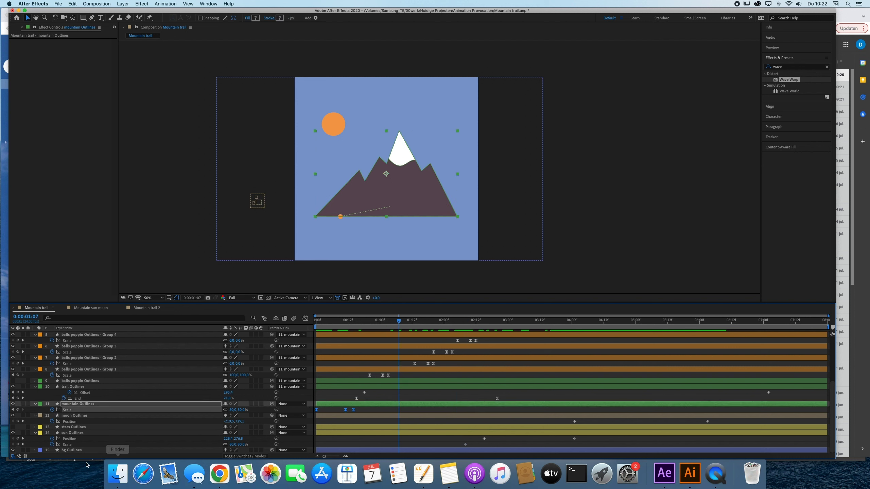
pyautogui.click(80, 433)
pyautogui.press('cmd+v')
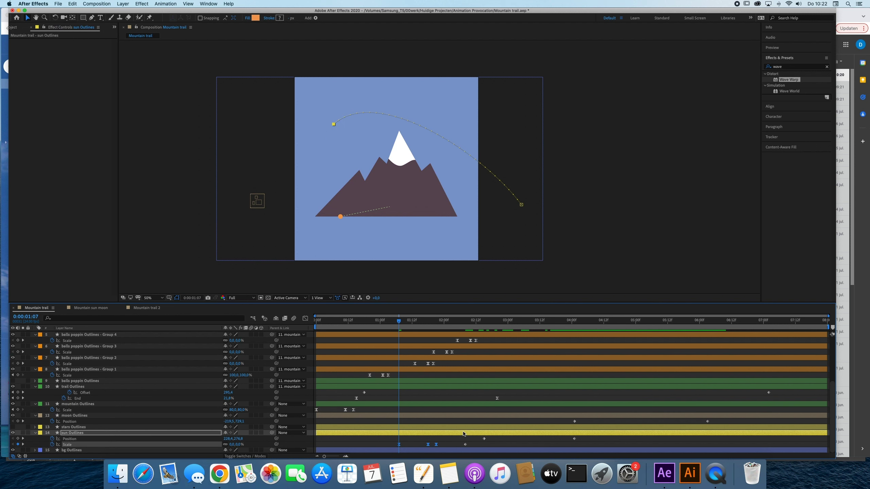
pyautogui.moveTo(470, 445); pyautogui.dragTo(455, 457)
# - Preview the sun's pop-in from 0:00:01:07 and again from the beginning of the composition
pyautogui.press('space')
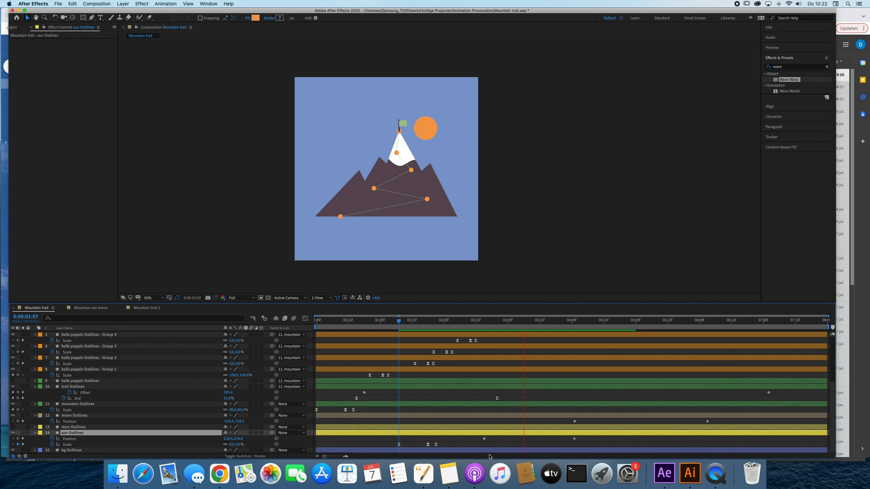
pyautogui.press('space')
pyautogui.moveTo(452, 323); pyautogui.dragTo(315, 323)
pyautogui.press('space')
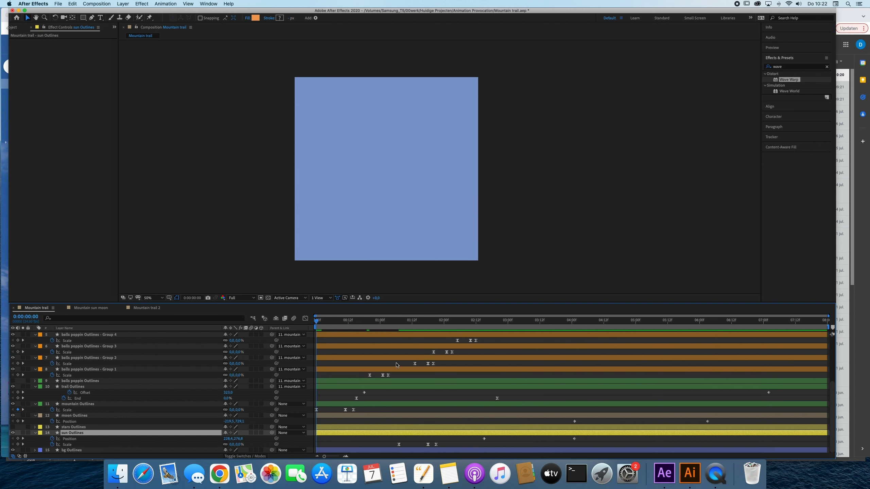
pyautogui.press('space')
# - Shift the sun's three Scale keyframes about 12 frames earlier and preview the animation from the start
pyautogui.moveTo(441, 440); pyautogui.dragTo(367, 446)
pyautogui.press('Home')
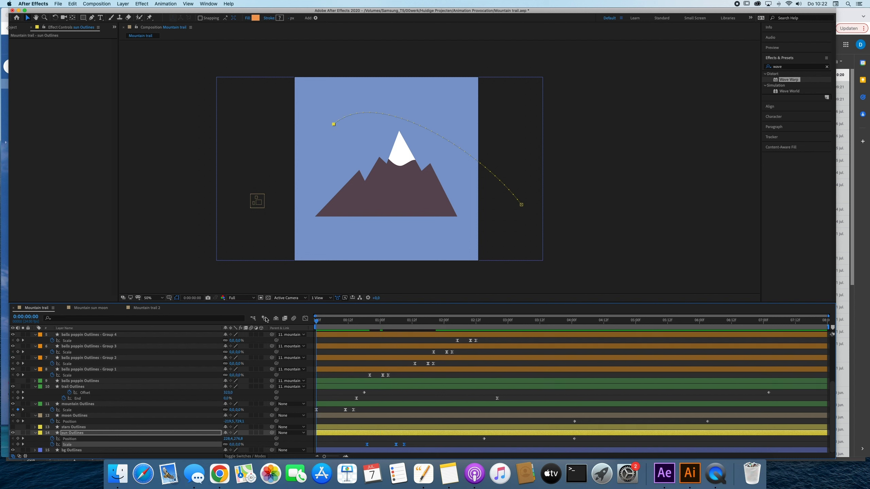
pyautogui.press('space')
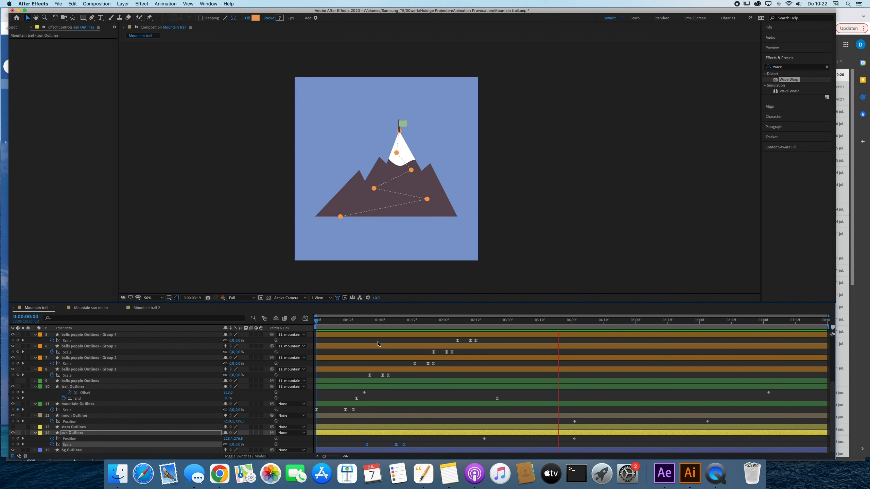
pyautogui.press('space')
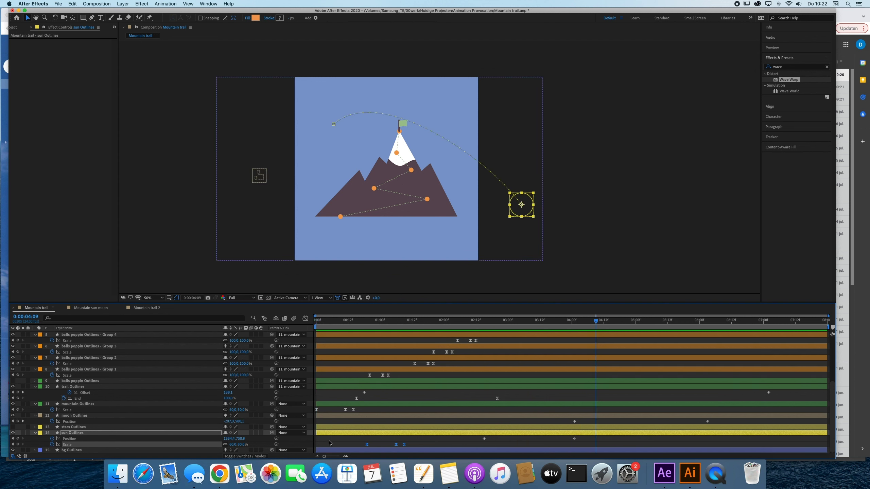
# - Reshape the sun's motion path into a rounder, higher arc over the summit using both keyframes' handles, and preview it
pyautogui.moveTo(603, 436); pyautogui.dragTo(465, 447)
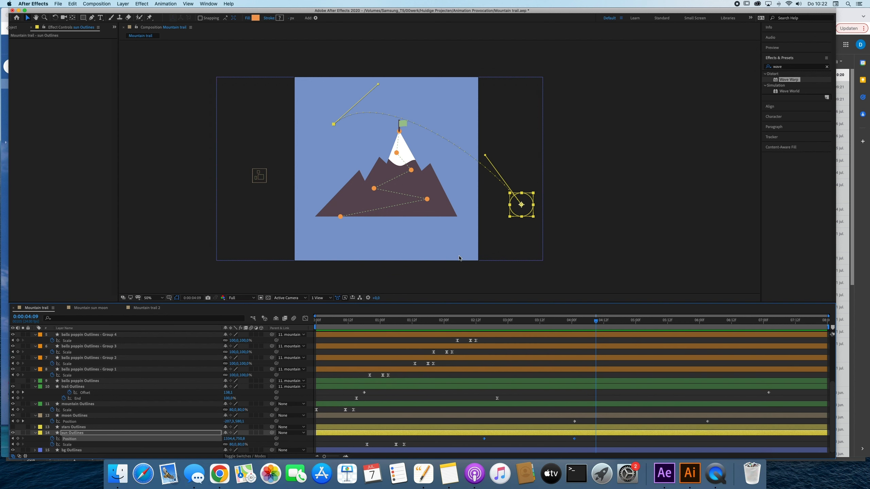
pyautogui.moveTo(378, 83); pyautogui.dragTo(419, 76)
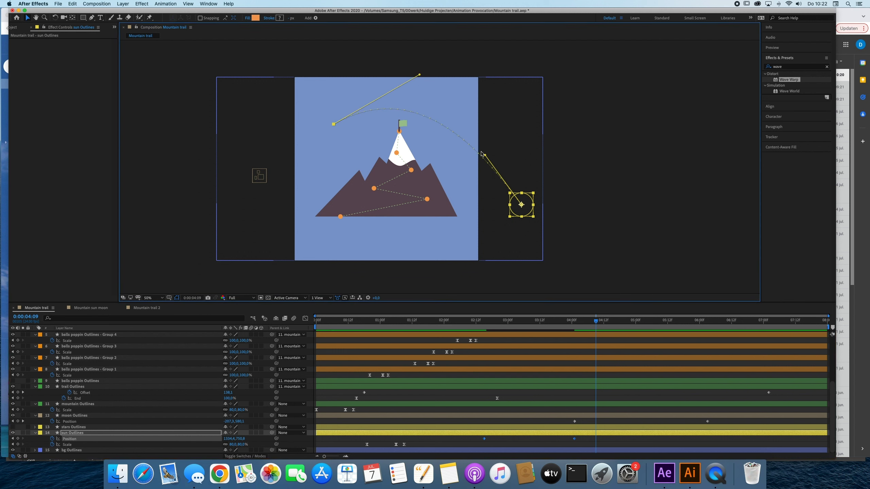
pyautogui.moveTo(485, 155); pyautogui.dragTo(496, 133)
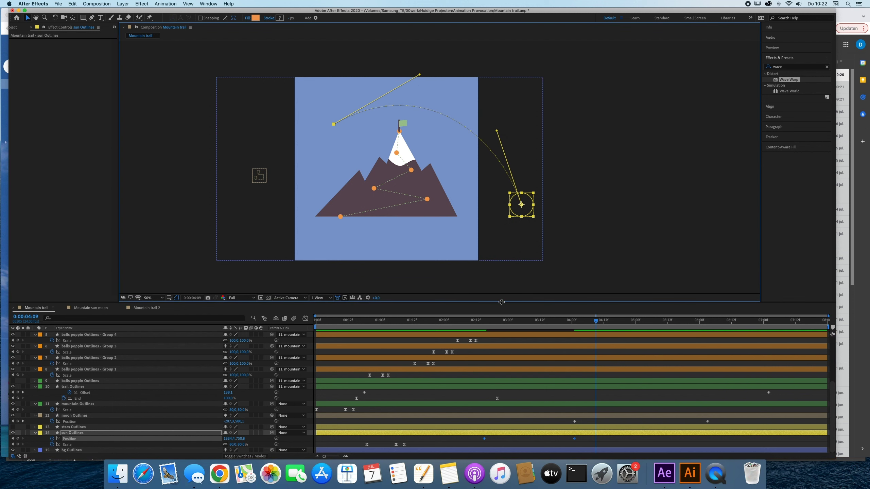
pyautogui.press('space')
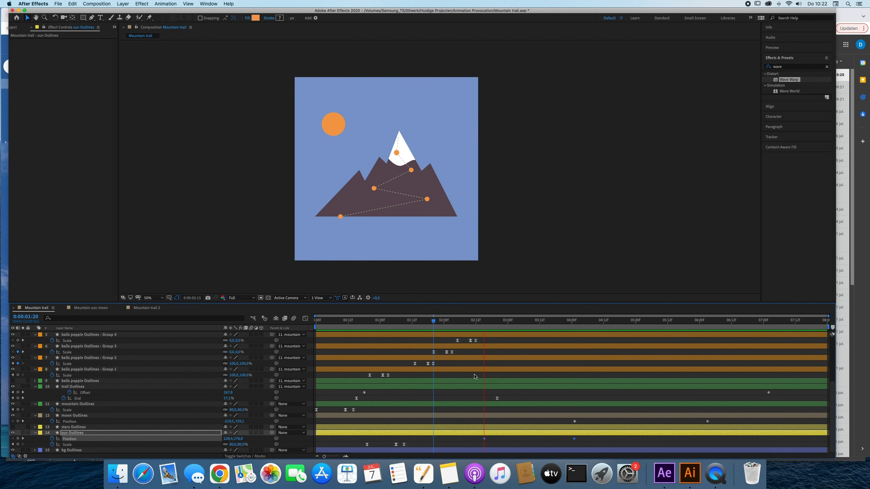
pyautogui.press('space')
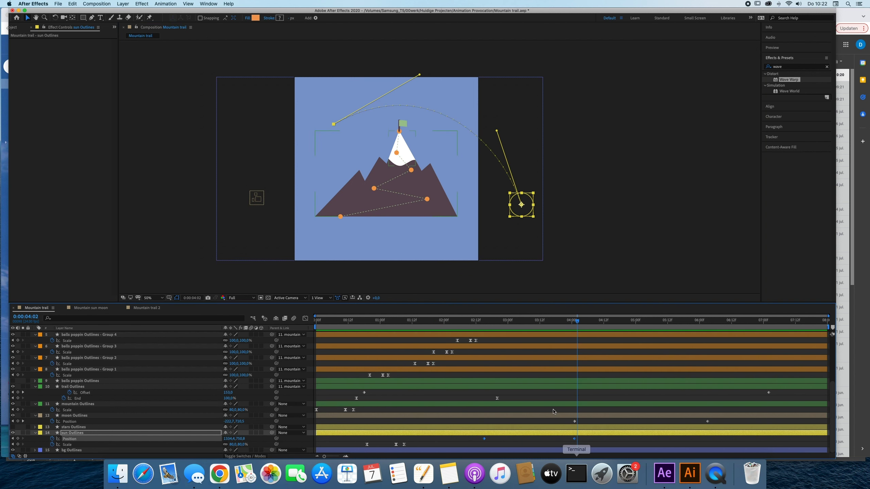
# - Look over the layer keyframes and preview the moon's rise from 0:00:04:02
pyautogui.scroll(5, 557, 375)
pyautogui.scroll(1, 557, 376)
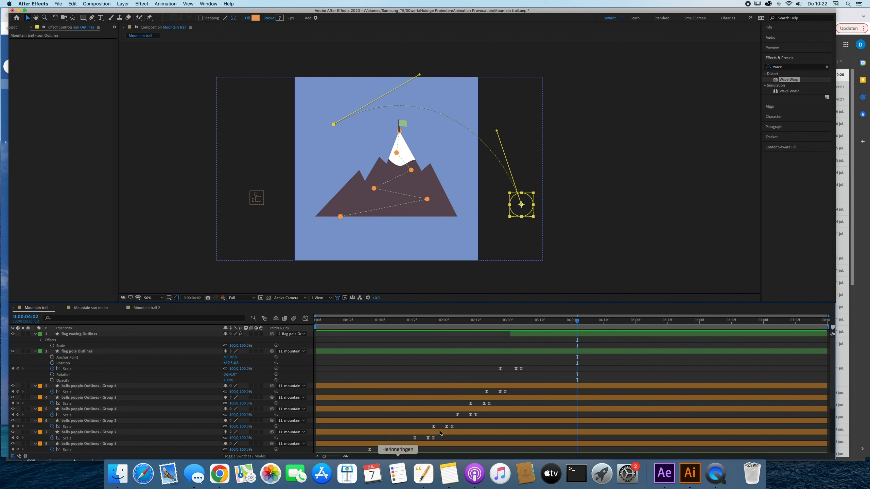
pyautogui.scroll(-6, 549, 395)
pyautogui.press('space')
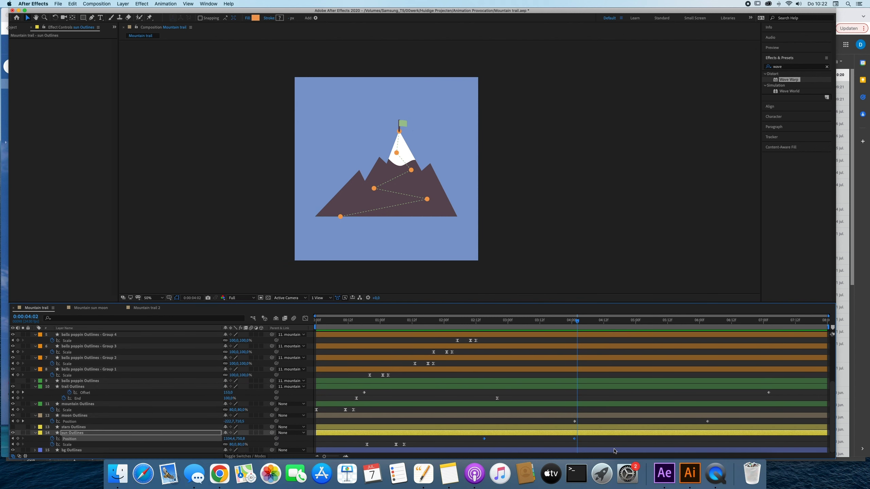
pyautogui.press('space')
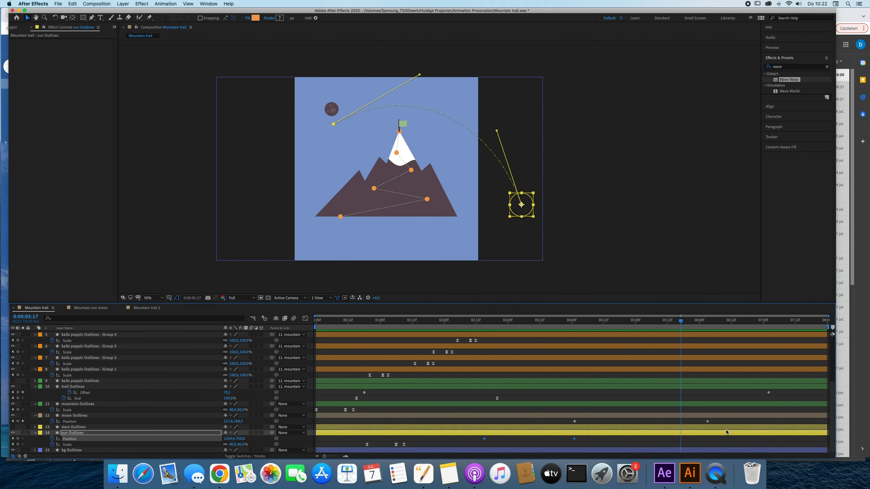
# - Examine the sun's Position curves in the Graph Editor and return to the layer keyframe view
pyautogui.moveTo(723, 425); pyautogui.dragTo(577, 425)
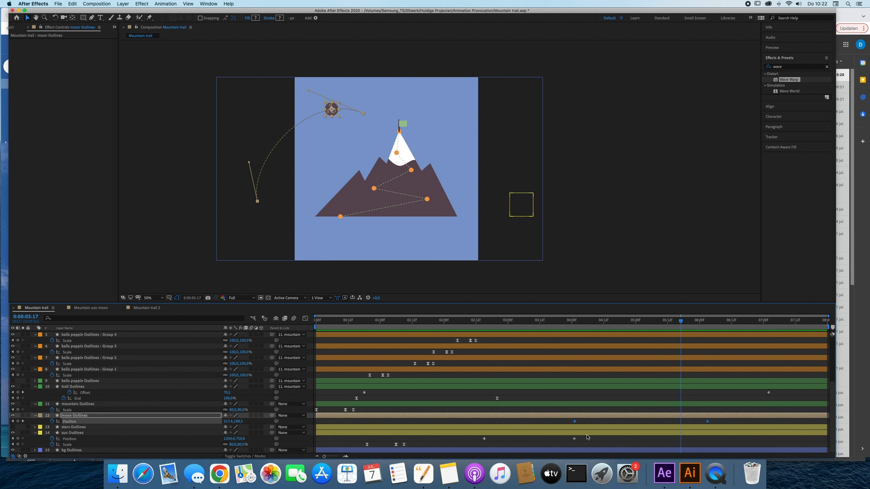
pyautogui.click(575, 439)
pyautogui.hotkey('shift', 'F3')
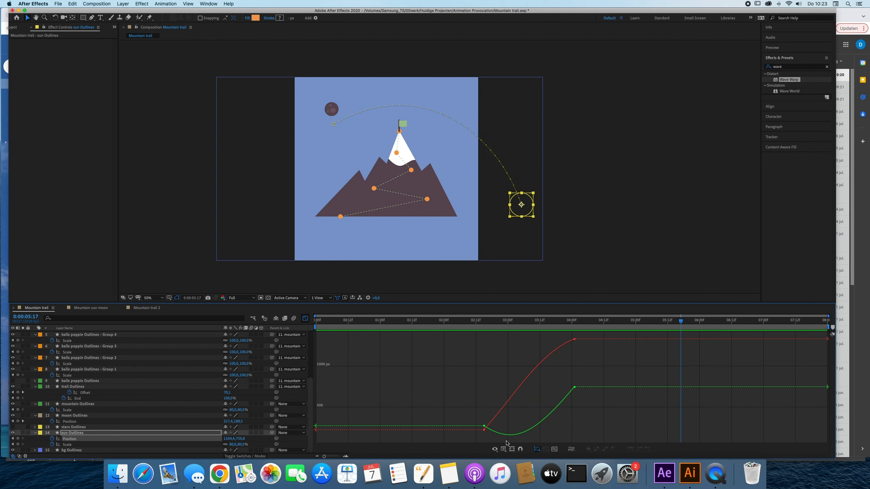
pyautogui.click(546, 450)
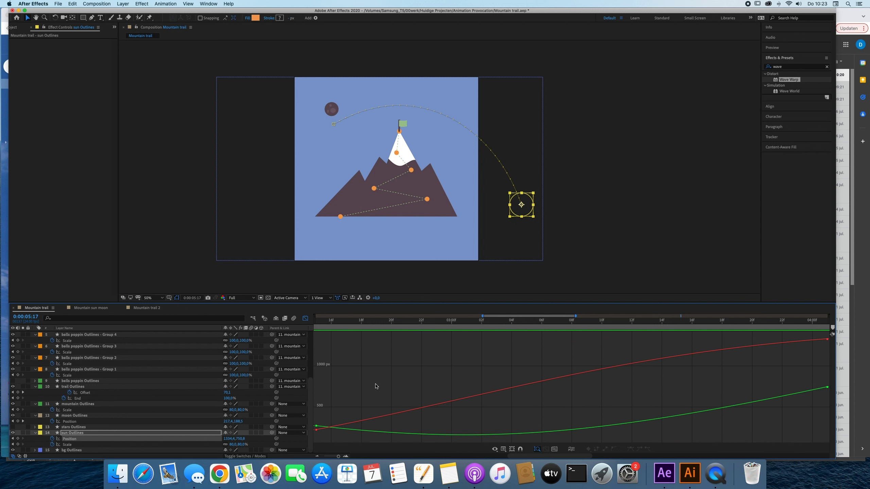
pyautogui.rightClick(73, 439)
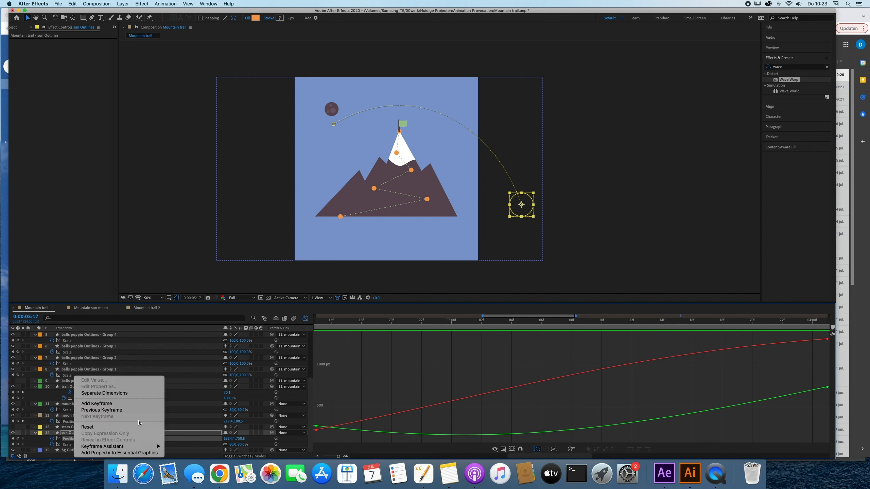
pyautogui.press('Escape')
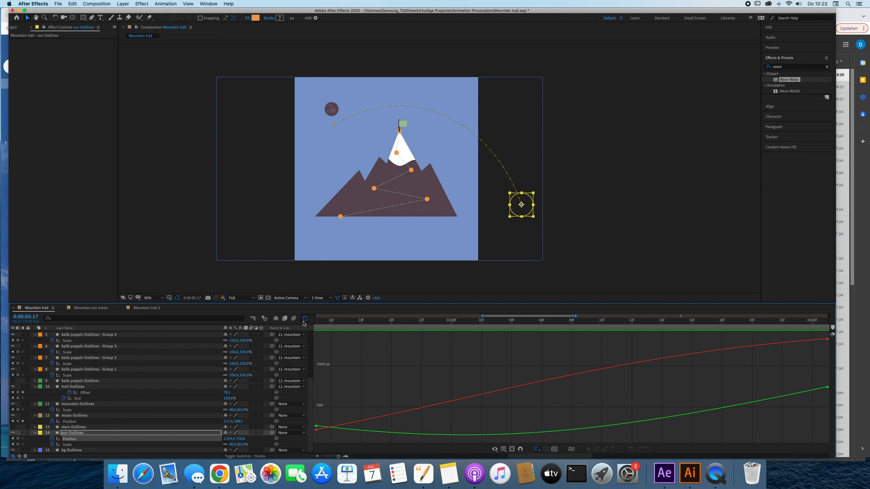
pyautogui.hotkey('shift', 'F3')
pyautogui.press('-')
pyautogui.press('-')
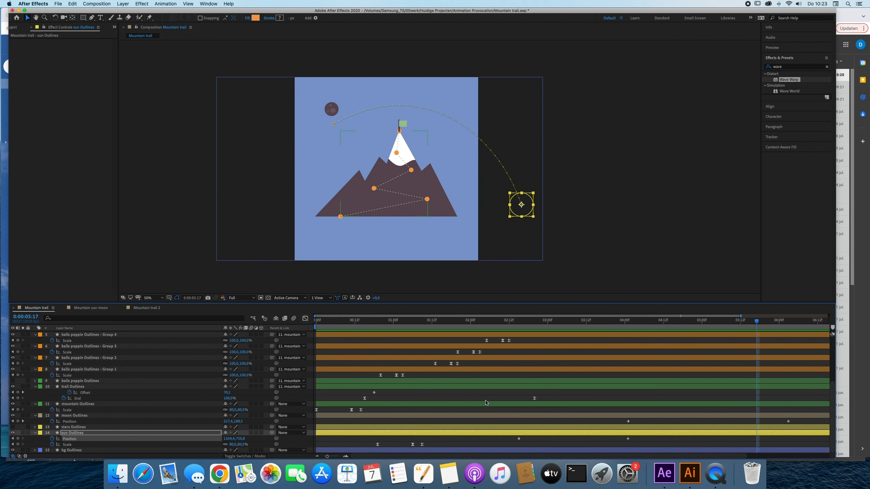
# - Apply Easy Ease to both of the sun's Position keyframes and preview its arc from 0:00:02:15
pyautogui.moveTo(641, 440); pyautogui.dragTo(529, 441)
pyautogui.rightClick(629, 442)
pyautogui.moveTo(680, 453)
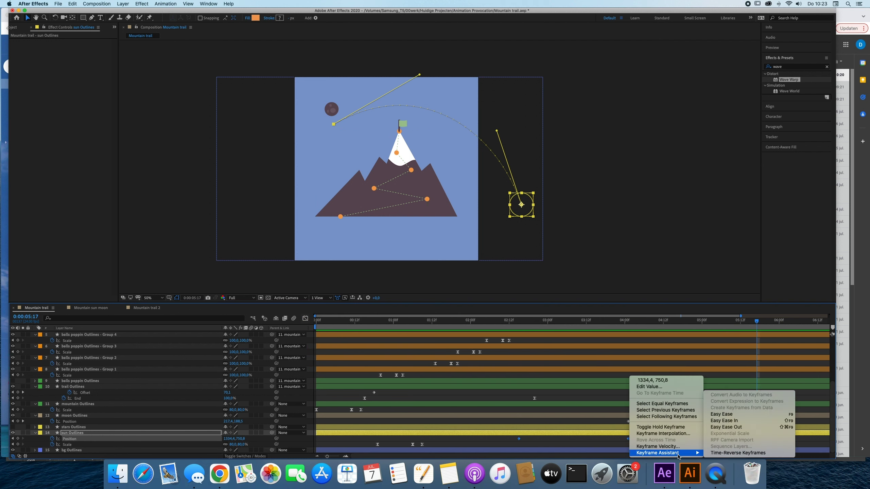
pyautogui.click(719, 415)
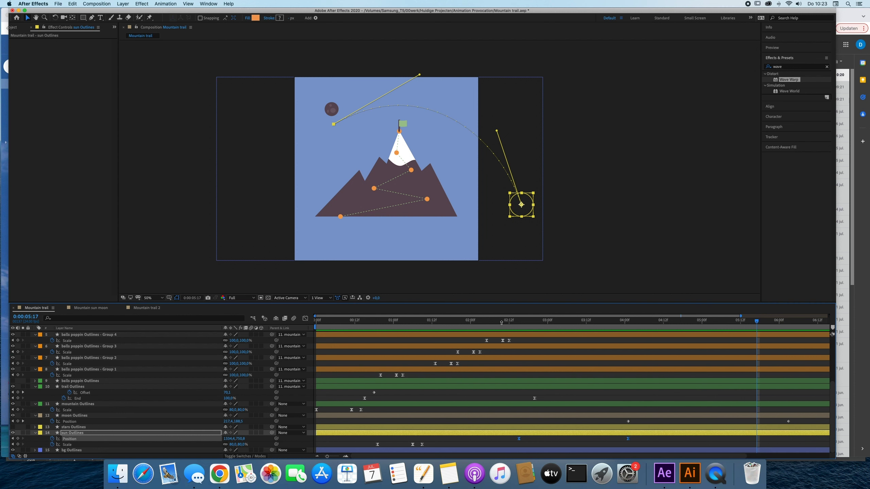
pyautogui.click(519, 322)
pyautogui.press('space')
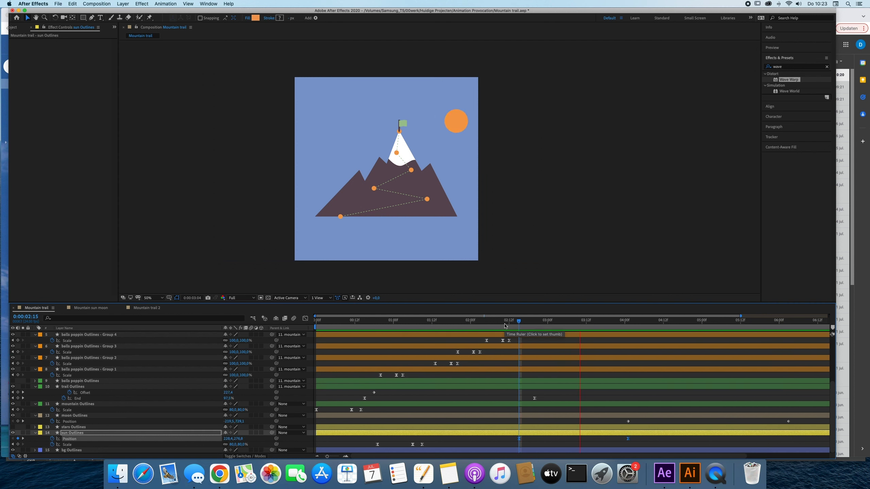
pyautogui.press('space')
# - Fit the whole composition in the viewer and look over the keyframes of all layers in the timeline
pyautogui.scroll(2, 522, 365)
pyautogui.scroll(3, 517, 361)
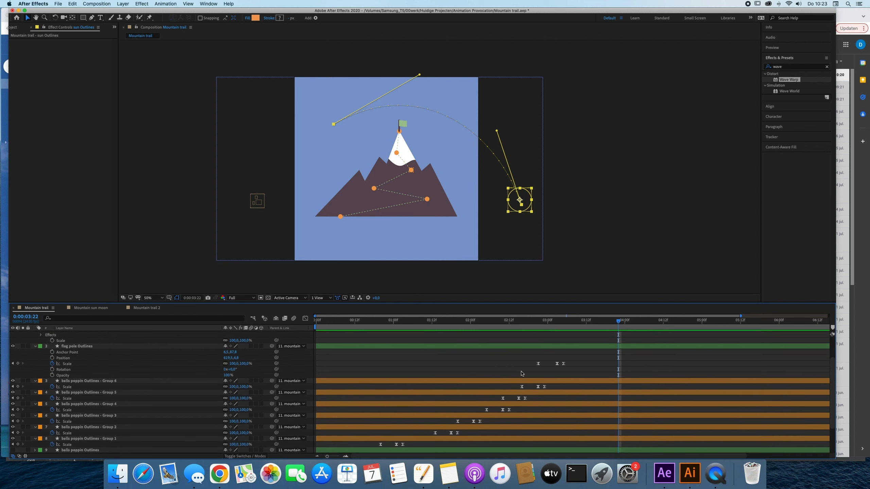
pyautogui.click(563, 344)
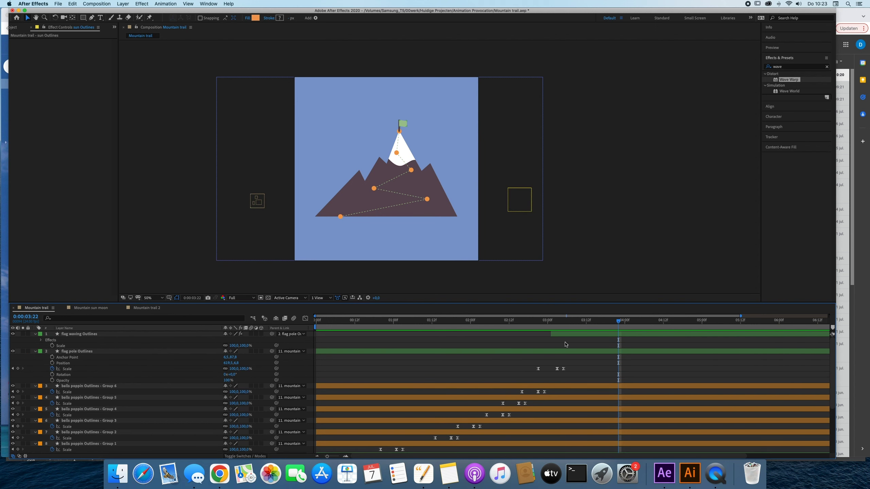
pyautogui.scroll(-3, 475, 178)
pyautogui.scroll(1, 448, 204)
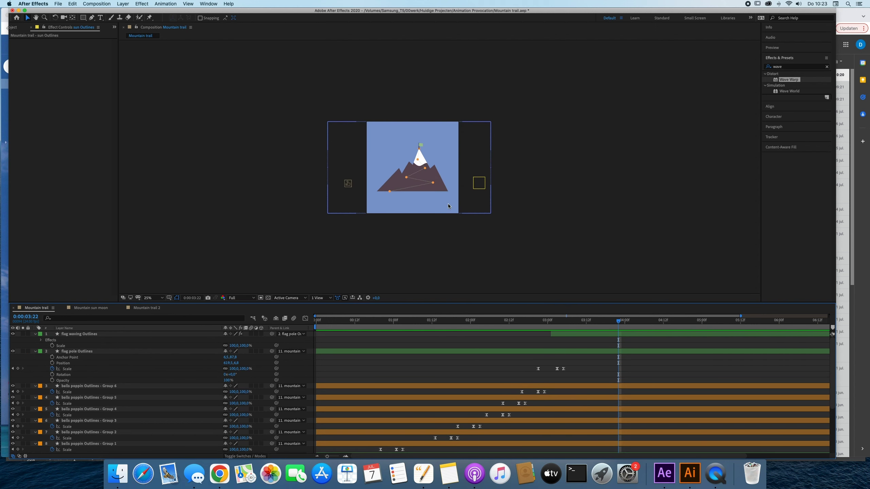
pyautogui.hotkey('shift', '/')
pyautogui.scroll(-4, 521, 368)
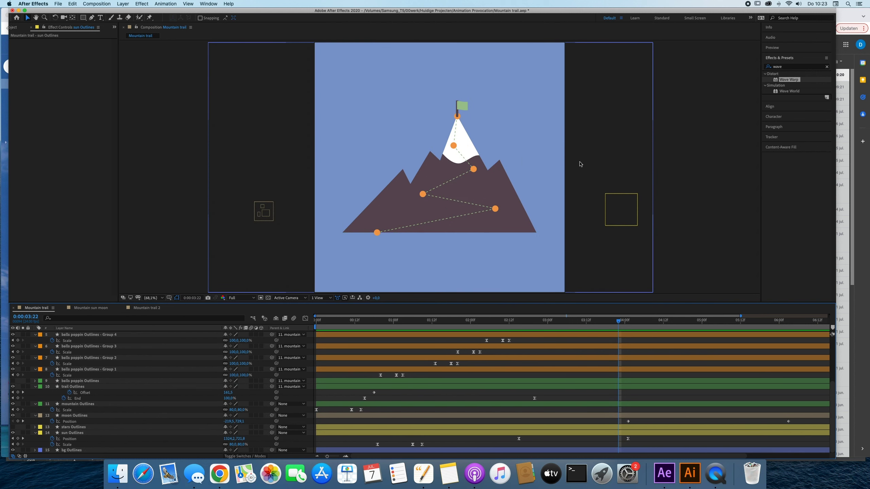
pyautogui.scroll(5, 623, 362)
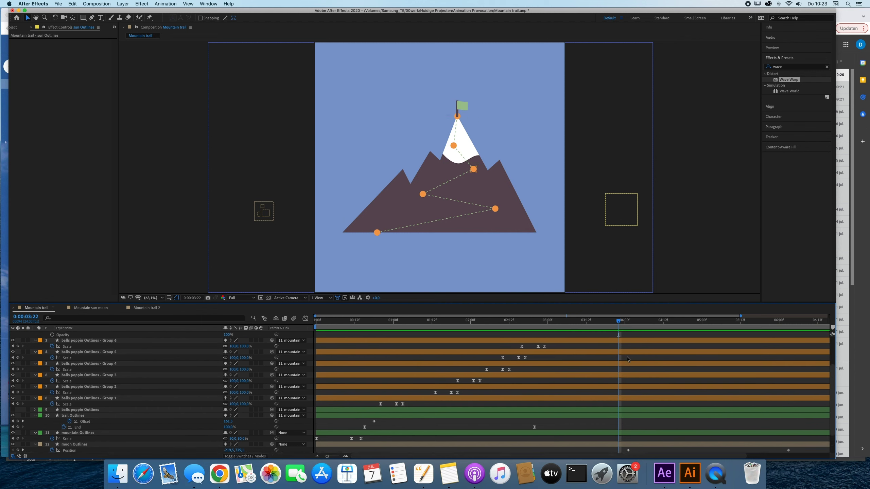
pyautogui.scroll(-5, 746, 363)
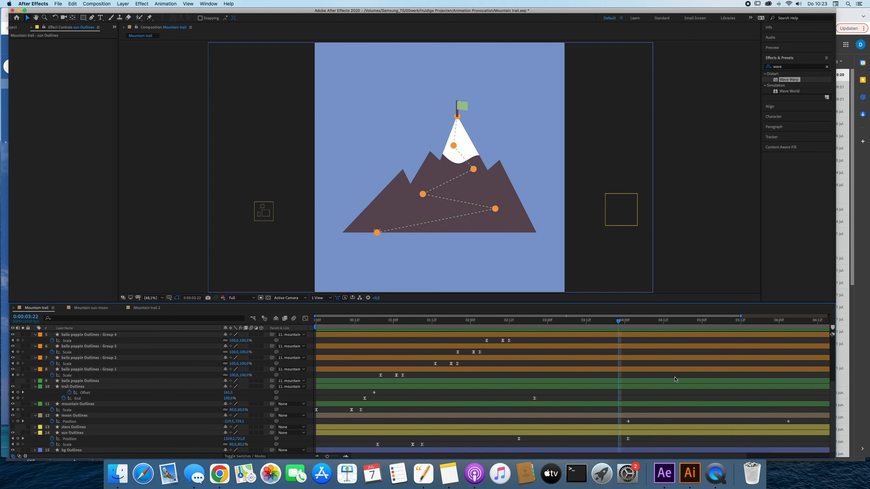
# - Preview the moon's rise and apply Easy Ease to both of the moon's Position keyframes
pyautogui.press('space')
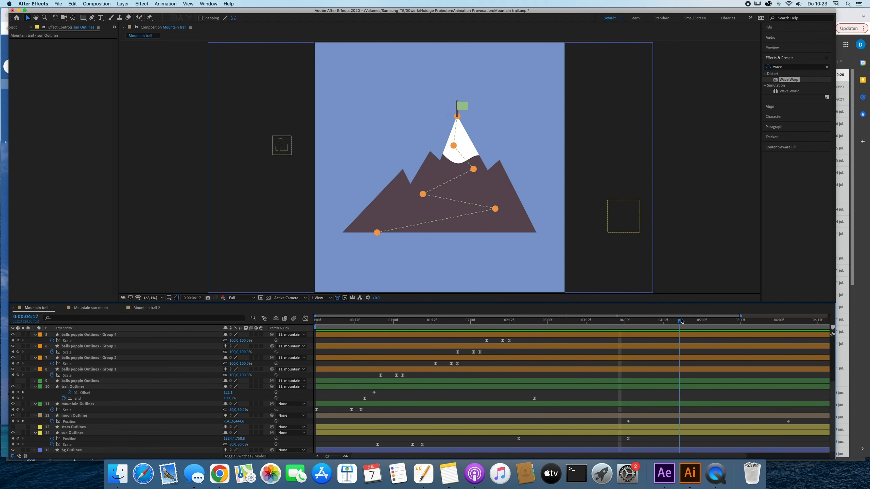
pyautogui.press('space')
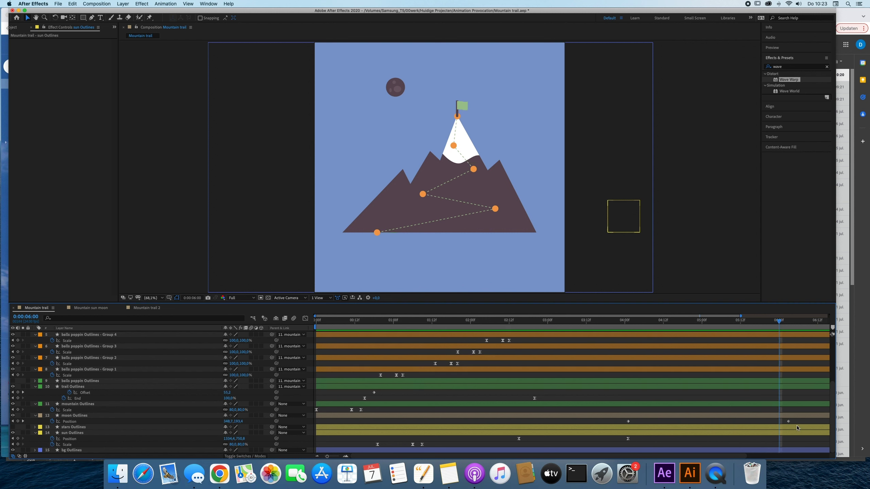
pyautogui.moveTo(799, 425); pyautogui.dragTo(618, 422)
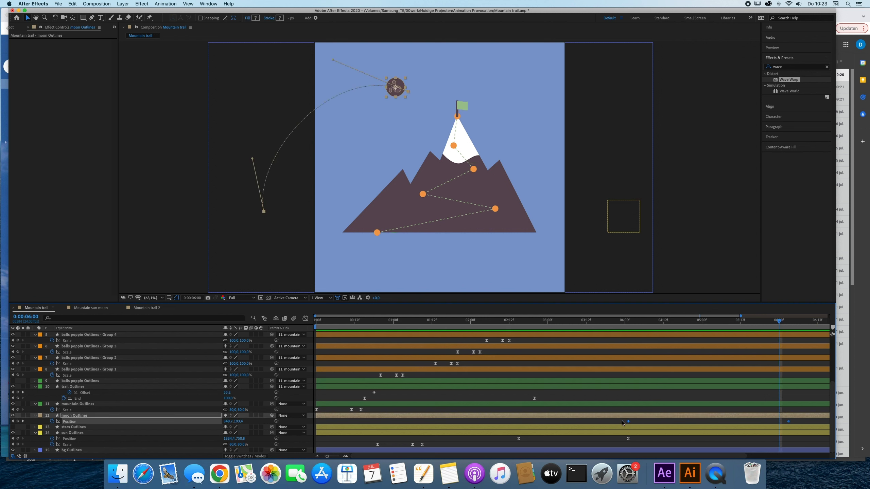
pyautogui.rightClick(628, 422)
pyautogui.moveTo(666, 453)
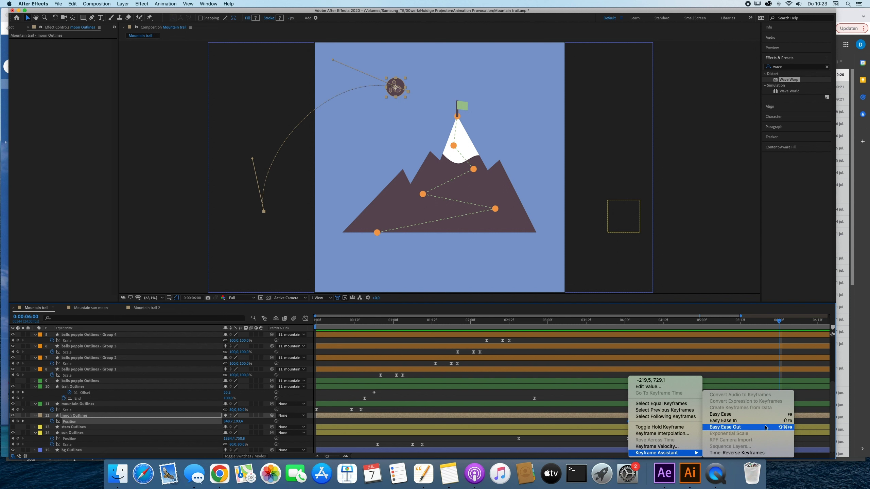
pyautogui.click(753, 416)
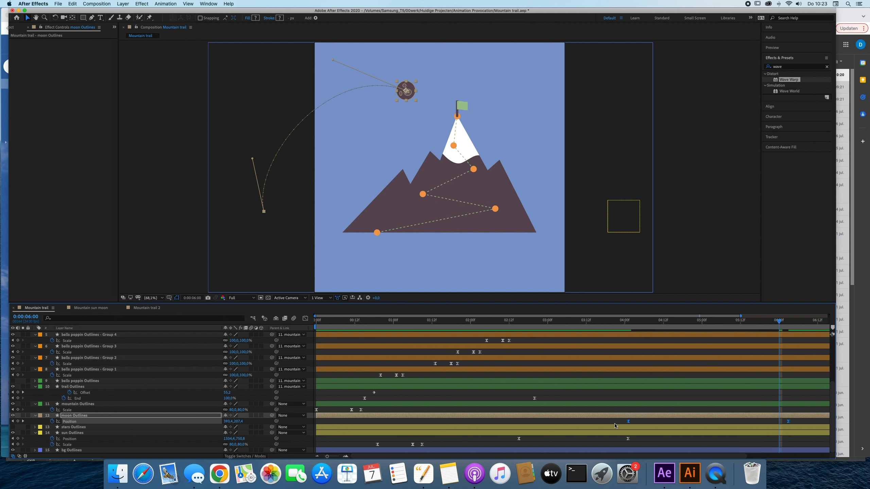
# - Preview the moon's eased rise from 0:00:03:22
pyautogui.press('F2')
pyautogui.moveTo(629, 320); pyautogui.dragTo(618, 320)
pyautogui.press('space')
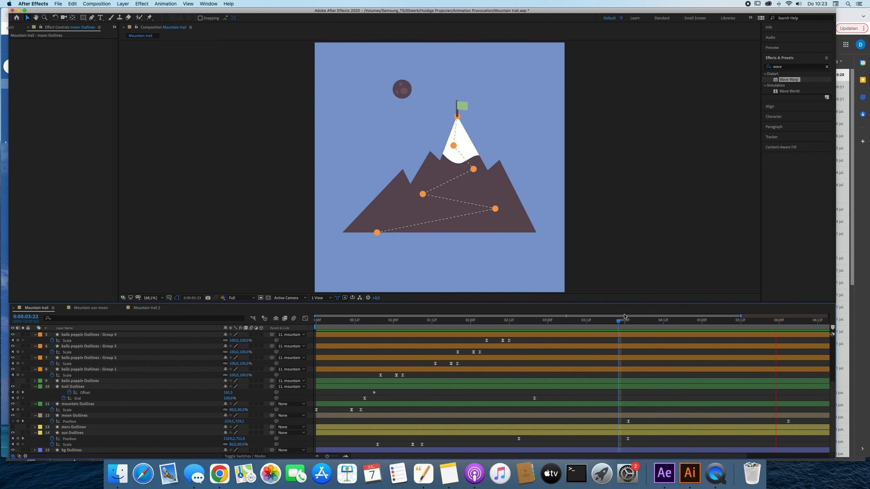
pyautogui.press('space')
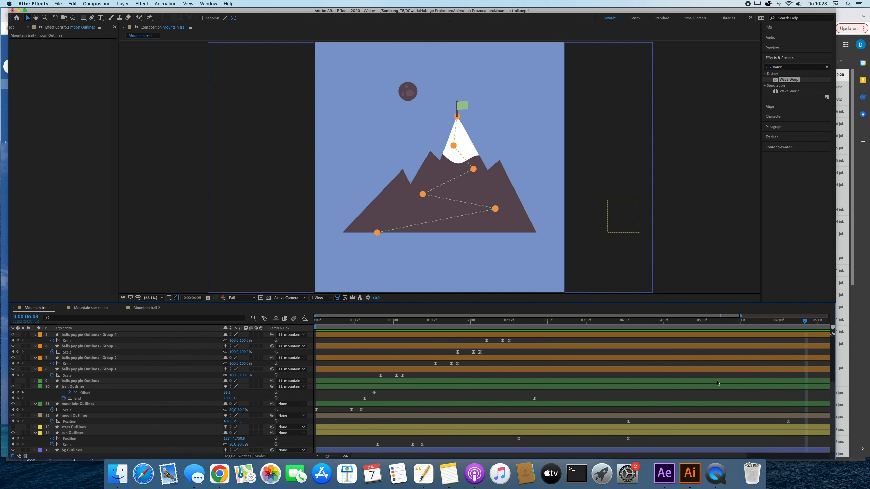
# - Show the stars layer and, at 0:00:05:17, move the stars up and slightly left, clear of the flag
pyautogui.moveTo(732, 325); pyautogui.dragTo(683, 325)
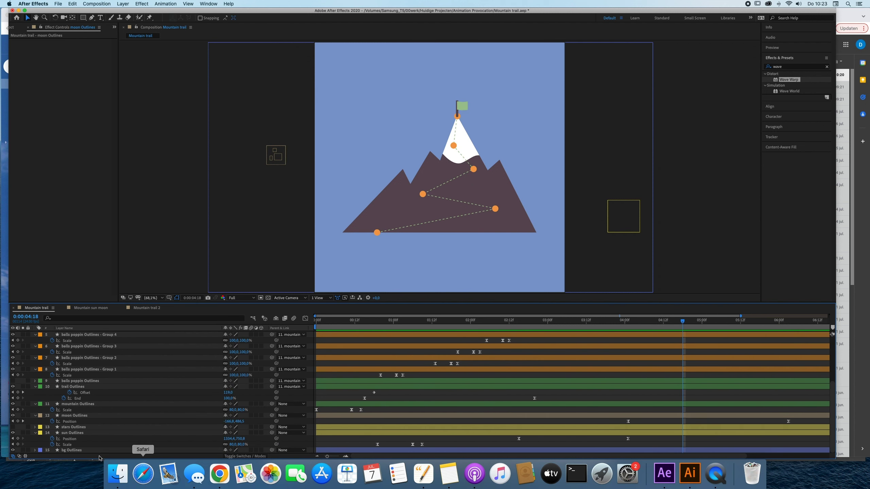
pyautogui.click(74, 427)
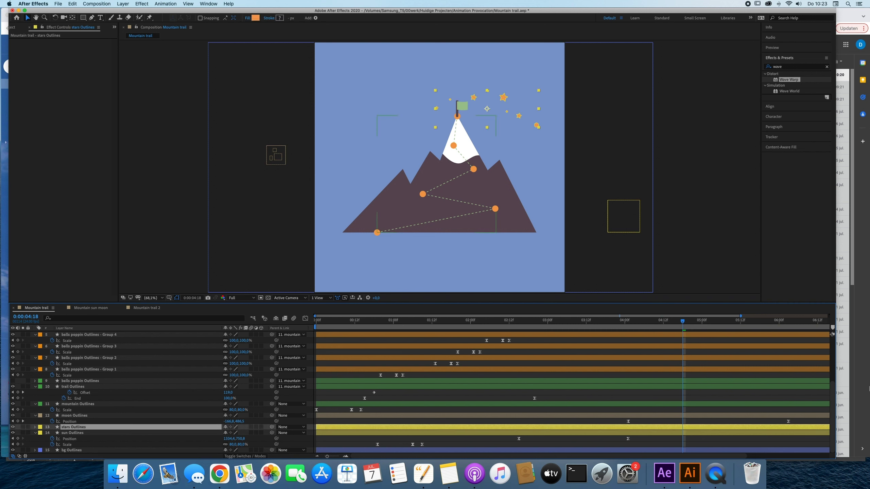
pyautogui.moveTo(688, 324); pyautogui.dragTo(755, 326)
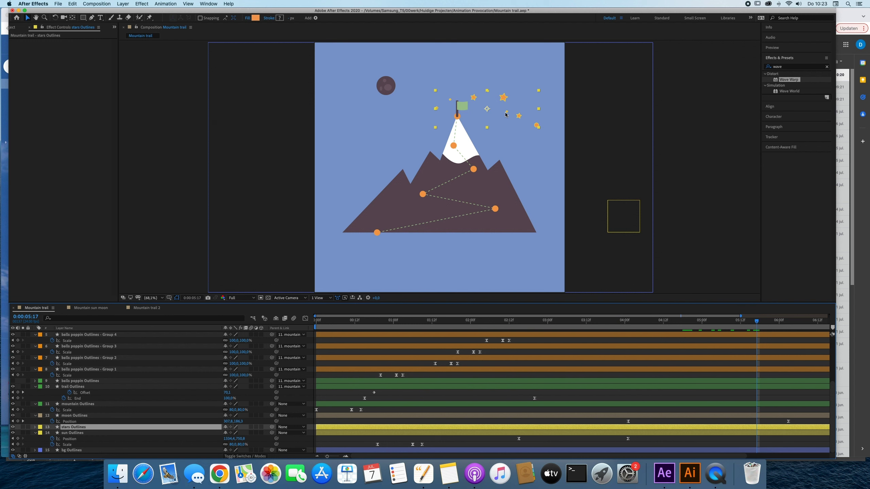
pyautogui.moveTo(505, 99); pyautogui.dragTo(498, 80)
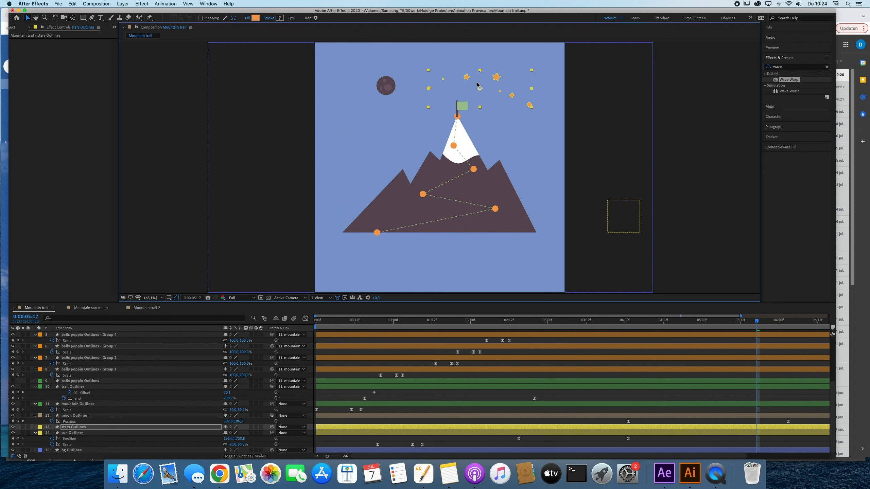
pyautogui.click(718, 423)
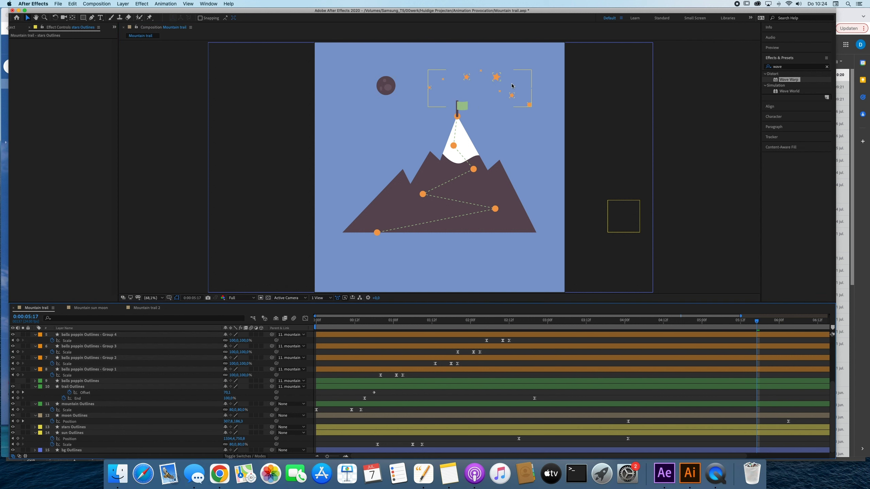
# - Check the stars layer on its own, and pre-compose it into a composition named "stars" with all attributes moved
pyautogui.click(670, 427)
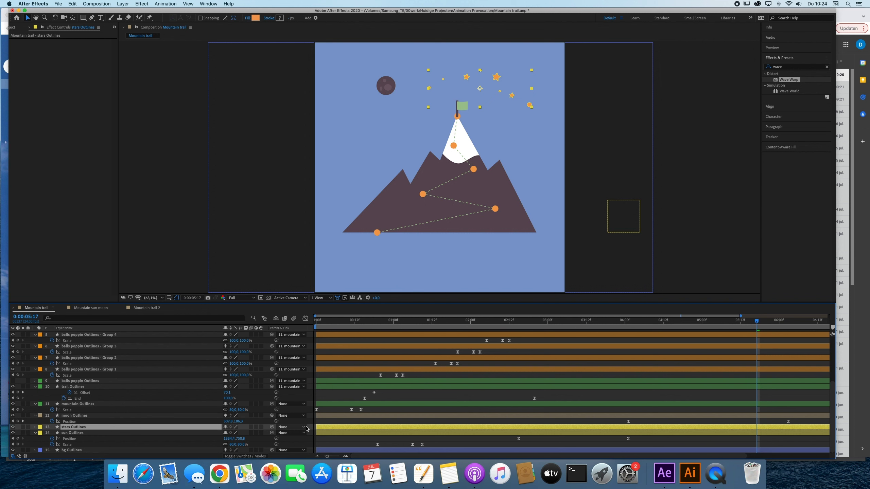
pyautogui.press('shift+super+v')
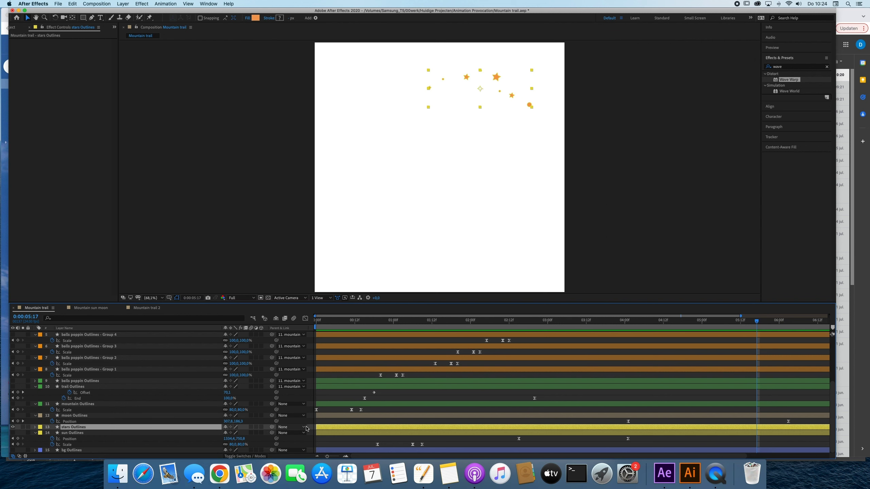
pyautogui.press('shift+super+v')
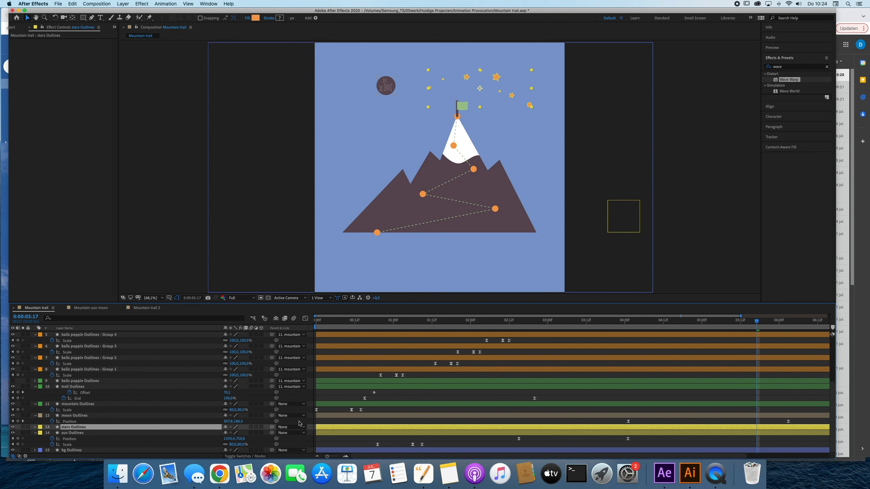
pyautogui.press('shift+super+c')
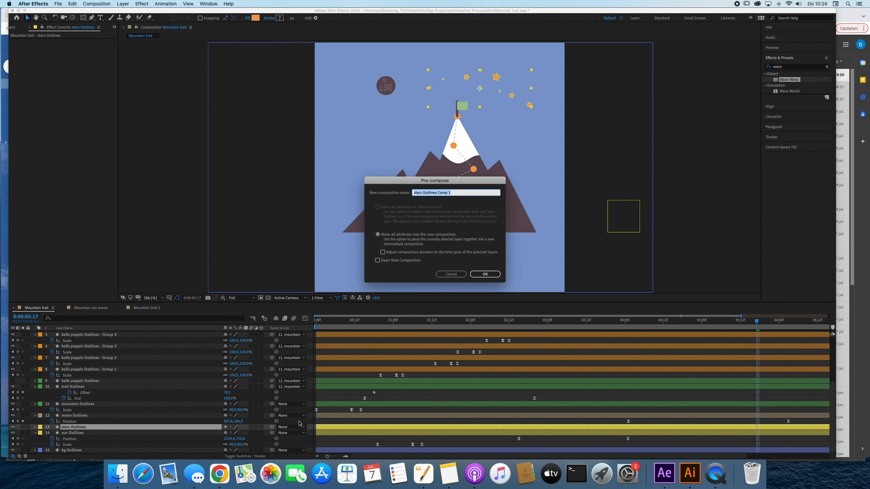
pyautogui.write('stars')
pyautogui.press('Return')
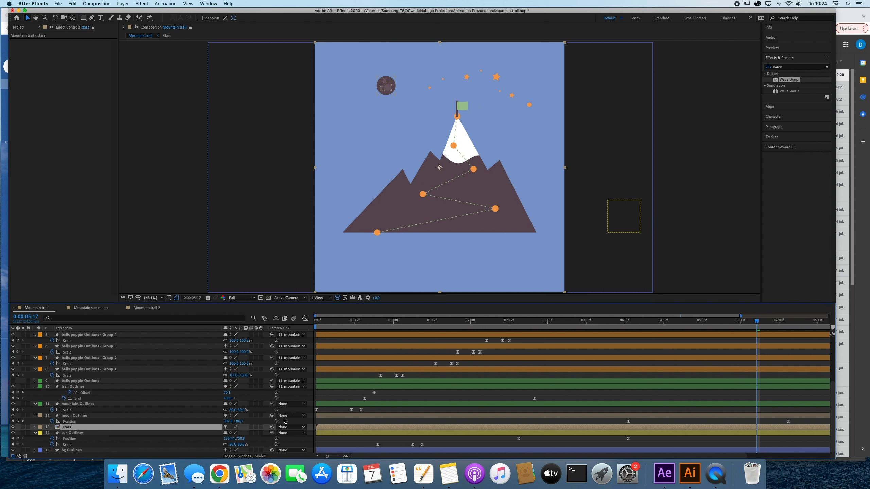
# - Preview the main composition from 0:00:03:18 to check the moon's rise with the stars in place
pyautogui.moveTo(687, 322); pyautogui.dragTo(606, 323)
pyautogui.press('space')
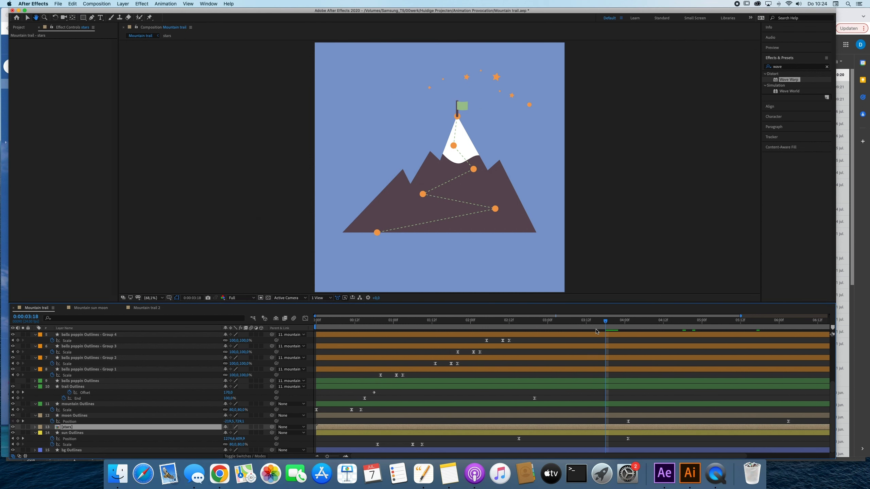
pyautogui.press('space')
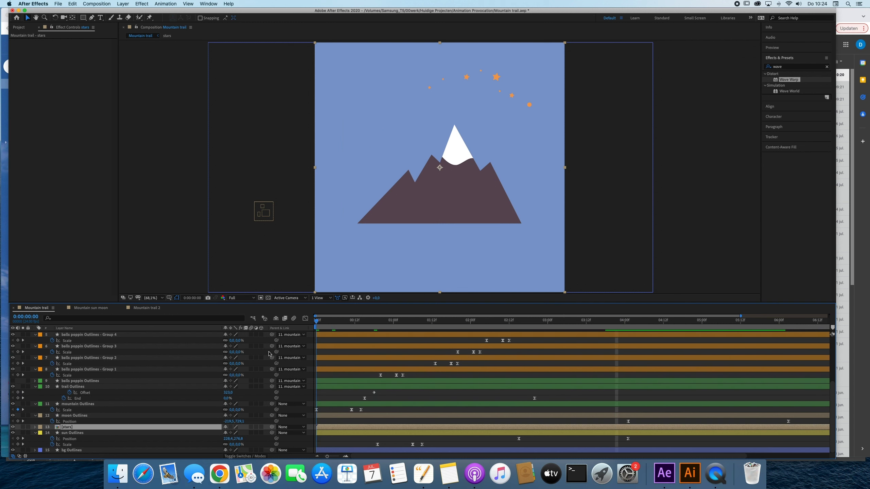
# - Open the stars pre-composition and run the explodeshapelayer.jsx script on the stars Outlines layer to split it into separate layers
pyautogui.doubleClick(335, 428)
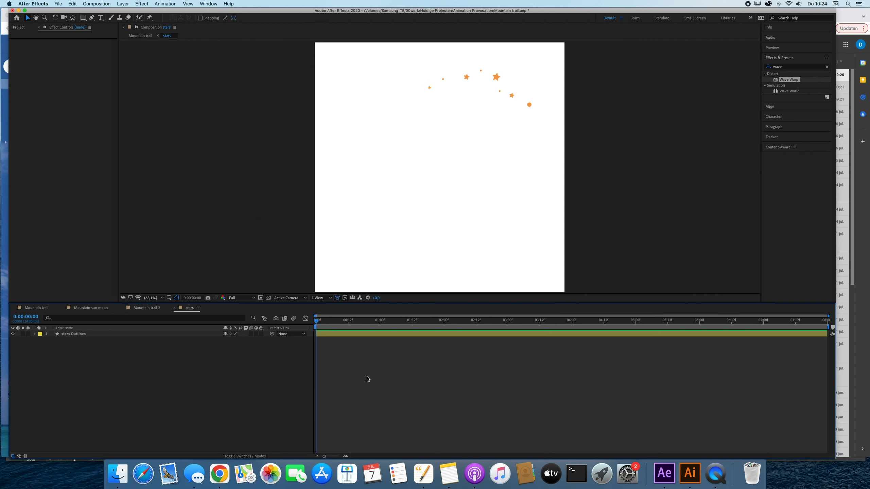
pyautogui.click(188, 334)
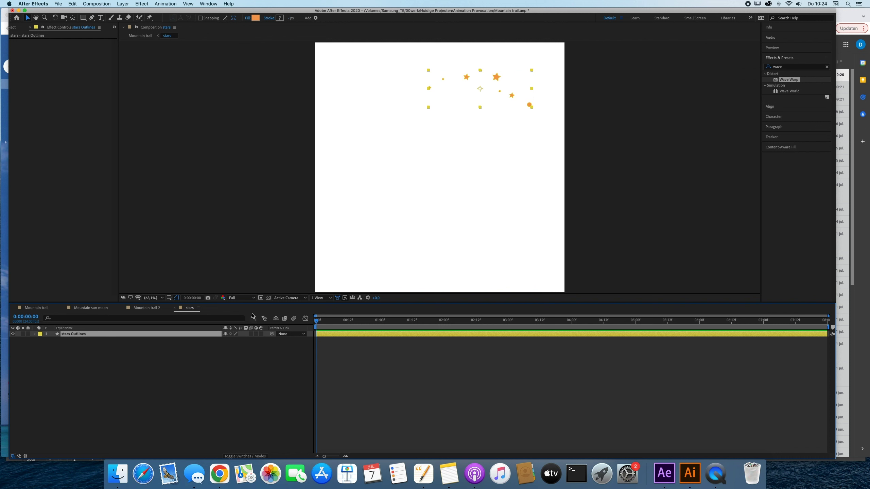
pyautogui.click(206, 4)
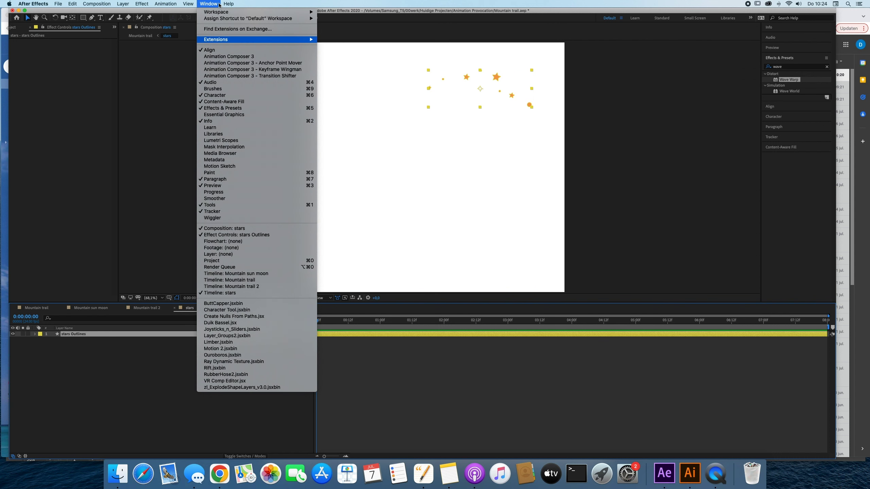
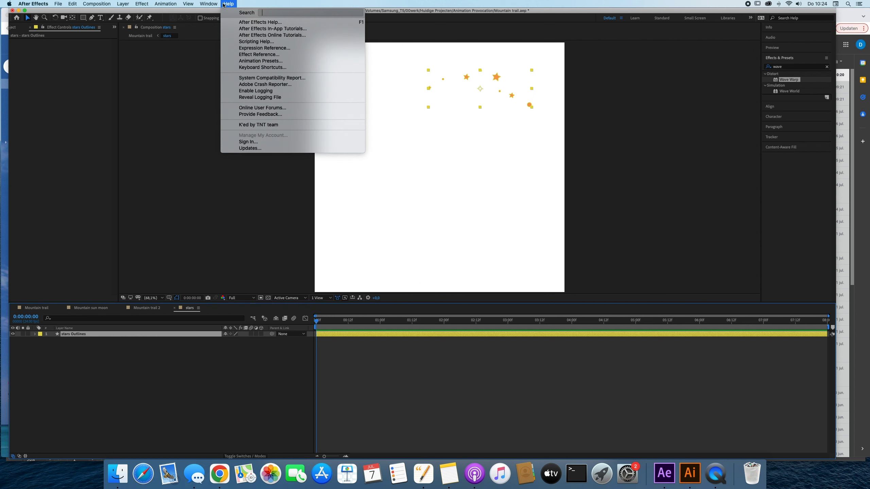
pyautogui.moveTo(228, 4)
pyautogui.write('expl')
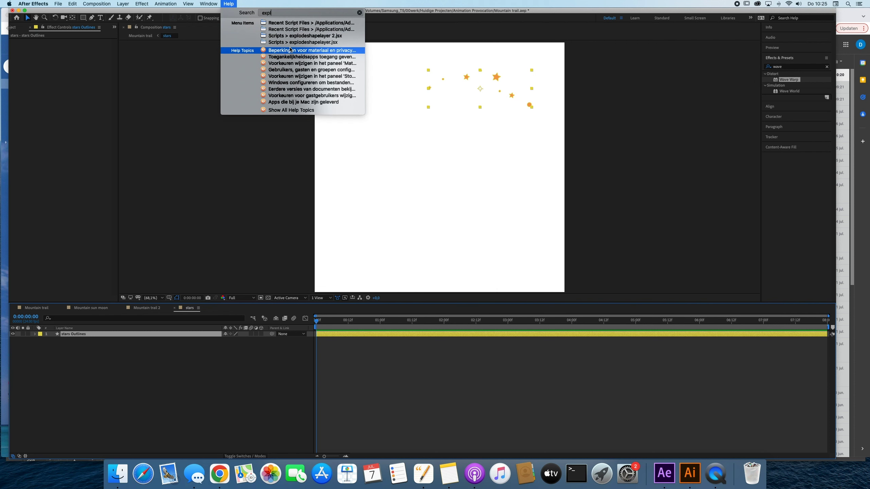
pyautogui.click(303, 42)
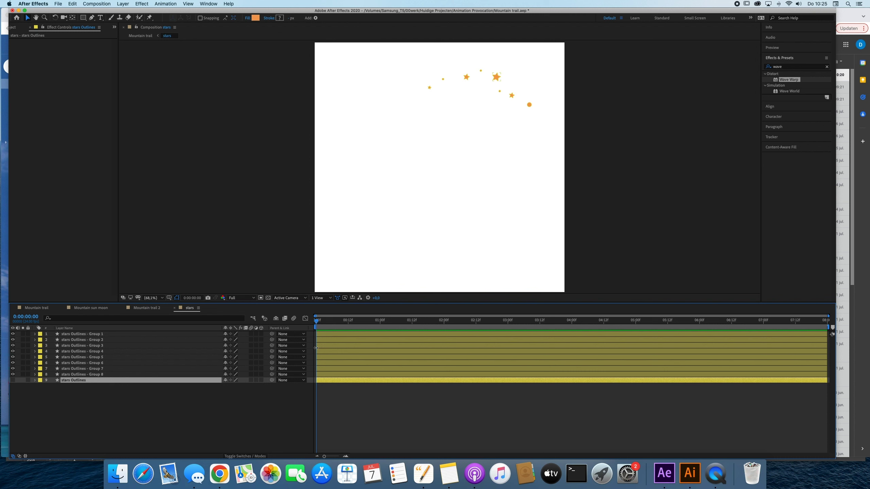
# - Check the eight separated star layers together in the composition, then inspect the shapes at 200% magnification
pyautogui.click(206, 434)
pyautogui.click(99, 375)
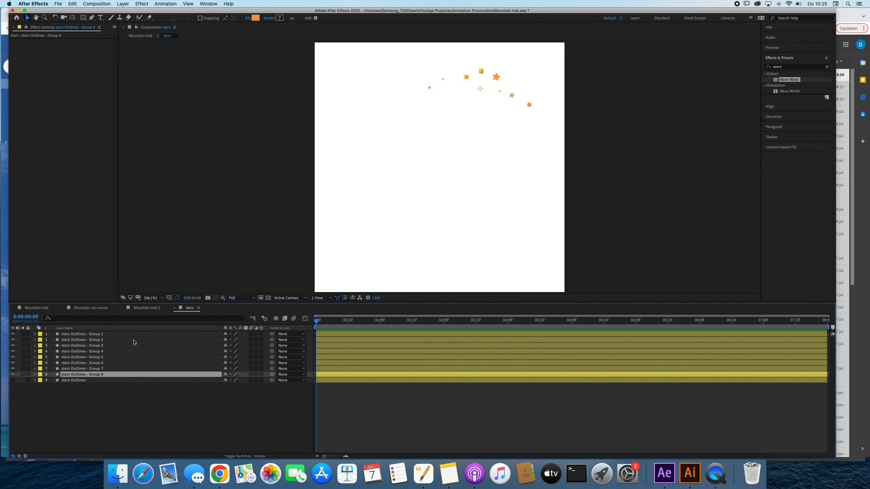
pyautogui.moveTo(102, 366); pyautogui.dragTo(252, 270)
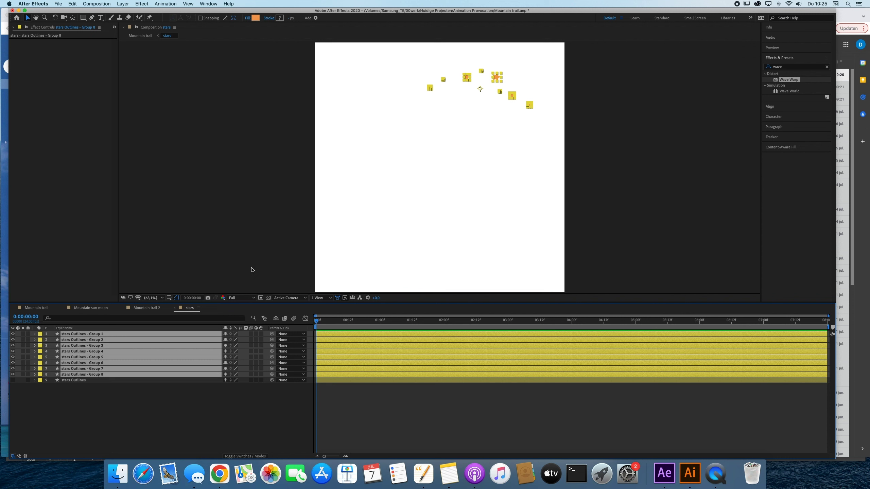
pyautogui.click(601, 125)
pyautogui.moveTo(506, 74); pyautogui.dragTo(428, 86)
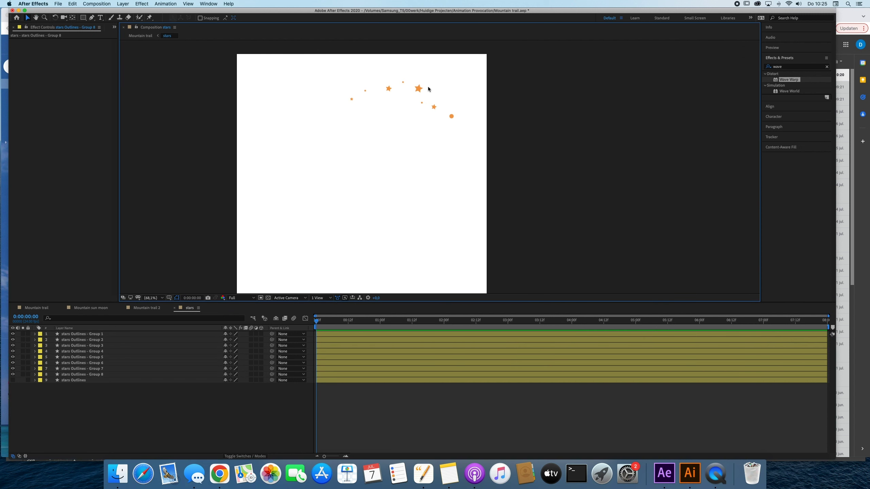
pyautogui.scroll(2, 419, 87)
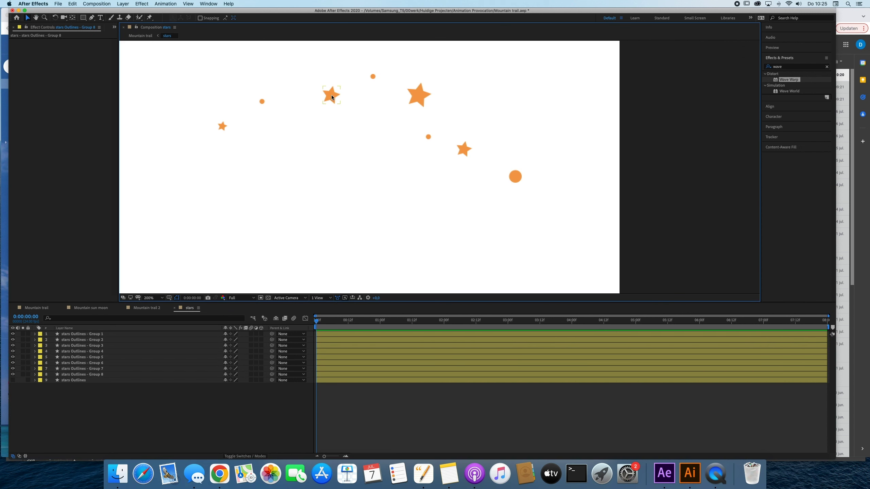
# - Check which separated layer each of the four star shapes belongs to
pyautogui.click(102, 374)
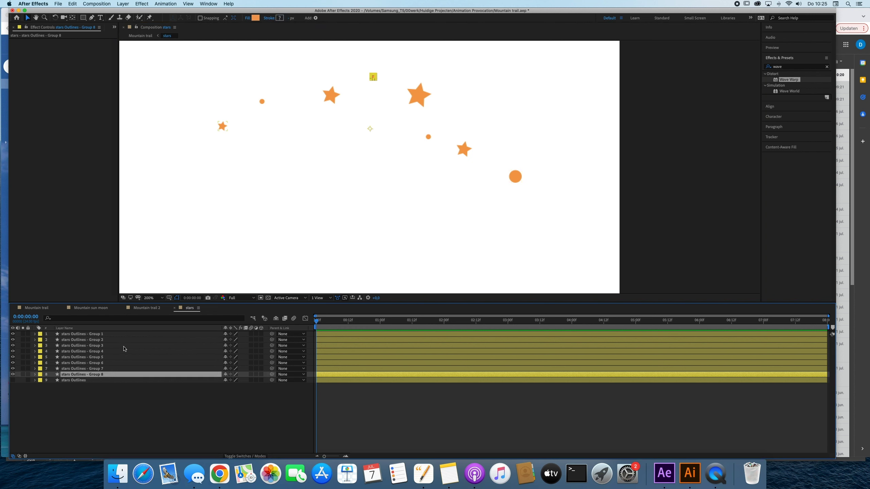
pyautogui.click(105, 336)
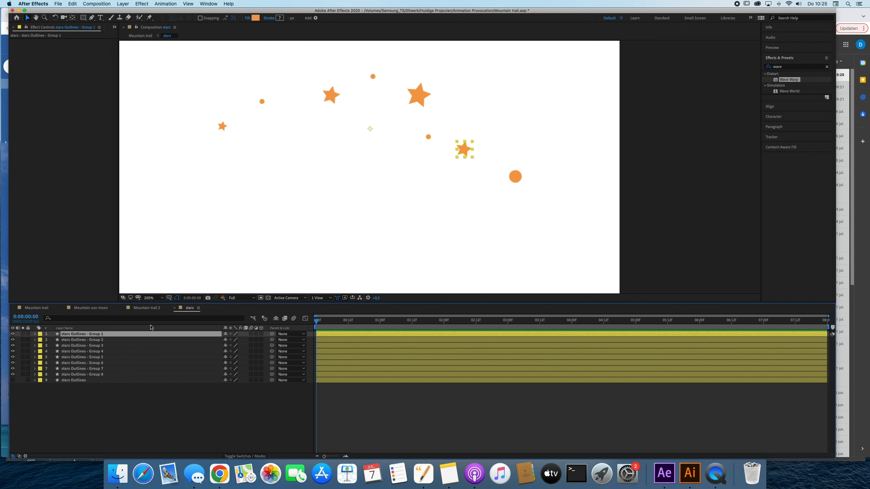
pyautogui.click(419, 95)
pyautogui.click(330, 93)
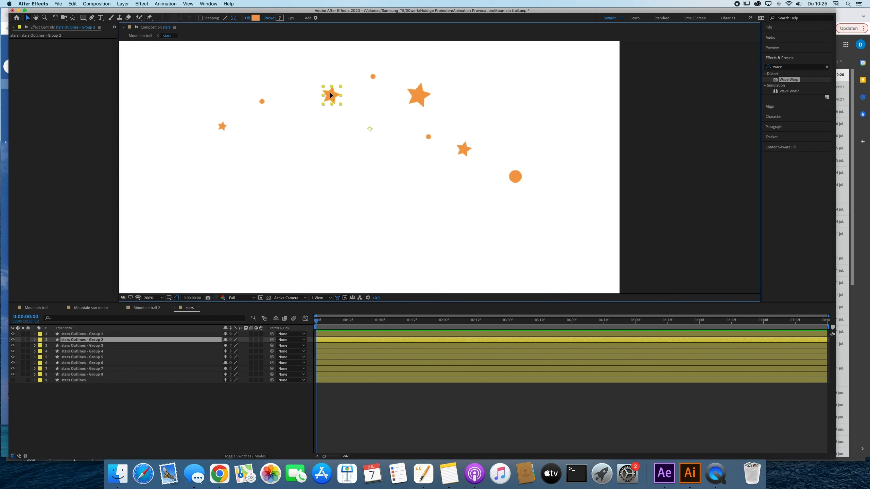
pyautogui.click(222, 126)
pyautogui.click(414, 96)
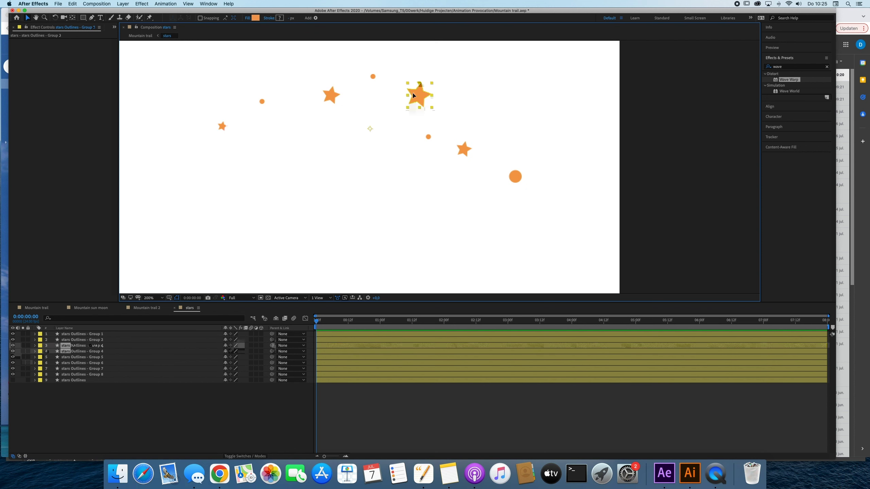
pyautogui.click(464, 152)
# - Check which separated layers hold the four round dots, first individually and then as one selection
pyautogui.click(374, 77)
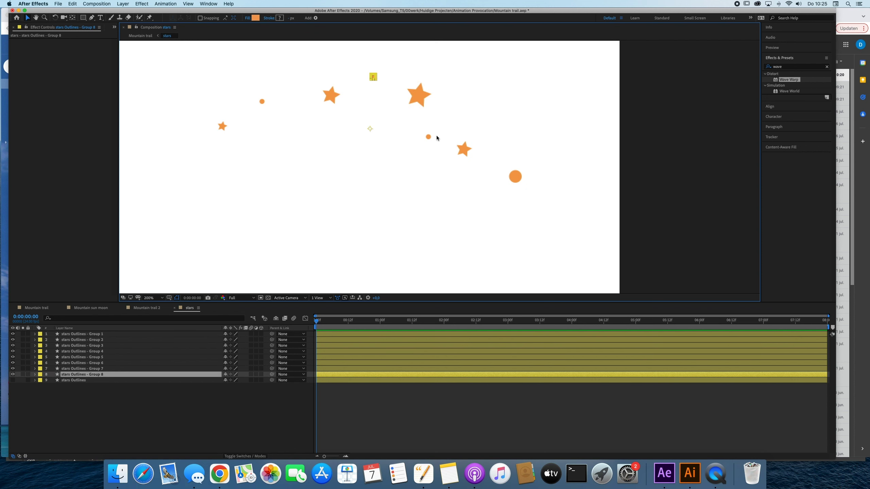
pyautogui.click(428, 137)
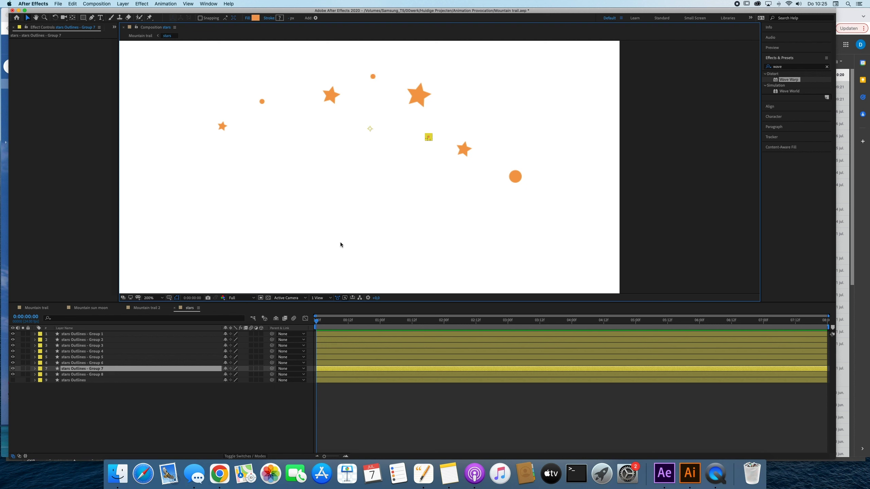
pyautogui.click(262, 102)
pyautogui.keyDown('shift'); pyautogui.click(516, 176); pyautogui.keyUp('shift')
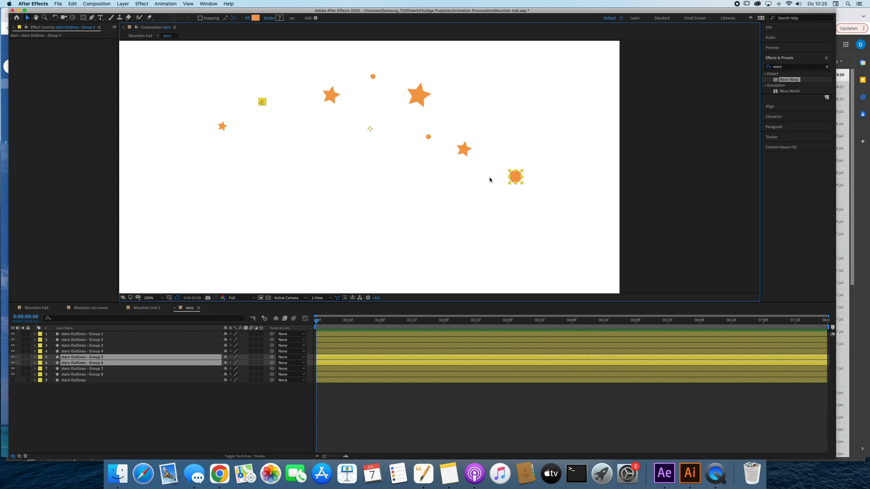
pyautogui.keyDown('shift'); pyautogui.click(428, 137); pyautogui.keyUp('shift')
pyautogui.keyDown('shift'); pyautogui.click(374, 77); pyautogui.keyUp('shift')
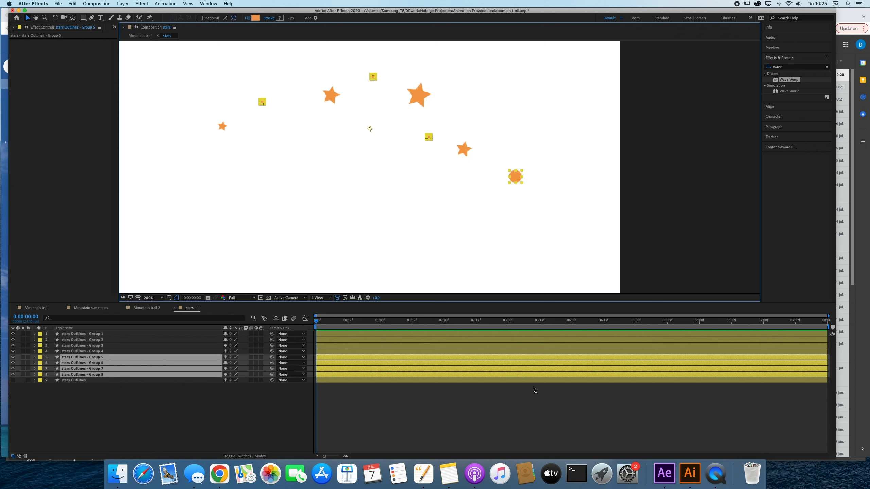
pyautogui.click(298, 404)
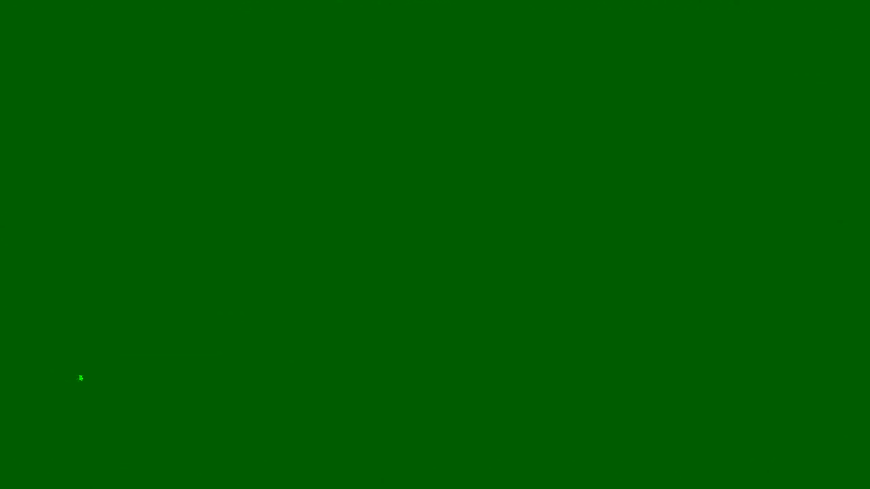
# - Move the anchor points of the four dot layers, Group 8 through Group 5, to the centre of their own dots
pyautogui.click(81, 375)
pyautogui.press('y')
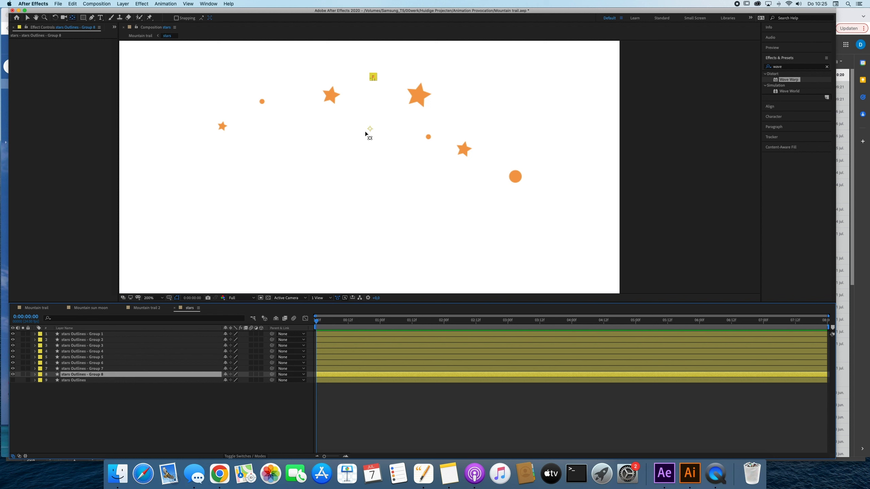
pyautogui.moveTo(370, 129); pyautogui.dragTo(375, 78)
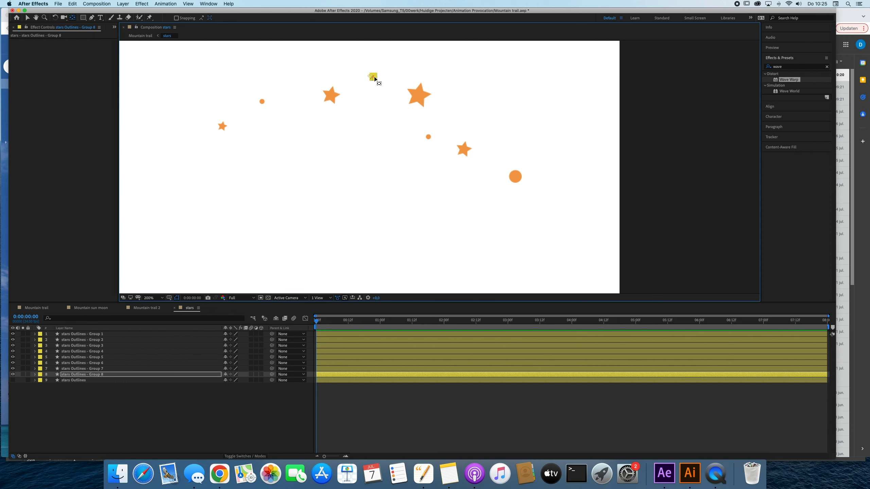
pyautogui.click(90, 369)
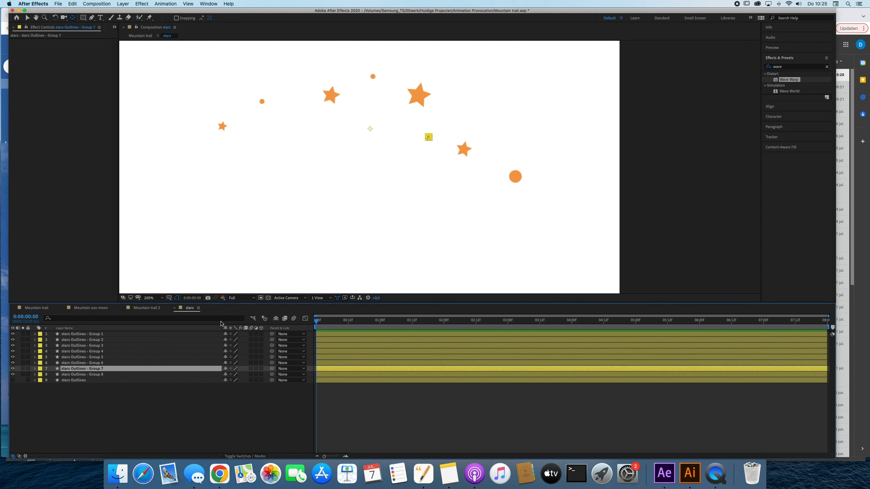
pyautogui.moveTo(370, 129); pyautogui.dragTo(430, 136)
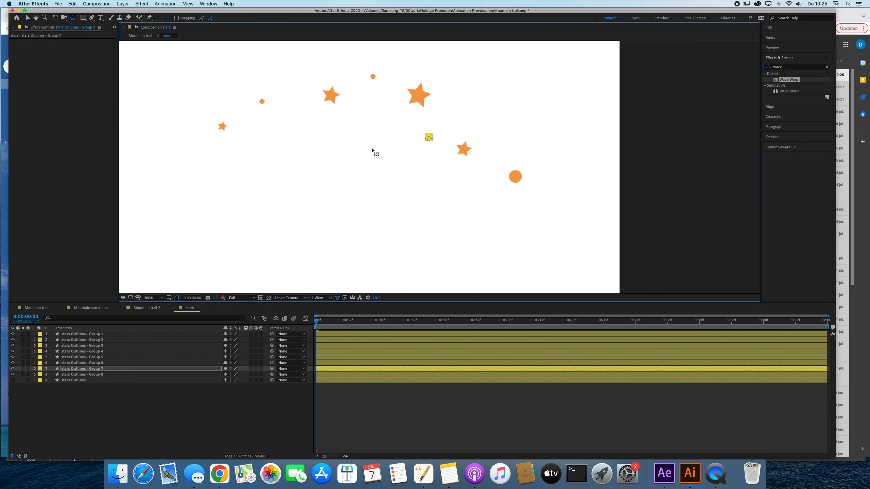
pyautogui.click(98, 364)
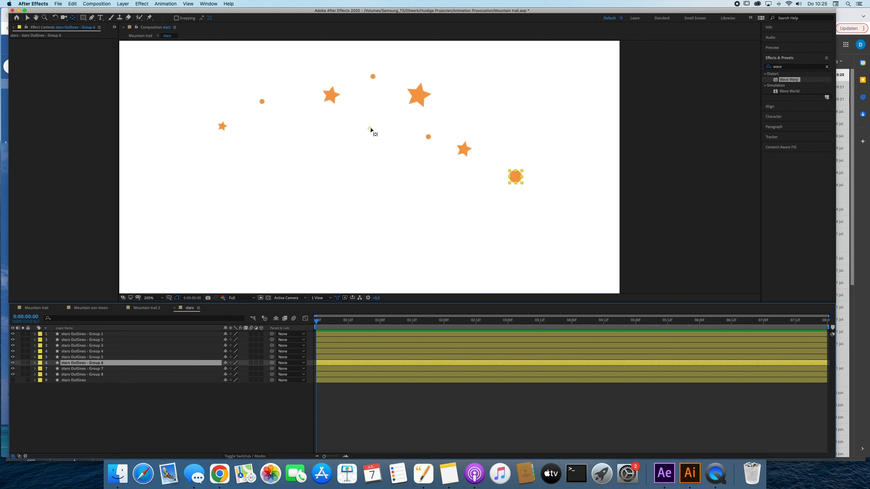
pyautogui.moveTo(370, 128); pyautogui.dragTo(520, 182)
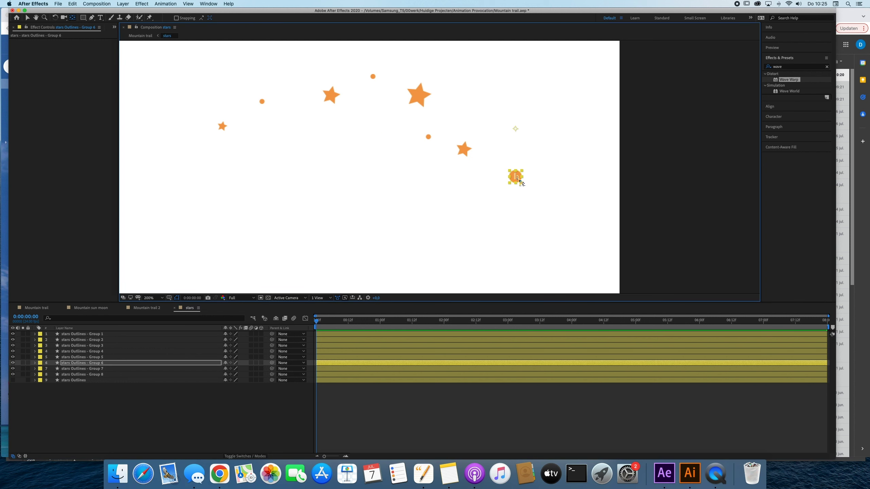
pyautogui.click(92, 357)
pyautogui.moveTo(371, 129); pyautogui.dragTo(264, 102)
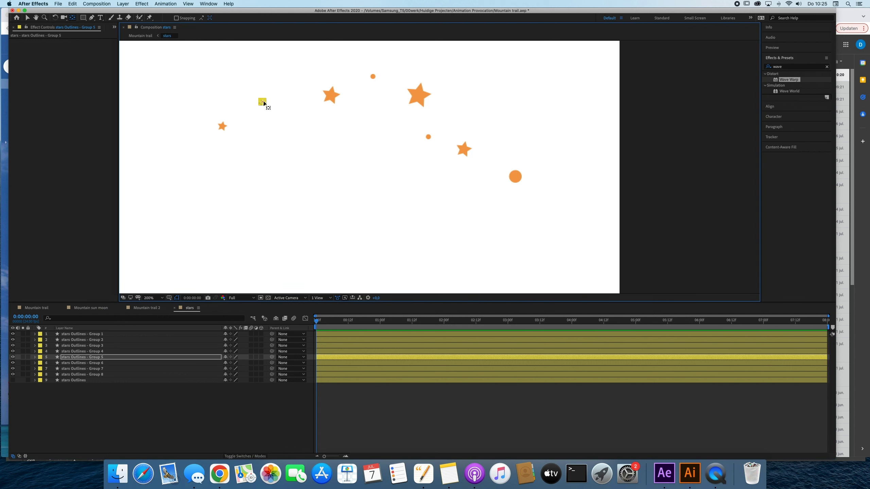
# - Move the anchor points of the four star layers, Group 4 through Group 1, to the centre of their own stars
pyautogui.click(138, 351)
pyautogui.moveTo(371, 128); pyautogui.dragTo(224, 127)
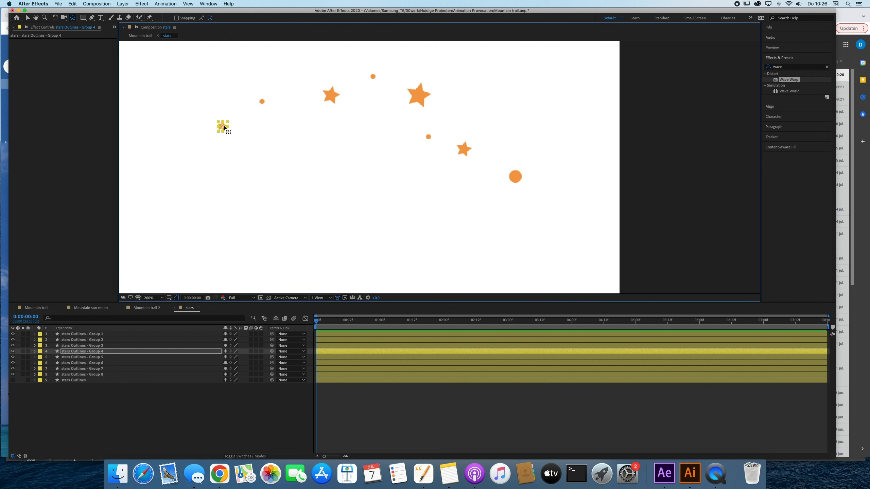
pyautogui.click(104, 346)
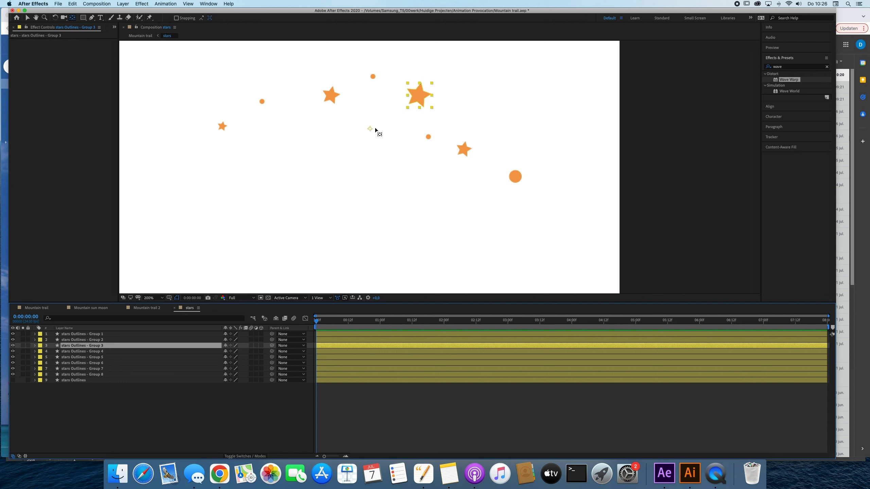
pyautogui.moveTo(376, 129); pyautogui.dragTo(420, 95)
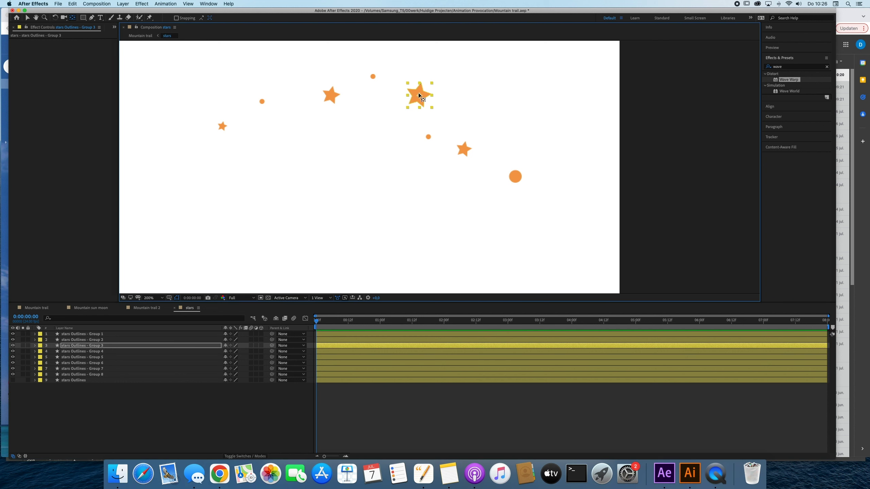
pyautogui.click(93, 340)
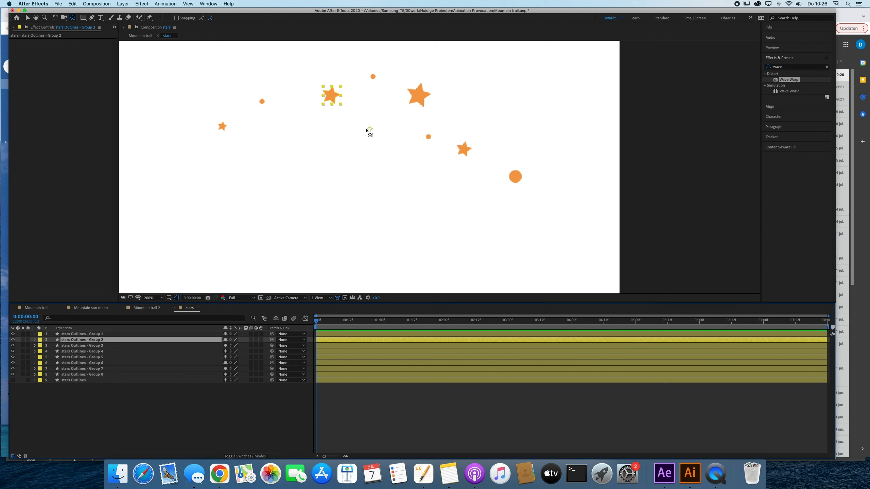
pyautogui.moveTo(370, 129); pyautogui.dragTo(332, 95)
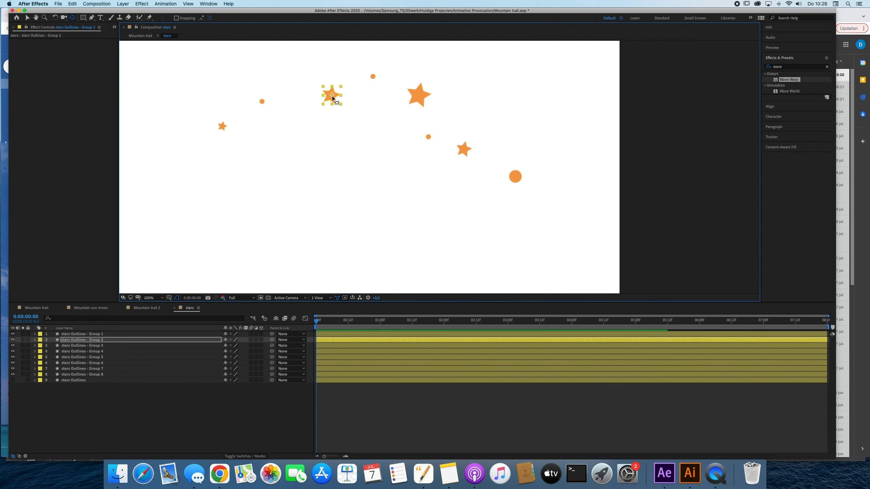
pyautogui.click(90, 335)
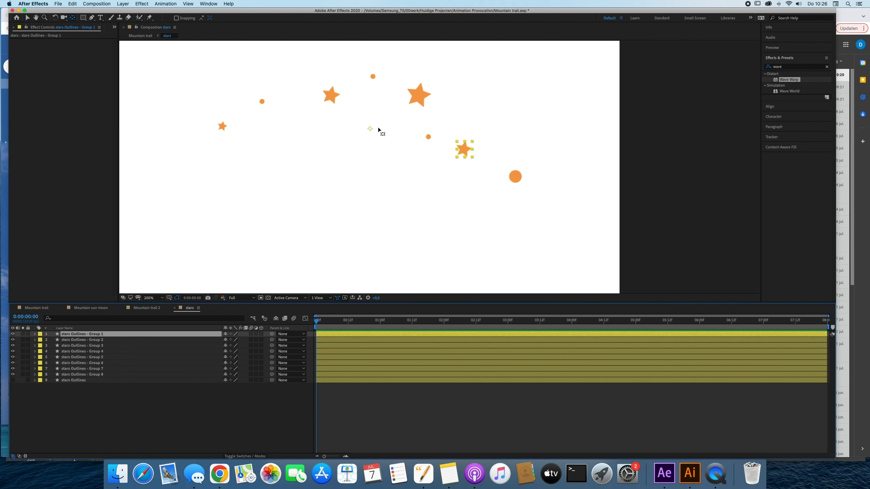
pyautogui.moveTo(371, 129); pyautogui.dragTo(465, 150)
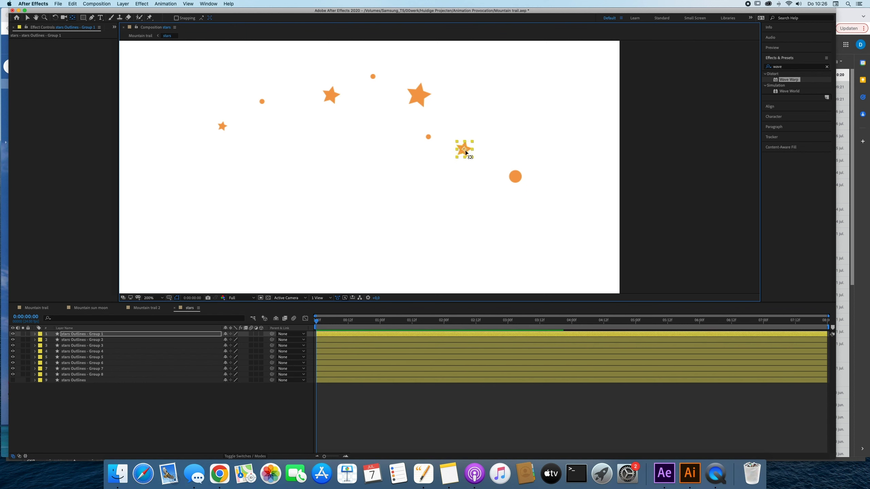
# - Add scale keyframes to the eight separated star and dot layers and move them to frame 10
pyautogui.click(421, 394)
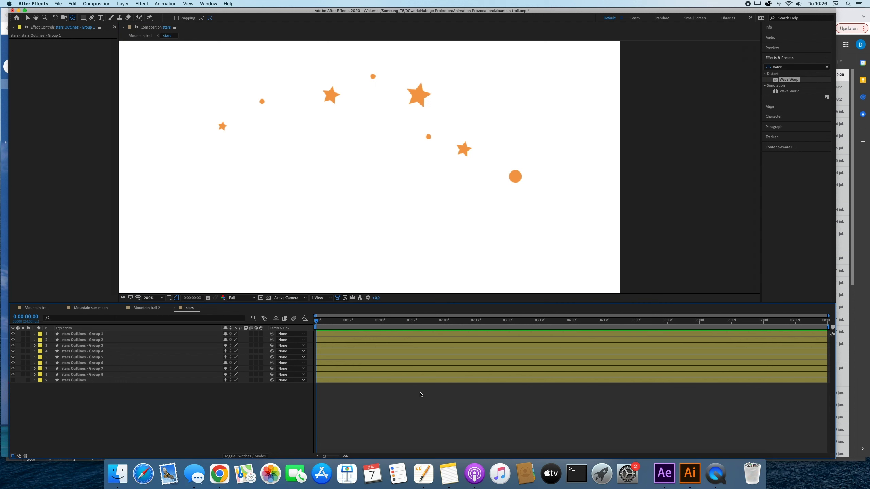
pyautogui.click(358, 376)
pyautogui.click(357, 386)
pyautogui.click(87, 376)
pyautogui.keyDown('shift'); pyautogui.click(102, 334); pyautogui.keyUp('shift')
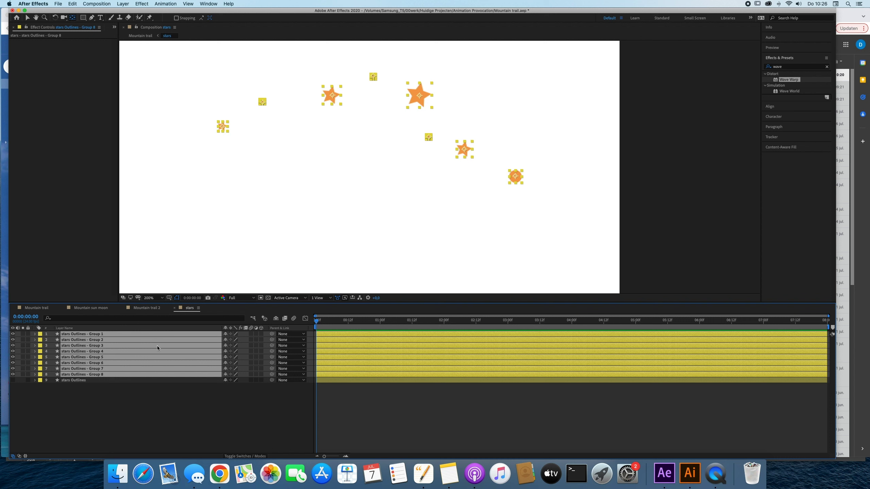
pyautogui.press('s')
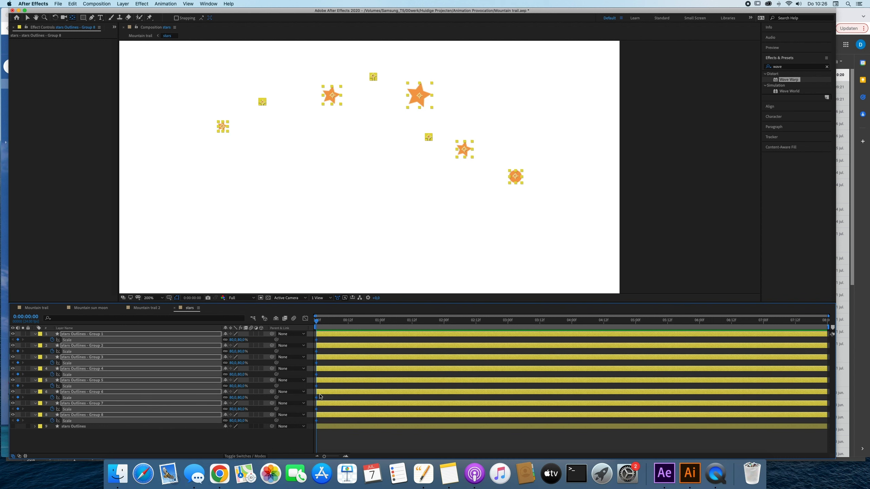
pyautogui.moveTo(316, 388); pyautogui.dragTo(343, 386)
# - Set the scale of all eight layers to 0% at frame 0
pyautogui.click(233, 421)
pyautogui.write('48')
pyautogui.press('Return')
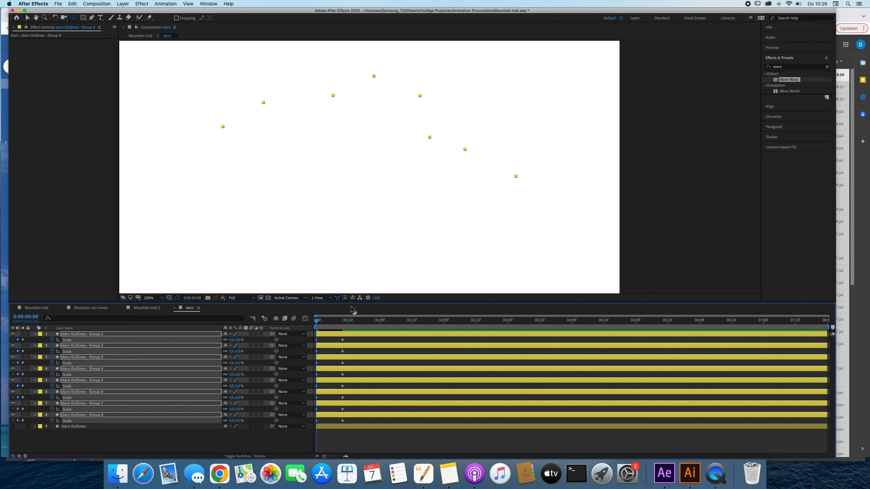
# - Add a scale overshoot of 90% at frame 7 on all eight layers
pyautogui.click(332, 320)
pyautogui.moveTo(332, 320); pyautogui.dragTo(335, 320)
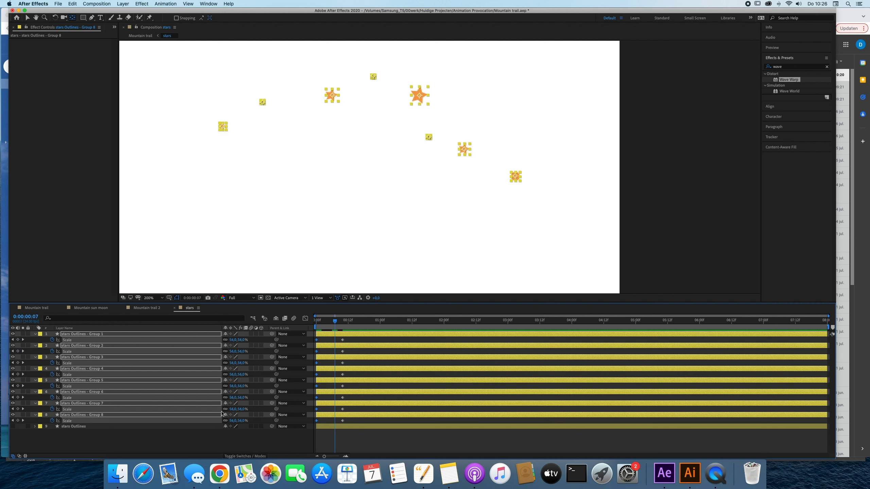
pyautogui.click(234, 420)
pyautogui.write('90')
pyautogui.press('Return')
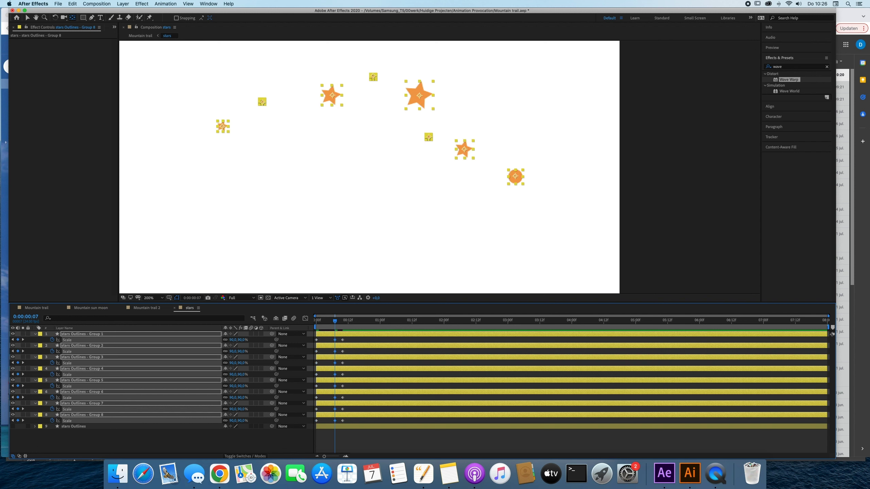
# - Apply Easy Ease to all scale keyframes of the eight layers
pyautogui.click(355, 340)
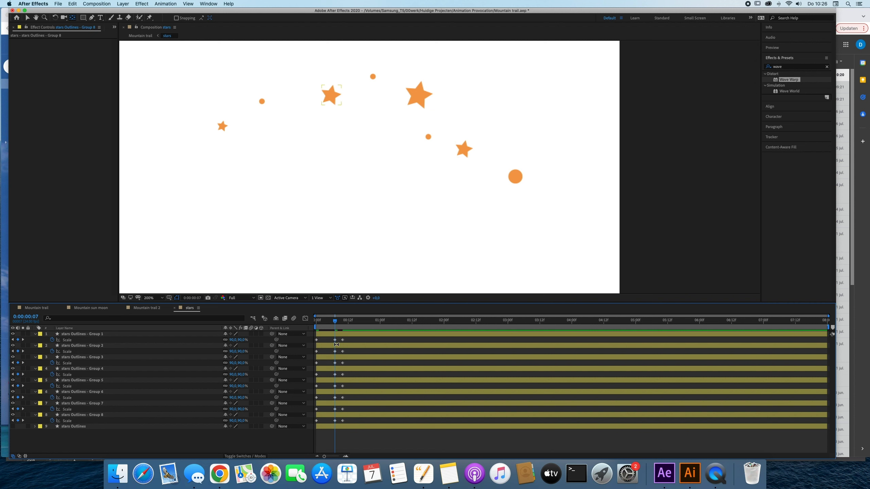
pyautogui.moveTo(355, 338); pyautogui.dragTo(290, 441)
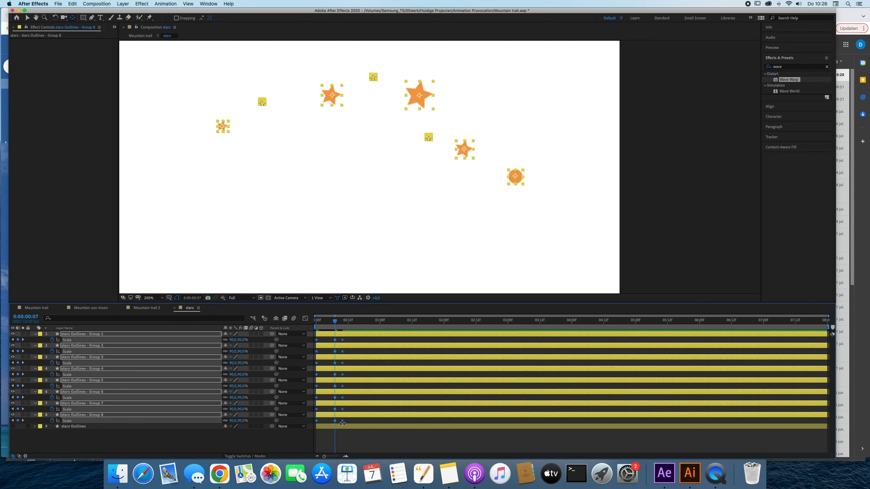
pyautogui.rightClick(342, 424)
pyautogui.moveTo(401, 453)
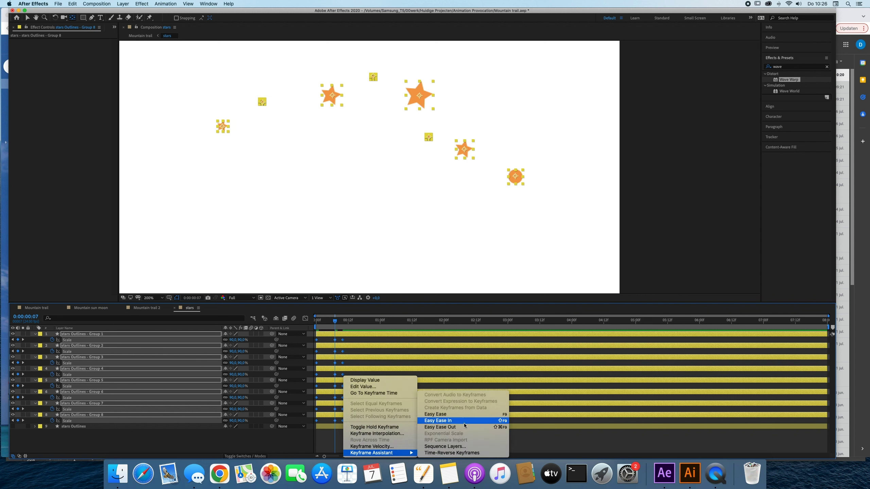
pyautogui.click(457, 414)
# - Preview the pop-in animation of the stars and dots from the start of the timeline
pyautogui.moveTo(335, 321); pyautogui.dragTo(276, 319)
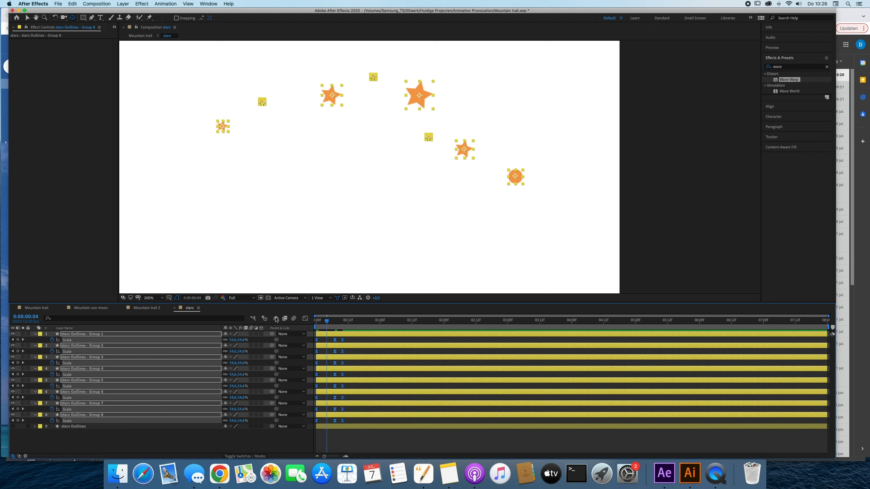
pyautogui.press('space')
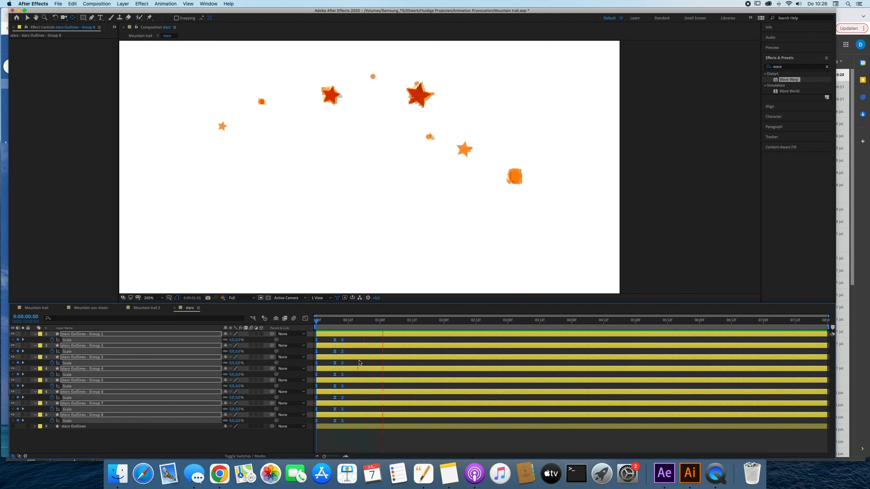
pyautogui.click(341, 323)
pyautogui.press('Home')
pyautogui.press('space')
pyautogui.press('space')
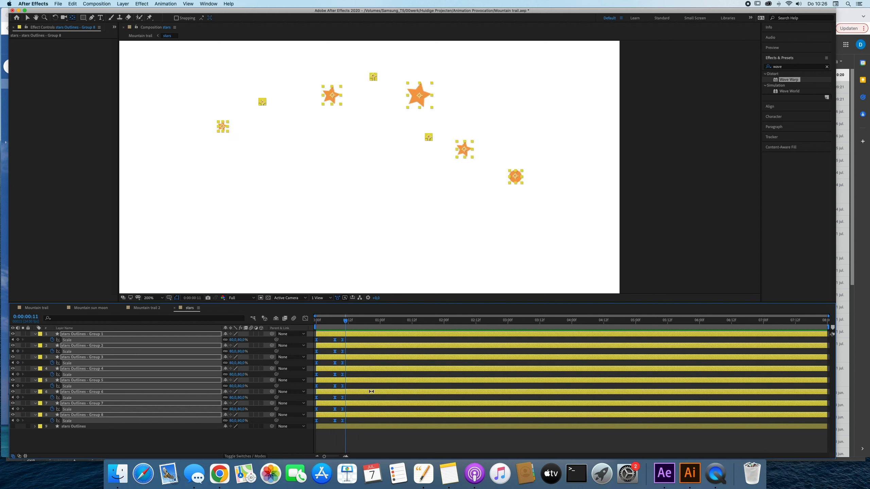
# - Add rotation keyframes to the four star-shaped layers, Group 1 through Group 4, and move them to frame 5
pyautogui.click(372, 388)
pyautogui.click(429, 97)
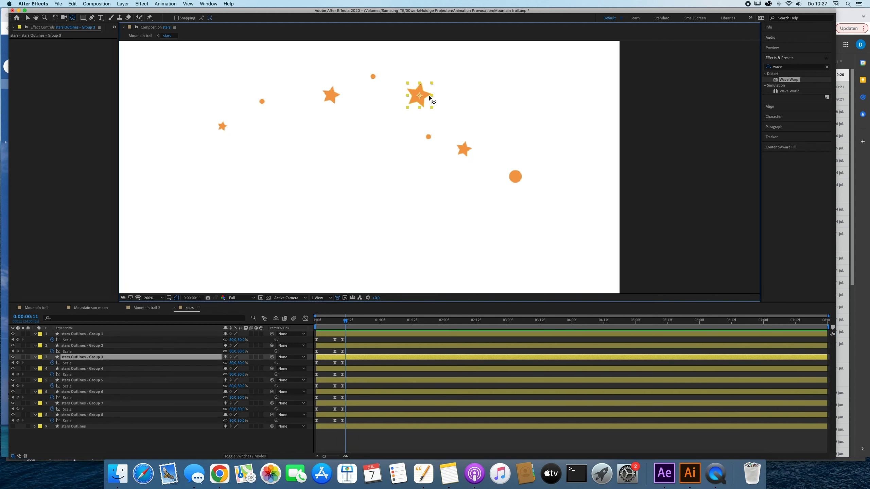
pyautogui.click(464, 153)
pyautogui.click(330, 96)
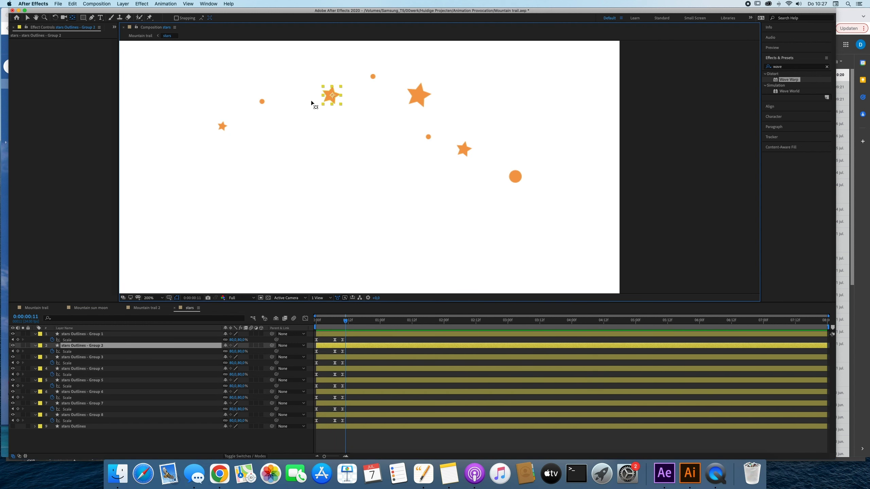
pyautogui.click(223, 126)
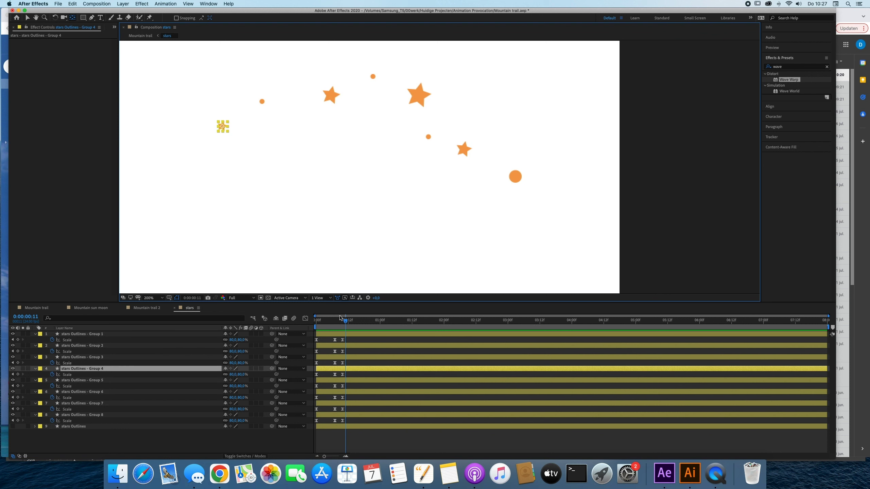
pyautogui.moveTo(338, 321); pyautogui.dragTo(315, 322)
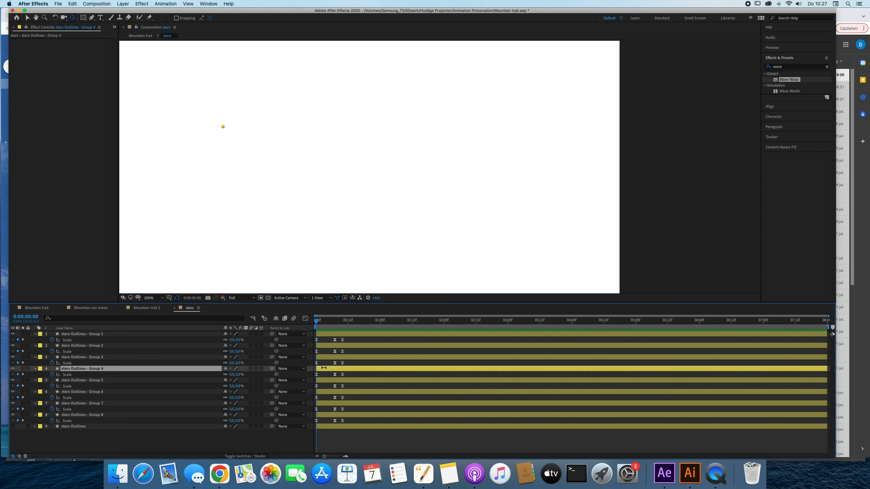
pyautogui.keyDown('shift'); pyautogui.click(329, 334); pyautogui.keyUp('shift')
pyautogui.press('r')
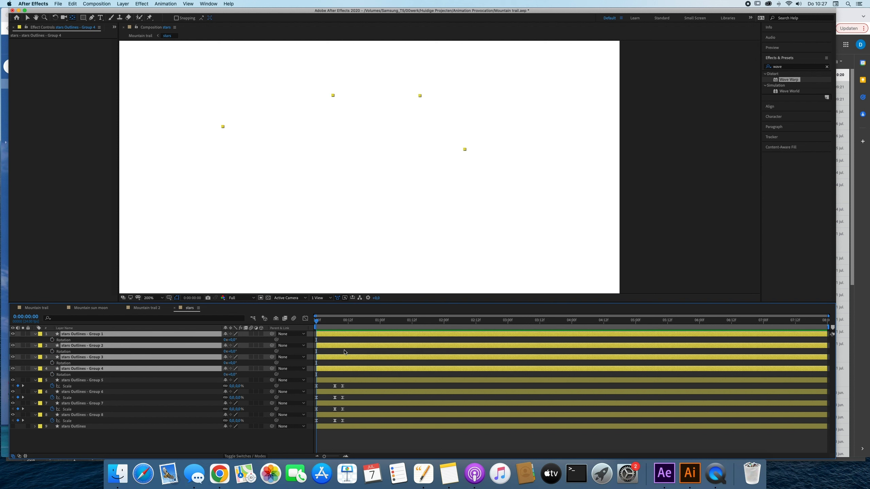
pyautogui.hotkey('alt', 'shift', 'r')
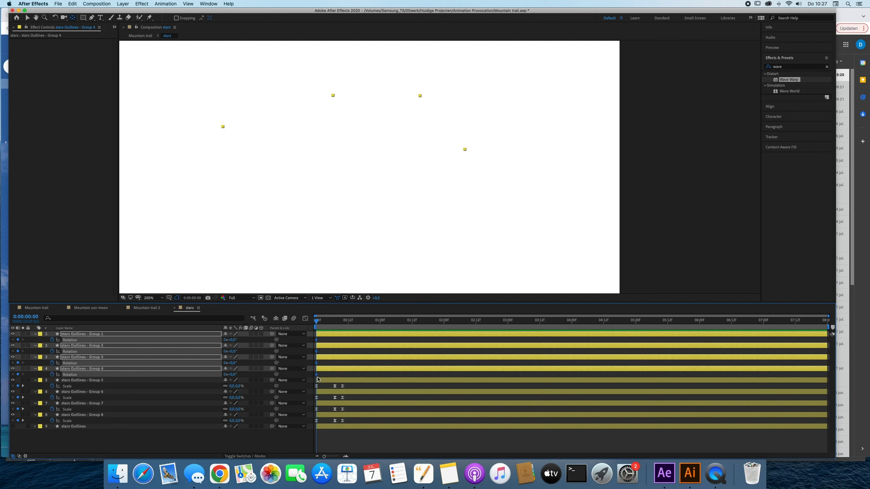
pyautogui.moveTo(322, 375); pyautogui.dragTo(330, 375)
# - Rotate the four star-shaped layers to 28° at frame 8
pyautogui.click(348, 321)
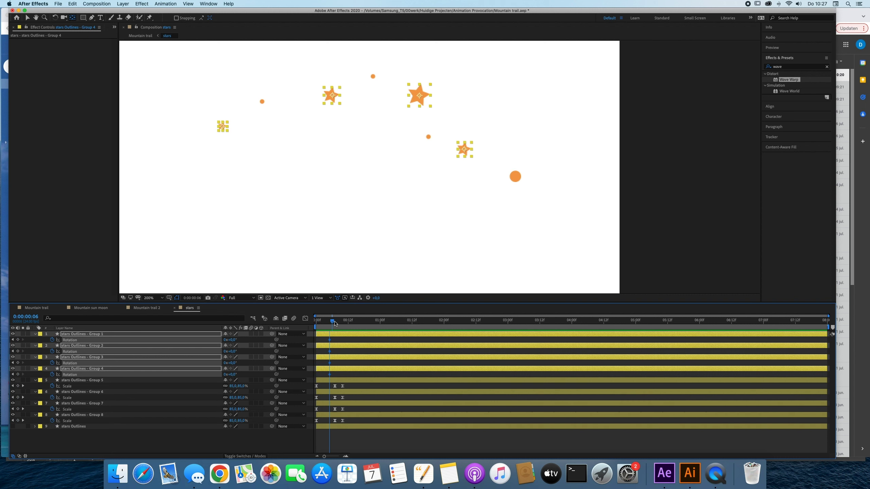
pyautogui.moveTo(354, 325); pyautogui.dragTo(350, 326)
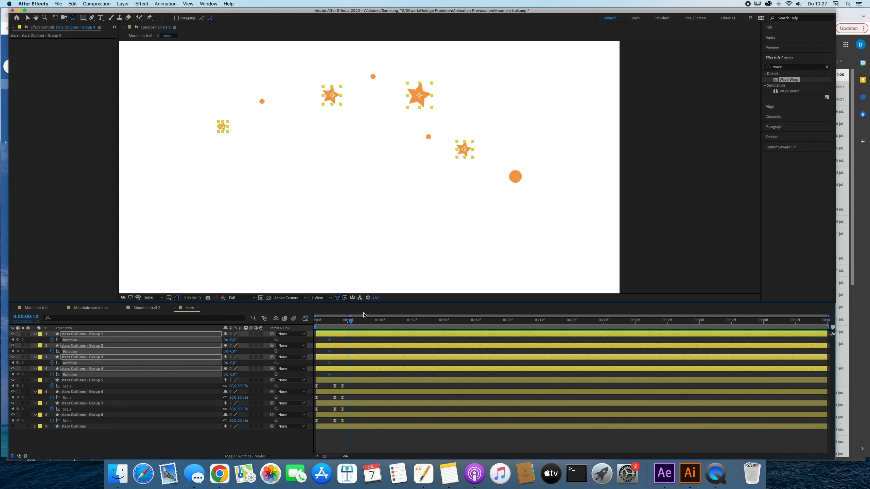
pyautogui.moveTo(348, 321); pyautogui.dragTo(337, 323)
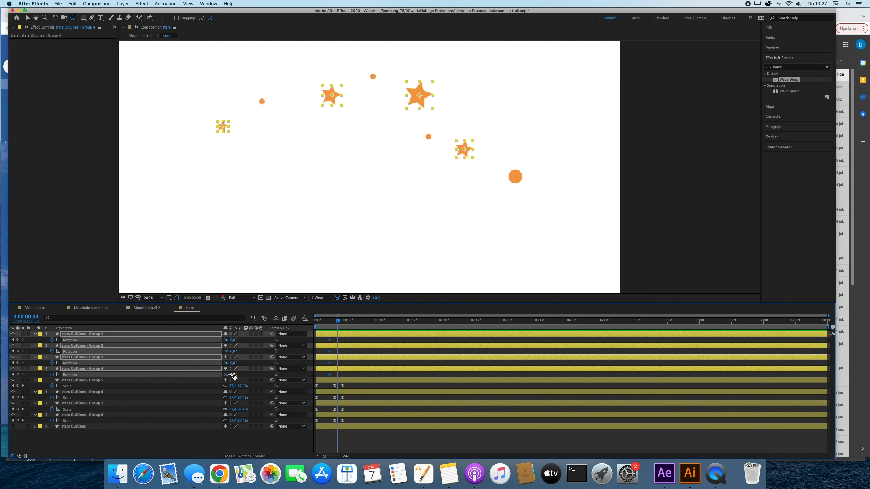
pyautogui.moveTo(234, 376); pyautogui.dragTo(242, 374)
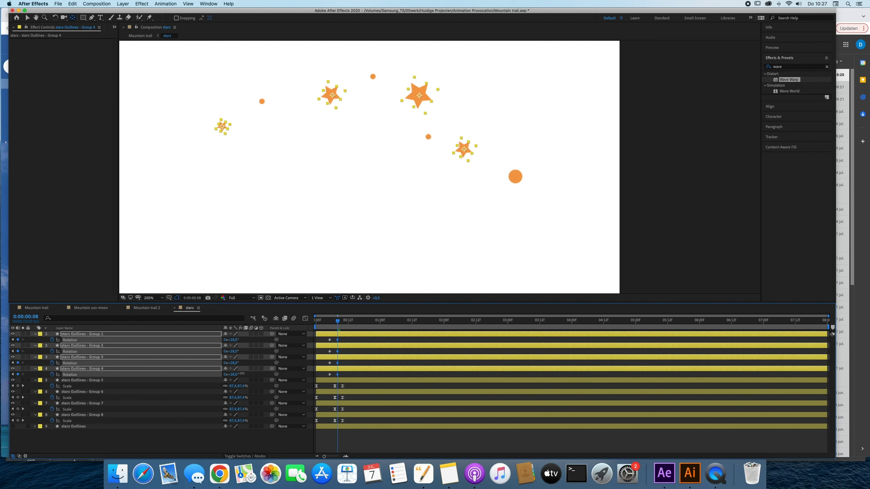
# - Set the rotation of the four star-shaped layers to 0° at frame 13 and preview the motion
pyautogui.click(350, 324)
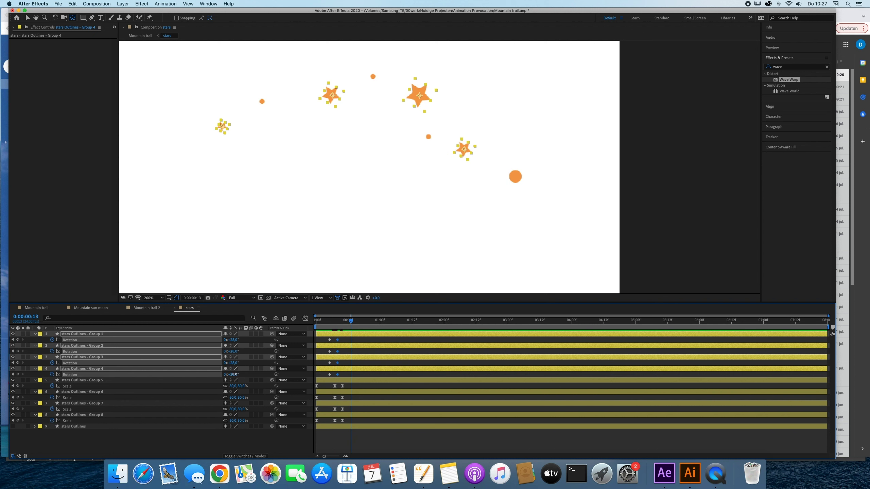
pyautogui.click(233, 374)
pyautogui.press('Return')
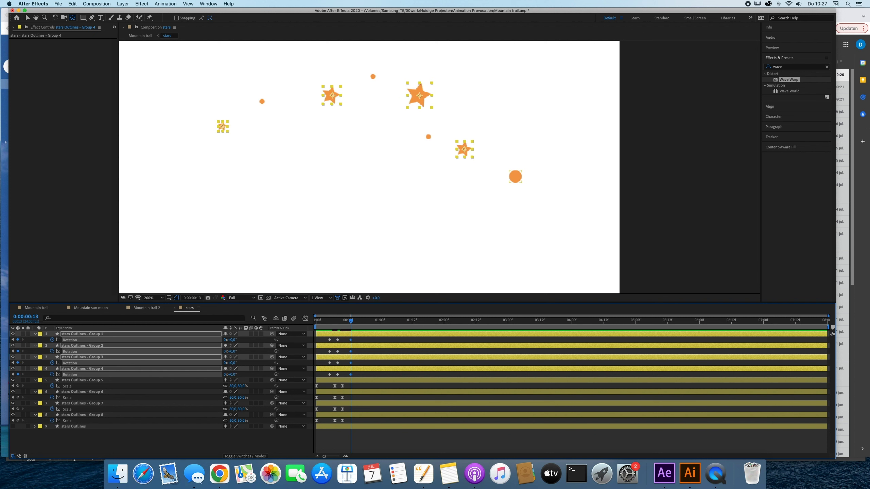
pyautogui.press('space')
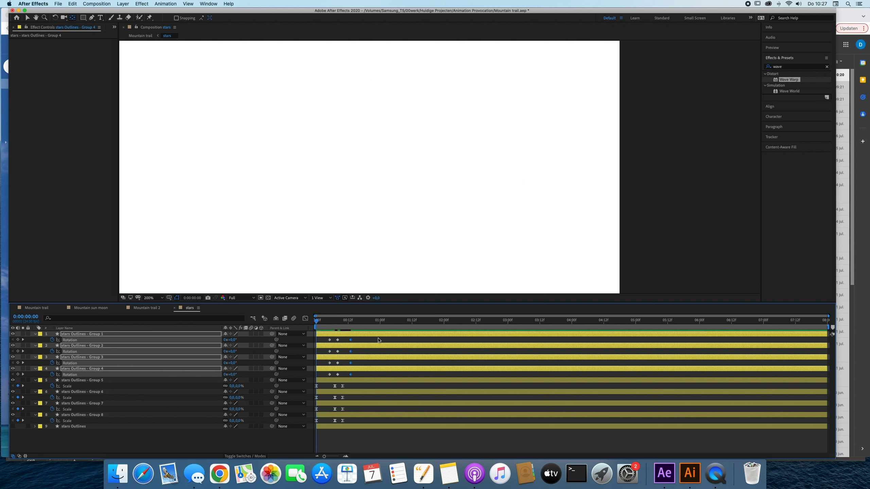
pyautogui.press('space')
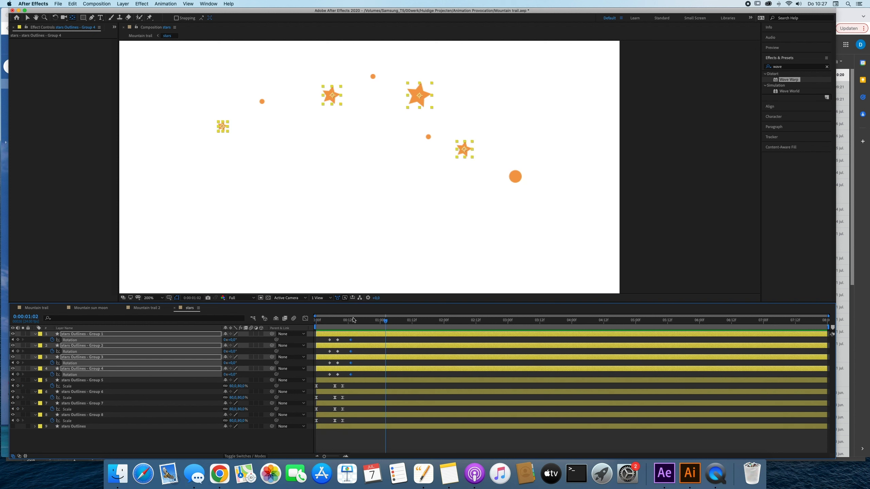
# - Add a counter-rotation of about -10° at frame 11 on the four star-shaped layers
pyautogui.moveTo(353, 321); pyautogui.dragTo(325, 387)
pyautogui.click(359, 344)
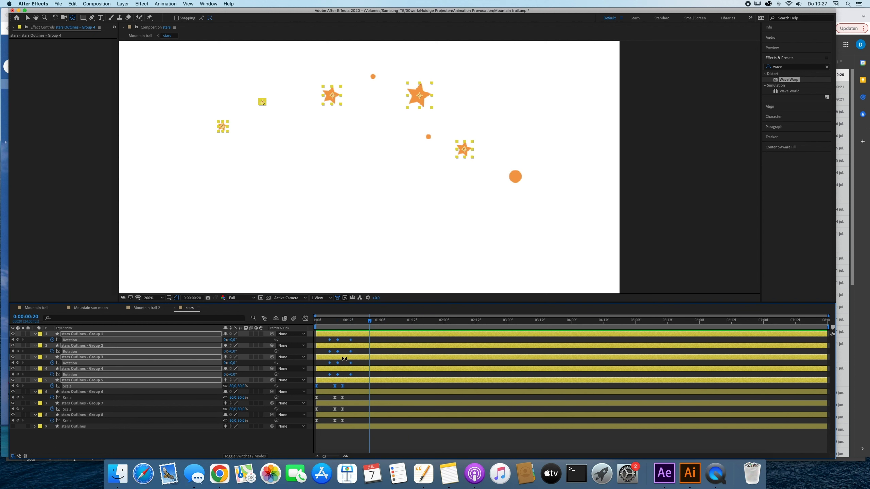
pyautogui.click(363, 362)
pyautogui.moveTo(363, 339); pyautogui.dragTo(325, 377)
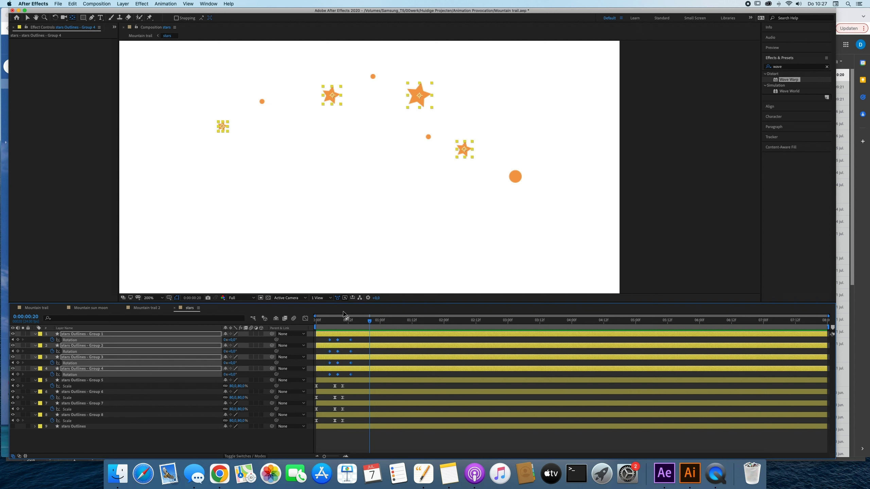
pyautogui.moveTo(339, 320); pyautogui.dragTo(346, 328)
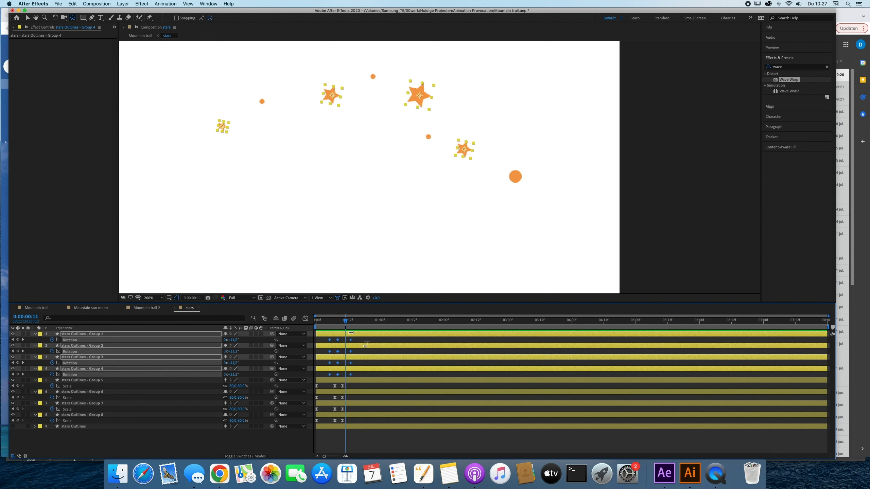
pyautogui.moveTo(234, 358); pyautogui.dragTo(228, 357)
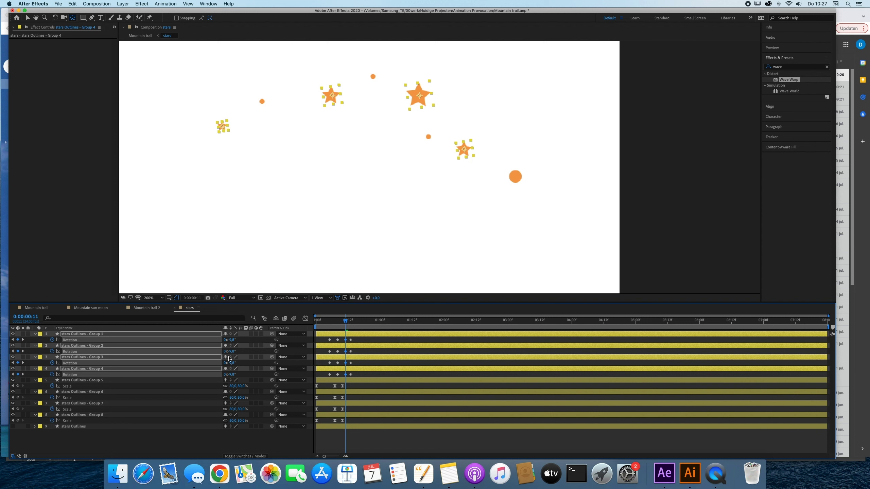
pyautogui.click(359, 343)
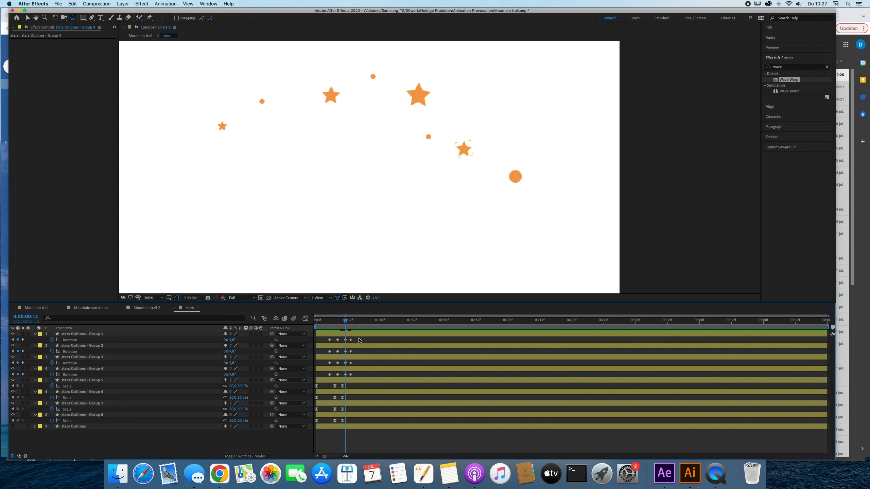
# - Examine the rotation curve of Group 1 in the Graph Editor, fitted to the view, and return to the layer bars
pyautogui.click(305, 340)
pyautogui.click(305, 319)
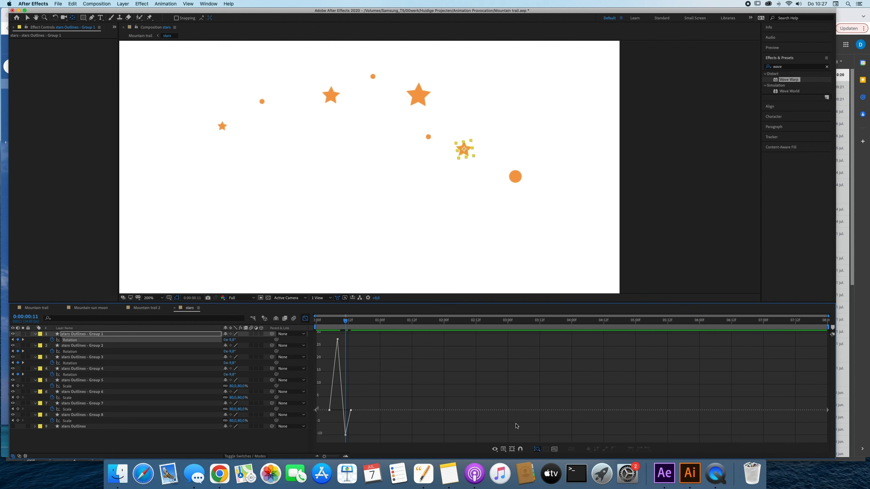
pyautogui.click(555, 449)
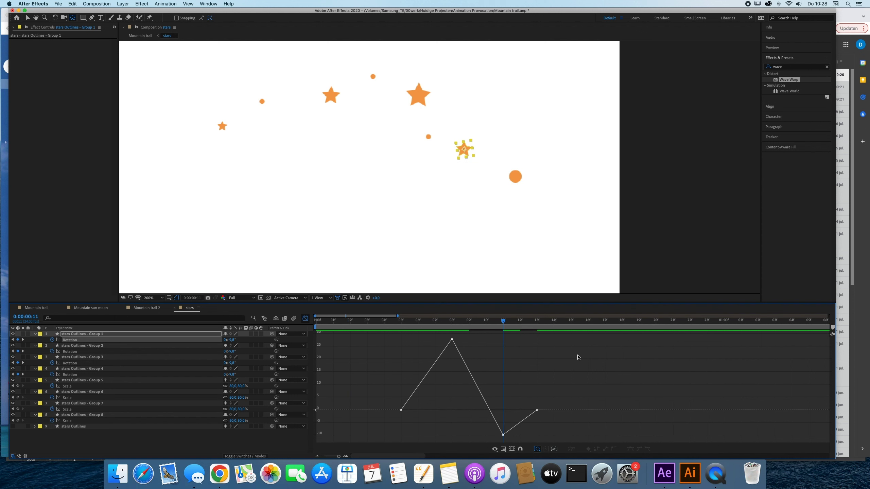
pyautogui.click(305, 318)
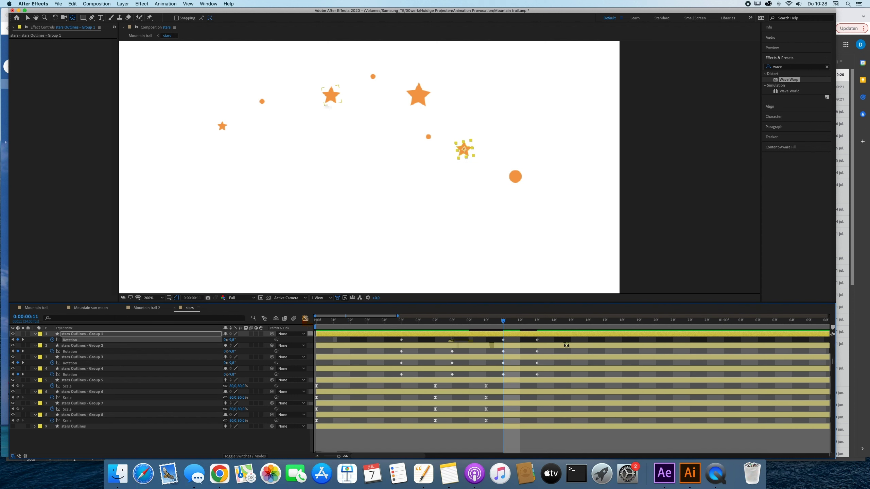
# - Apply Easy Ease to all rotation keyframes of the stars Outlines Groups 1 to 4
pyautogui.moveTo(568, 338); pyautogui.dragTo(388, 385)
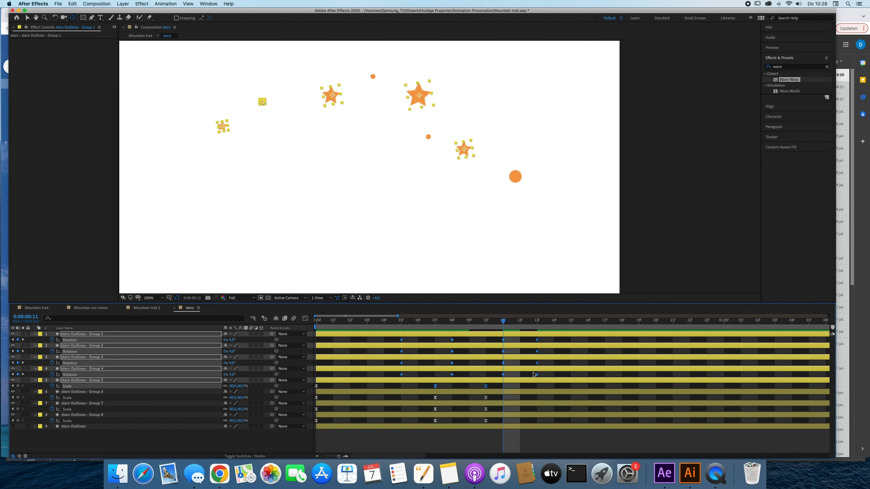
pyautogui.moveTo(574, 339); pyautogui.dragTo(378, 381)
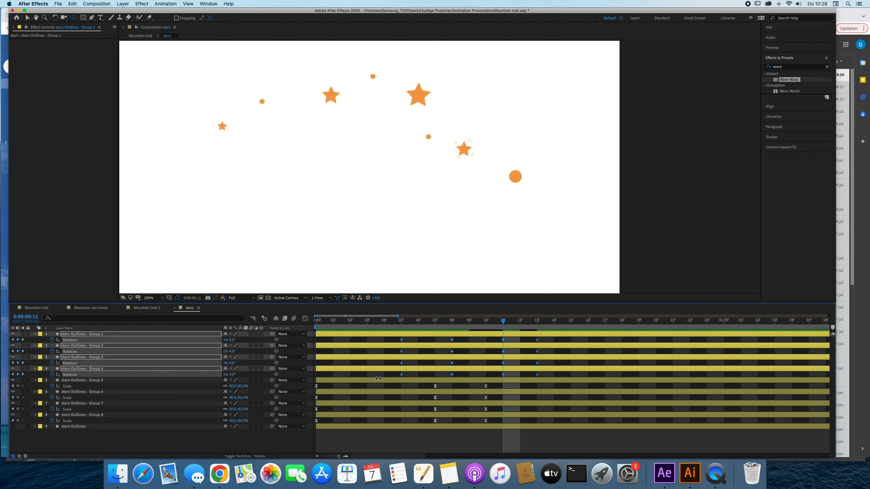
pyautogui.rightClick(404, 375)
pyautogui.moveTo(458, 453)
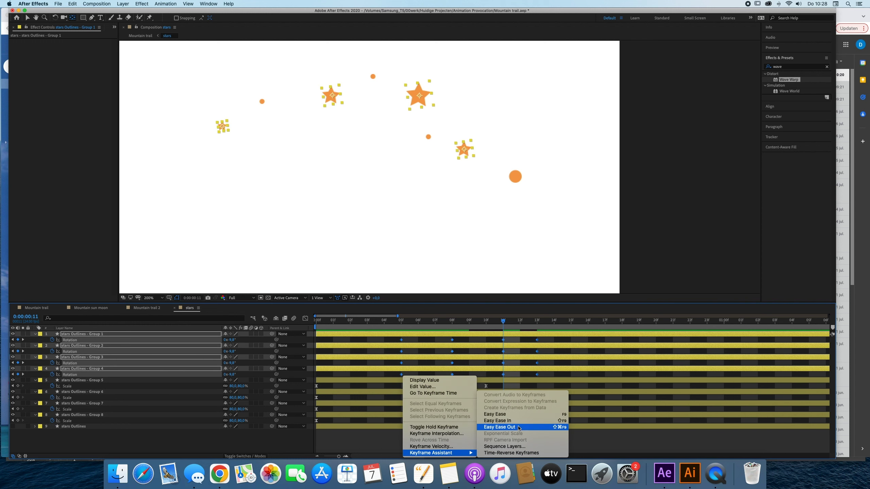
pyautogui.click(518, 427)
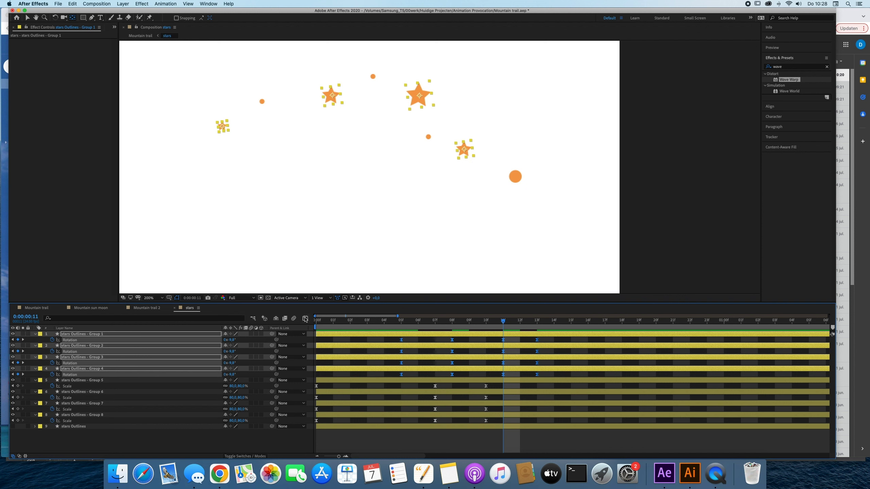
# - Open the graph editor and preview the star animation against the selected rotation curves
pyautogui.click(305, 318)
pyautogui.moveTo(549, 336); pyautogui.dragTo(392, 458)
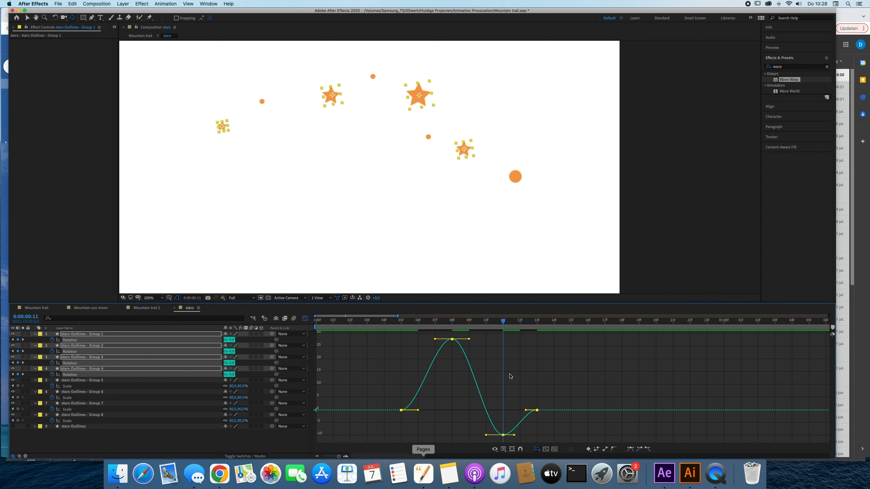
pyautogui.moveTo(440, 323); pyautogui.dragTo(356, 332)
pyautogui.press('space')
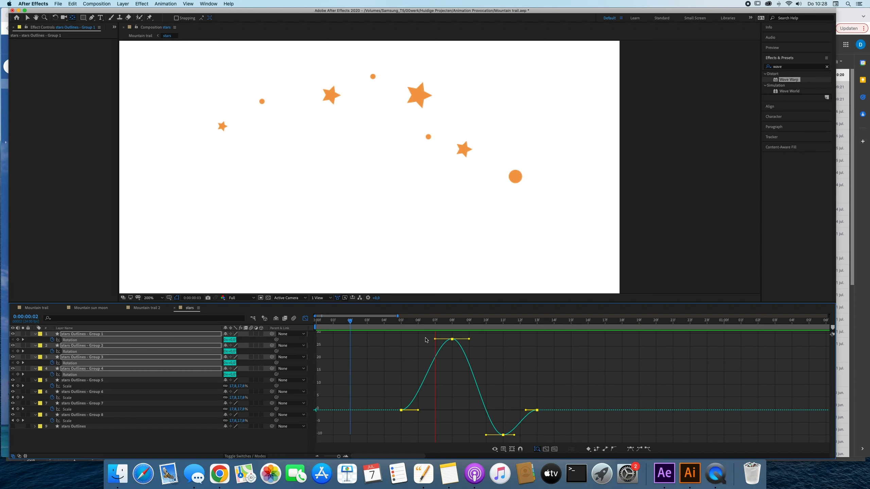
pyautogui.click(305, 319)
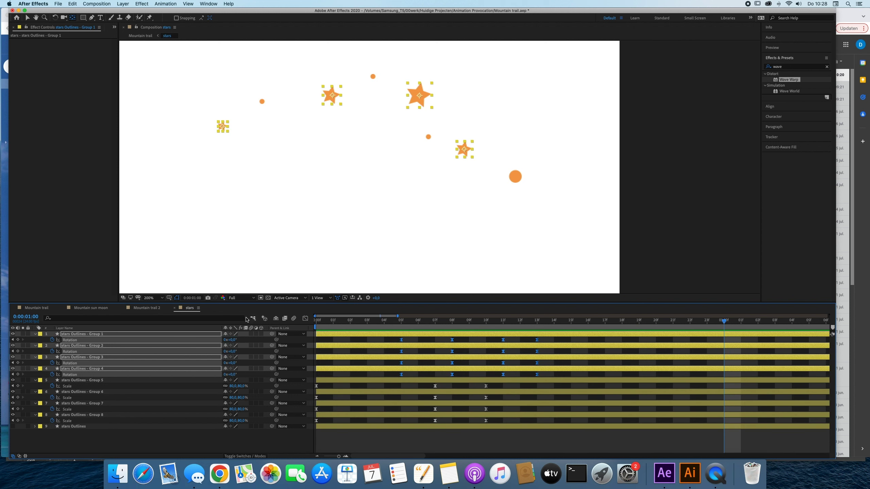
pyautogui.click(305, 318)
pyautogui.press('space')
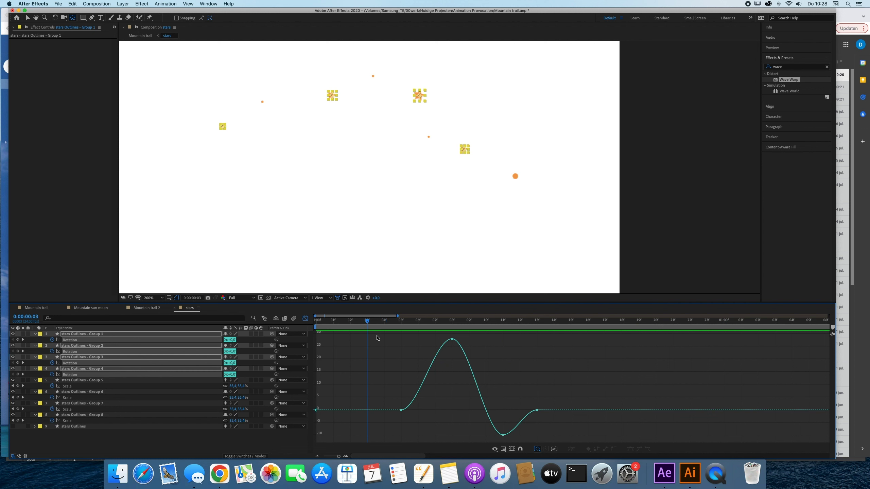
pyautogui.press('space')
pyautogui.click(444, 324)
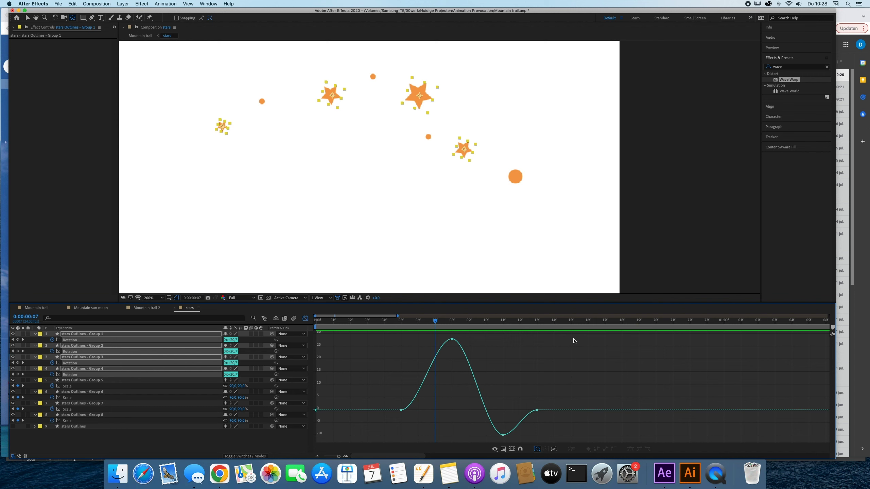
pyautogui.moveTo(574, 341); pyautogui.dragTo(317, 441)
pyautogui.moveTo(452, 339)
pyautogui.mouseDown()
pyautogui.moveTo(454, 353)
pyautogui.moveTo(469, 336)
pyautogui.moveTo(446, 346)
pyautogui.moveTo(453, 357)
pyautogui.mouseUp()
pyautogui.press('super+z')
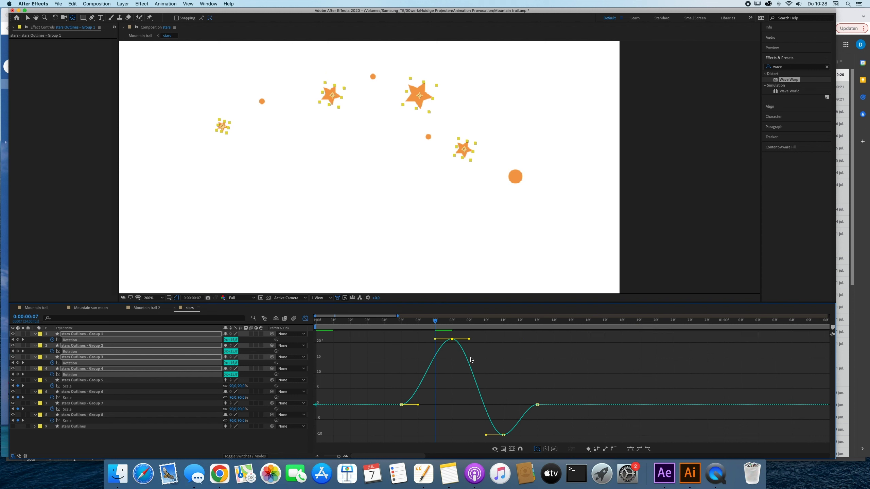
pyautogui.moveTo(513, 422)
pyautogui.mouseDown()
pyautogui.moveTo(498, 458)
pyautogui.moveTo(503, 416)
pyautogui.mouseUp()
pyautogui.click(508, 373)
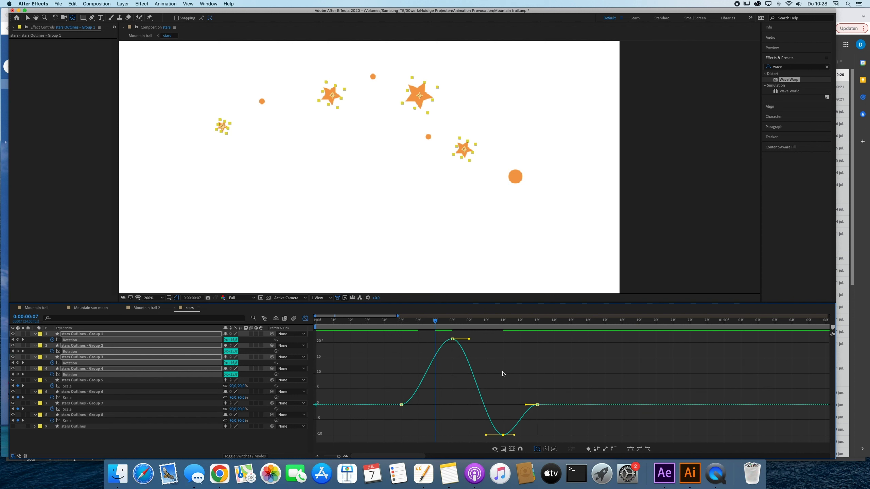
pyautogui.press('super+z')
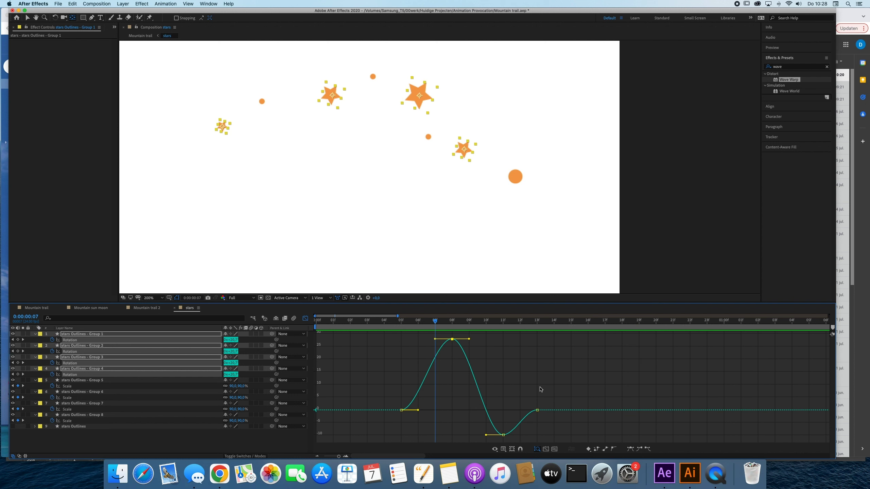
# - Enclose all keyframes of the rotation curve in the graph editor's transform box
pyautogui.click(523, 377)
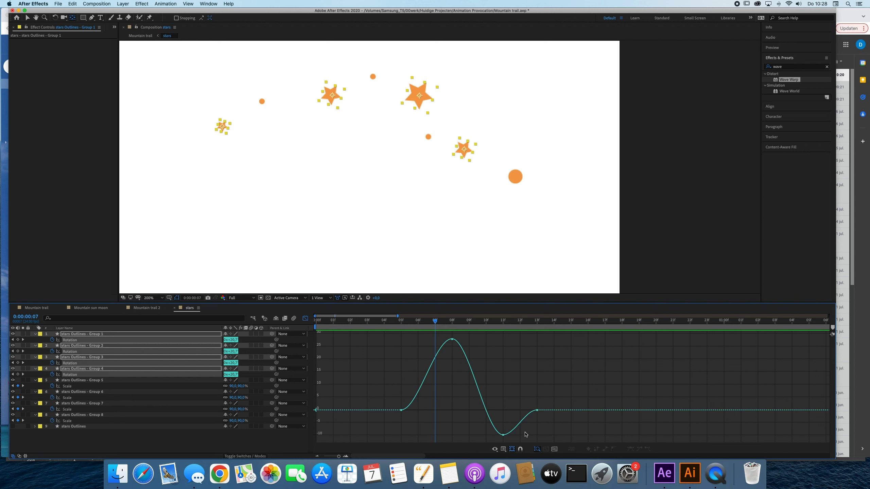
pyautogui.moveTo(571, 321); pyautogui.dragTo(367, 356)
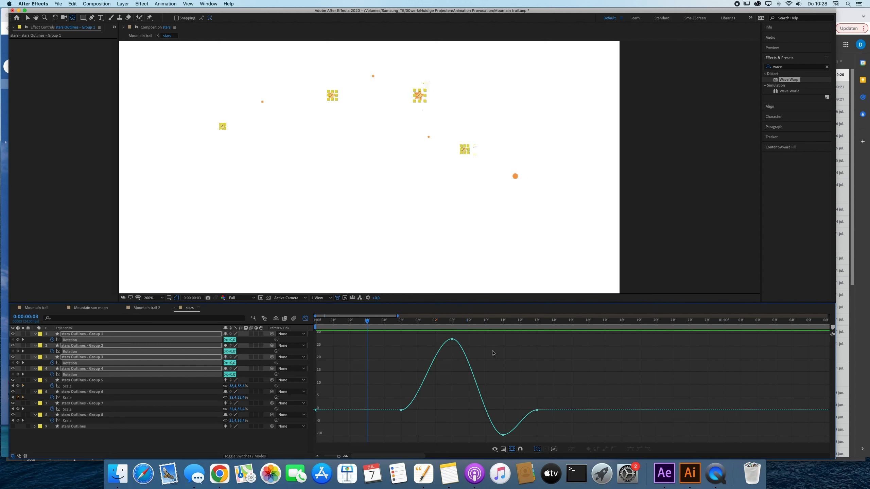
pyautogui.moveTo(548, 336); pyautogui.dragTo(397, 441)
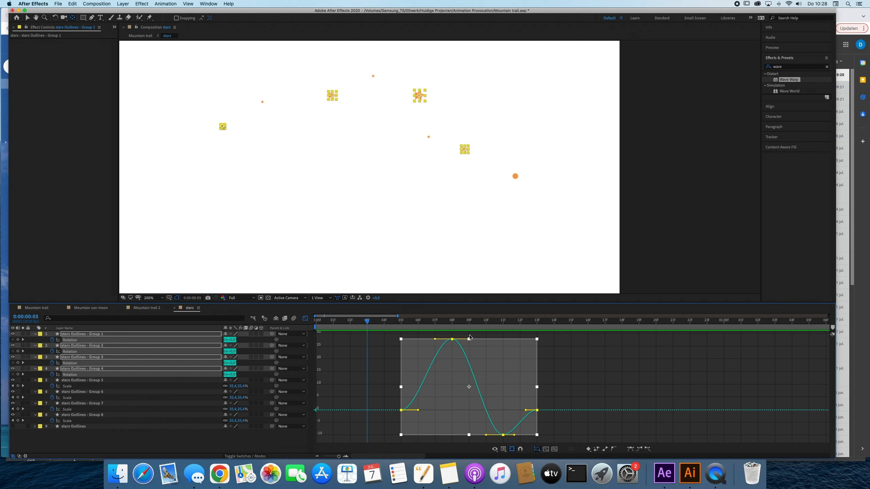
pyautogui.moveTo(469, 339); pyautogui.dragTo(470, 364)
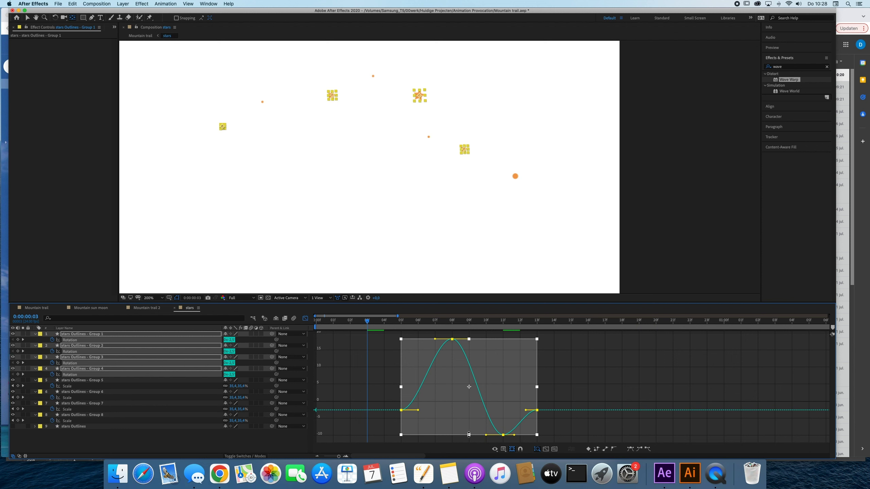
pyautogui.moveTo(469, 435); pyautogui.dragTo(466, 407)
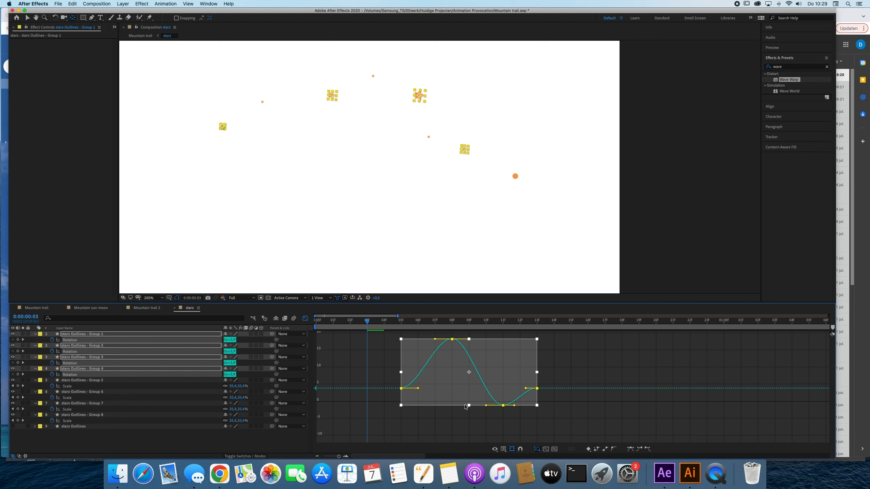
pyautogui.moveTo(453, 339); pyautogui.dragTo(454, 349)
pyautogui.press('super+z')
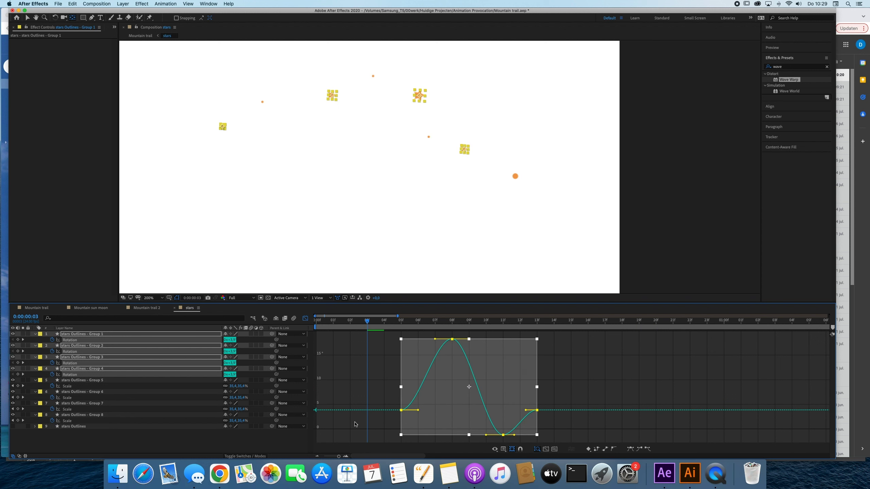
pyautogui.press('super+z')
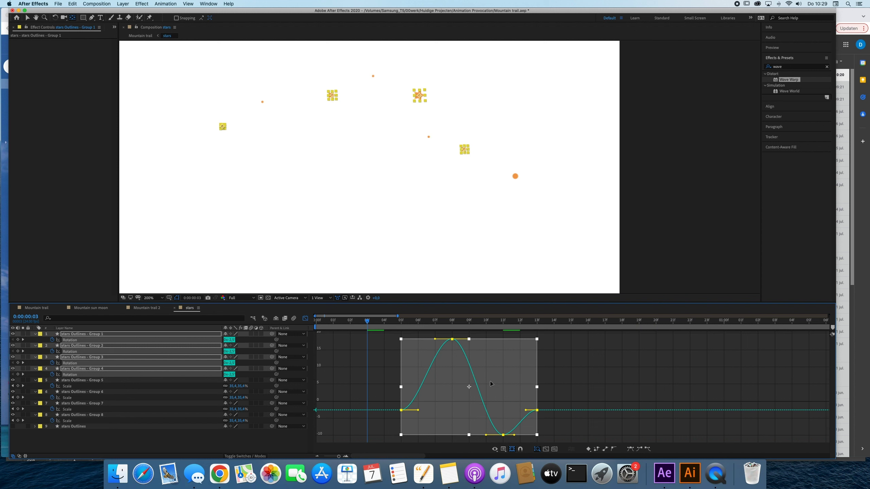
pyautogui.press('super+z')
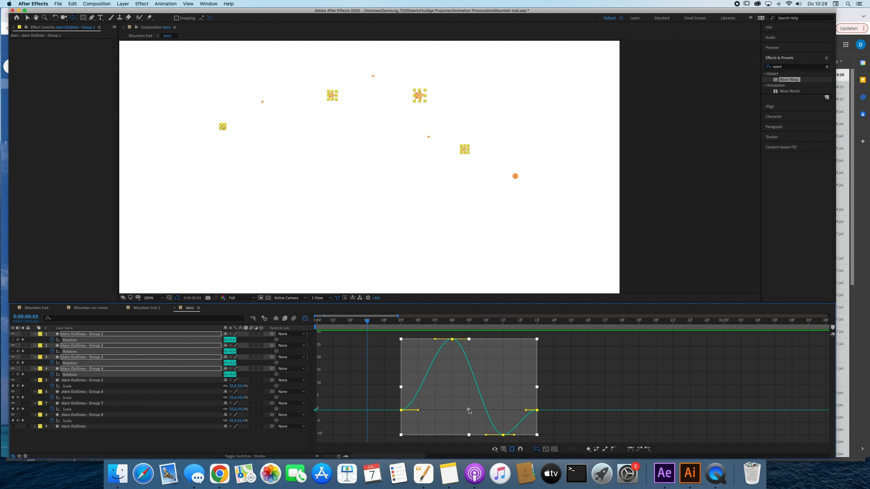
# - Scale the rotation curve vertically around the zero line so it swings from about 16° down to about -6°
pyautogui.moveTo(469, 339); pyautogui.dragTo(469, 367)
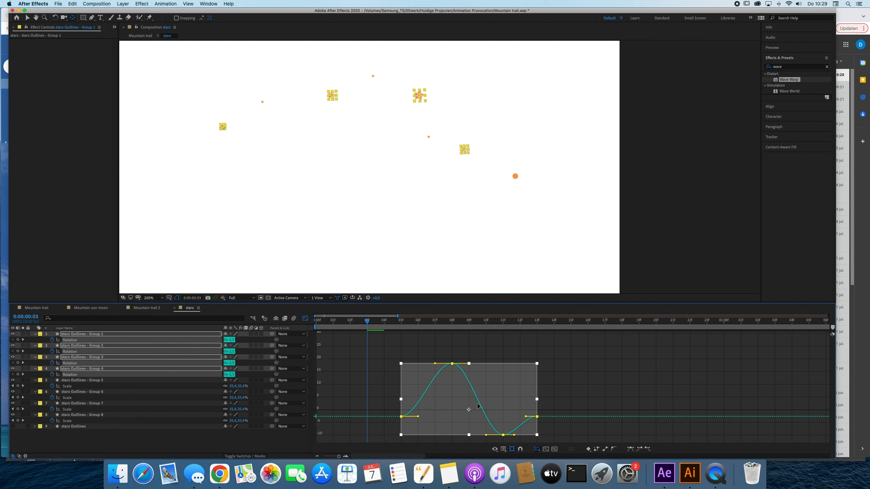
pyautogui.moveTo(469, 437); pyautogui.dragTo(469, 429)
pyautogui.moveTo(470, 339); pyautogui.dragTo(469, 353)
pyautogui.moveTo(469, 435); pyautogui.dragTo(469, 430)
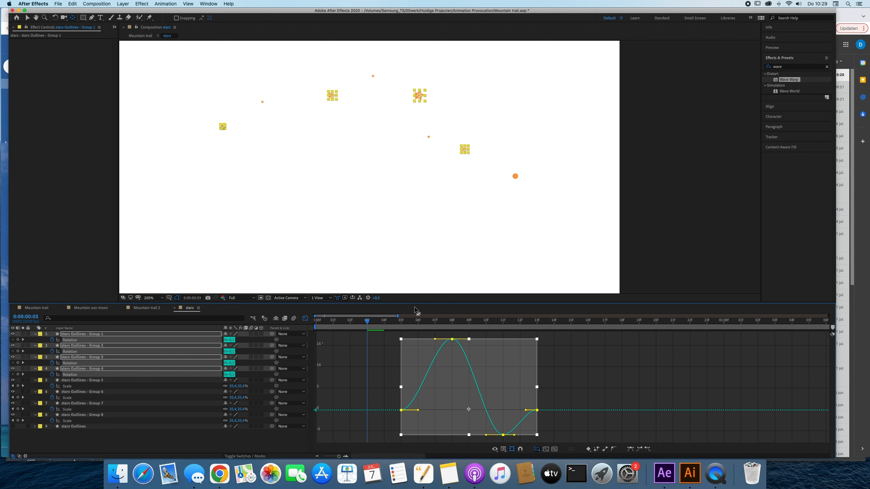
# - Preview the star animation repeatedly to check the reduced rotation swing
pyautogui.press('space')
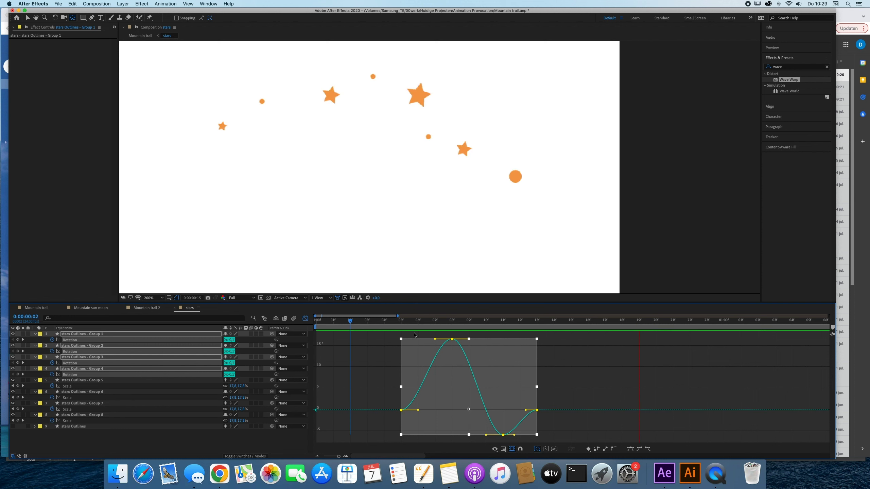
pyautogui.press('space')
pyautogui.moveTo(456, 322); pyautogui.dragTo(374, 323)
pyautogui.press('space')
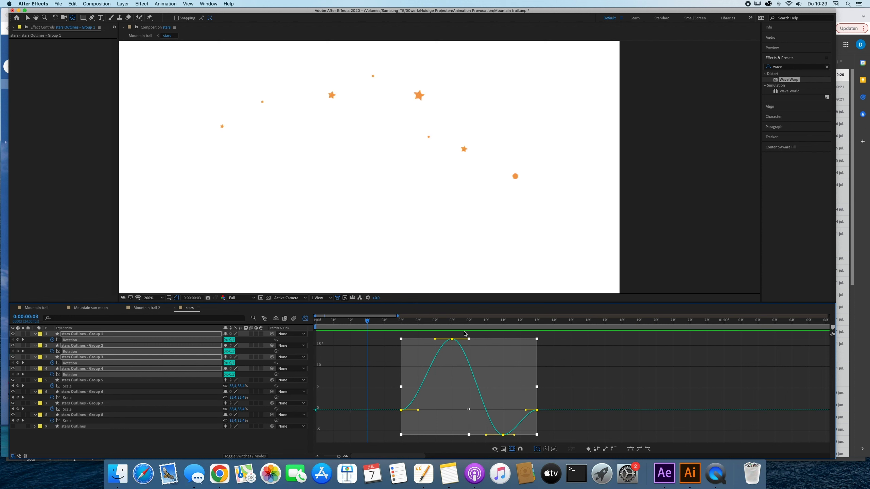
pyautogui.press('space')
pyautogui.moveTo(455, 324); pyautogui.dragTo(400, 326)
pyautogui.press('space')
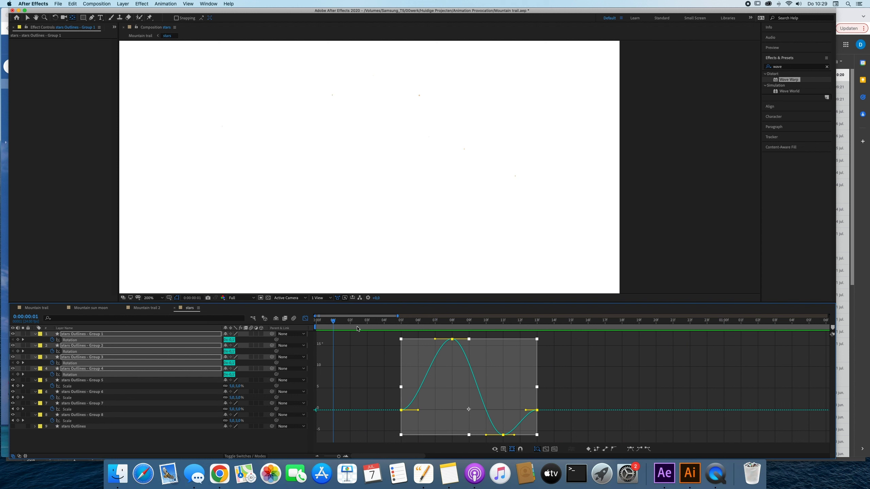
# - Close the graph editor, replay the star animation and return the playhead to the first frame
pyautogui.click(305, 319)
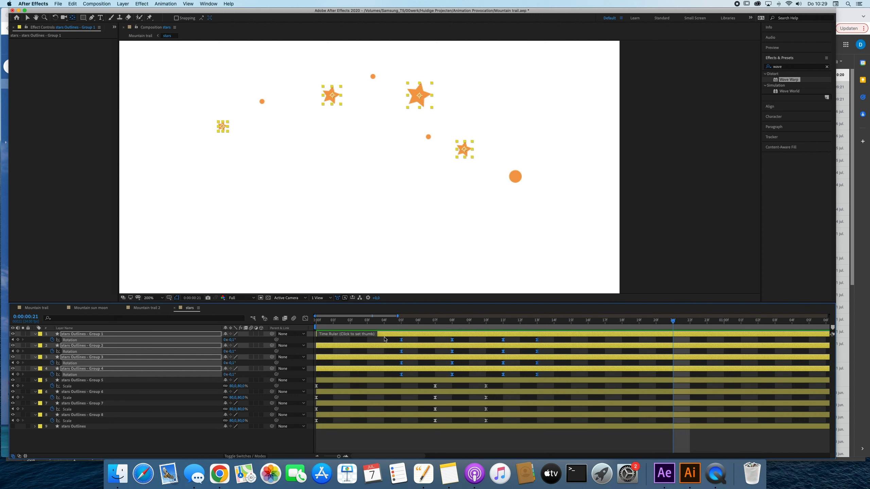
pyautogui.press('space')
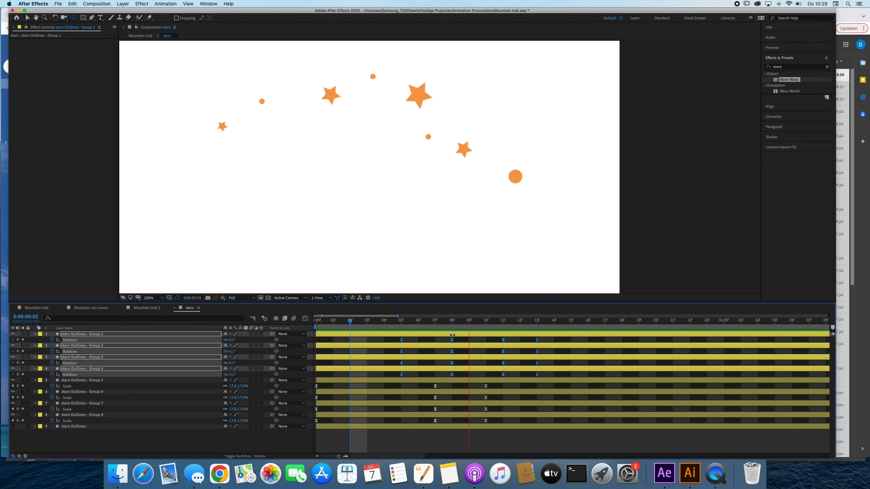
pyautogui.press('space')
pyautogui.press('space')
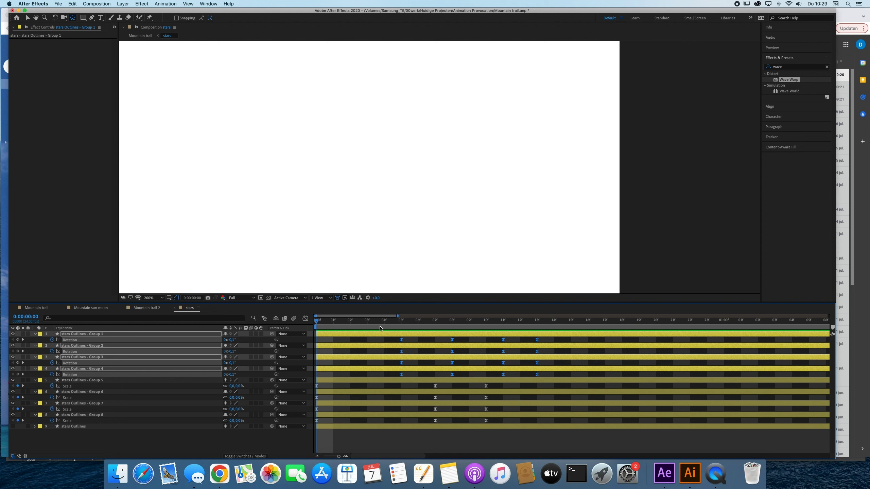
pyautogui.moveTo(412, 322); pyautogui.dragTo(290, 337)
# - Stagger the scale keyframes so Group 7 starts at frame 1, Group 6 at frame 2 and Group 5 at frame 3
pyautogui.moveTo(506, 414); pyautogui.dragTo(308, 386)
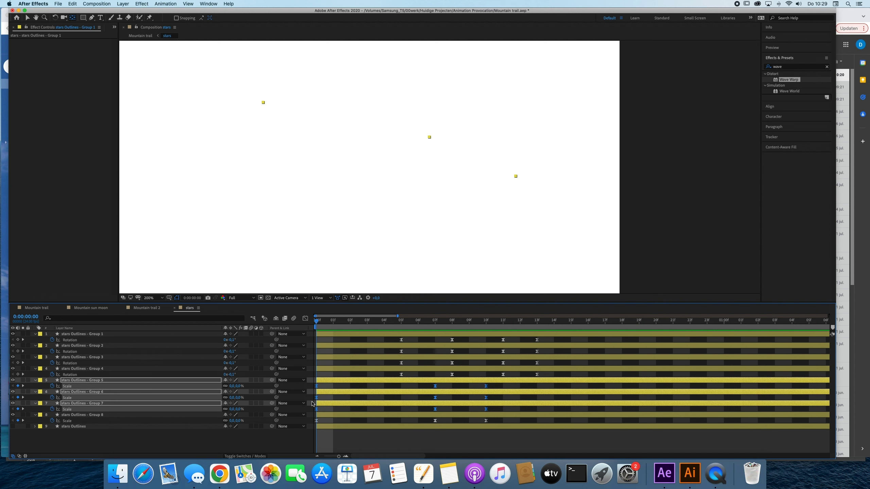
pyautogui.moveTo(326, 400); pyautogui.dragTo(341, 401)
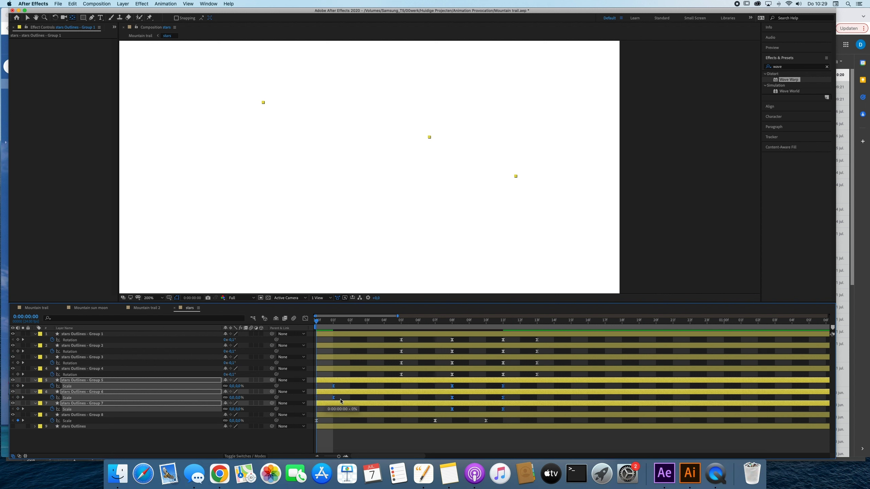
pyautogui.moveTo(536, 385); pyautogui.dragTo(349, 400)
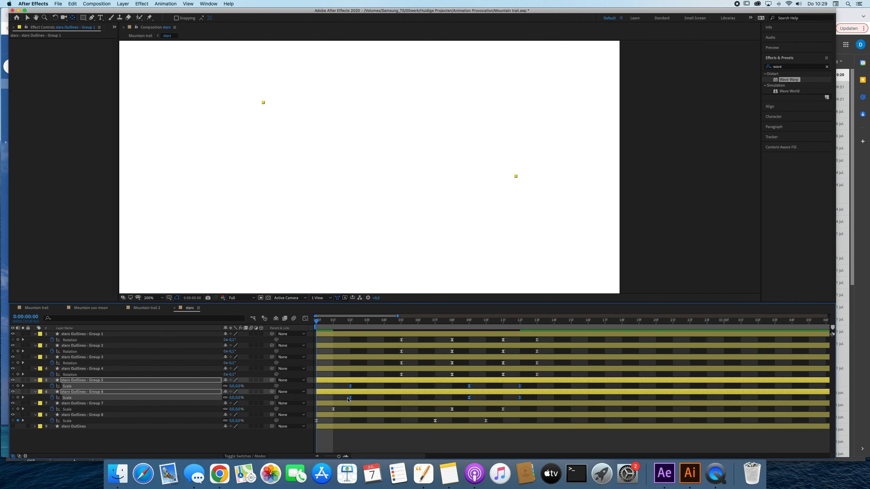
pyautogui.moveTo(531, 387); pyautogui.dragTo(368, 387)
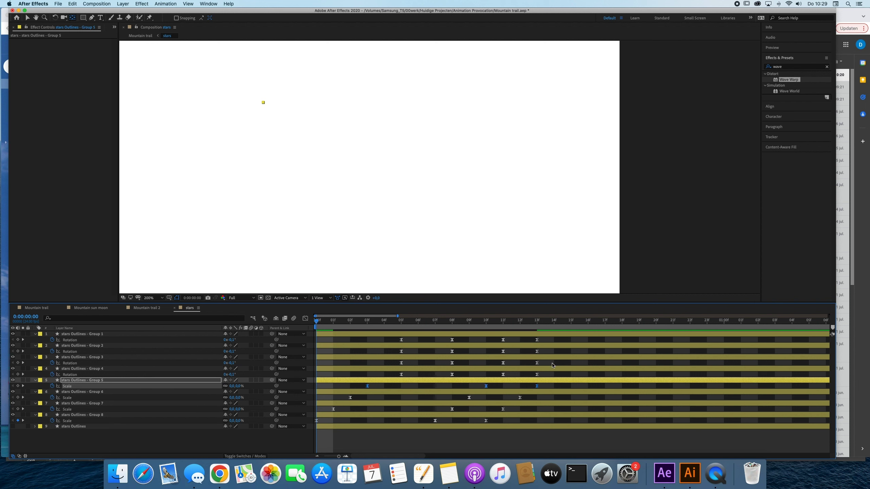
pyautogui.moveTo(552, 365); pyautogui.dragTo(394, 359)
pyautogui.press('super+z')
pyautogui.press('shift+super+z')
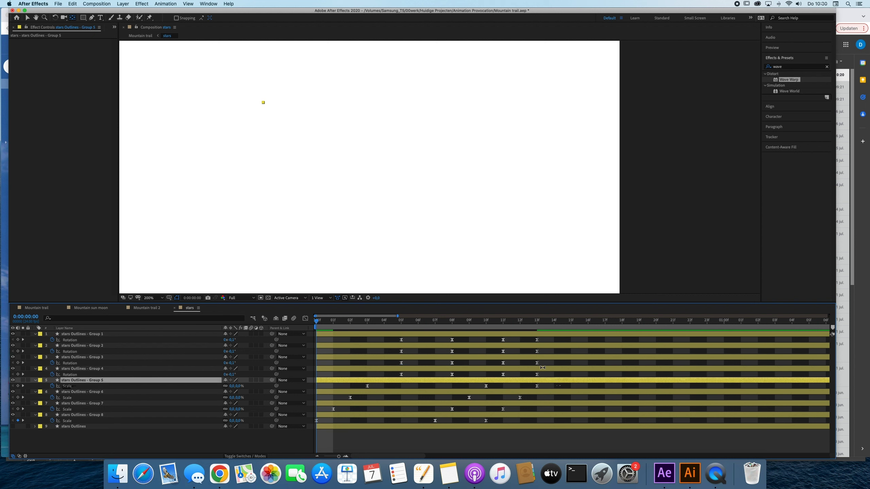
# - Stagger the rotation keyframes so Group 4 starts at frame 4, Group 2 at frame 6 and Group 1 at frame 7, and preview
pyautogui.moveTo(554, 375); pyautogui.dragTo(404, 374)
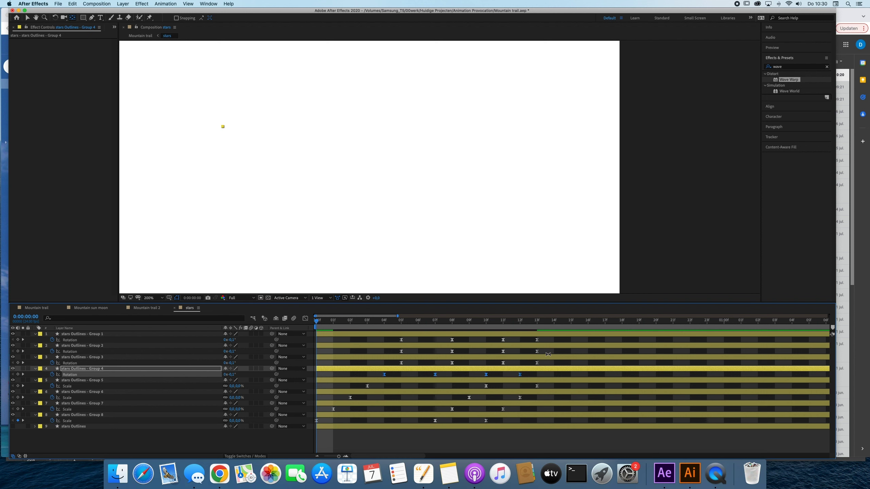
pyautogui.click(548, 356)
pyautogui.moveTo(551, 349); pyautogui.dragTo(414, 352)
pyautogui.moveTo(560, 339); pyautogui.dragTo(315, 323)
pyautogui.press('space')
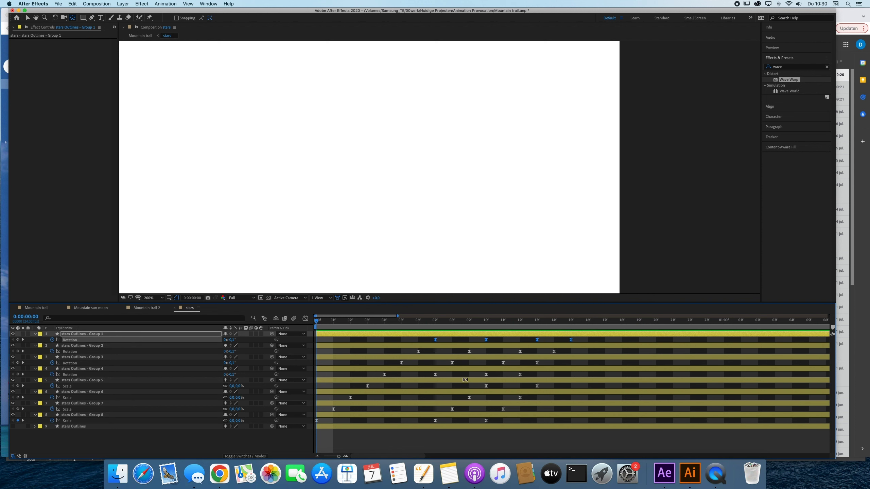
# - Preview the staggered star animation from the first frame
pyautogui.press('space')
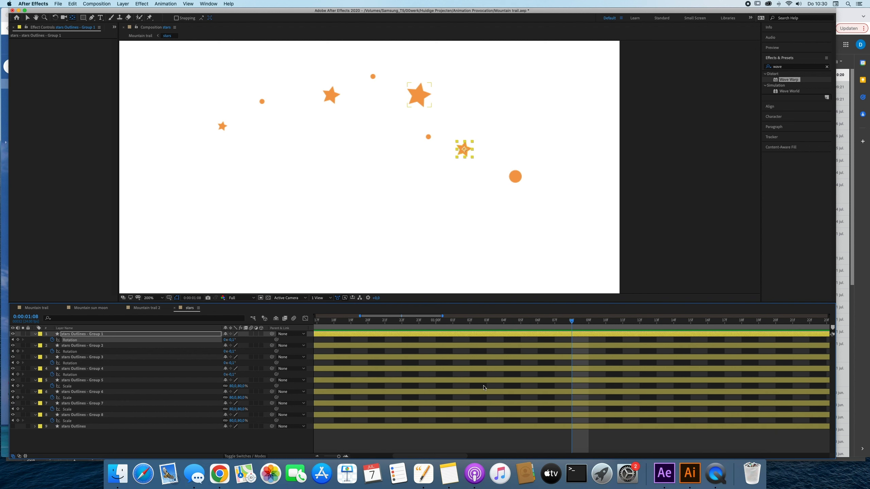
pyautogui.moveTo(342, 457); pyautogui.dragTo(325, 456)
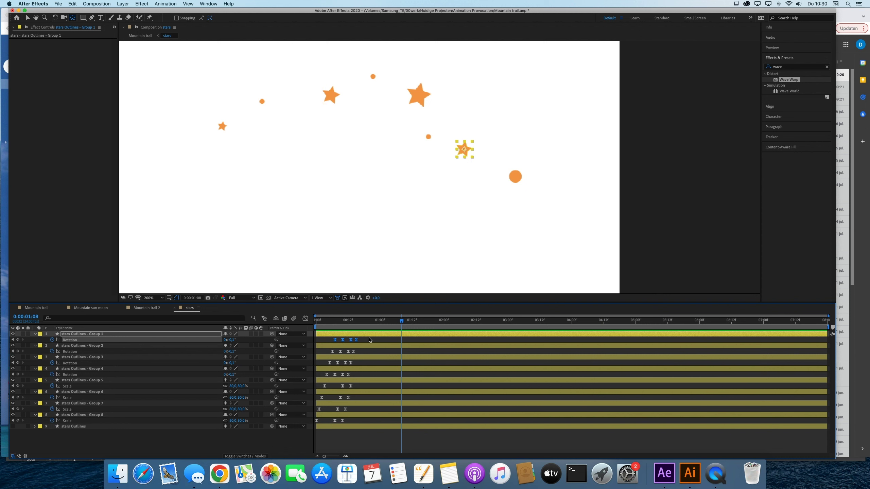
pyautogui.moveTo(371, 338); pyautogui.dragTo(332, 411)
pyautogui.click(345, 410)
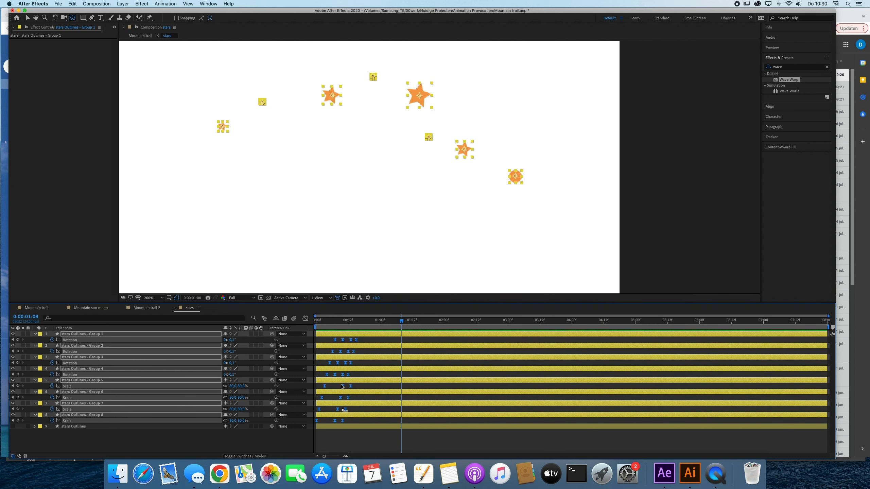
pyautogui.moveTo(345, 380); pyautogui.dragTo(357, 381)
pyautogui.press('super+z')
pyautogui.click(346, 376)
pyautogui.moveTo(363, 338); pyautogui.dragTo(293, 446)
pyautogui.moveTo(349, 375); pyautogui.dragTo(357, 376)
pyautogui.press('super+z')
# - Replay the animation and reveal every keyframed property, both scale and rotation, on all the star layers
pyautogui.moveTo(357, 340); pyautogui.dragTo(258, 326)
pyautogui.press('space')
pyautogui.moveTo(401, 348); pyautogui.dragTo(396, 346)
pyautogui.press('u')
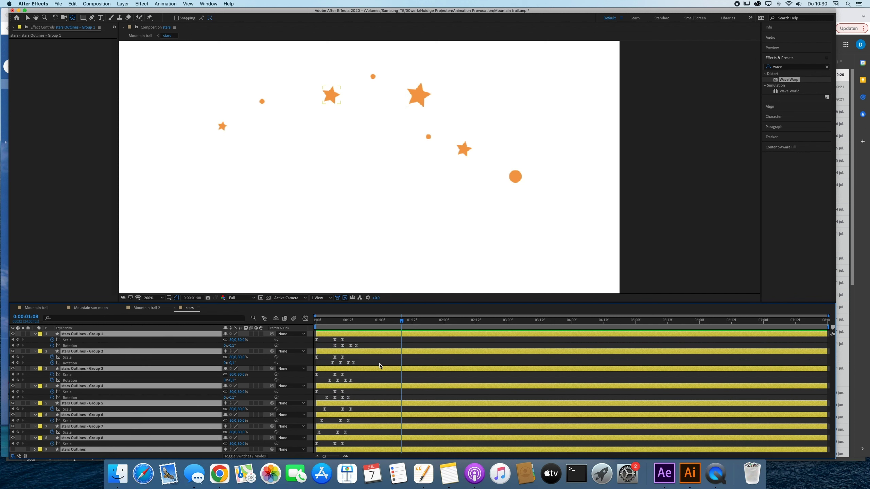
pyautogui.click(380, 364)
# - Shift the scale and rotation keyframes together so Groups 4, 3, 2 and 1 start at frames 5, 6, 8 and 9
pyautogui.moveTo(358, 394); pyautogui.dragTo(310, 391)
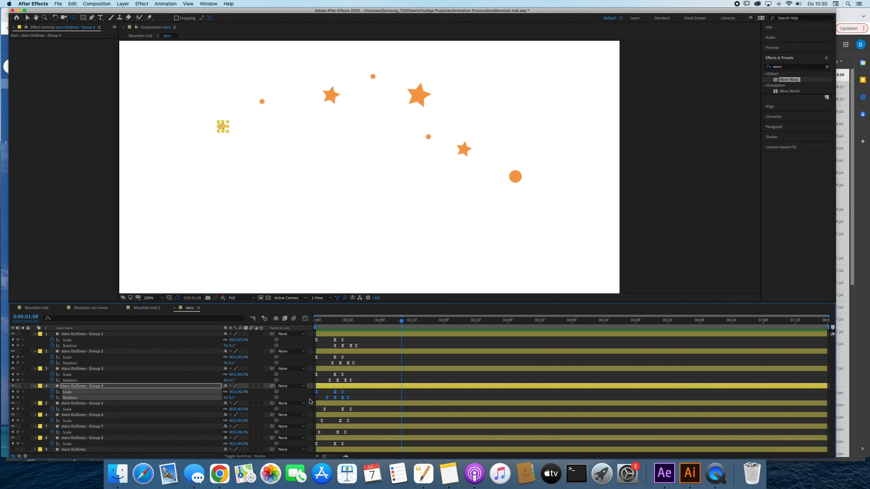
pyautogui.moveTo(365, 398); pyautogui.dragTo(334, 375)
pyautogui.moveTo(381, 337); pyautogui.dragTo(320, 368)
pyautogui.hotkey('alt', 'Right')
pyautogui.hotkey('alt', 'Right')
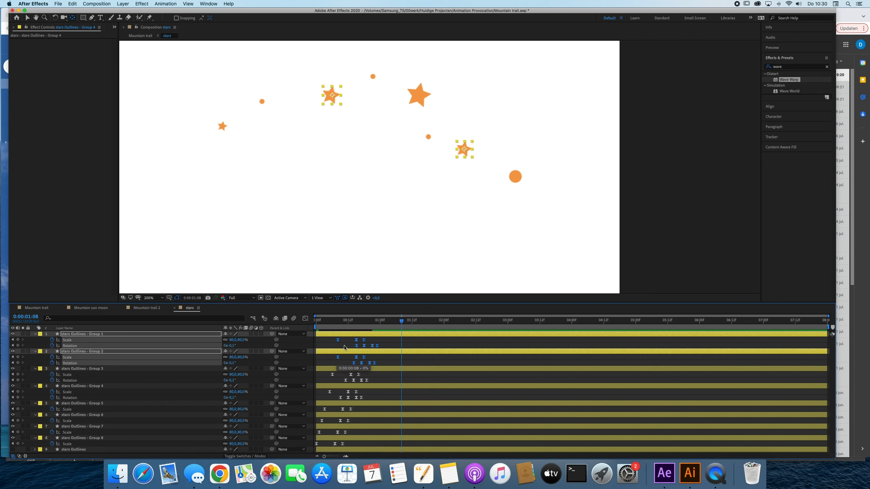
pyautogui.moveTo(385, 339); pyautogui.dragTo(341, 341)
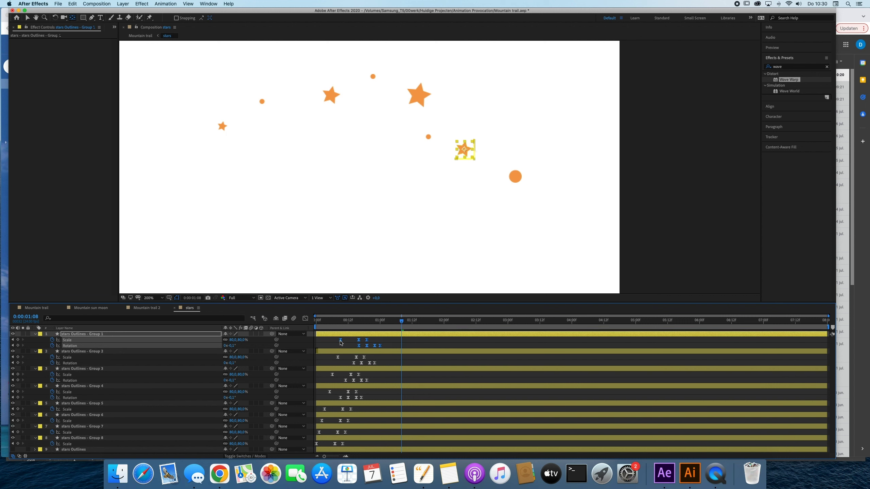
# - Play the stars composition repeatedly from the first frame to check the combined scale and rotation timing
pyautogui.press('space')
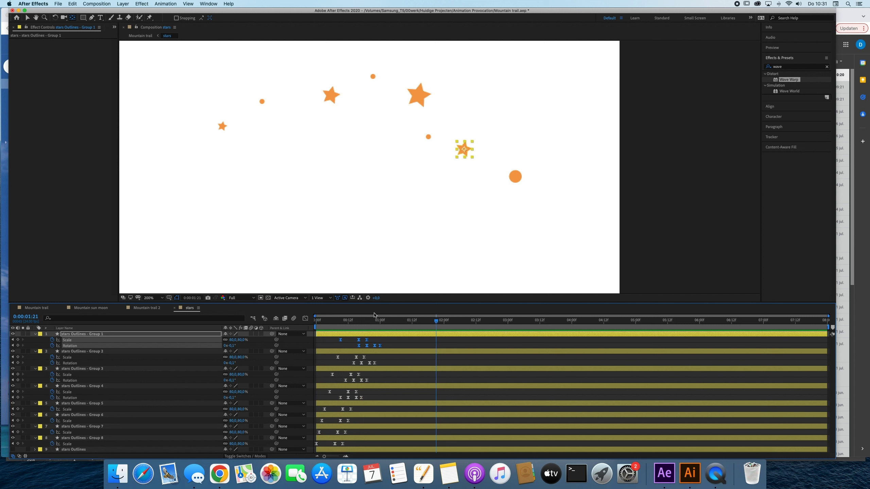
pyautogui.press('space')
pyautogui.press('space')
pyautogui.click(397, 385)
pyautogui.click(374, 340)
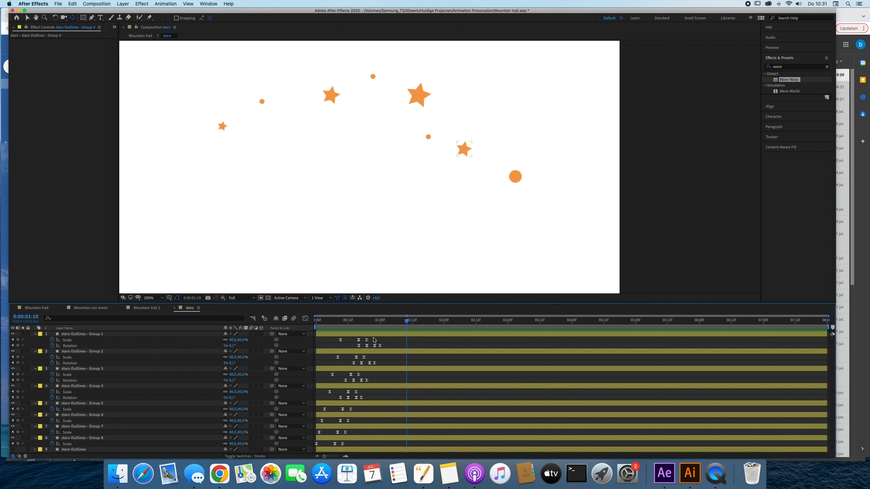
pyautogui.moveTo(380, 323); pyautogui.dragTo(240, 328)
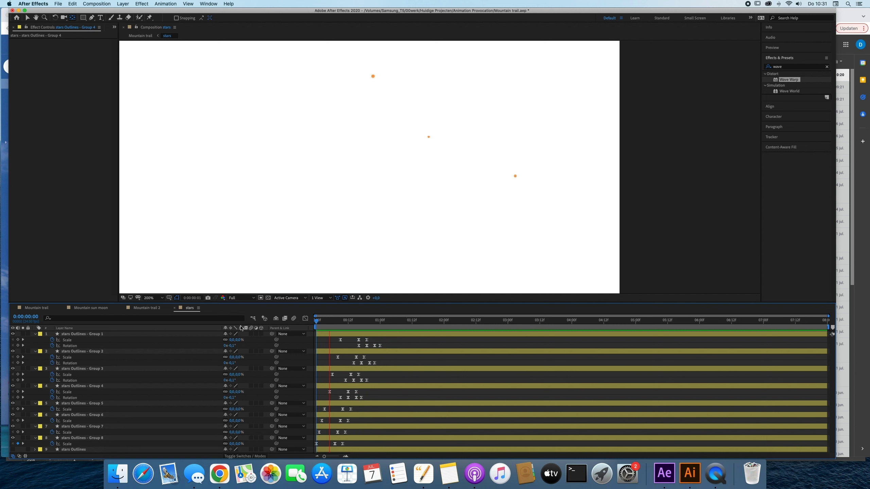
pyautogui.press('space')
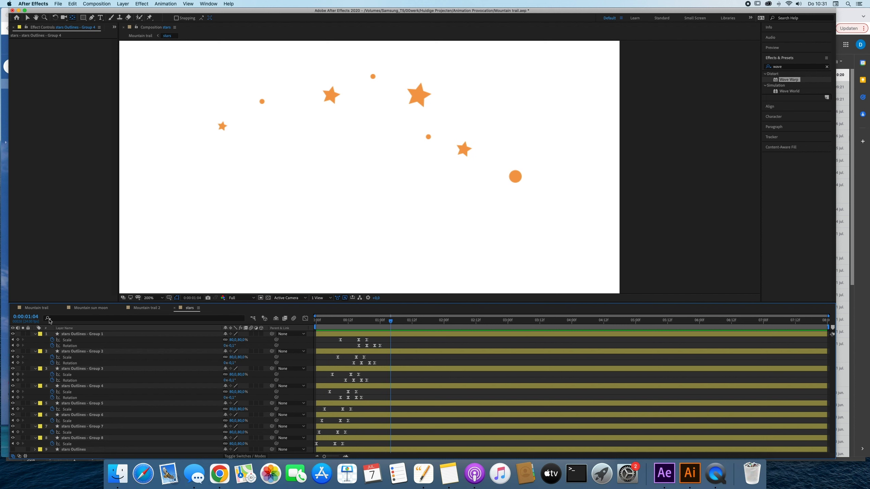
# - In the Mountain trail composition, slide the stars layer to start at the moon's first position keyframe and preview it
pyautogui.click(37, 308)
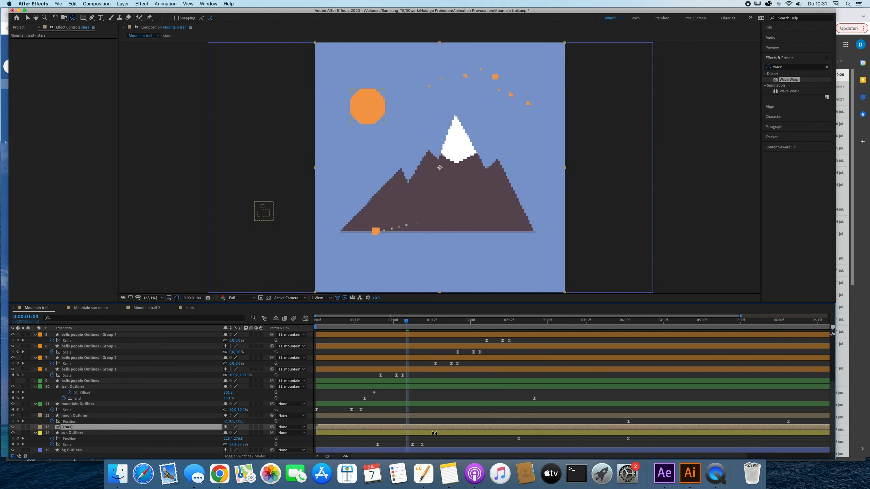
pyautogui.click(567, 438)
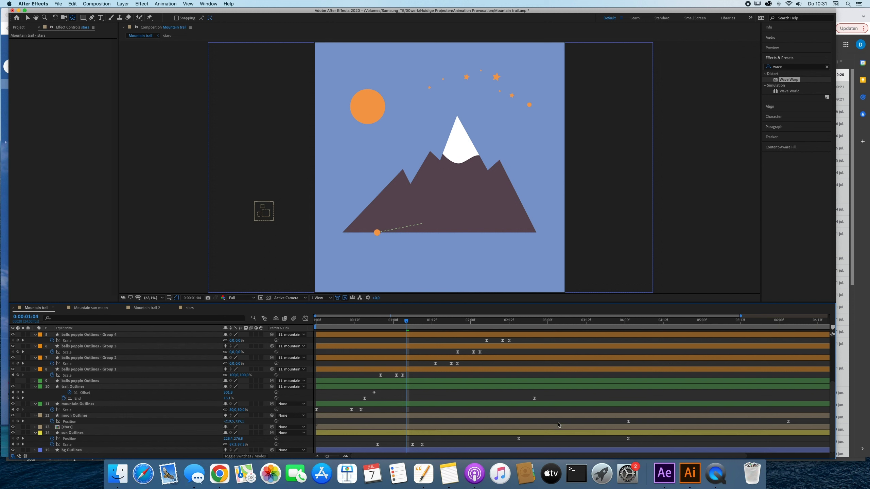
pyautogui.click(510, 430)
pyautogui.click(516, 416)
pyautogui.press('v')
pyautogui.click(517, 422)
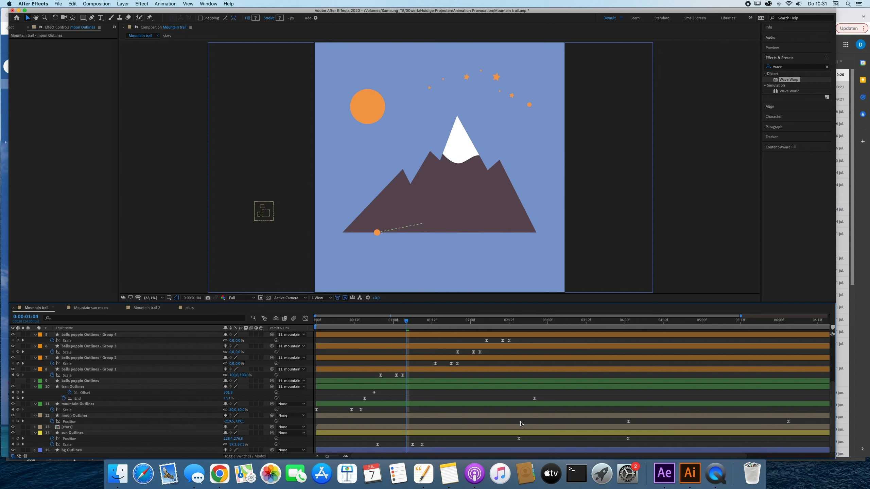
pyautogui.moveTo(518, 427); pyautogui.dragTo(703, 427)
pyautogui.moveTo(524, 322); pyautogui.dragTo(638, 322)
pyautogui.moveTo(578, 431); pyautogui.dragTo(704, 431)
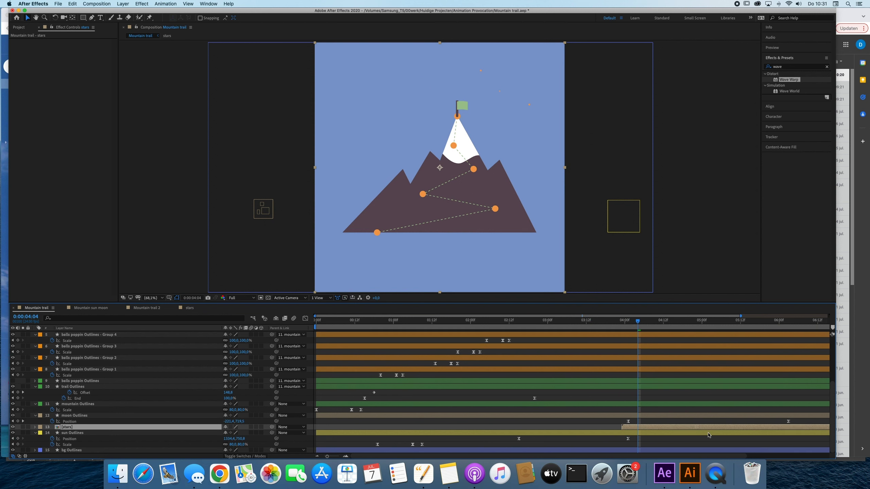
pyautogui.moveTo(638, 322)
pyautogui.mouseDown()
pyautogui.moveTo(624, 325)
pyautogui.moveTo(636, 335)
pyautogui.mouseUp()
pyautogui.press('space')
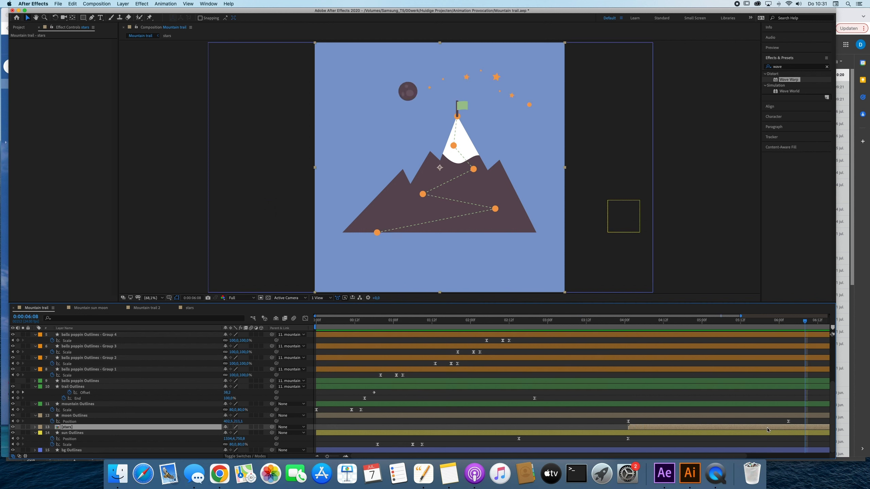
pyautogui.press('space')
# - Move the stars layer's start to the moon's last position keyframe and preview the stars' appearance
pyautogui.moveTo(694, 430); pyautogui.dragTo(751, 429)
pyautogui.click(563, 321)
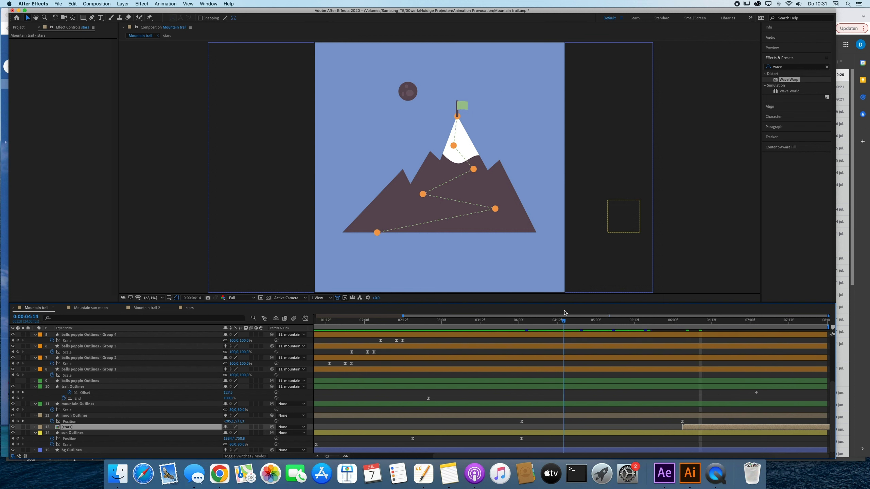
pyautogui.press('space')
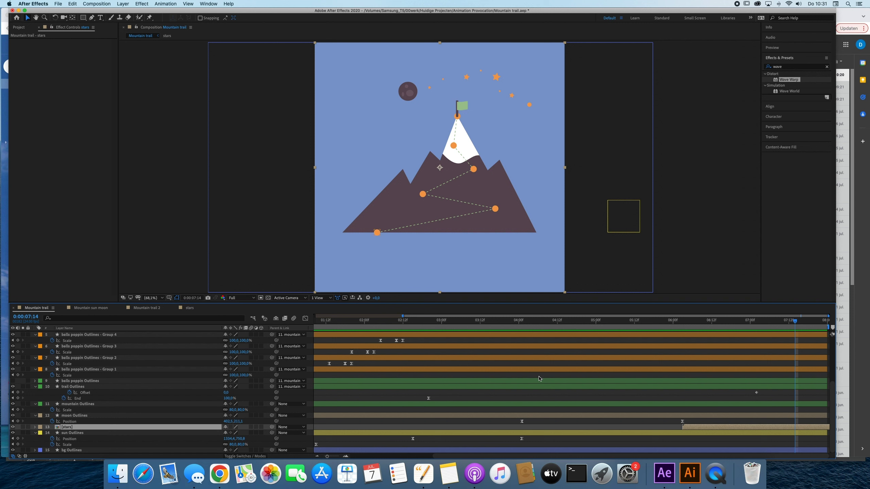
pyautogui.click(797, 322)
pyautogui.moveTo(822, 322); pyautogui.dragTo(702, 330)
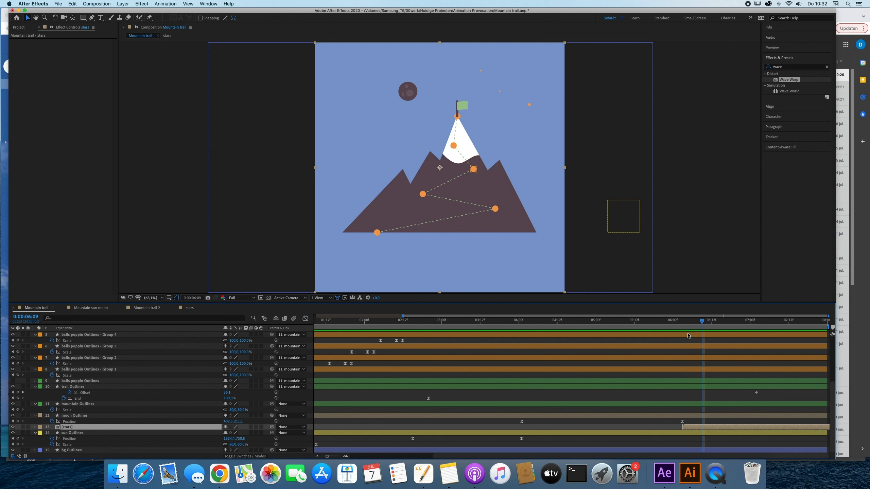
# - Look up the Composition Settings command and set the Mountain trail composition's duration to 0:00:105:00
pyautogui.press('super+k')
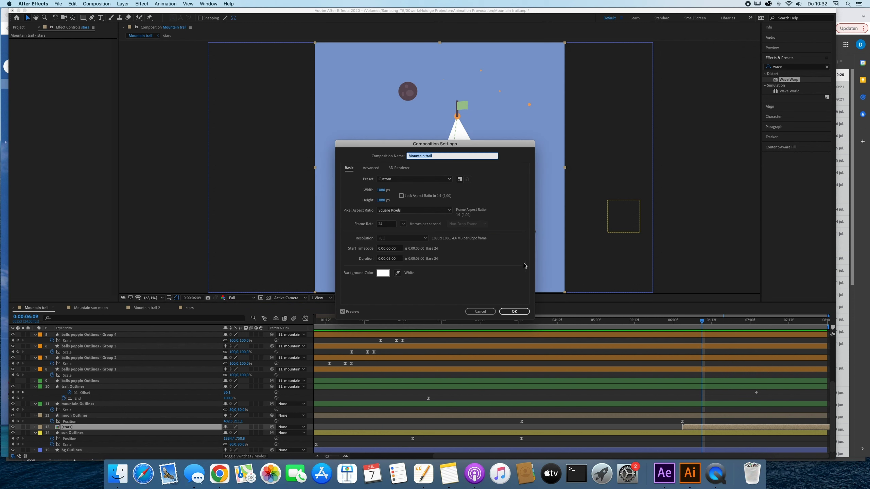
pyautogui.press('Escape')
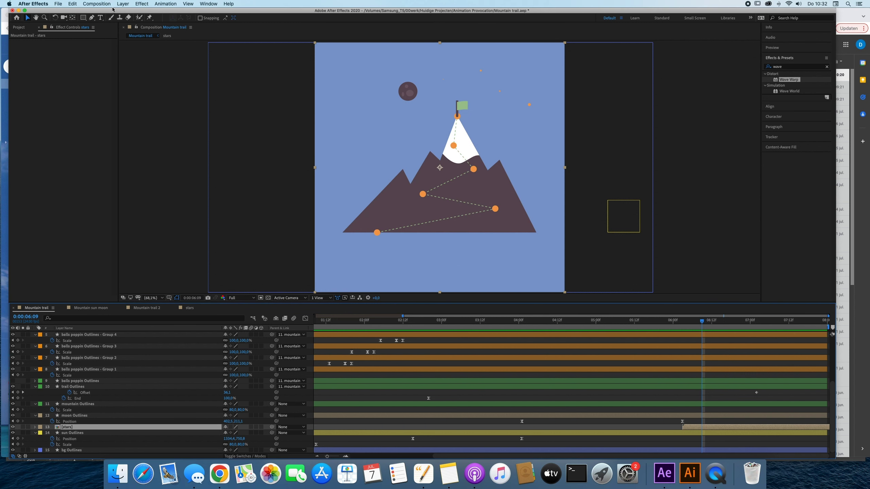
pyautogui.click(229, 4)
pyautogui.write('compo')
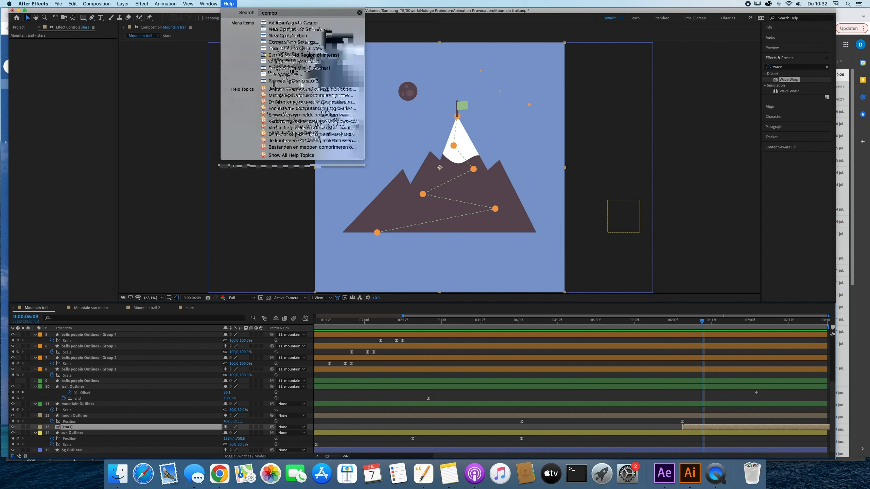
pyautogui.write('sition')
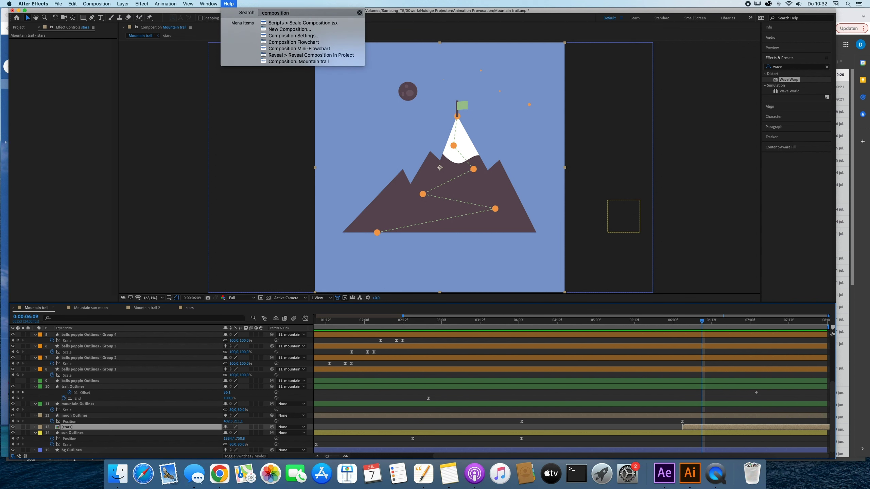
pyautogui.moveTo(280, 36)
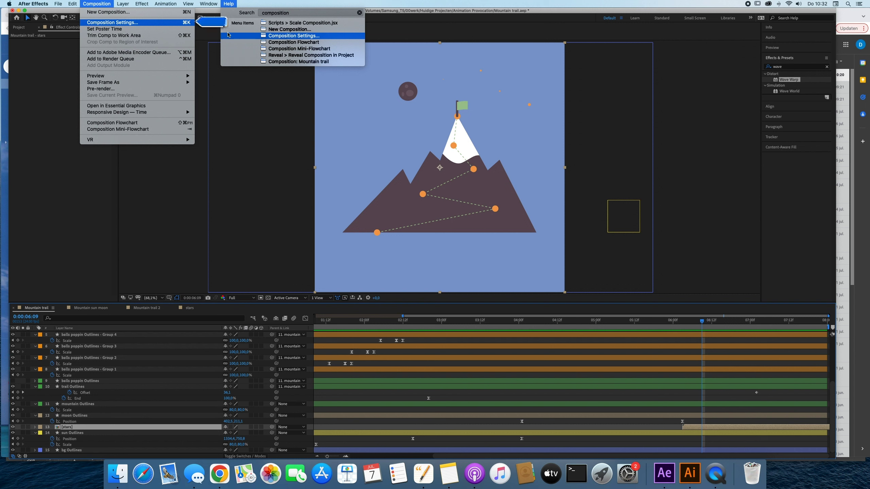
pyautogui.click(153, 24)
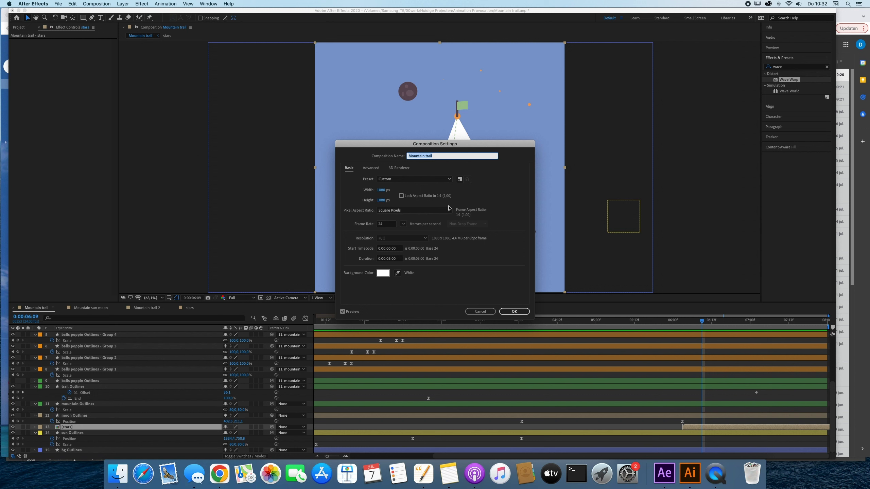
pyautogui.click(388, 259)
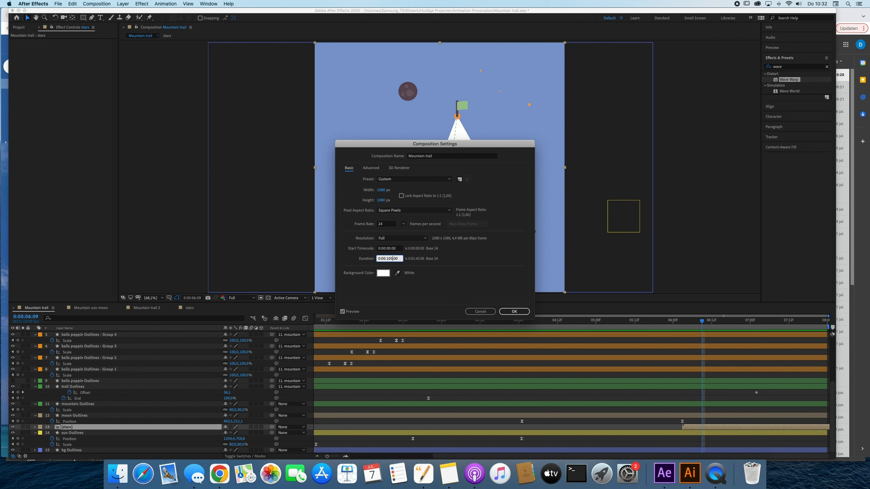
pyautogui.press('Return')
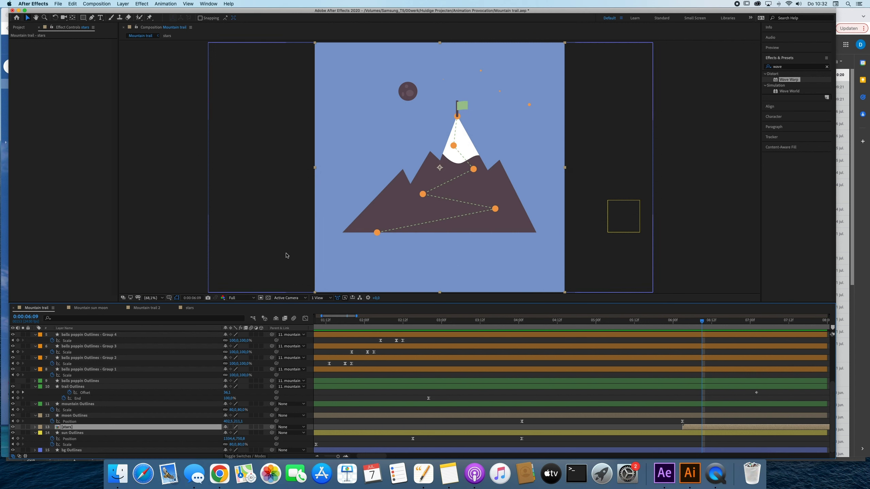
# - Set the Mountain trail composition's duration to 15 seconds
pyautogui.press('super+k')
pyautogui.click(389, 259)
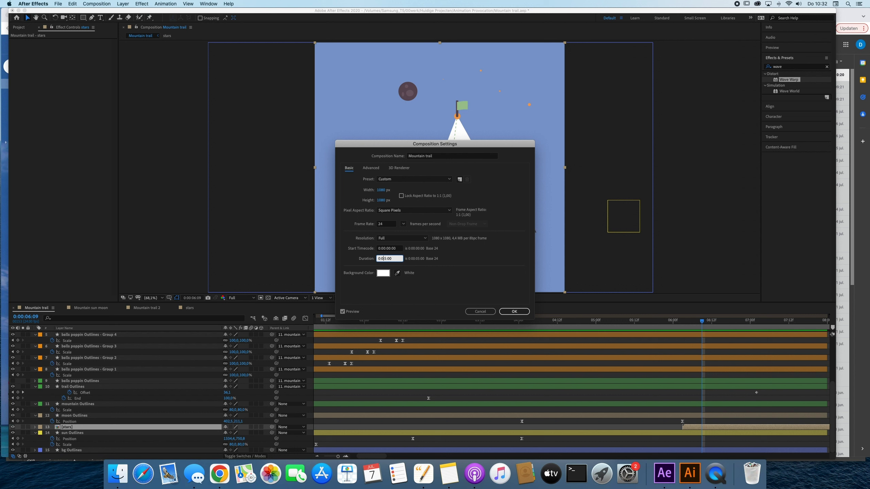
pyautogui.write('0:0:5:00')
pyautogui.press('Return')
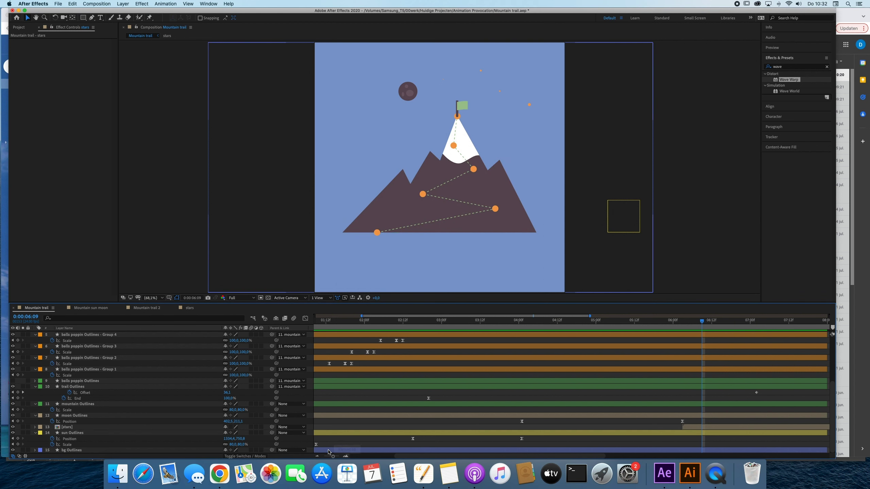
pyautogui.moveTo(333, 456); pyautogui.dragTo(324, 458)
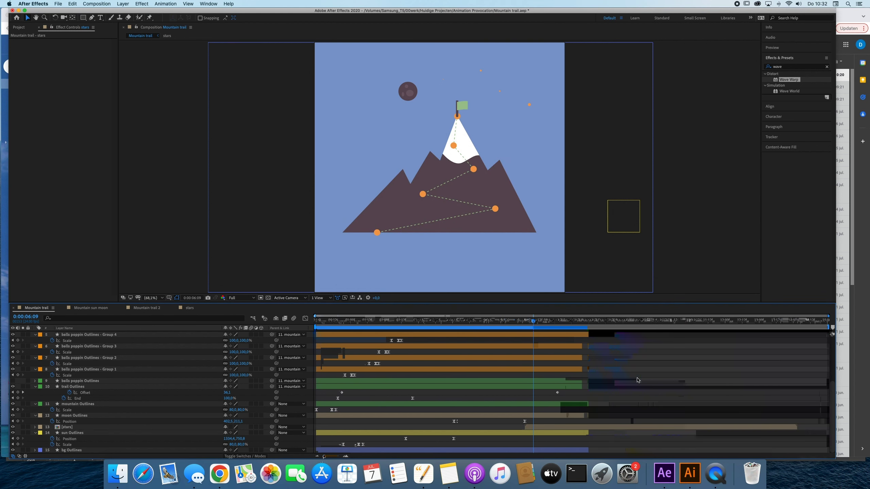
# - Extend all the layers that end at eight seconds to the end of the 15-second composition
pyautogui.press('super+a')
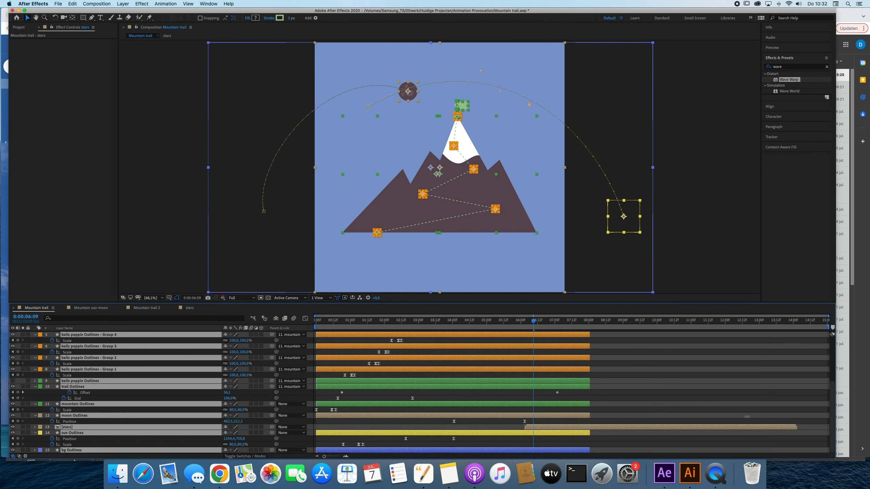
pyautogui.moveTo(591, 417); pyautogui.dragTo(829, 415)
pyautogui.scroll(5, 673, 394)
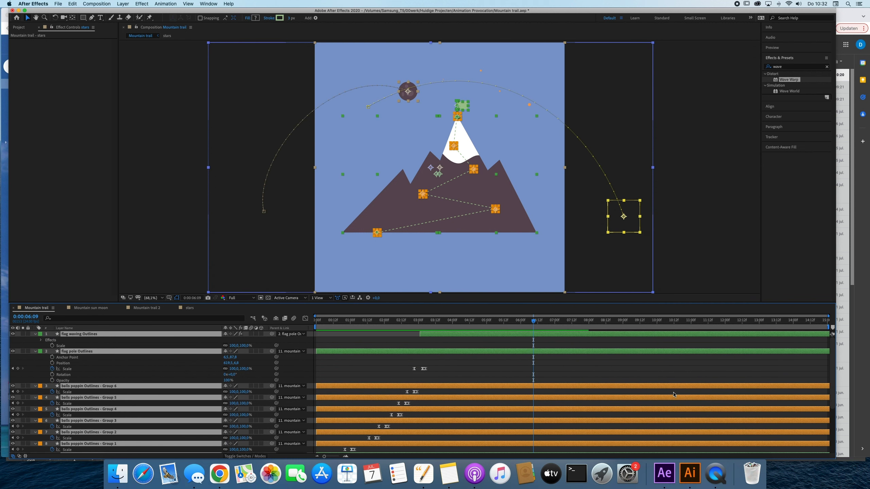
pyautogui.click(477, 373)
# - Preview the extended composition from 0:00:02:16 through the stars' appearance
pyautogui.click(429, 330)
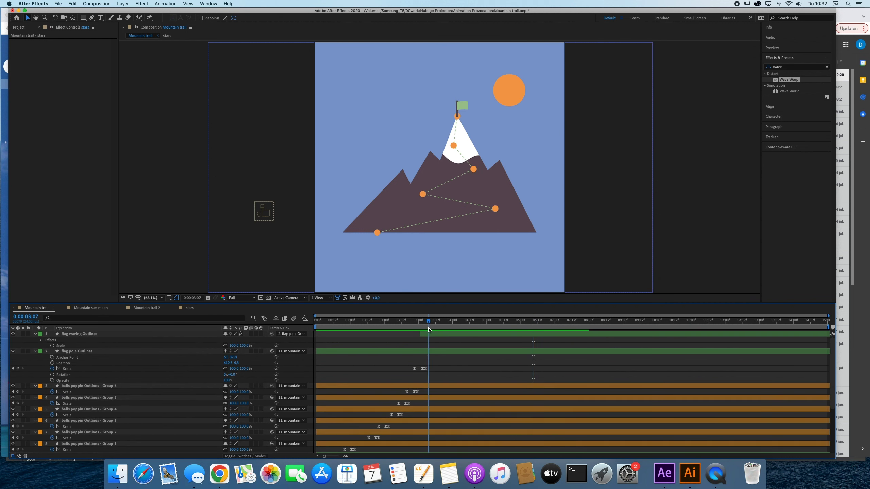
pyautogui.click(407, 322)
pyautogui.press('space')
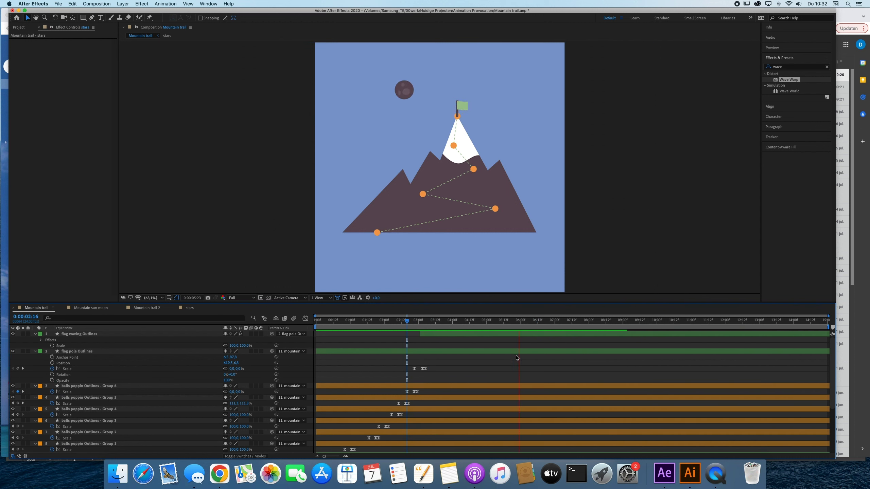
pyautogui.press('space')
pyautogui.scroll(-1, 613, 394)
pyautogui.scroll(-5, 613, 394)
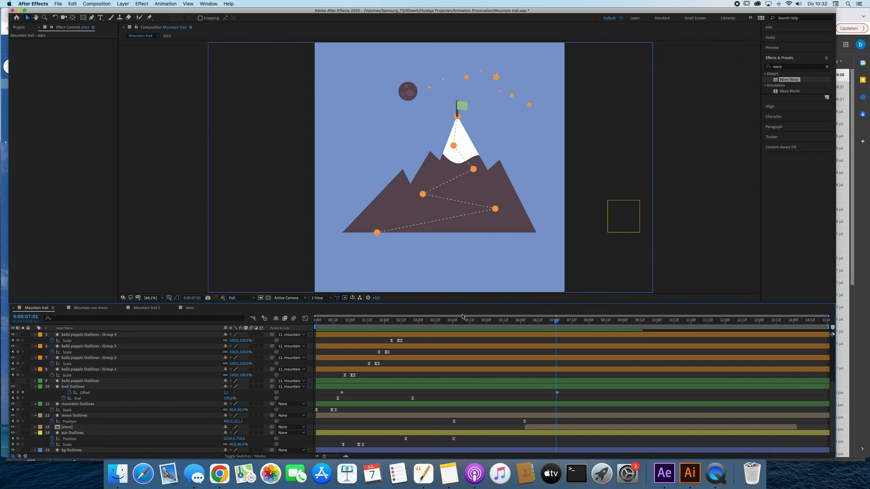
# - Shift the moon layer earlier so its arrival keyframe falls just before five seconds, and preview the timing
pyautogui.moveTo(463, 321); pyautogui.dragTo(426, 321)
pyautogui.press('space')
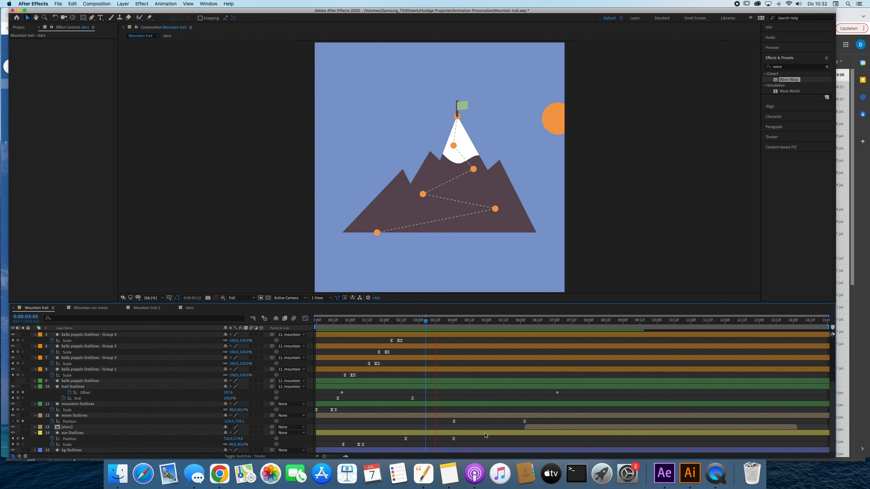
pyautogui.press('space')
pyautogui.click(460, 416)
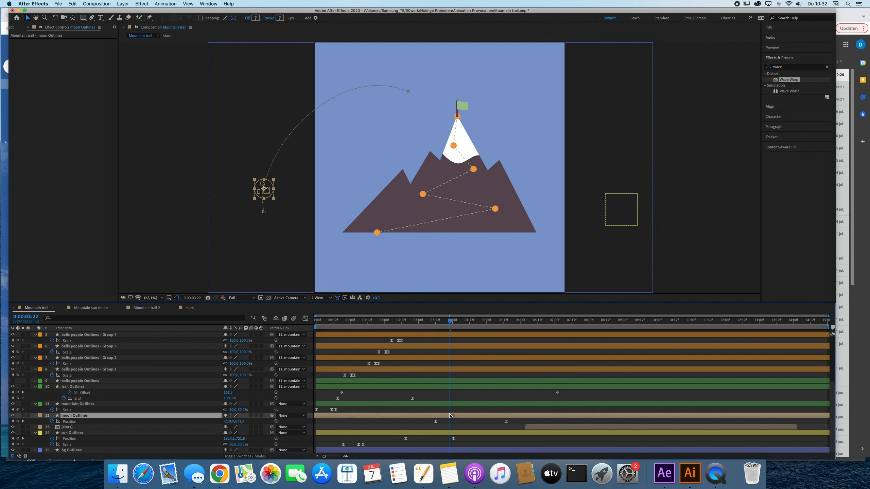
pyautogui.moveTo(450, 416); pyautogui.dragTo(429, 416)
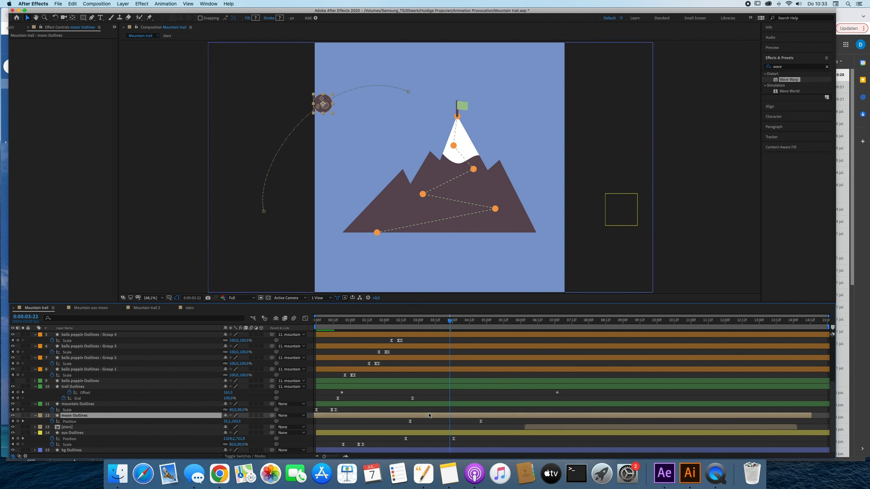
pyautogui.press('space')
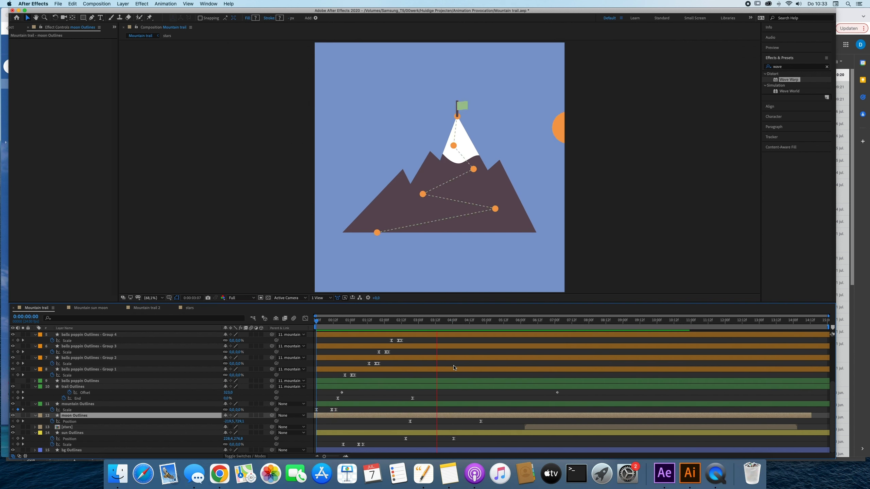
pyautogui.press('space')
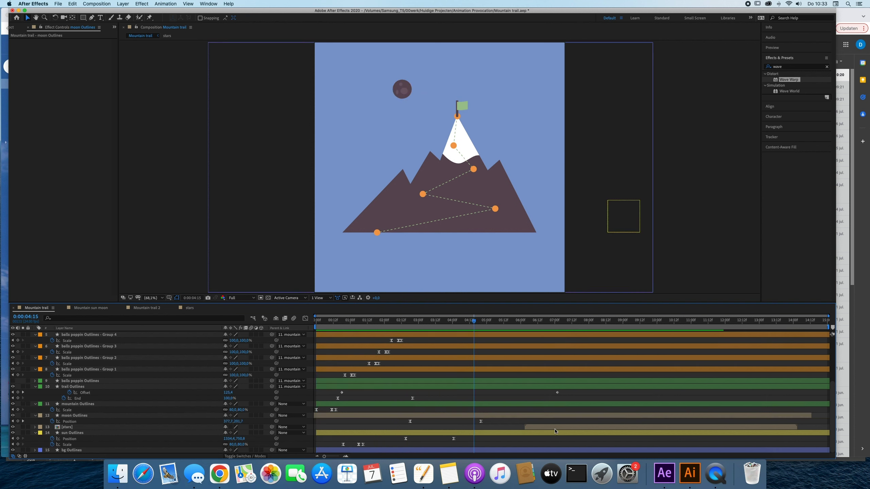
# - Shift the stars layer earlier so it begins at about four seconds, and preview from 0:00:04:15
pyautogui.moveTo(557, 430); pyautogui.dragTo(492, 433)
pyautogui.press('space')
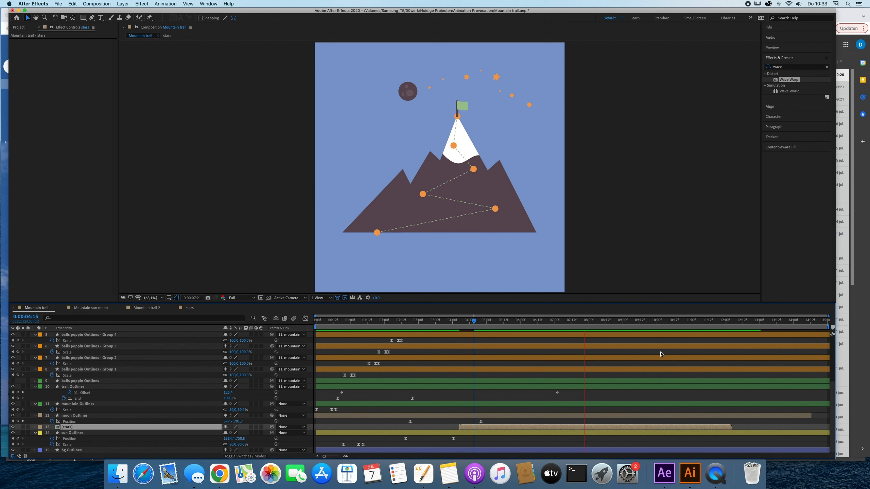
pyautogui.press('space')
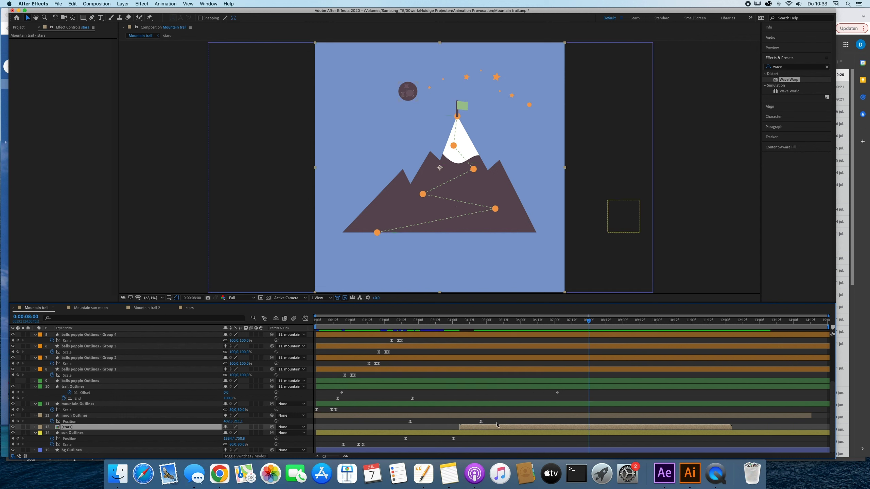
# - Add a Position keyframe for the moon at 0:00:08:00 and move the moon off the composition's right side at 0:00:10:10
pyautogui.click(527, 416)
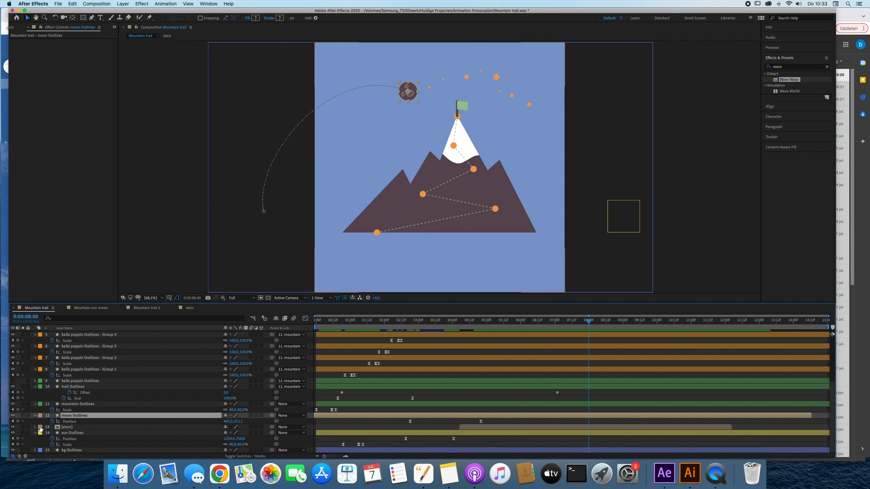
pyautogui.click(18, 421)
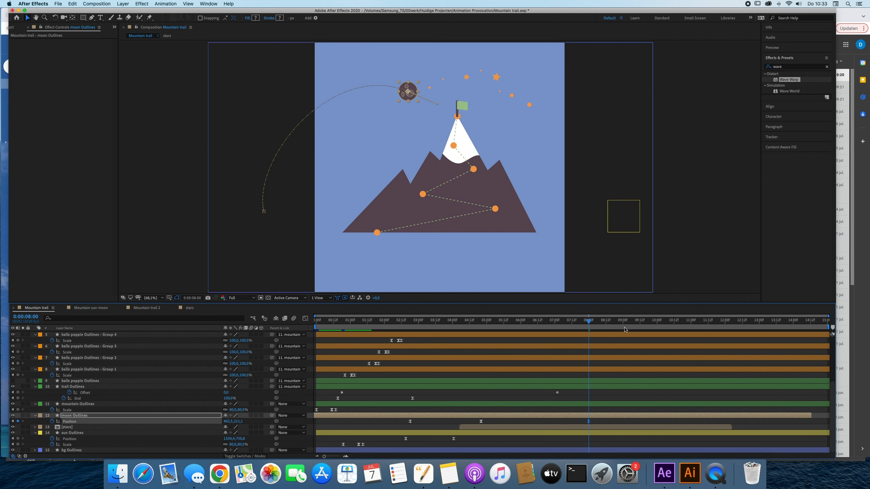
pyautogui.click(671, 320)
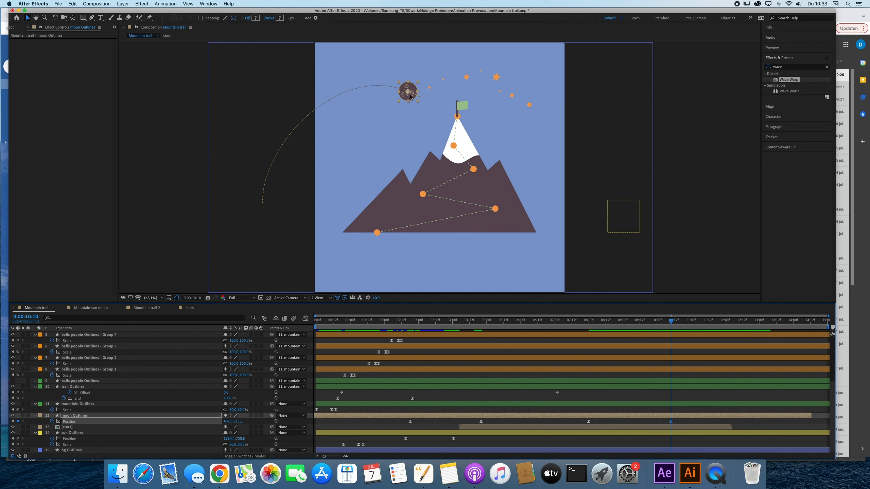
pyautogui.moveTo(409, 93); pyautogui.dragTo(646, 230)
# - Undo the accidental move of the stars layer and place the moon farther beyond the composition's lower right side at 0:00:10:10
pyautogui.moveTo(421, 98); pyautogui.dragTo(434, 74)
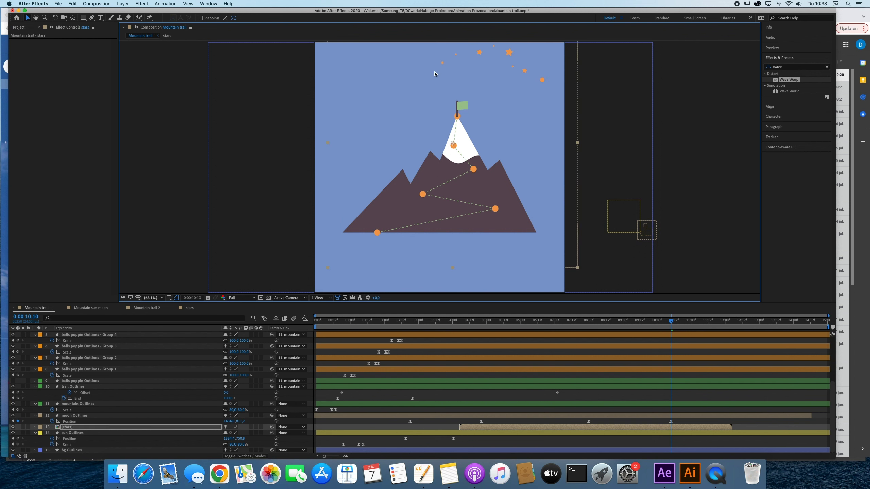
pyautogui.press('cmd+z')
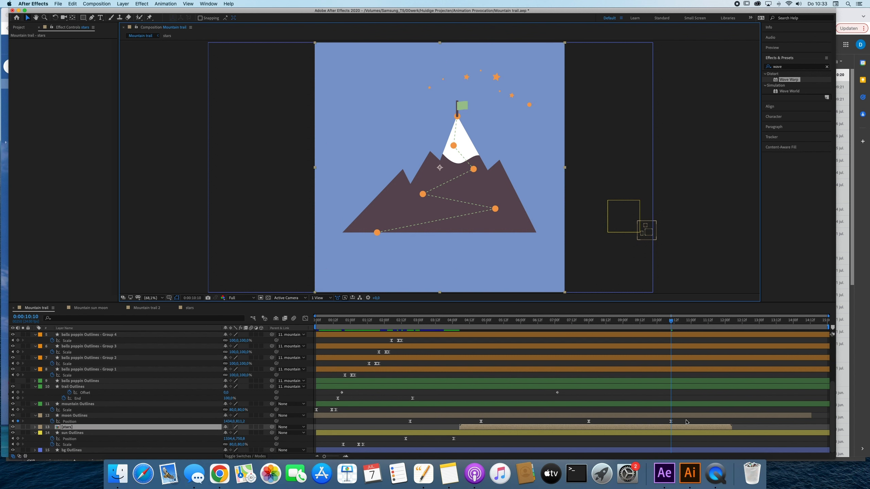
pyautogui.click(670, 422)
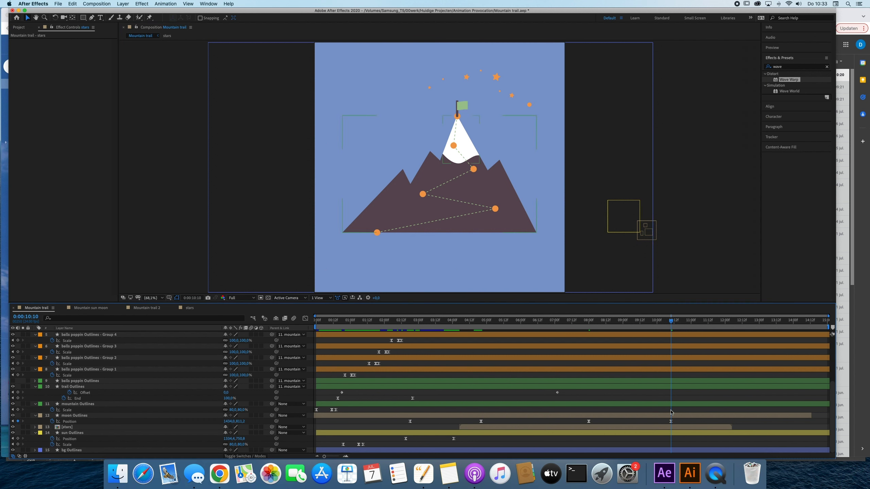
pyautogui.click(670, 422)
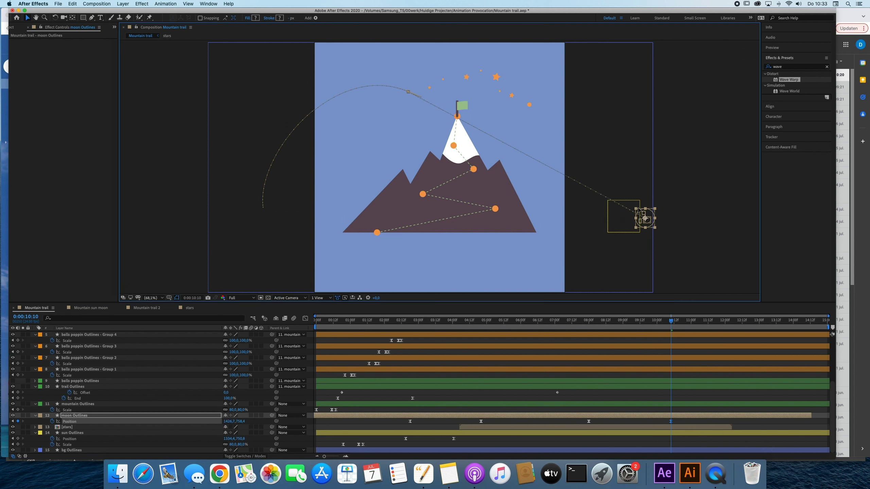
pyautogui.moveTo(648, 234); pyautogui.dragTo(650, 257)
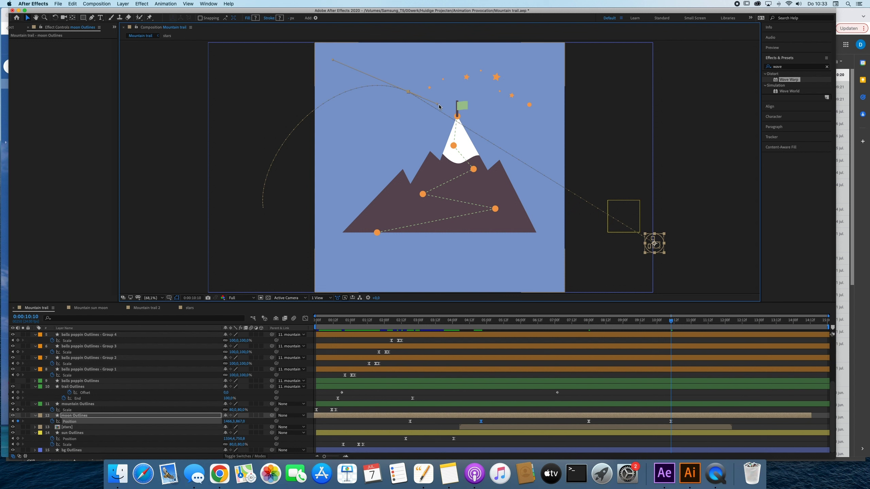
# - Examine the moon's Position curves in the Graph Editor and preview its motion from 0:00:04:16
pyautogui.moveTo(440, 107); pyautogui.dragTo(334, 58)
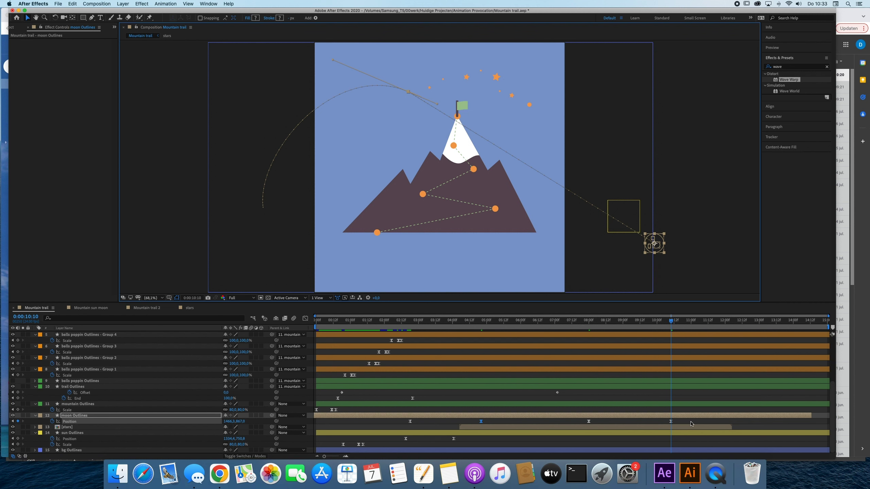
pyautogui.moveTo(692, 424); pyautogui.dragTo(390, 432)
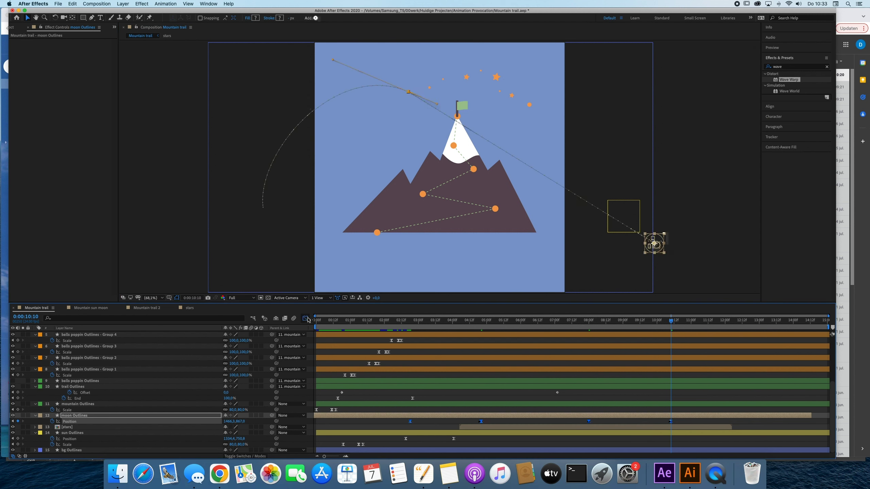
pyautogui.click(305, 319)
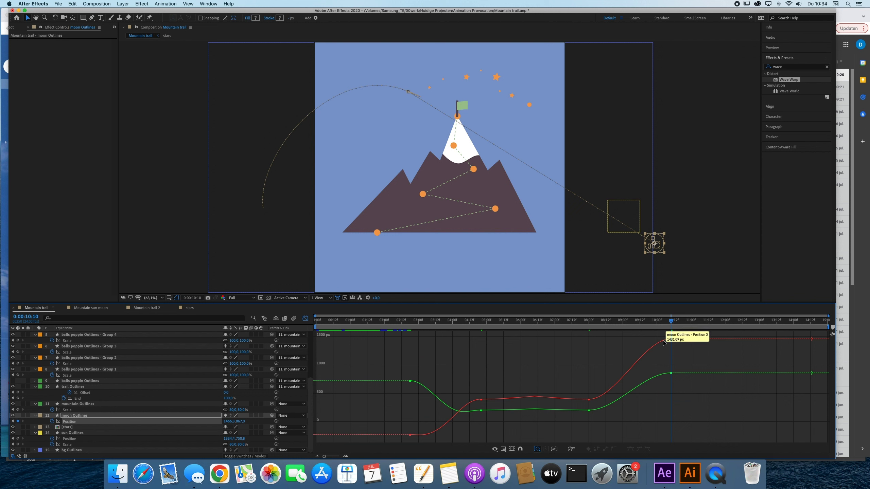
pyautogui.moveTo(680, 334); pyautogui.dragTo(404, 443)
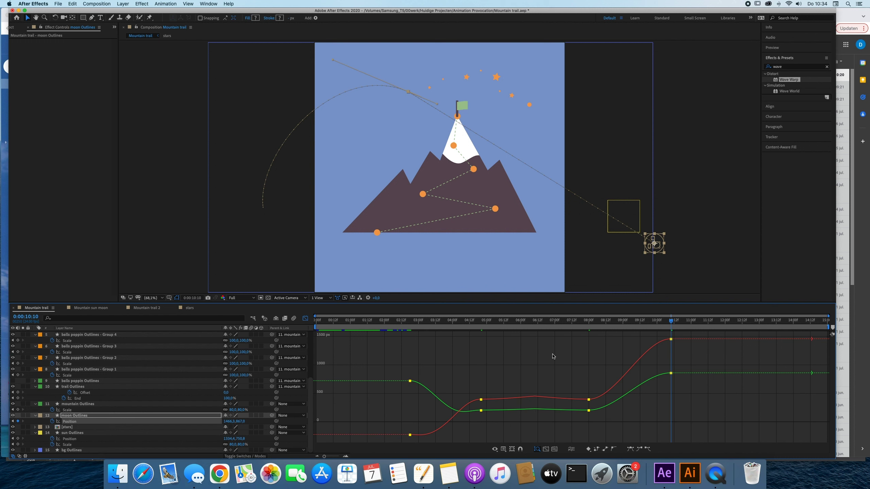
pyautogui.moveTo(565, 320); pyautogui.dragTo(475, 322)
pyautogui.click(570, 369)
pyautogui.press('space')
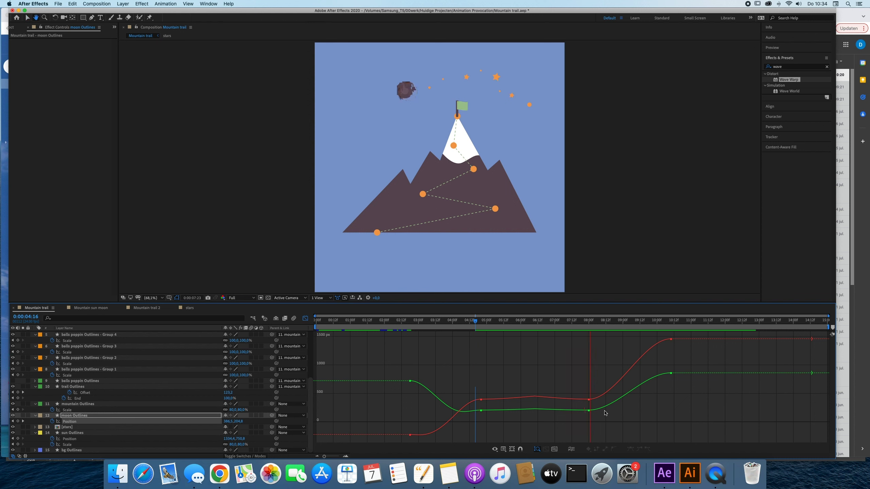
pyautogui.press('space')
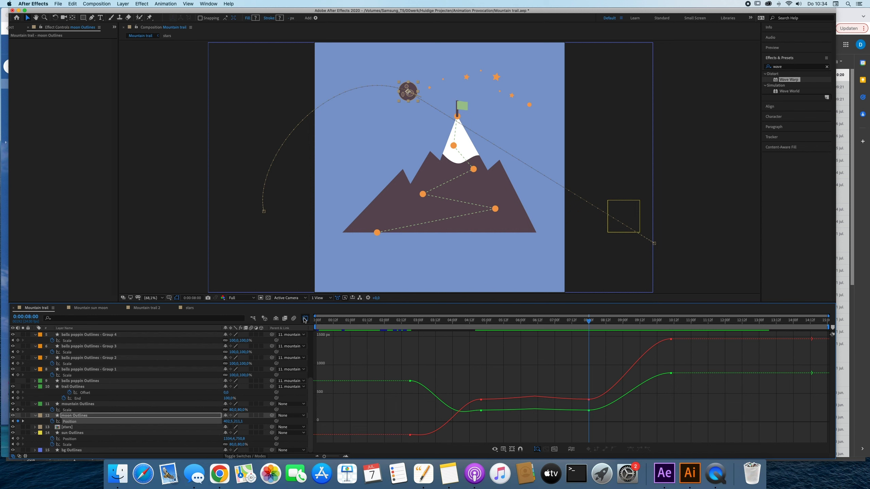
# - Change the keyframe interpolation of the moon's two middle Position keyframes and preview the motion from 0:00:03:13
pyautogui.click(304, 319)
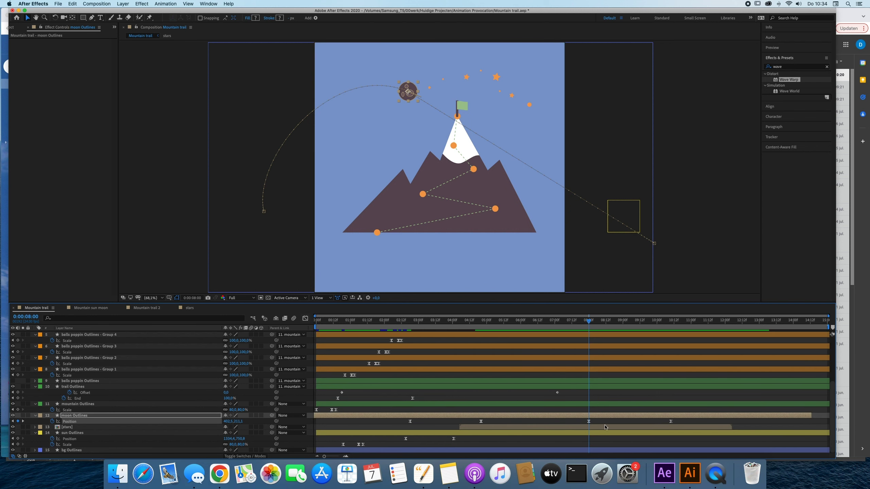
pyautogui.moveTo(611, 429); pyautogui.dragTo(455, 422)
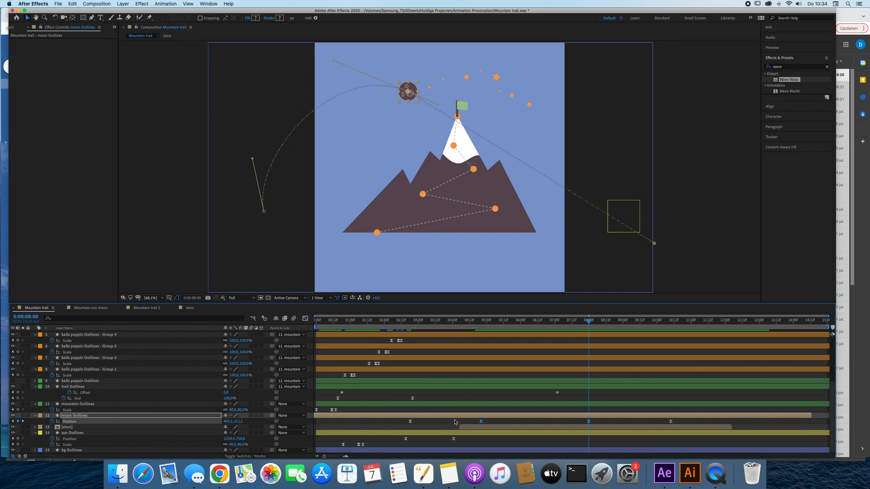
pyautogui.rightClick(480, 423)
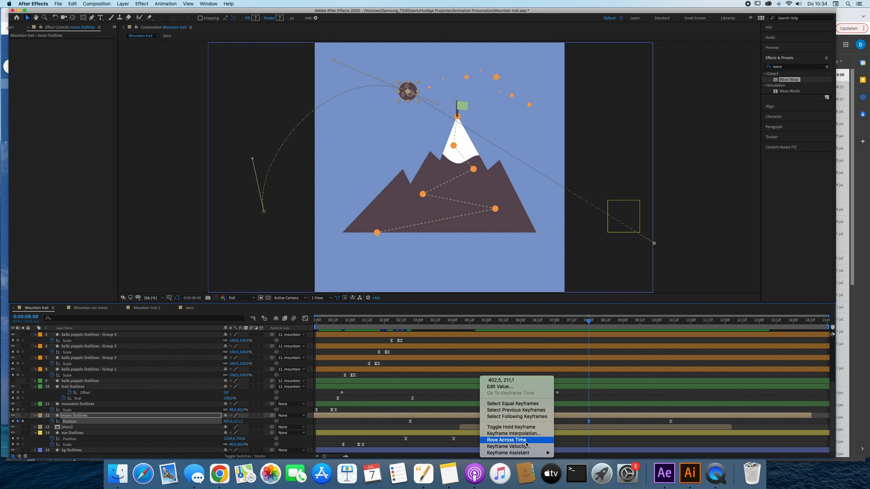
pyautogui.moveTo(537, 453)
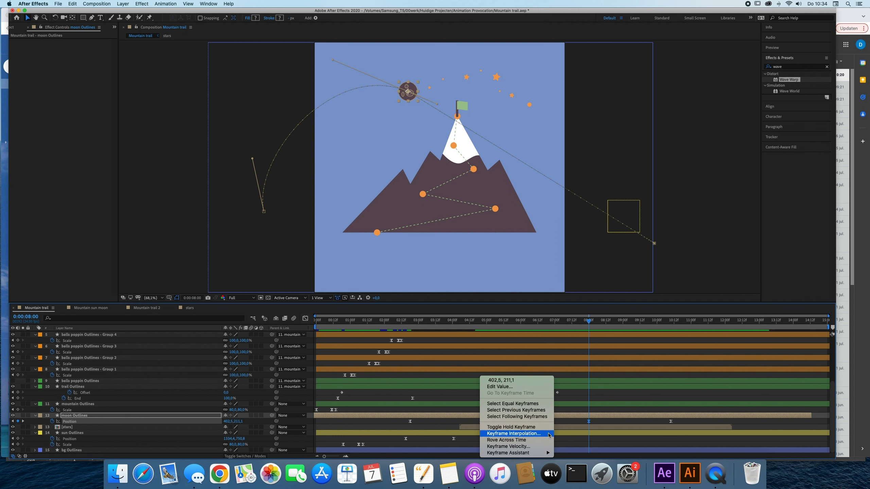
pyautogui.click(527, 431)
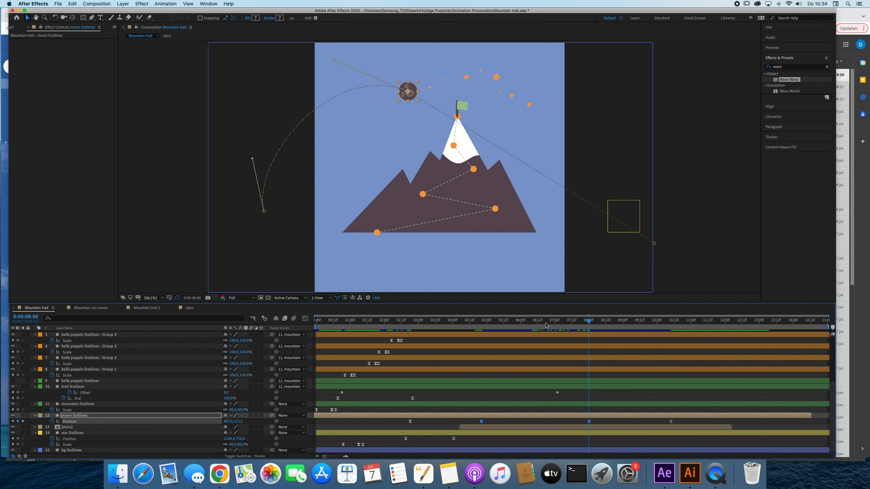
pyautogui.press('space')
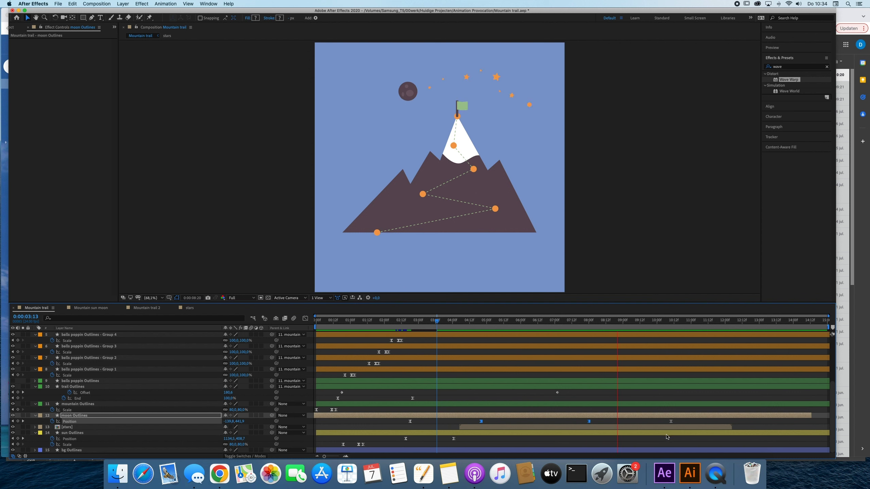
pyautogui.press('space')
pyautogui.press('space')
pyautogui.press('space')
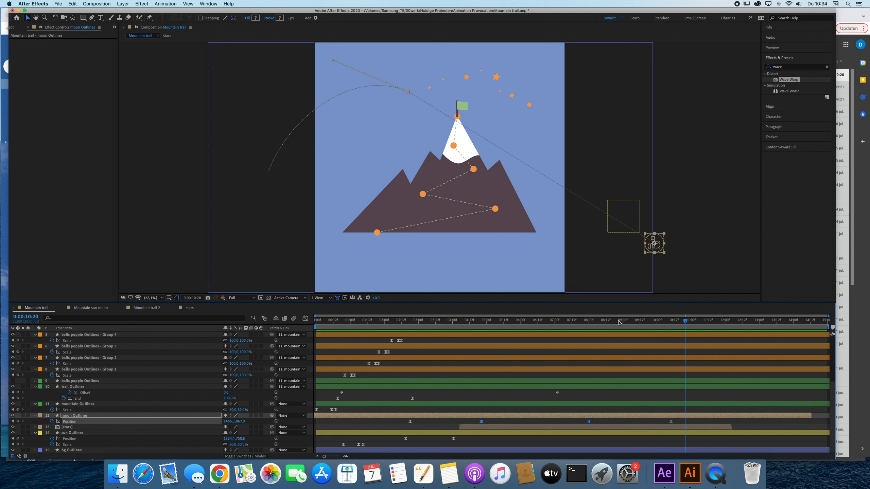
# - Add another Position keyframe for the moon at 0:00:08:03 and preview its exit
pyautogui.moveTo(619, 322); pyautogui.dragTo(590, 330)
pyautogui.click(538, 441)
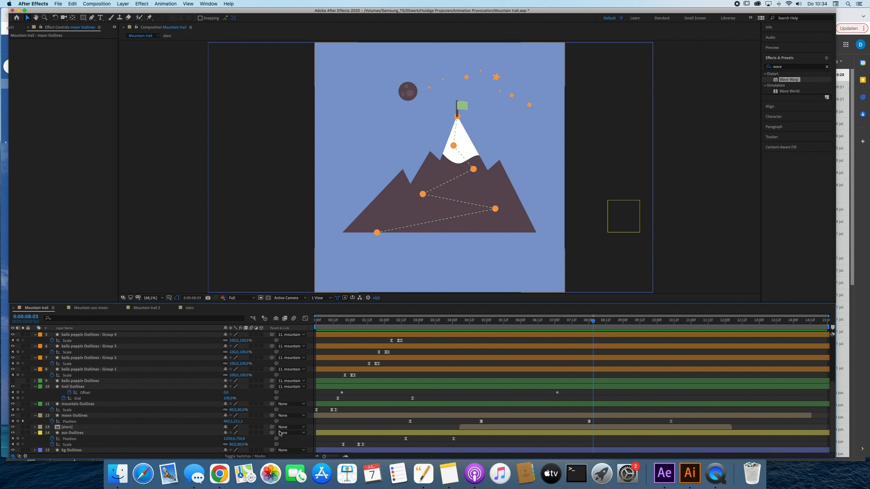
pyautogui.click(69, 421)
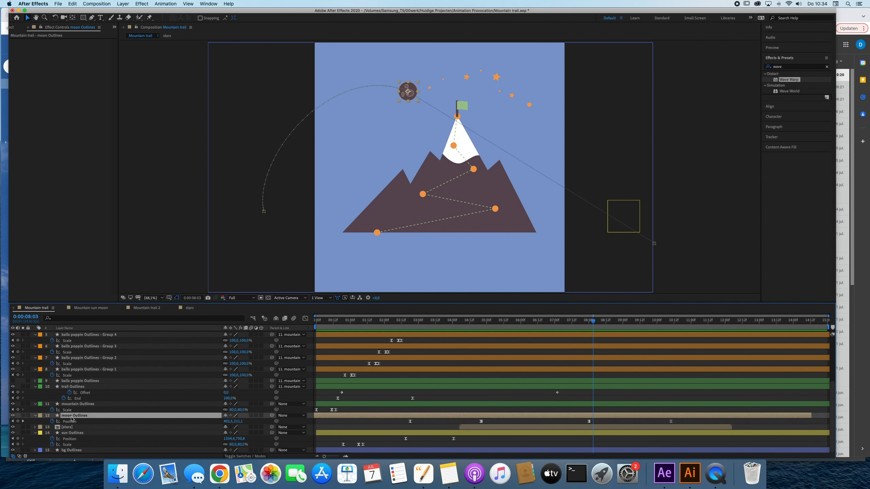
pyautogui.click(18, 421)
pyautogui.press('space')
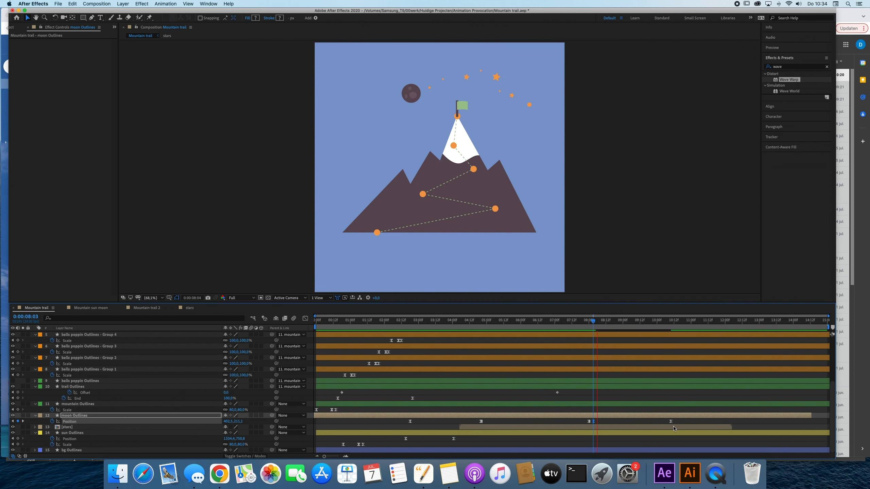
pyautogui.press('space')
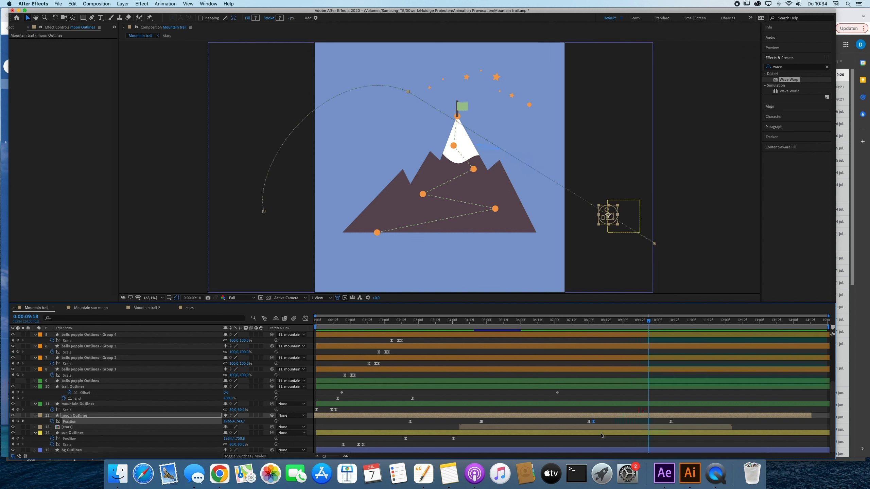
# - Move the moon slightly to the left at the 0:00:08:03 Position keyframe
pyautogui.press('j')
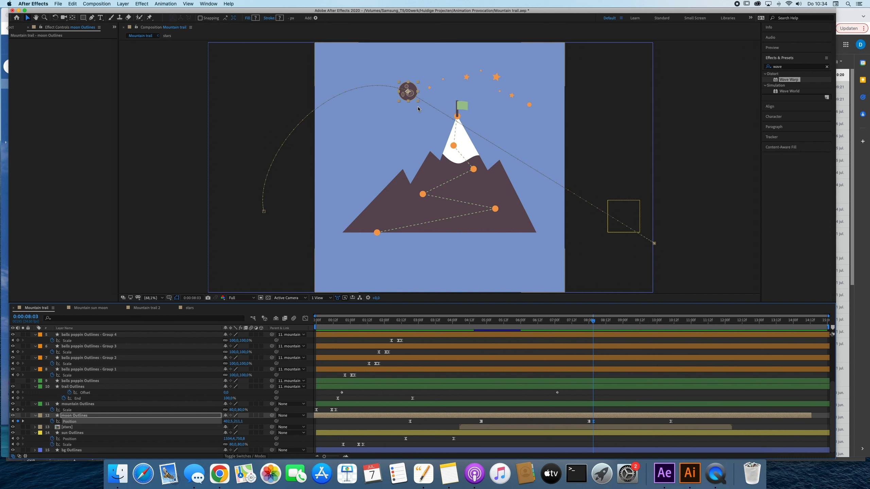
pyautogui.scroll(3, 418, 109)
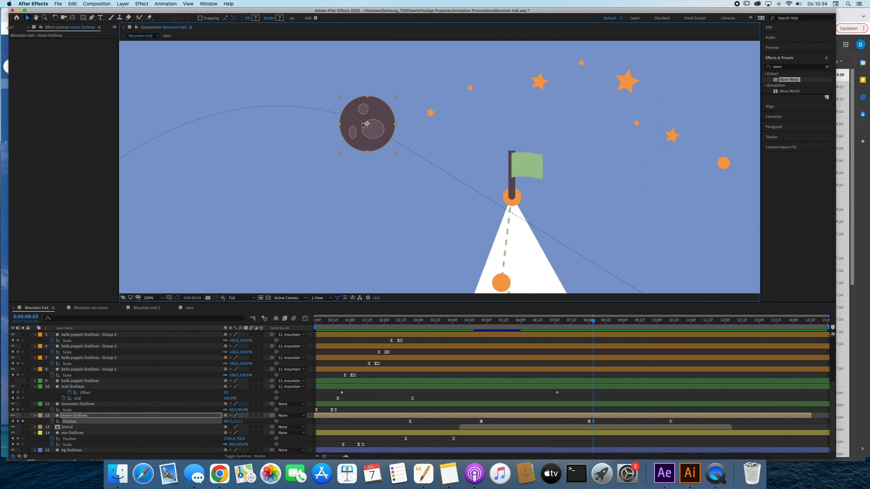
pyautogui.moveTo(393, 130)
pyautogui.mouseDown()
pyautogui.moveTo(424, 112)
pyautogui.moveTo(396, 122)
pyautogui.mouseUp()
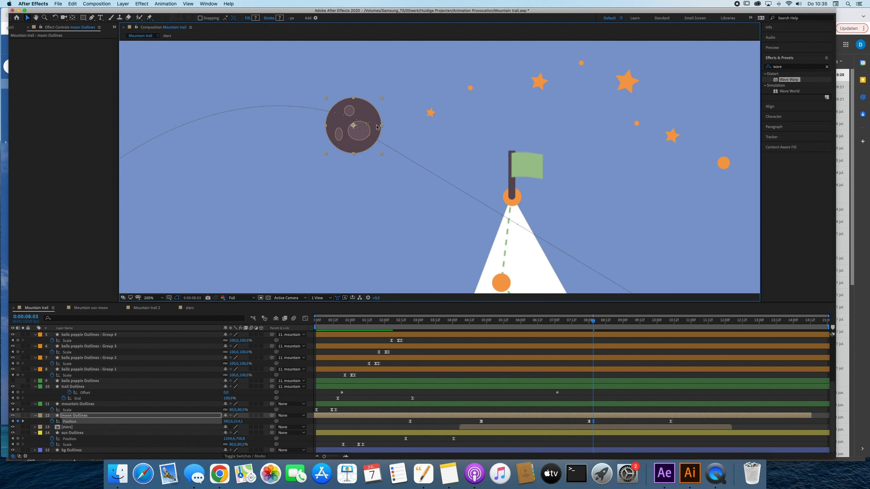
# - Undo the moon's last repositioning and show the Position curves in the Graph Editor with the last two keyframes selected
pyautogui.press('super+z')
pyautogui.press('super+z')
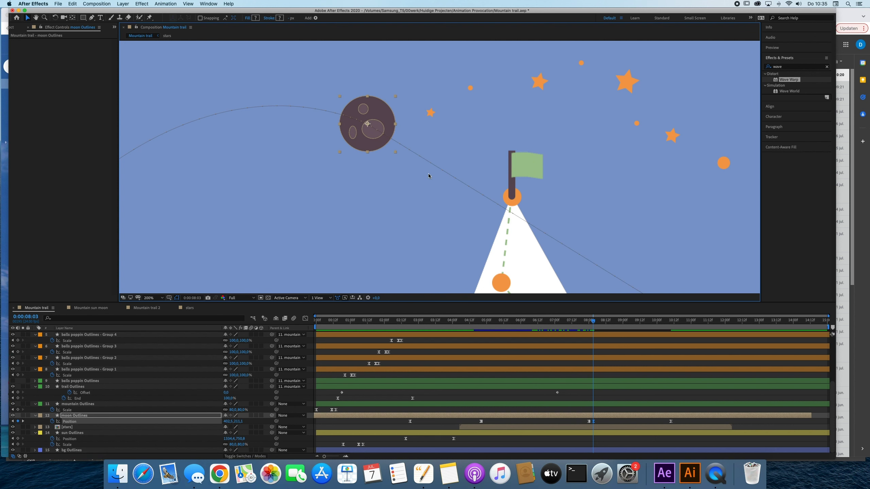
pyautogui.moveTo(688, 424); pyautogui.dragTo(591, 422)
pyautogui.click(306, 319)
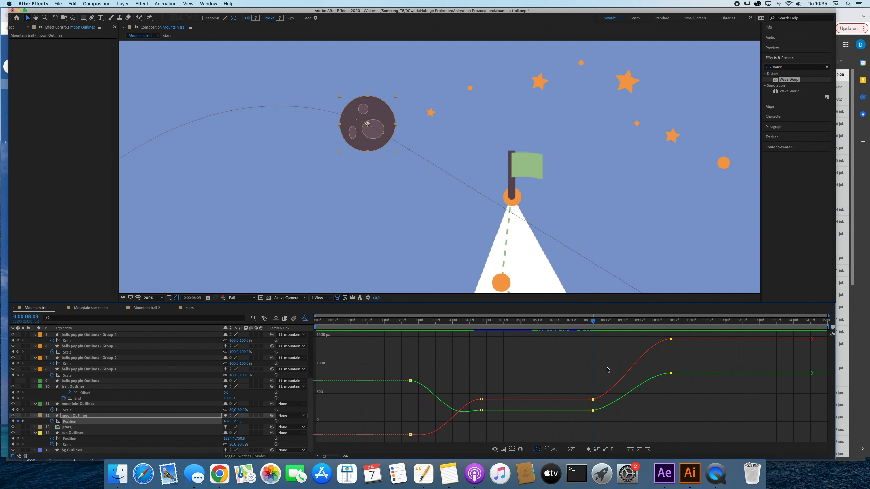
# - Separate the moon's Position property into individual X Position and Y Position dimensions
pyautogui.moveTo(600, 384); pyautogui.dragTo(591, 413)
pyautogui.moveTo(688, 336); pyautogui.dragTo(399, 438)
pyautogui.click(483, 394)
pyautogui.rightClick(73, 424)
pyautogui.click(128, 403)
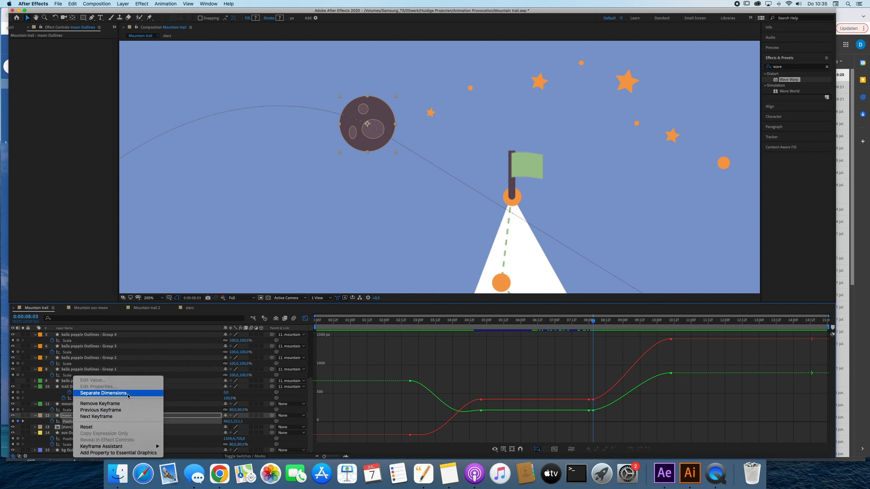
pyautogui.click(128, 396)
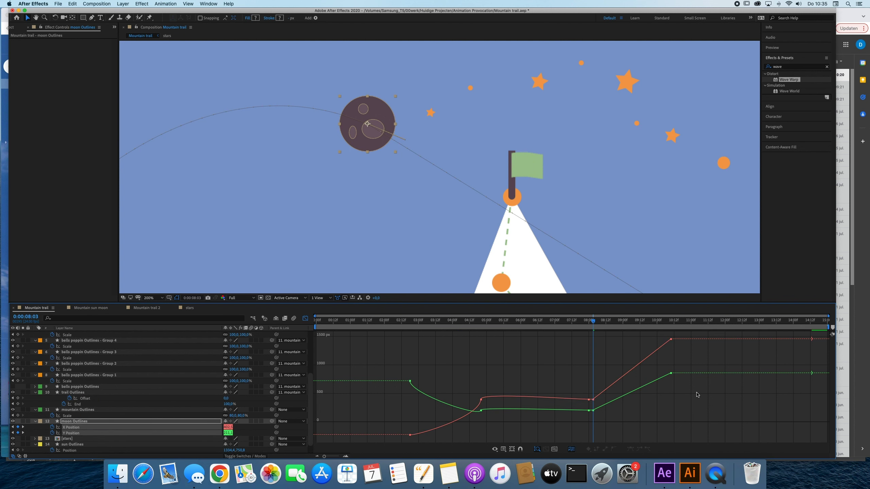
# - Apply Easy Ease to the moon's X and Y Position keyframes at 0:00:08:03
pyautogui.moveTo(601, 374); pyautogui.dragTo(591, 410)
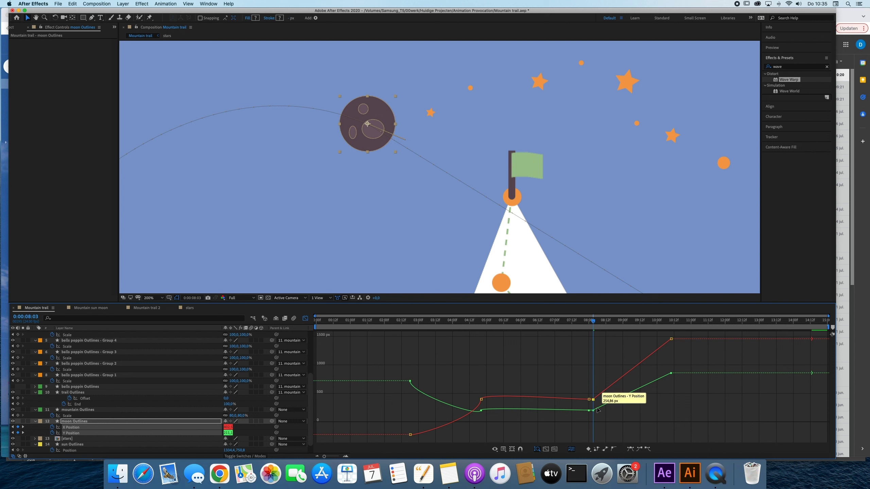
pyautogui.click(598, 422)
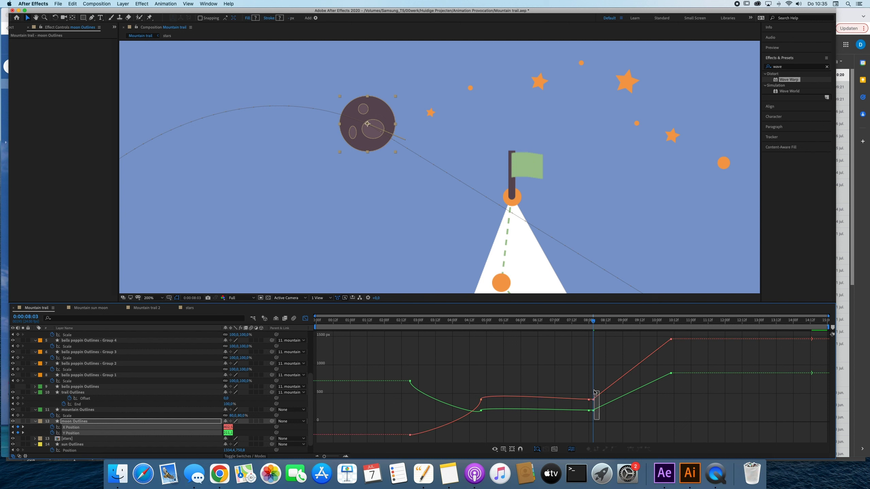
pyautogui.click(593, 411)
pyautogui.click(306, 319)
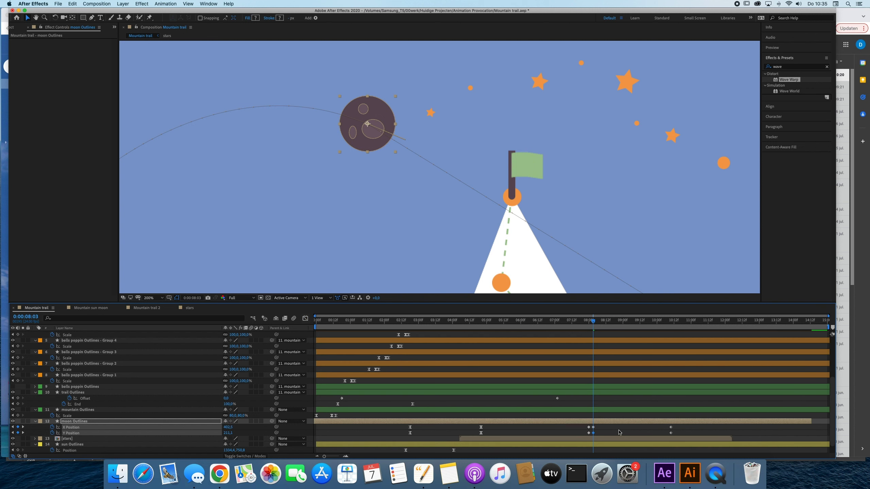
pyautogui.moveTo(602, 426); pyautogui.dragTo(592, 436)
pyautogui.rightClick(593, 434)
pyautogui.moveTo(622, 456)
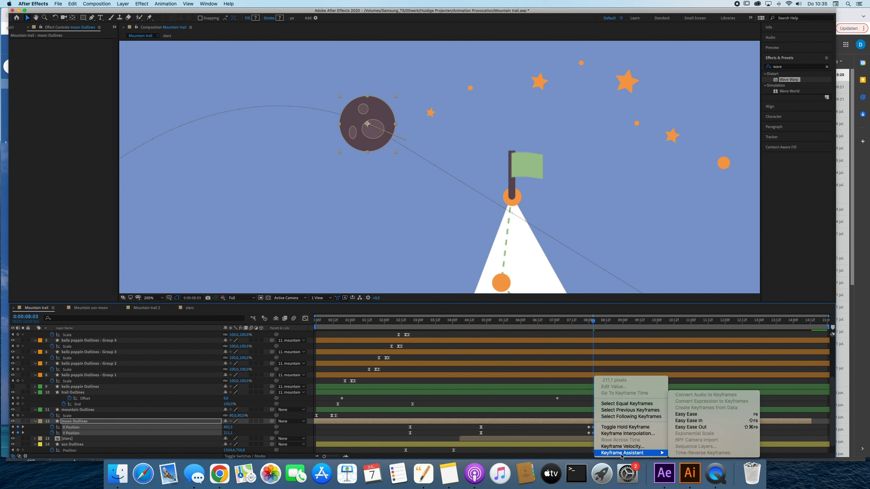
pyautogui.click(686, 414)
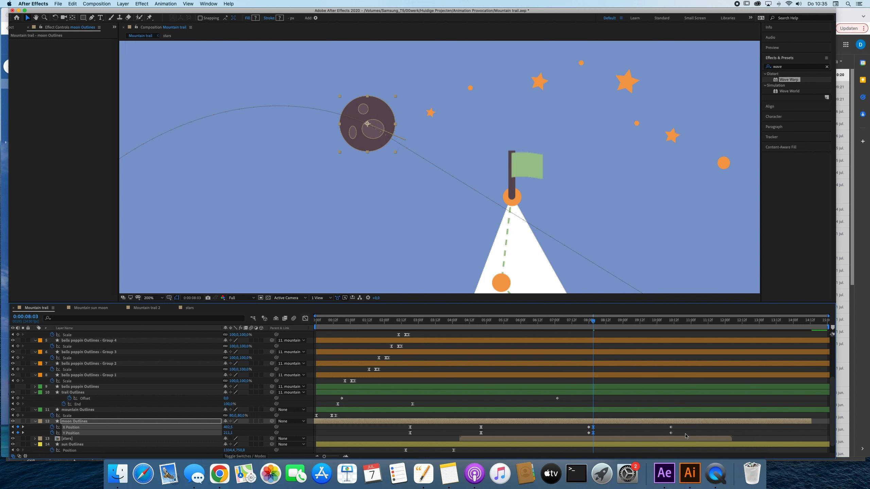
# - Bend the moon's X Position curve steeply upward after 0:00:08:03 and keep the outgoing Y Position handle level
pyautogui.click(305, 320)
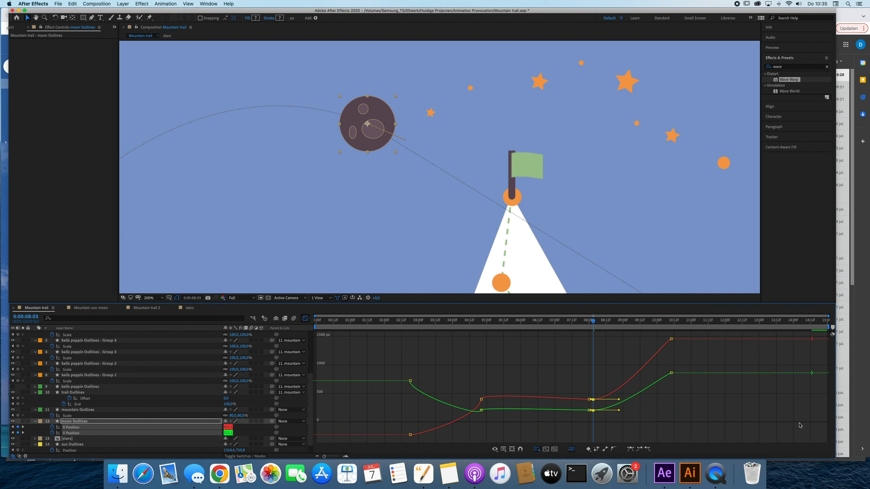
pyautogui.moveTo(619, 401); pyautogui.dragTo(596, 413)
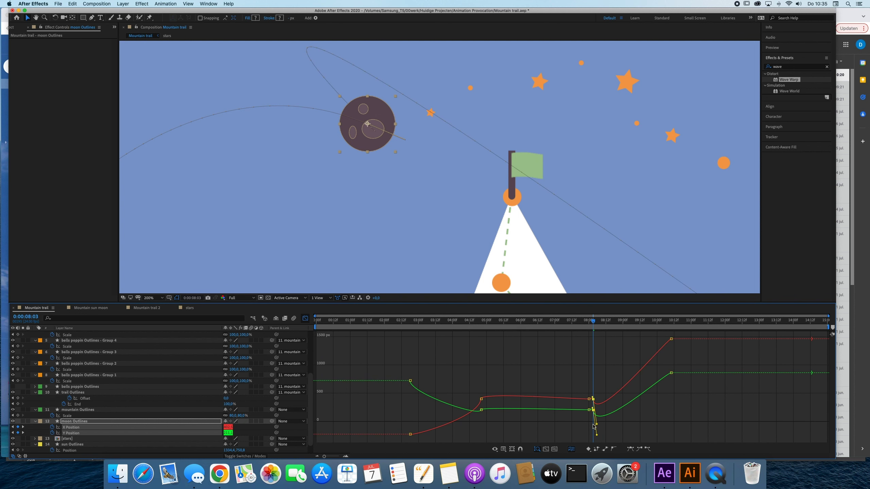
pyautogui.click(616, 427)
pyautogui.click(594, 400)
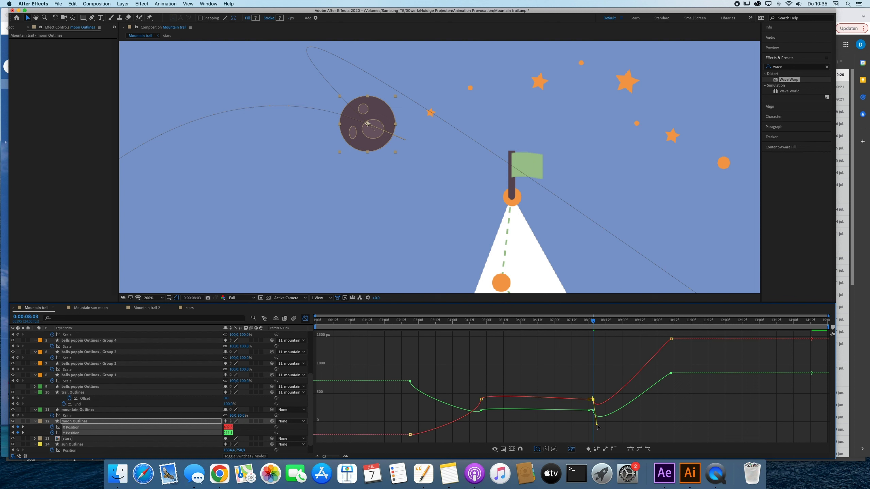
pyautogui.moveTo(598, 427); pyautogui.dragTo(598, 367)
pyautogui.click(593, 410)
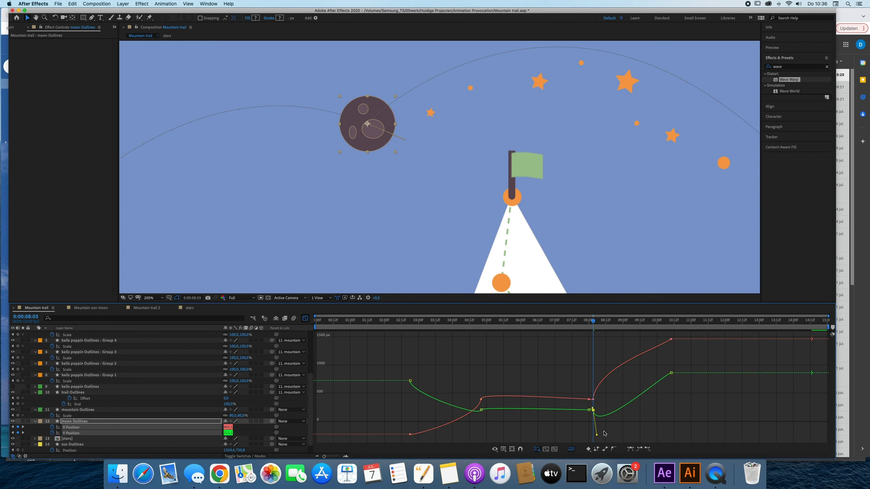
pyautogui.moveTo(598, 438); pyautogui.dragTo(619, 411)
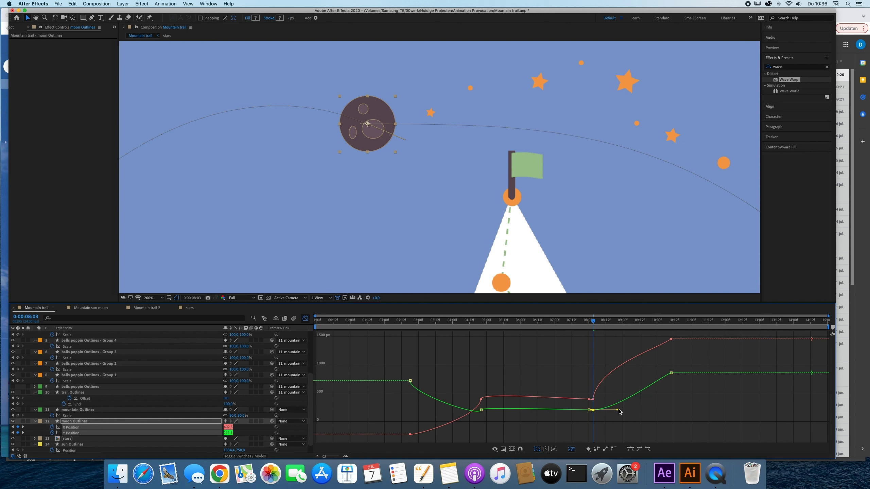
# - Level the incoming handle of the moon's X Position keyframe at 0:00:08:03
pyautogui.click(577, 389)
pyautogui.click(593, 400)
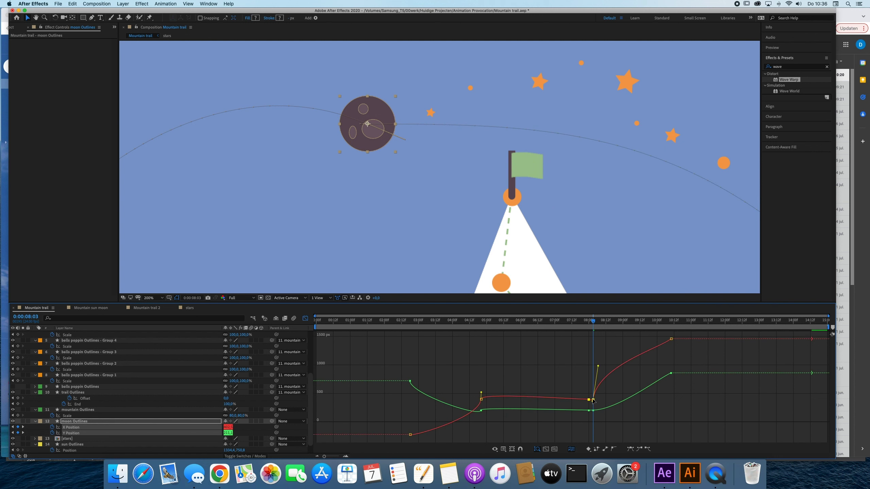
pyautogui.scroll(5, 596, 402)
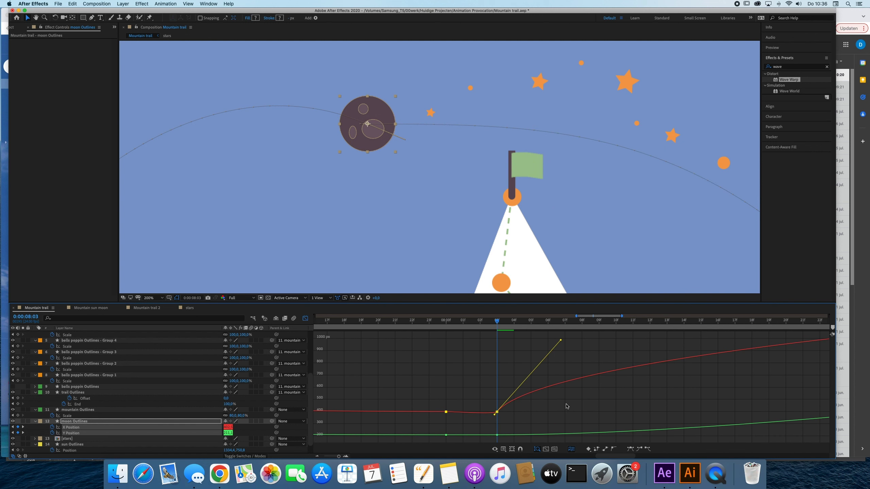
pyautogui.click(510, 420)
pyautogui.click(497, 412)
pyautogui.moveTo(495, 416); pyautogui.dragTo(493, 413)
pyautogui.press('super+z')
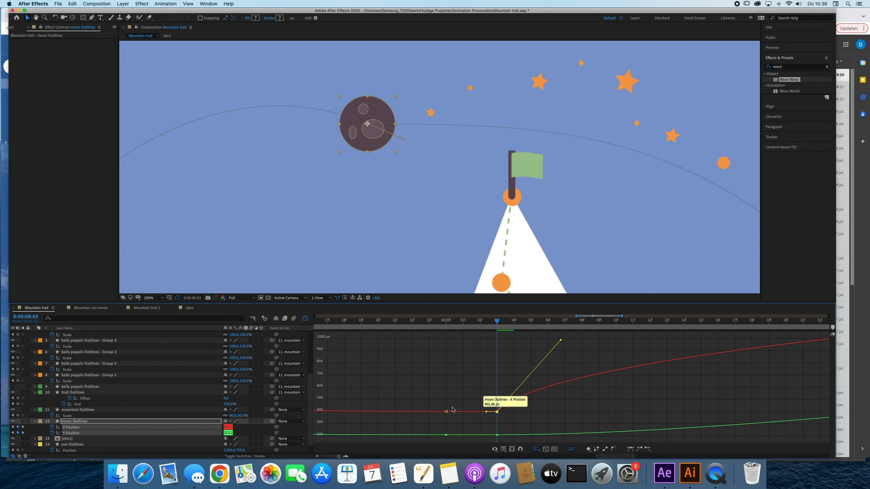
# - Return to the layer keyframes and preview the moon's motion from 0:00:07:18 and 0:00:05:06
pyautogui.click(305, 318)
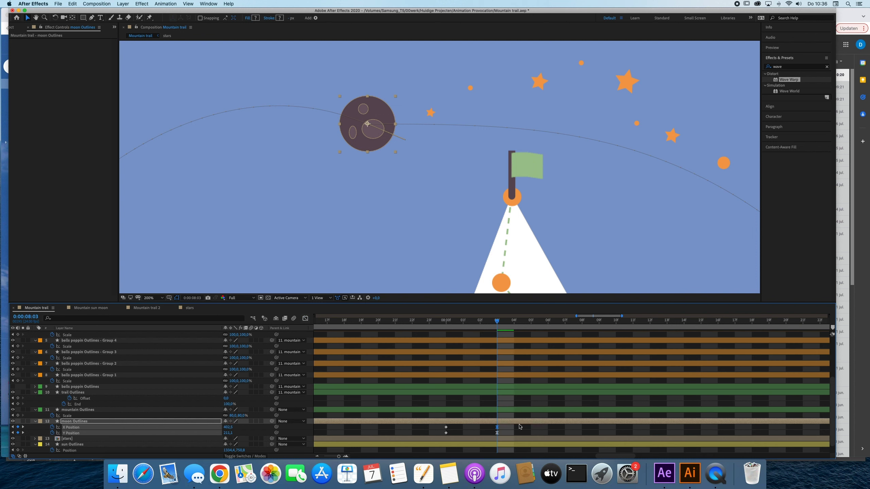
pyautogui.click(344, 321)
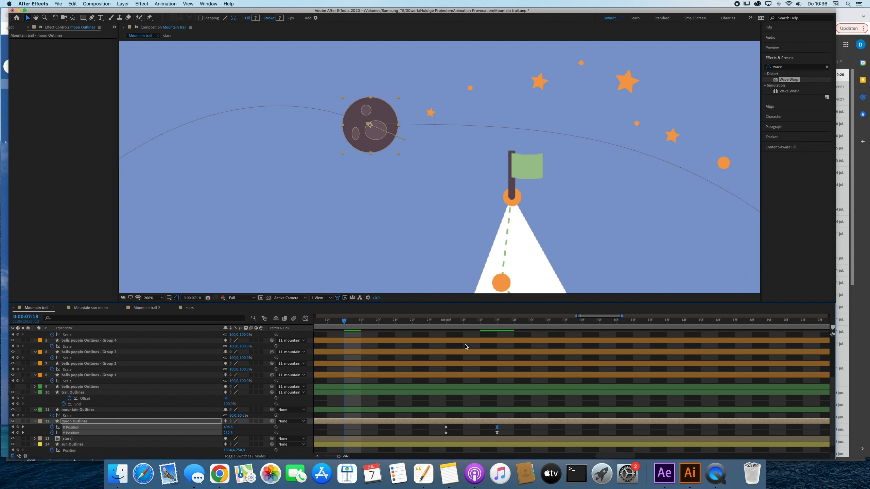
pyautogui.hotkey('shift', '/')
pyautogui.press('space')
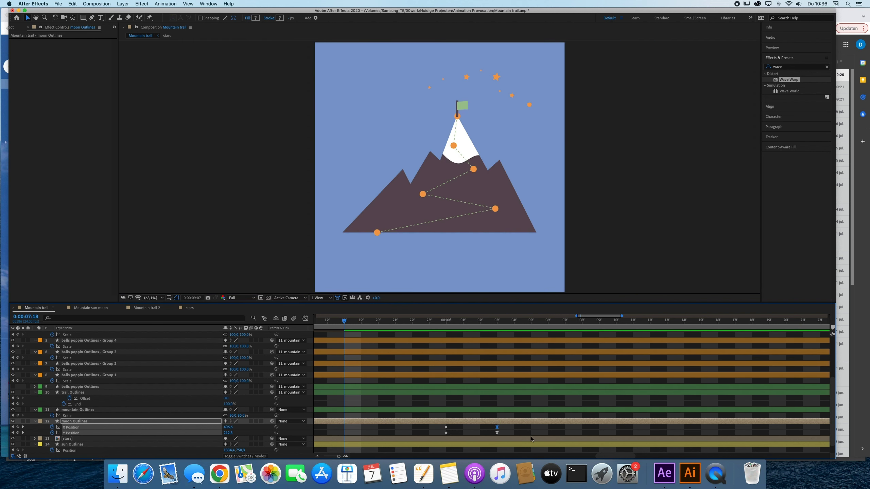
pyautogui.press('space')
pyautogui.moveTo(458, 321); pyautogui.dragTo(1, 304)
pyautogui.press('space')
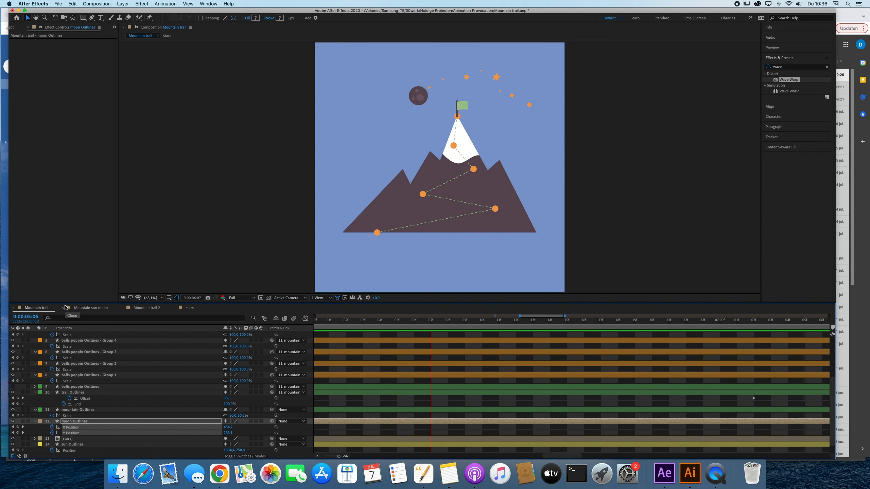
pyautogui.press('space')
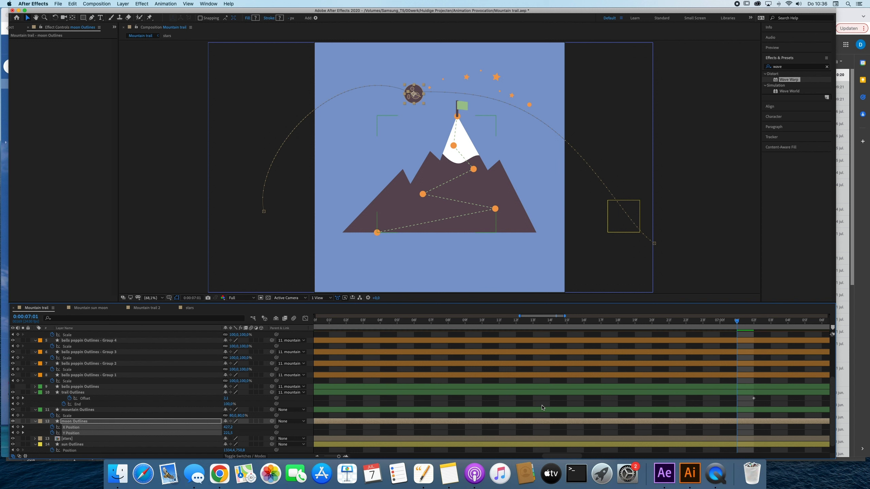
# - Preview the moon's motion from 0:00:07:01 with all of its Position keyframes in view
pyautogui.press(',')
pyautogui.press(',')
pyautogui.press('.')
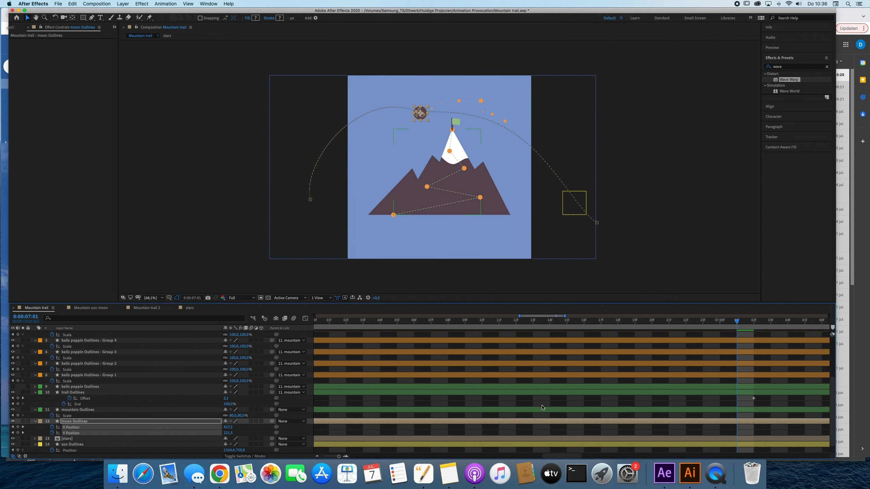
pyautogui.press('.')
pyautogui.press(';')
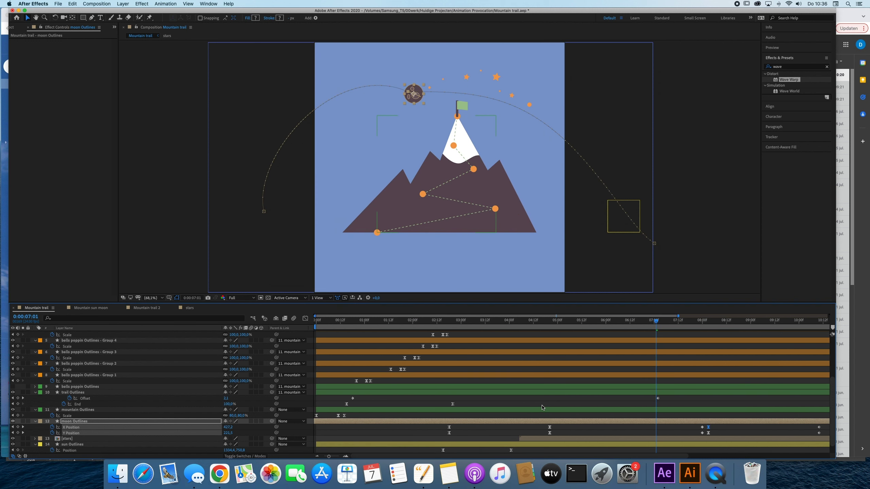
pyautogui.press('space')
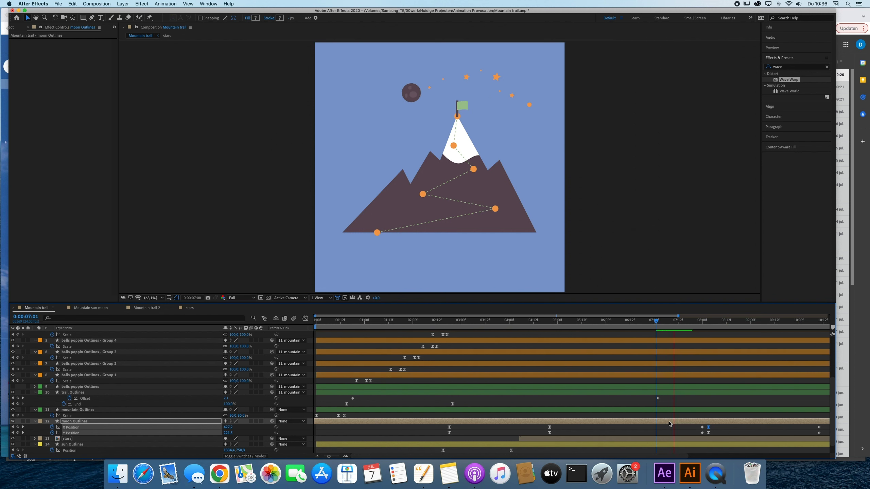
pyautogui.press('space')
# - Ease the moon's motion out of its second pair of X and Y Position keyframes and preview from 0:00:07:19
pyautogui.moveTo(556, 424); pyautogui.dragTo(546, 435)
pyautogui.rightClick(550, 434)
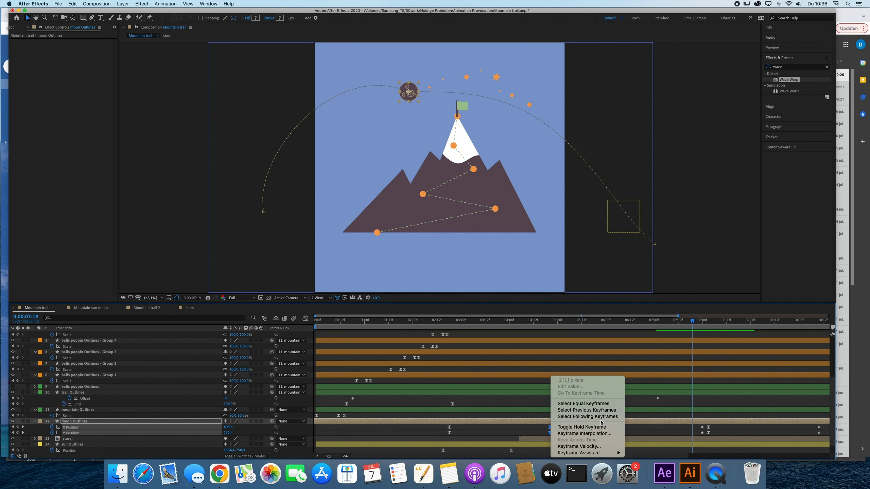
pyautogui.press('Return')
pyautogui.press('space')
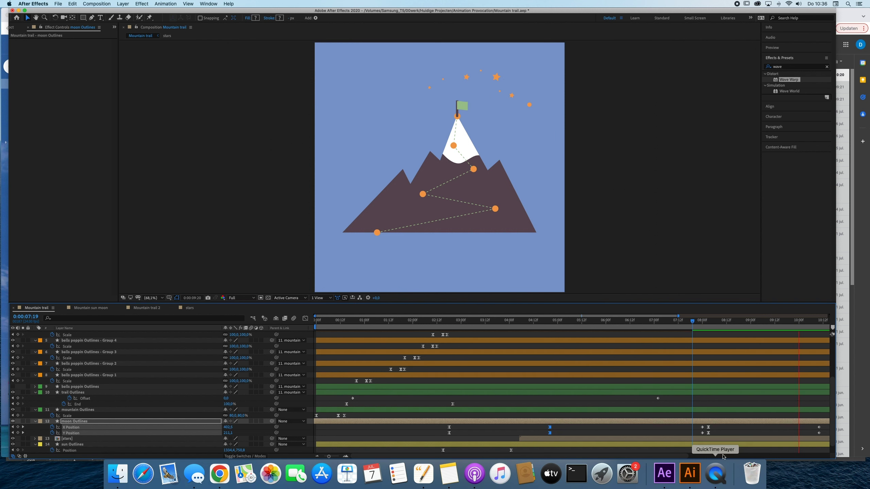
pyautogui.press('space')
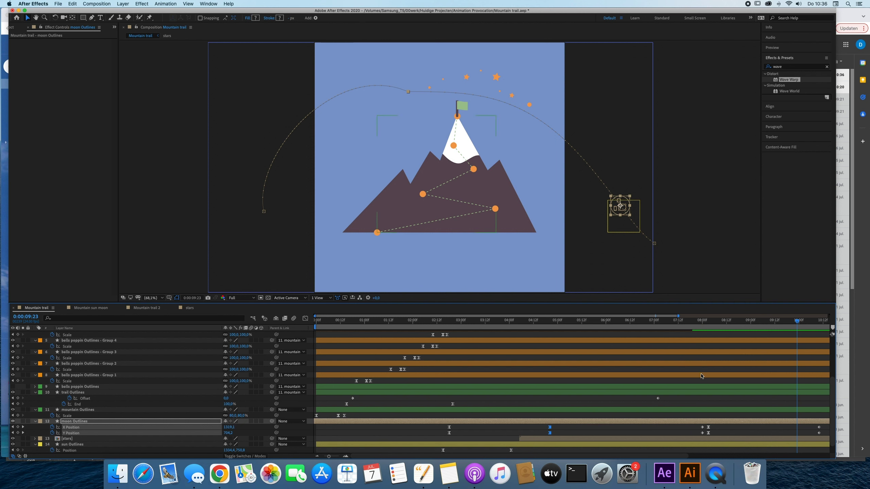
# - Show the moon's X and Y Position curves in the Graph Editor with the current time at 0:00:08:03
pyautogui.moveTo(726, 435); pyautogui.dragTo(706, 426)
pyautogui.click(305, 319)
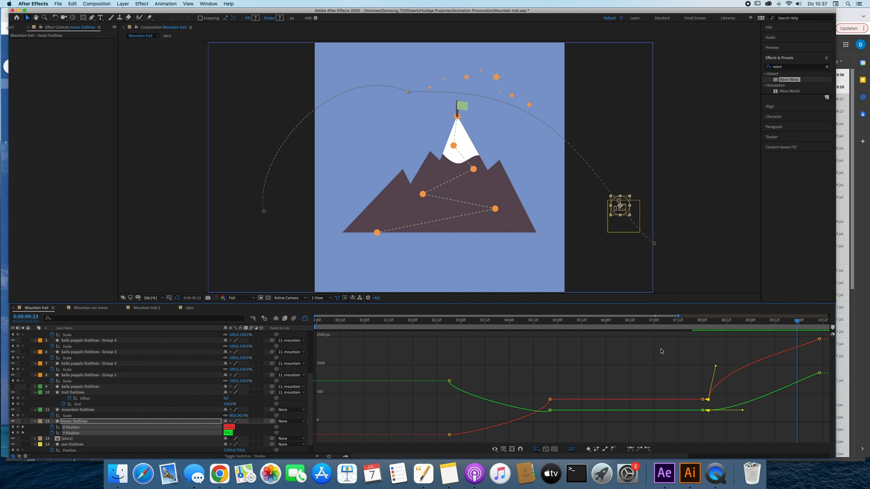
pyautogui.click(708, 321)
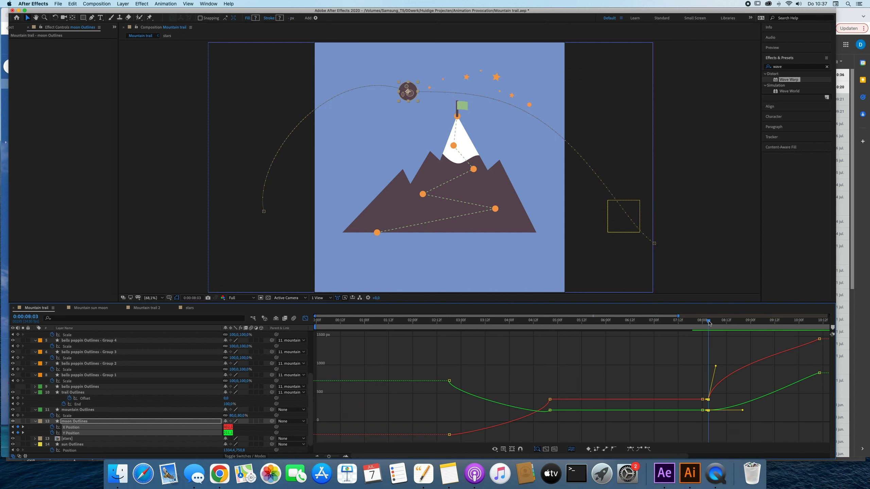
pyautogui.moveTo(715, 366); pyautogui.dragTo(732, 375)
pyautogui.click(733, 359)
pyautogui.press('super+z')
pyautogui.click(709, 399)
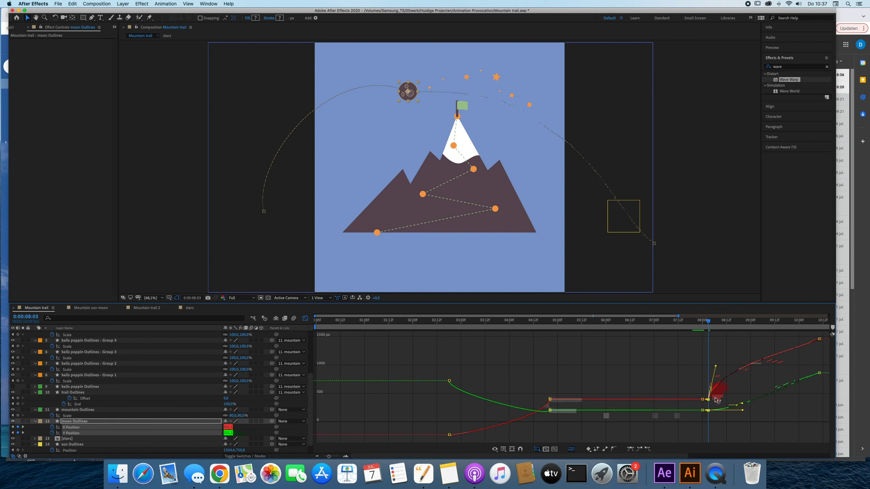
pyautogui.moveTo(716, 368); pyautogui.dragTo(730, 372)
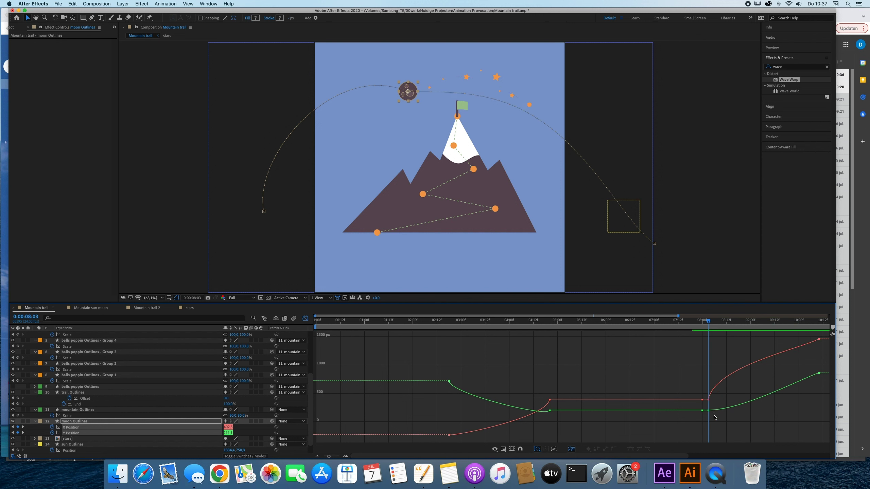
# - Straighten the moon's X Position curve after 0:00:08:03 and angle the outgoing Y Position handle downward to arc the exit path
pyautogui.moveTo(707, 406); pyautogui.dragTo(708, 407)
pyautogui.moveTo(716, 366); pyautogui.dragTo(747, 378)
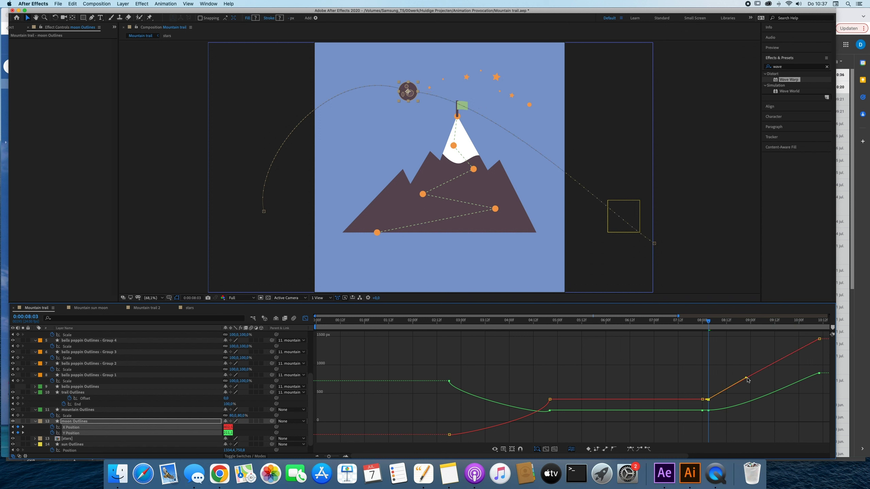
pyautogui.click(712, 410)
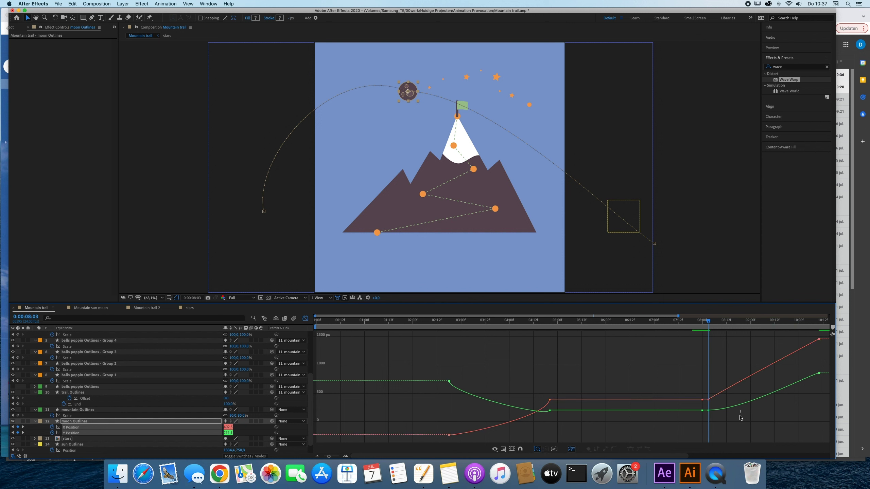
pyautogui.click(708, 410)
pyautogui.moveTo(742, 411)
pyautogui.mouseDown()
pyautogui.moveTo(728, 427)
pyautogui.moveTo(739, 423)
pyautogui.mouseUp()
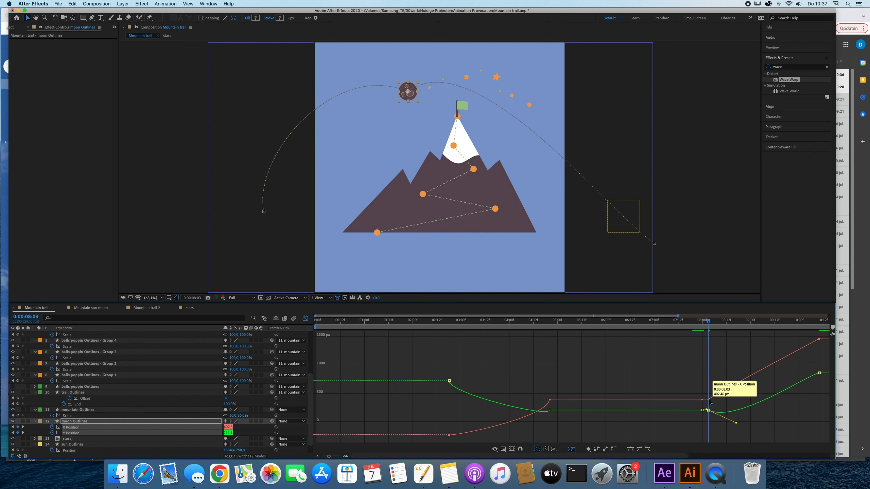
# - Preview the moon's exit from 0:00:07:19 and switch the timeline back from the Graph Editor to layer bars
pyautogui.click(692, 322)
pyautogui.press('space')
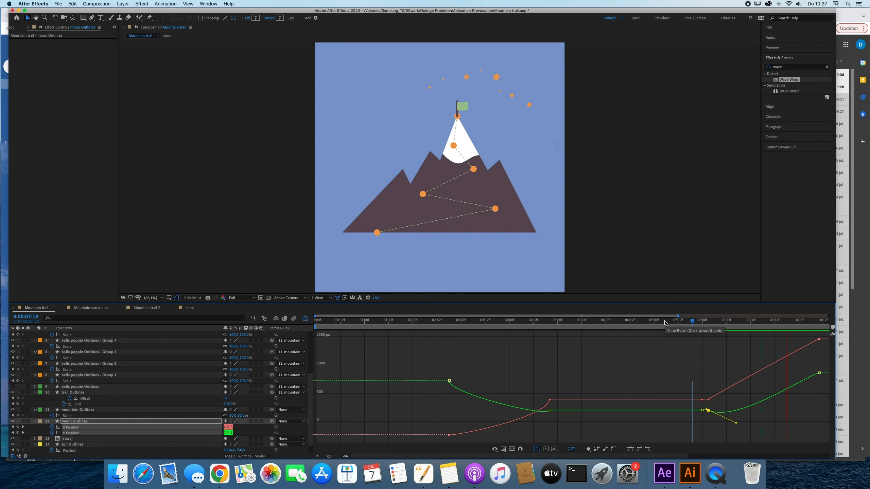
pyautogui.click(305, 318)
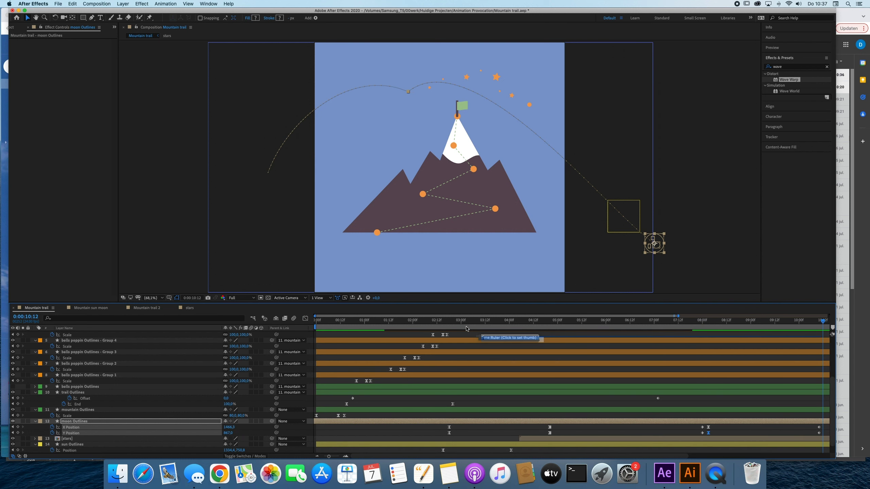
# - Open the nested stars composition from its layer in the Mountain trail timeline
pyautogui.click(610, 231)
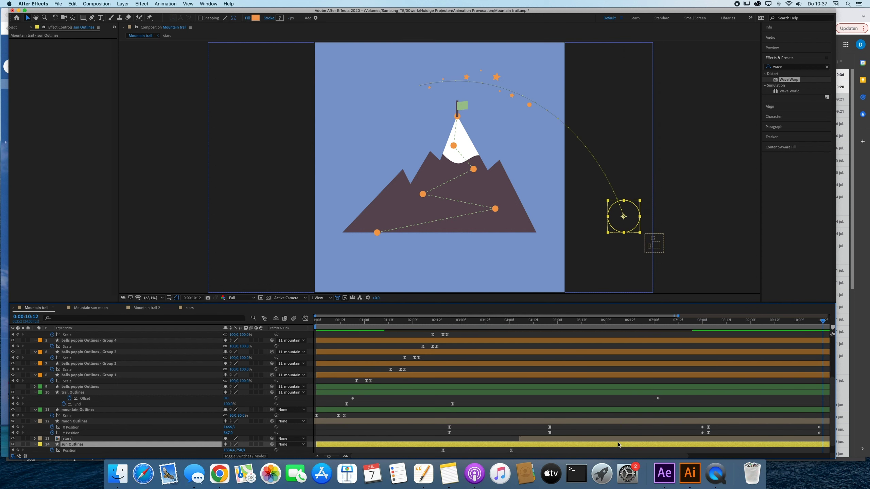
pyautogui.click(72, 439)
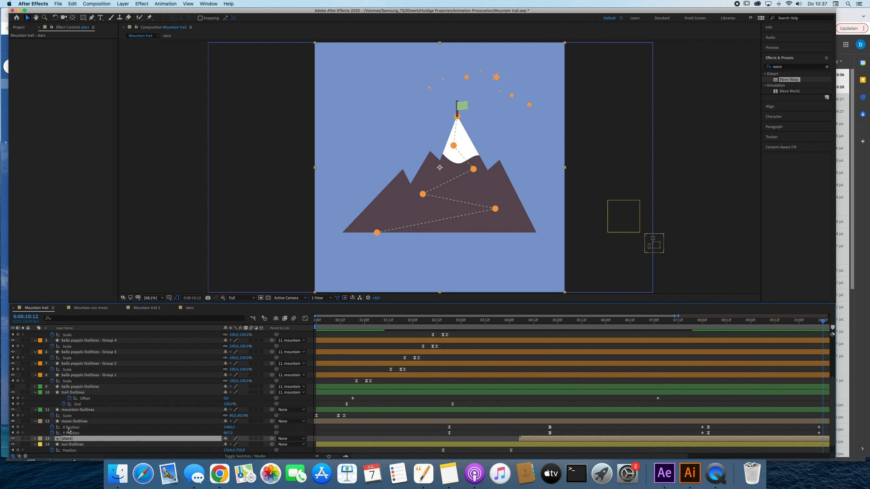
pyautogui.doubleClick(527, 439)
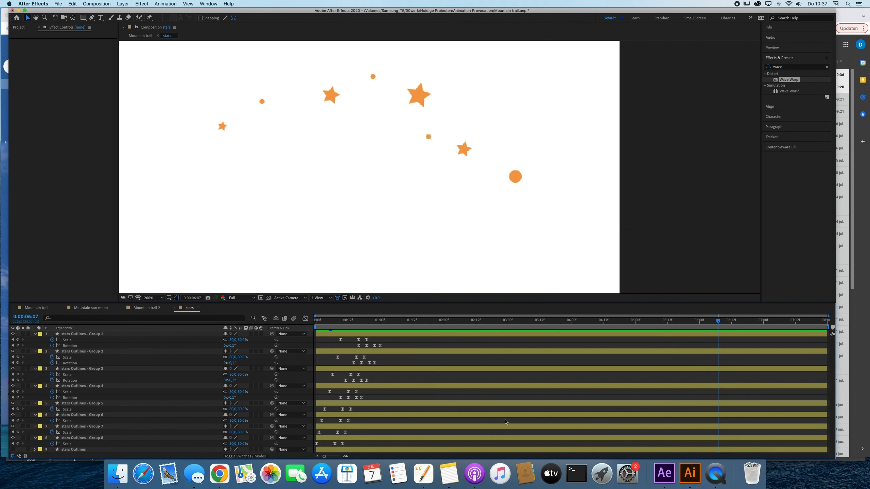
# - Set the Mountain trail time to 0:00:09:18, just past the moon's exit from the frame, and return to the stars composition
pyautogui.moveTo(463, 323); pyautogui.dragTo(534, 322)
pyautogui.click(35, 309)
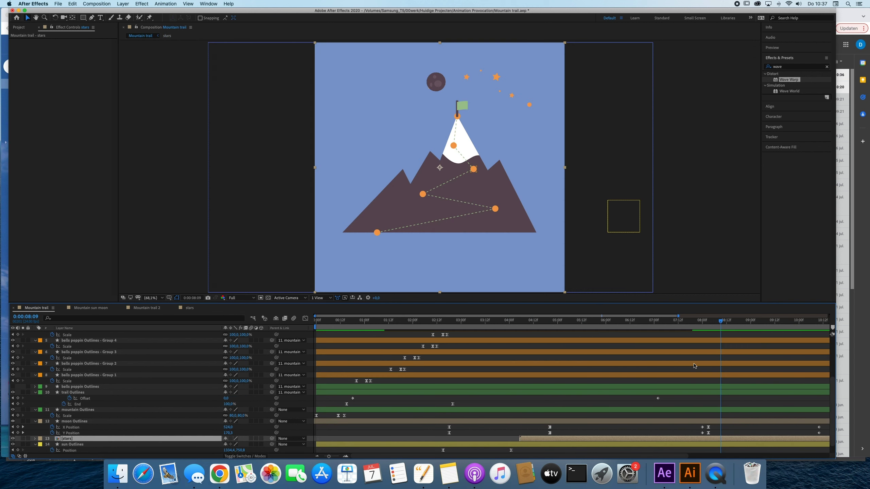
pyautogui.moveTo(721, 325); pyautogui.dragTo(786, 338)
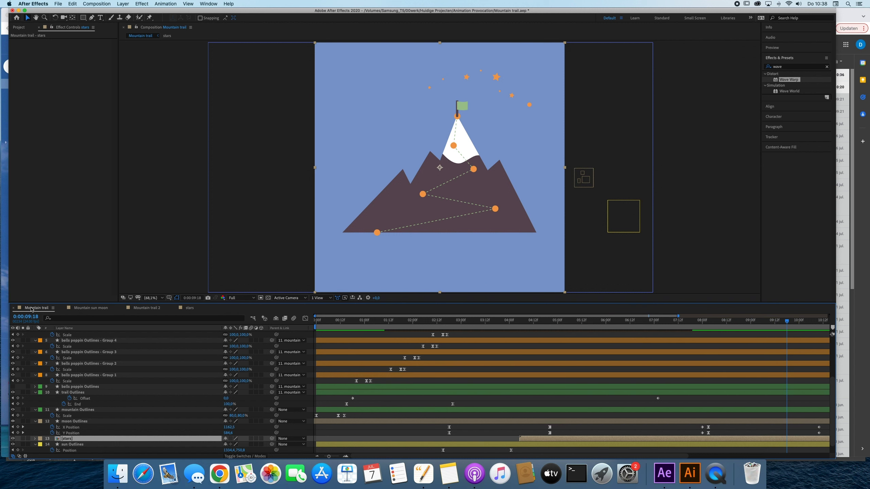
pyautogui.click(188, 309)
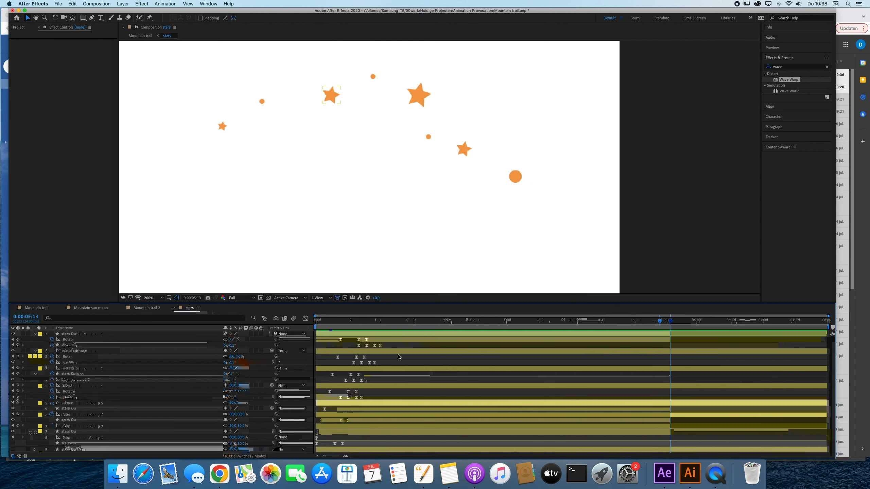
pyautogui.click(395, 344)
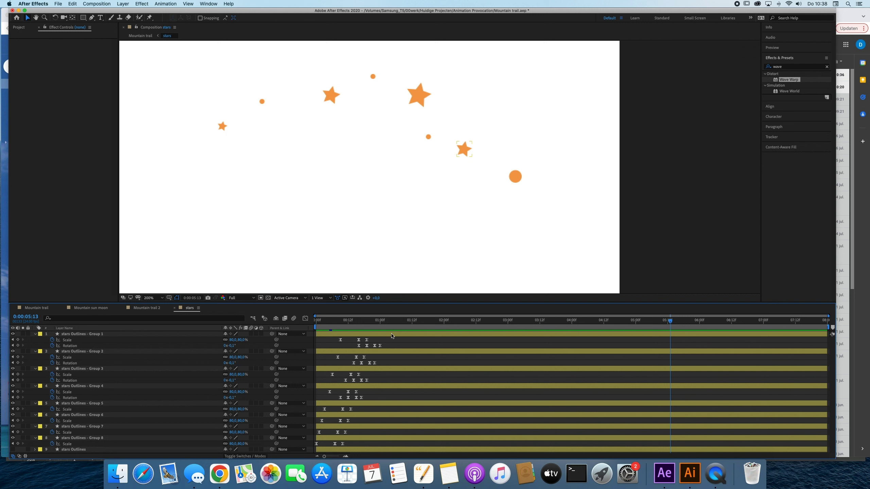
pyautogui.moveTo(398, 344); pyautogui.dragTo(260, 456)
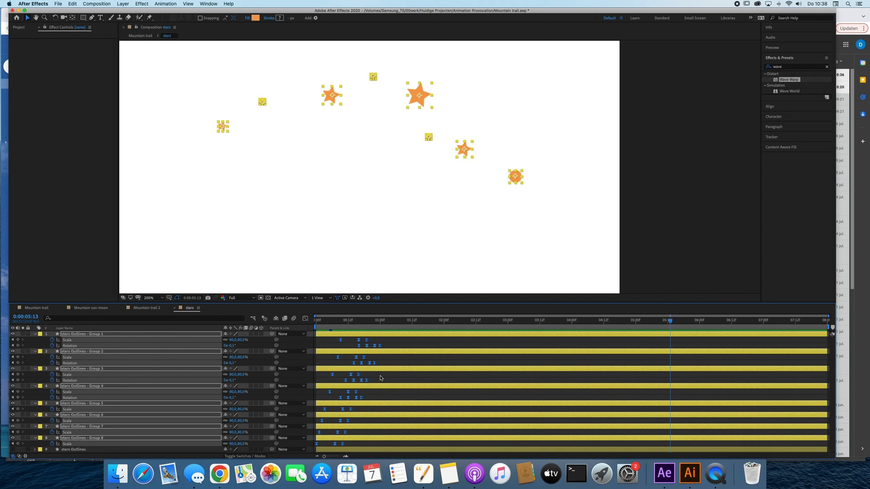
pyautogui.rightClick(376, 364)
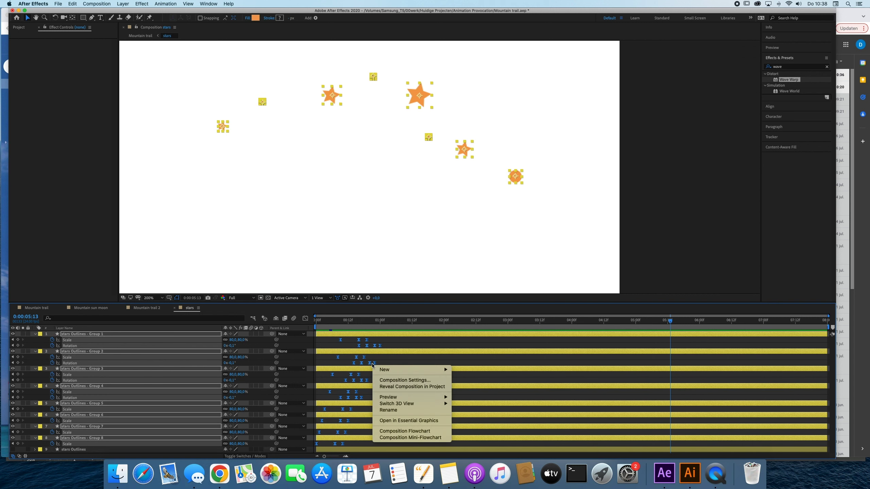
pyautogui.click(468, 358)
pyautogui.click(397, 369)
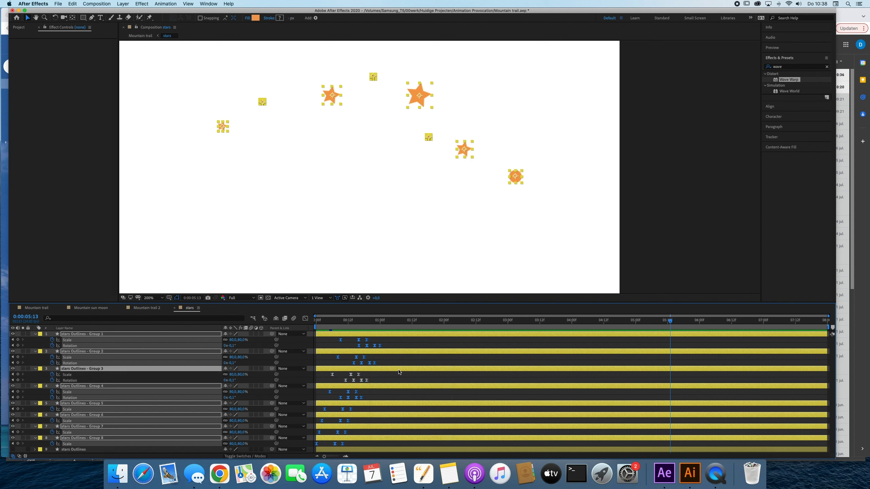
pyautogui.click(395, 361)
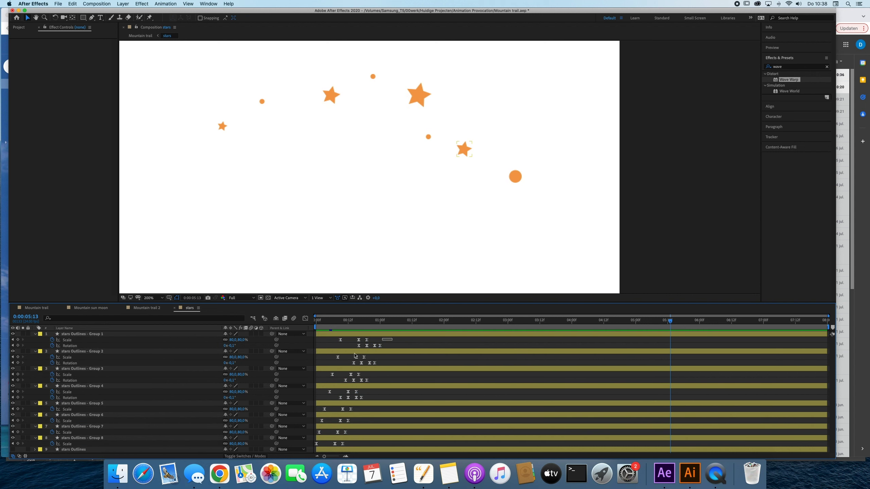
pyautogui.press('super+a')
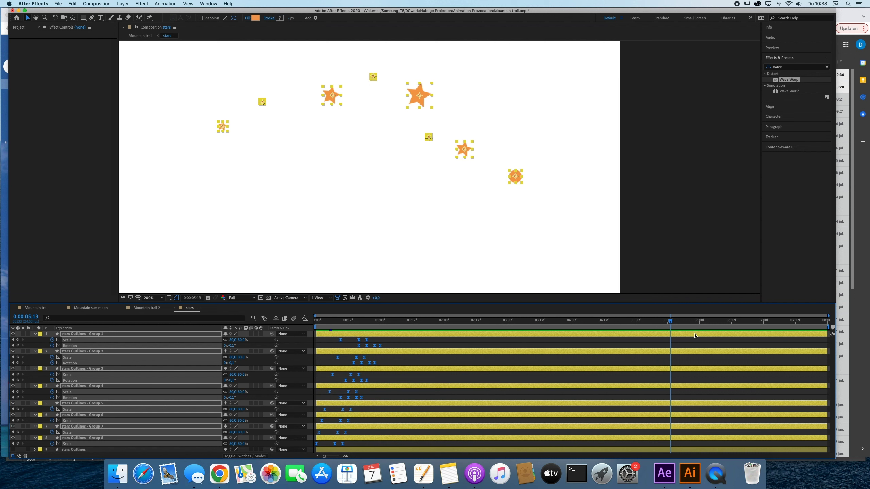
pyautogui.press('super+d')
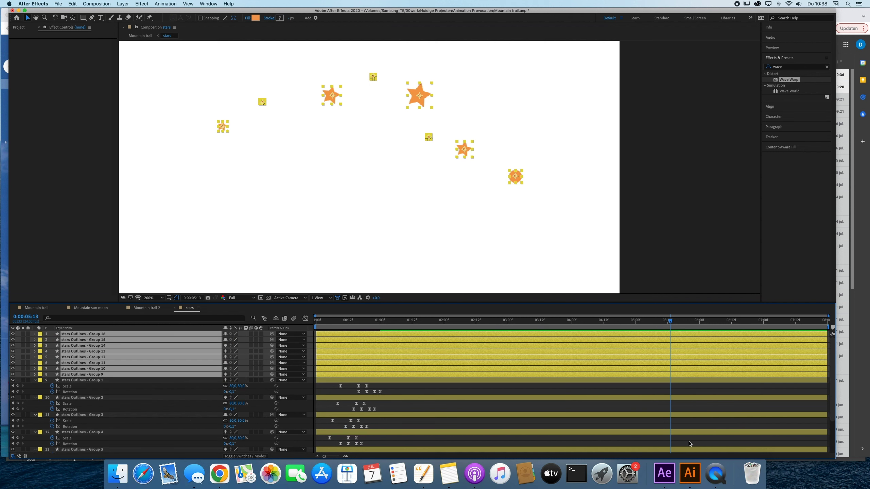
pyautogui.press('super+z')
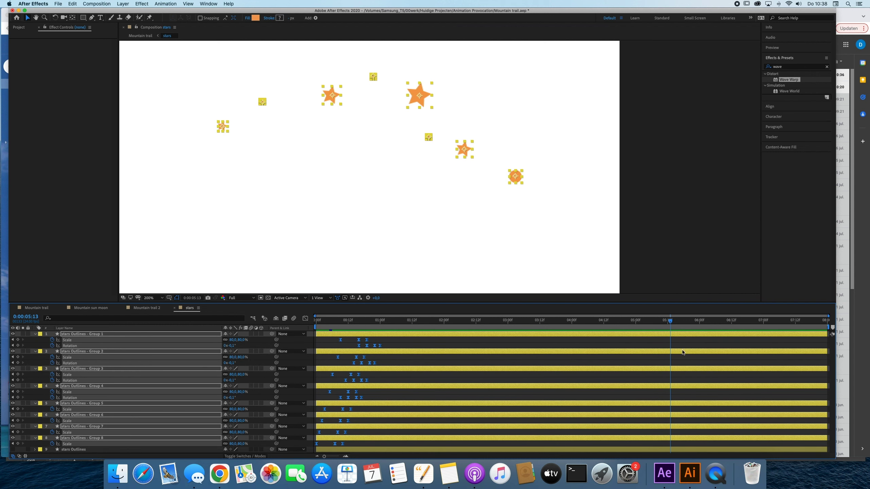
pyautogui.click(627, 343)
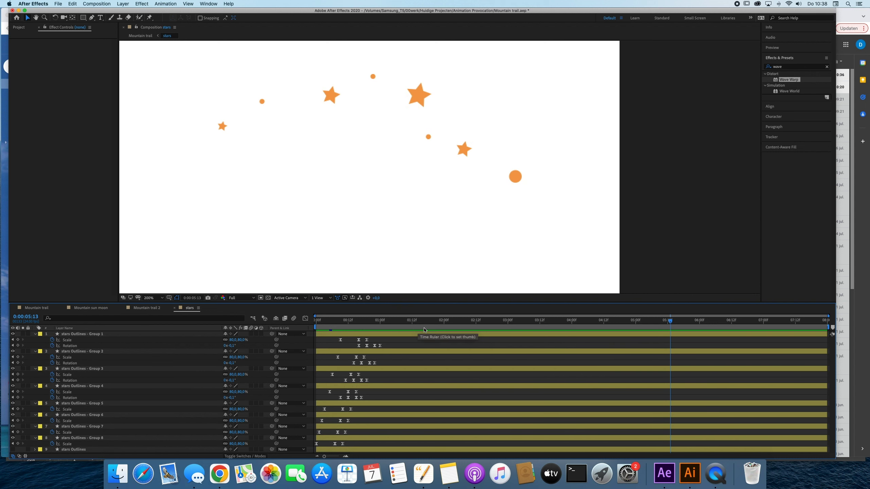
# - Copy the Scale and Rotation keyframes of star Groups 1 and 2 and paste them on the same layers at 0:00:05:13
pyautogui.click(400, 334)
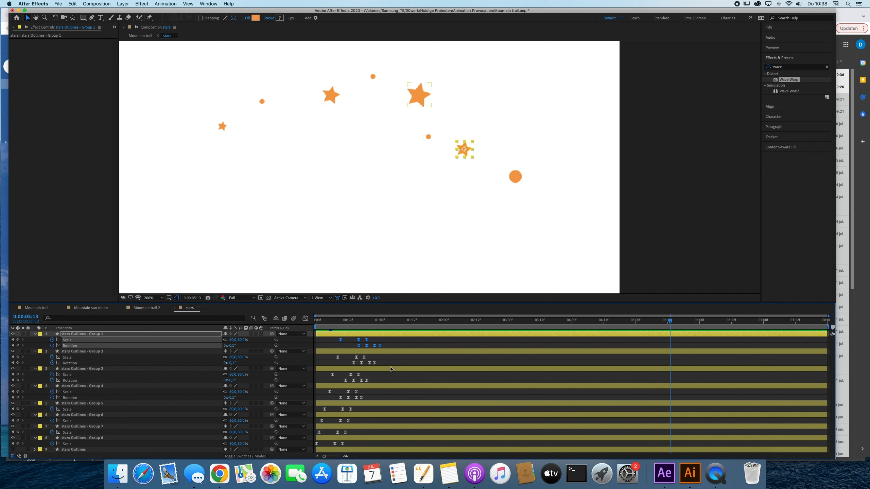
pyautogui.press('super+v')
pyautogui.moveTo(384, 356); pyautogui.dragTo(323, 372)
pyautogui.press('super+c')
pyautogui.press('super+v')
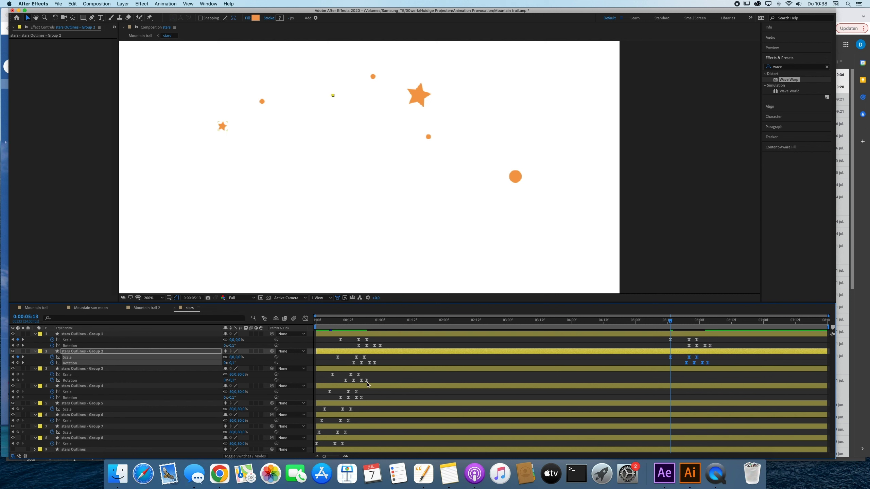
# - Duplicate the keyframes of star Groups 3, 4 and 5 at 0:00:05:13 on their own layers
pyautogui.moveTo(381, 383); pyautogui.dragTo(326, 373)
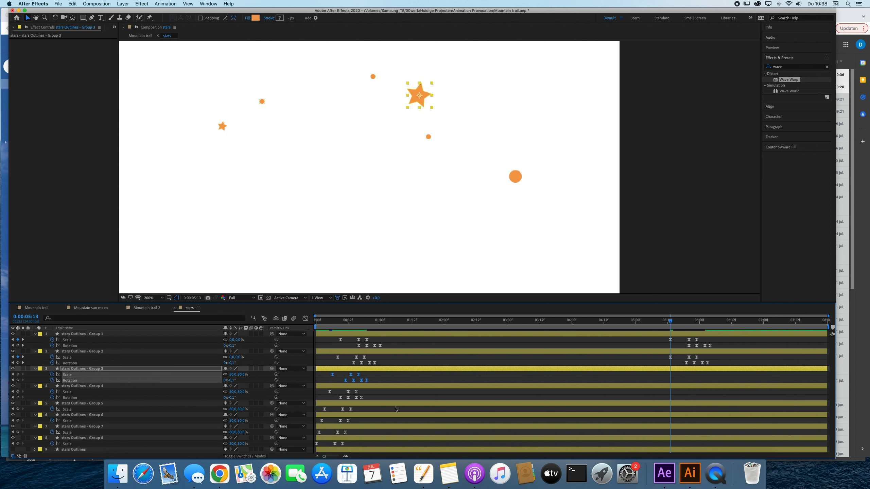
pyautogui.press('super+c')
pyautogui.press('super+v')
pyautogui.moveTo(379, 395); pyautogui.dragTo(310, 413)
pyautogui.press('super+c')
pyautogui.press('super+v')
pyautogui.press('super+c')
pyautogui.press('super+v')
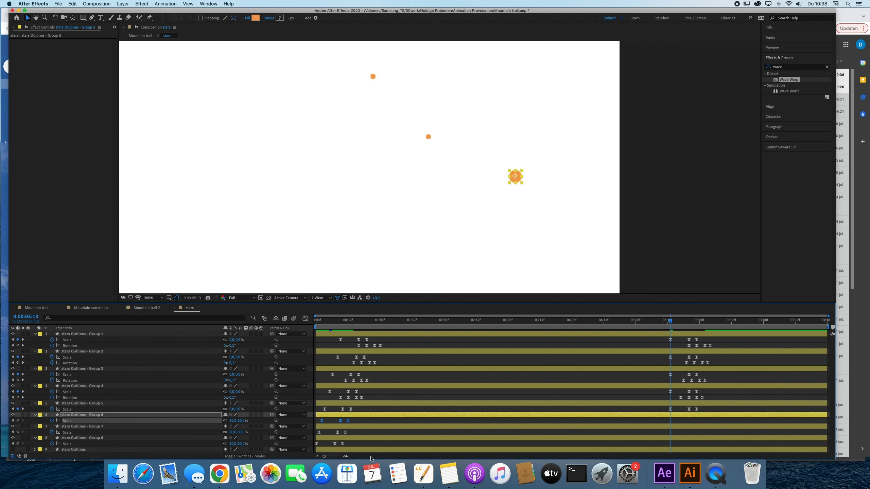
# - Duplicate the Scale keyframes of star Groups 6, 7 and 8 at 0:00:05:13 on their own layers
pyautogui.moveTo(358, 436); pyautogui.dragTo(325, 447)
pyautogui.press('super+c')
pyautogui.press('super+v')
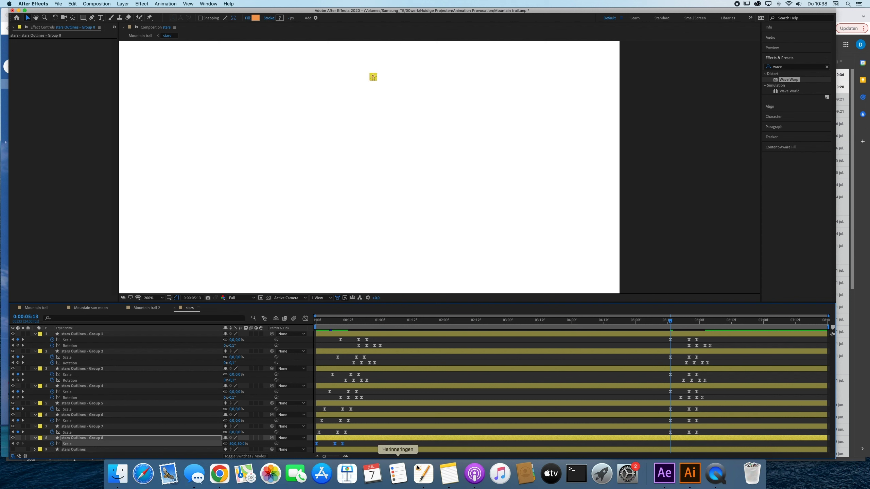
pyautogui.press('cmd+v')
# - Time-reverse the second set of Scale and Rotation keyframes on all eight star layers, with the current time at 0:00:04:23
pyautogui.moveTo(414, 328); pyautogui.dragTo(619, 372)
pyautogui.click(723, 344)
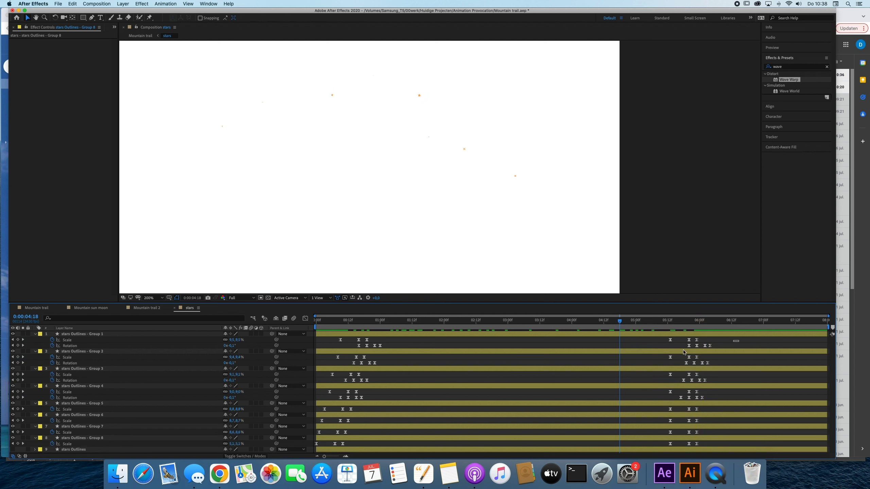
pyautogui.moveTo(739, 339)
pyautogui.mouseDown()
pyautogui.moveTo(632, 430)
pyautogui.moveTo(629, 457)
pyautogui.mouseUp()
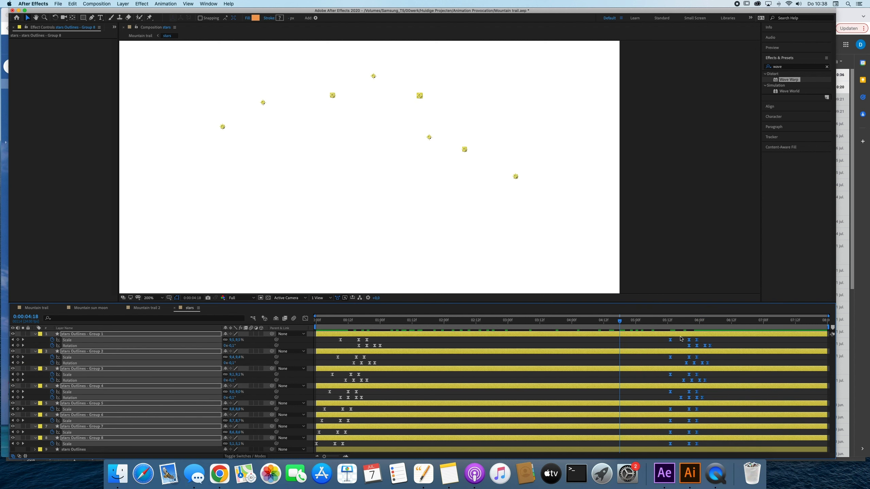
pyautogui.moveTo(430, 320); pyautogui.dragTo(633, 373)
pyautogui.rightClick(697, 357)
pyautogui.moveTo(735, 435)
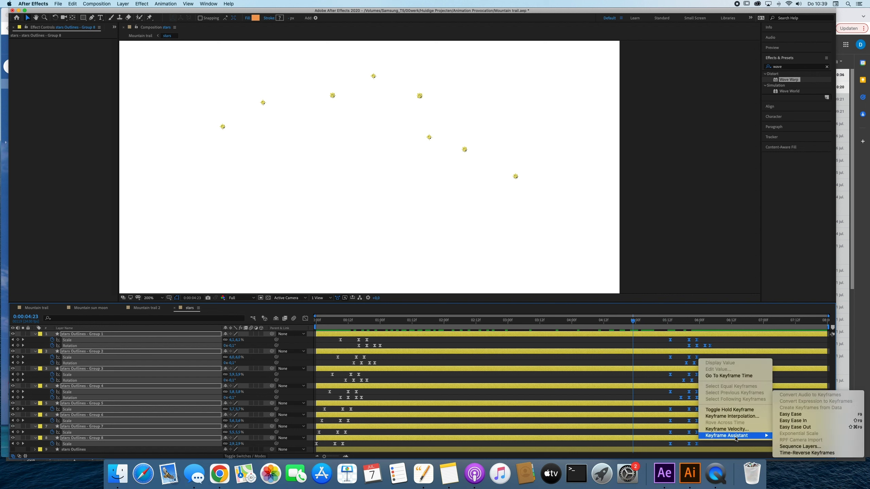
pyautogui.click(812, 454)
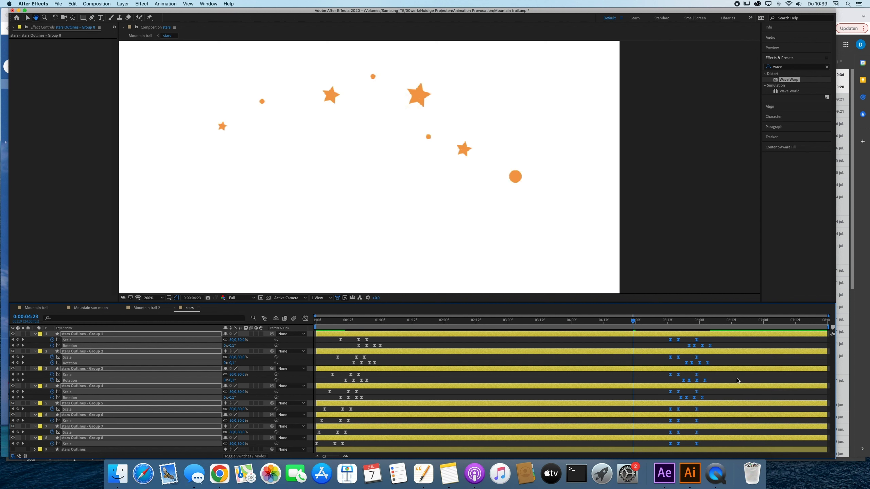
# - Preview the stars' disappearance from 0:00:04:23 and deselect the star layers
pyautogui.press('space')
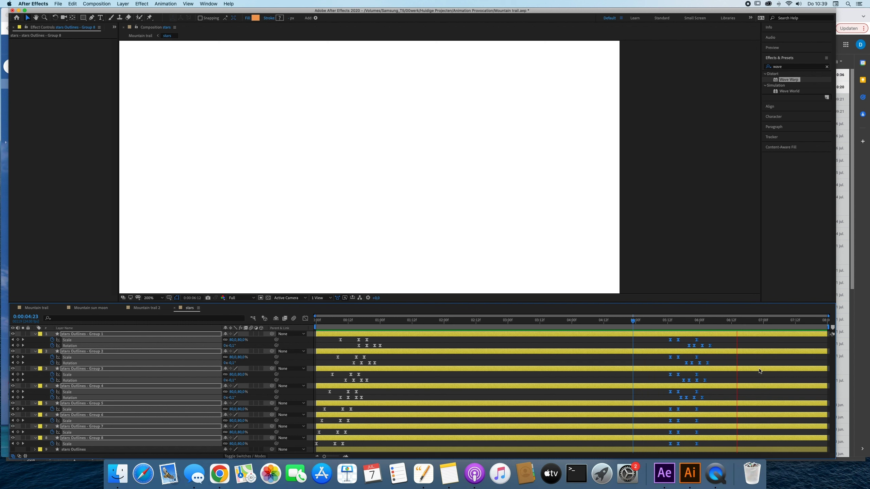
pyautogui.press('space')
pyautogui.click(743, 379)
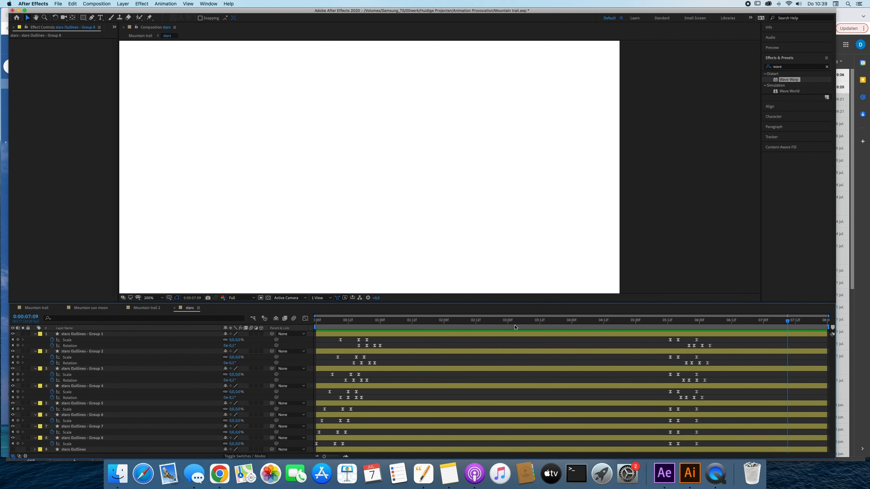
# - Return to the Mountain trail composition and preview the moon and stars from 0:00:06:05
pyautogui.click(45, 308)
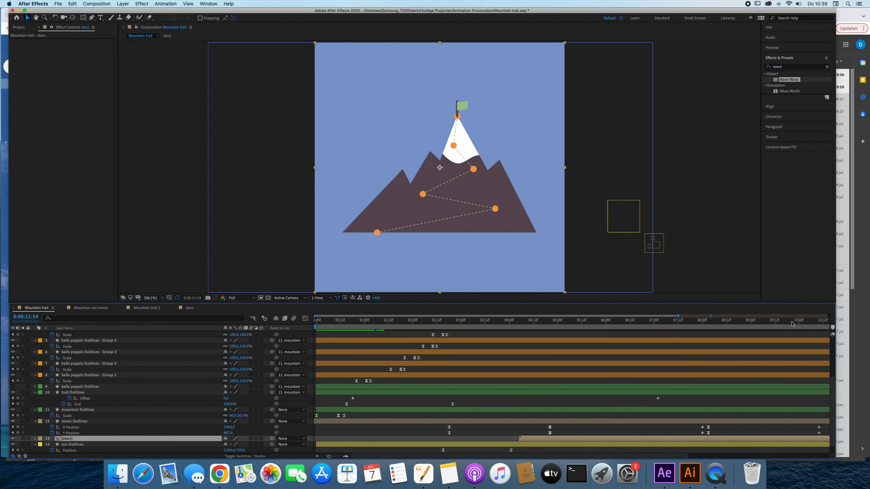
pyautogui.moveTo(792, 323); pyautogui.dragTo(615, 325)
pyautogui.press('space')
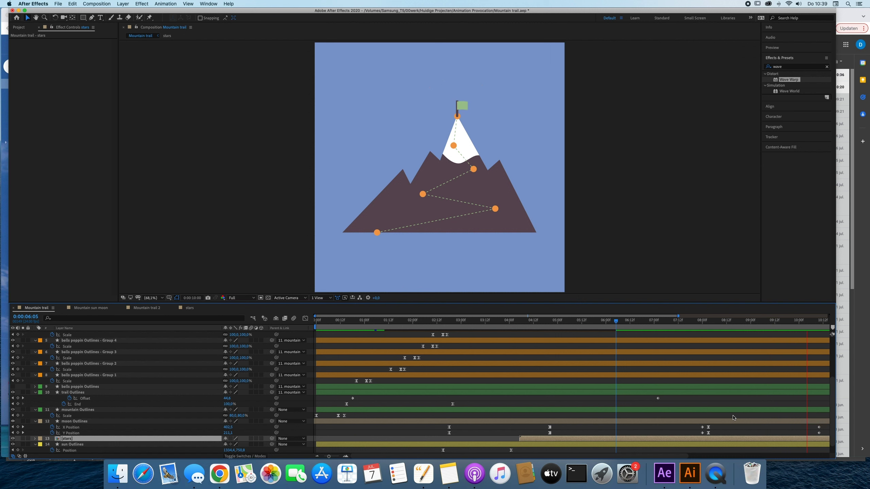
pyautogui.press('space')
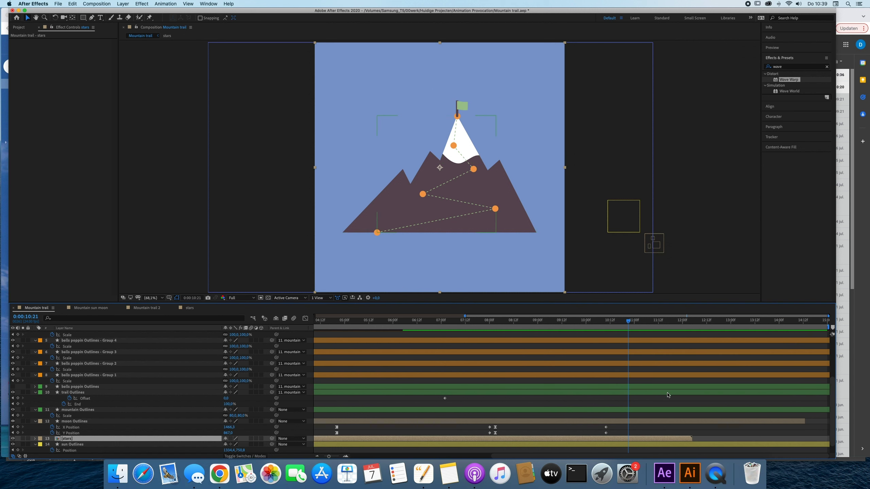
# - Review how the moon's exit lines up with the stars' disappearance, ending at 0:00:10:15 with the upper timeline layers in view
pyautogui.press('space')
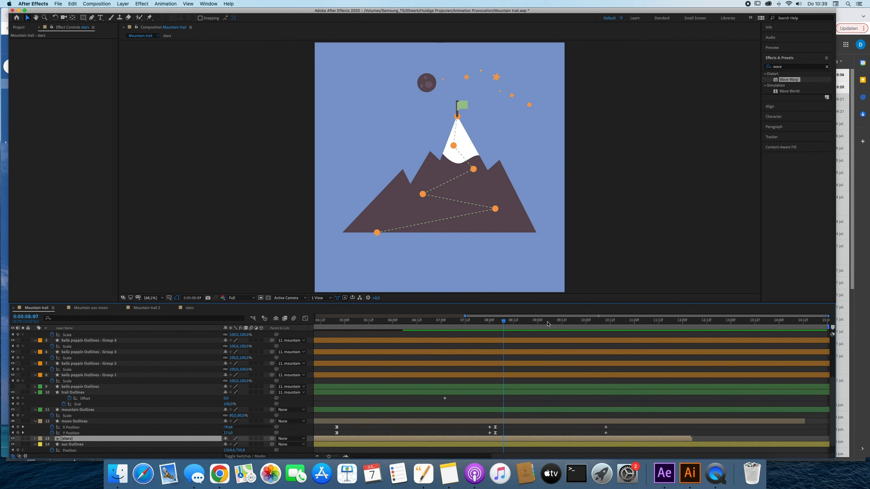
pyautogui.press('space')
pyautogui.press('space')
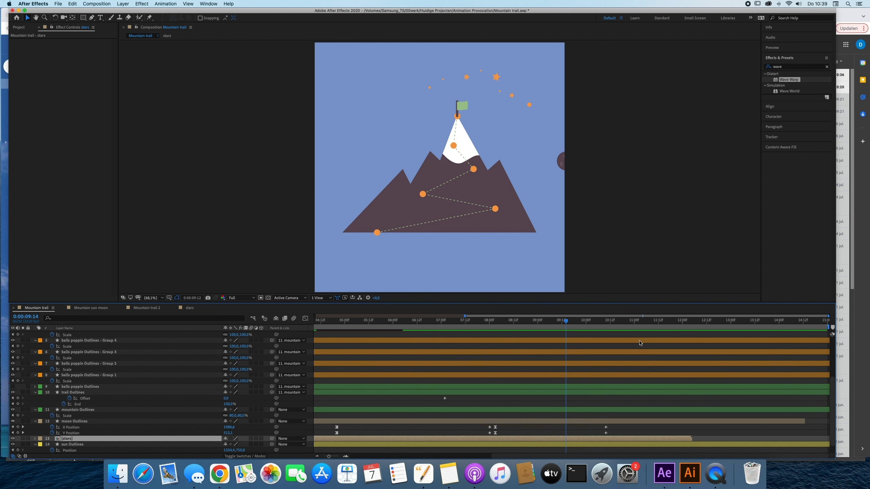
pyautogui.press('space')
pyautogui.press('space')
pyautogui.press('space')
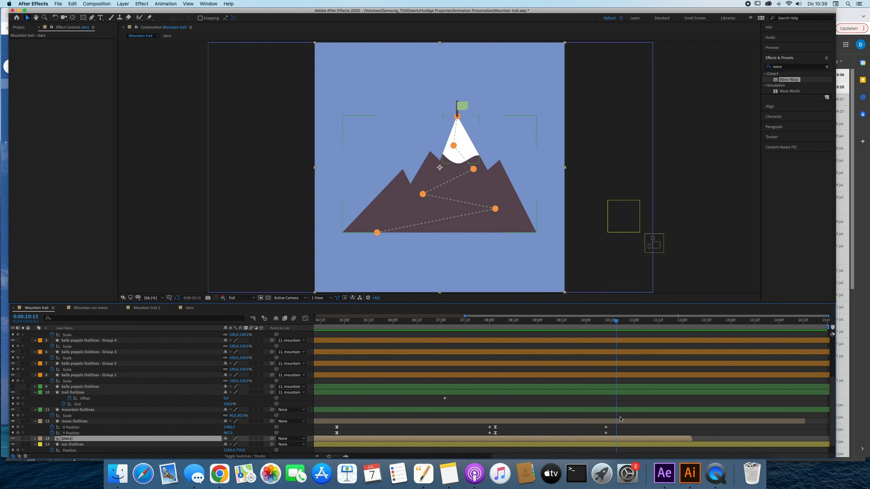
pyautogui.scroll(5, 301, 364)
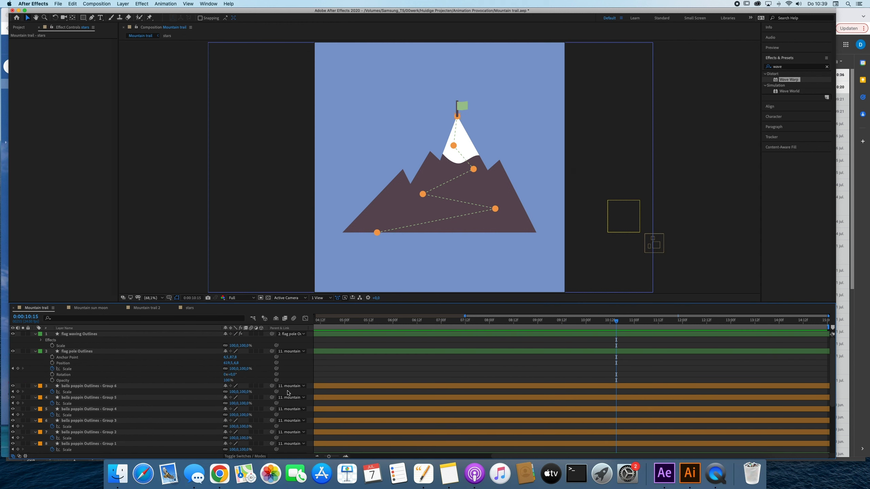
# - Try duplicating the sun Outlines layer with the duplicate trimmed to start at 0:00:10:15, and remove the duplicate again
pyautogui.scroll(-5, 97, 392)
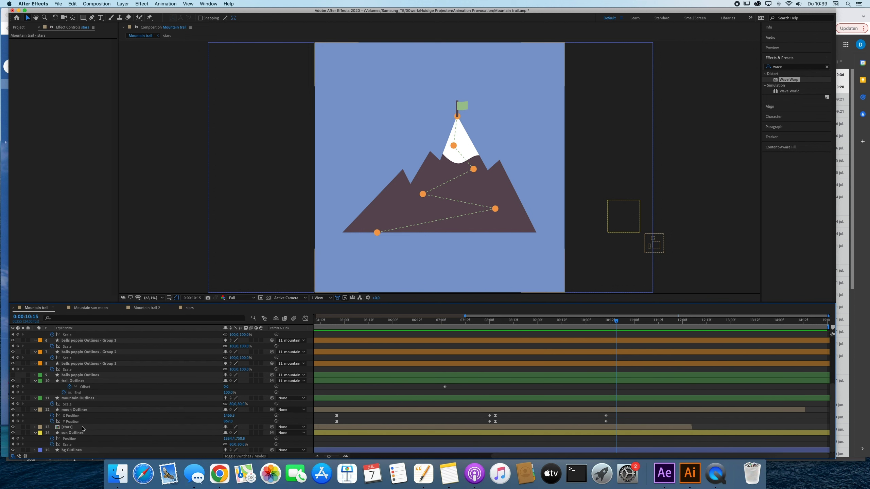
pyautogui.click(95, 433)
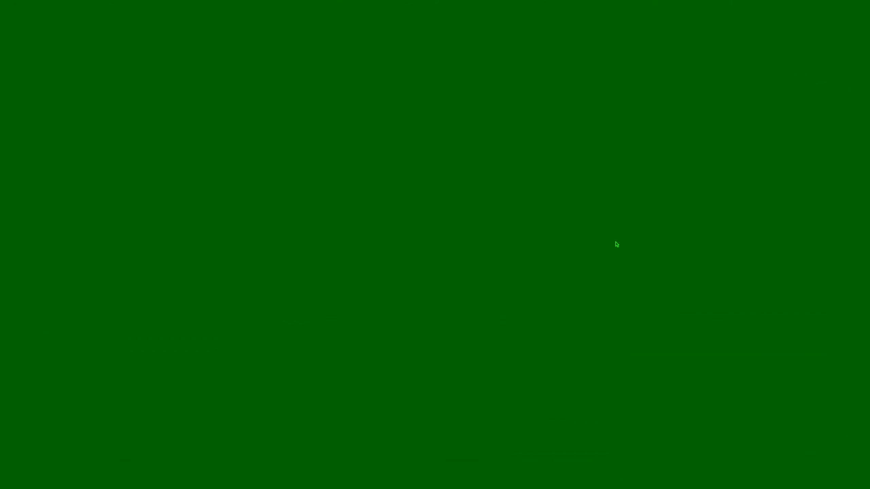
pyautogui.press('space')
pyautogui.moveTo(597, 231); pyautogui.dragTo(634, 325)
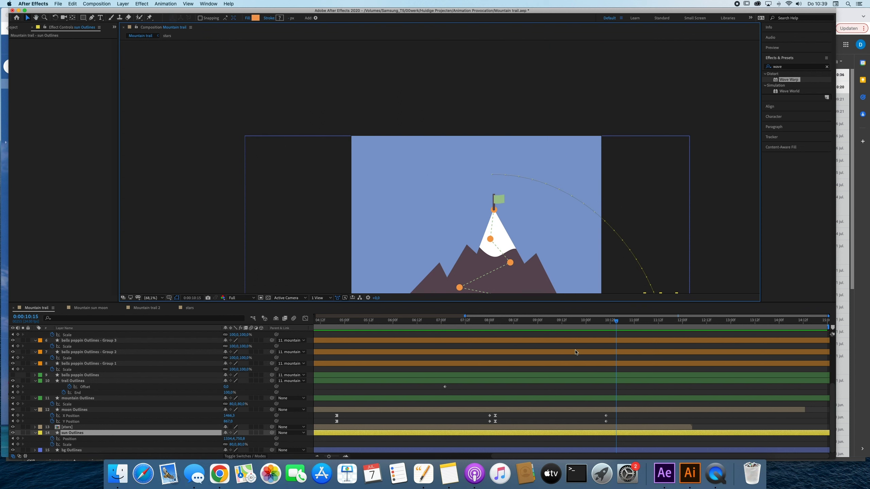
pyautogui.press('space')
pyautogui.moveTo(634, 250); pyautogui.dragTo(582, 147)
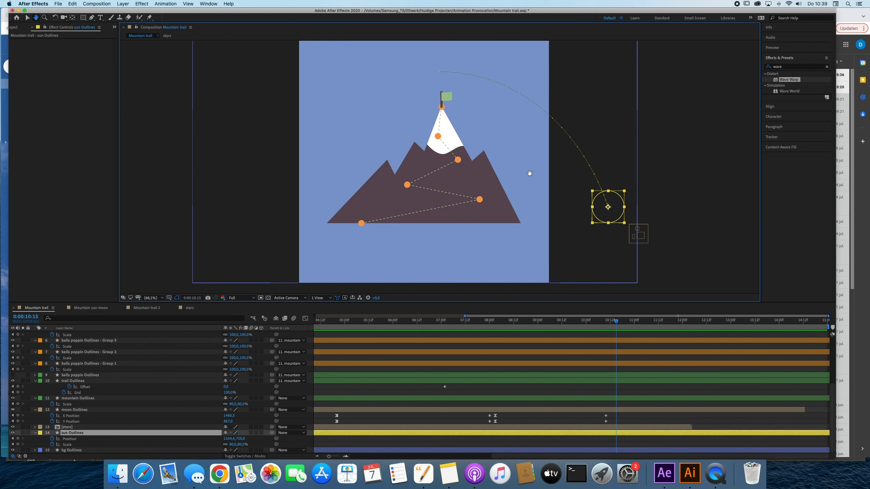
pyautogui.moveTo(534, 218); pyautogui.dragTo(549, 181)
pyautogui.moveTo(391, 230); pyautogui.dragTo(343, 226)
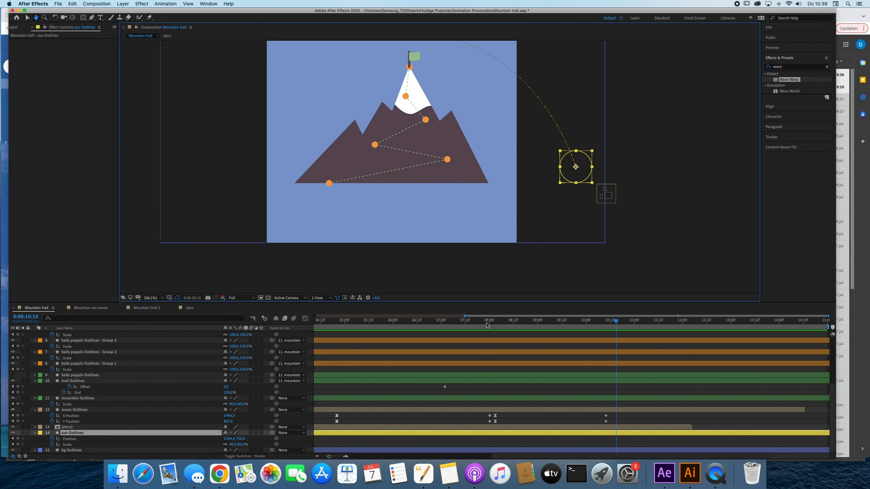
pyautogui.press('super+d')
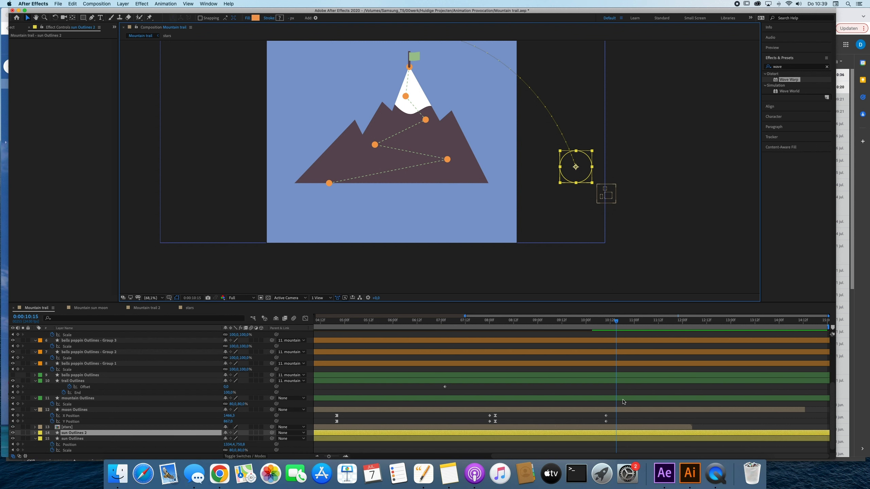
pyautogui.hotkey('alt', '[')
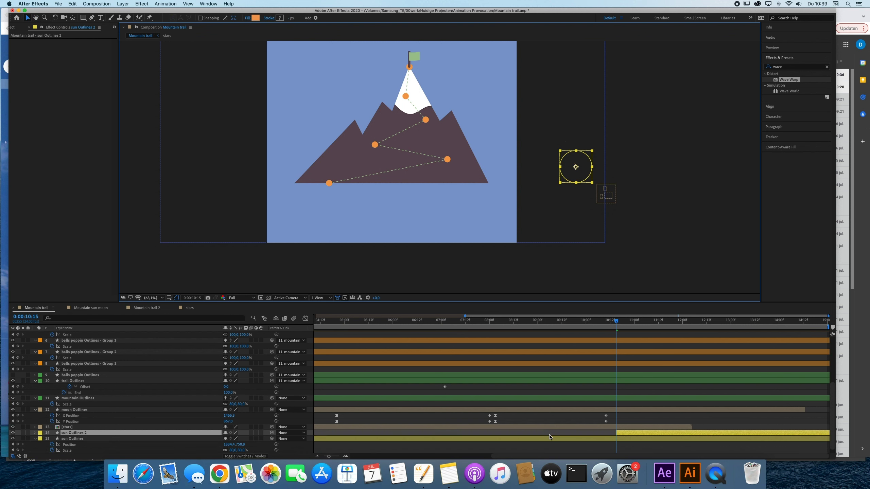
pyautogui.press('super+z')
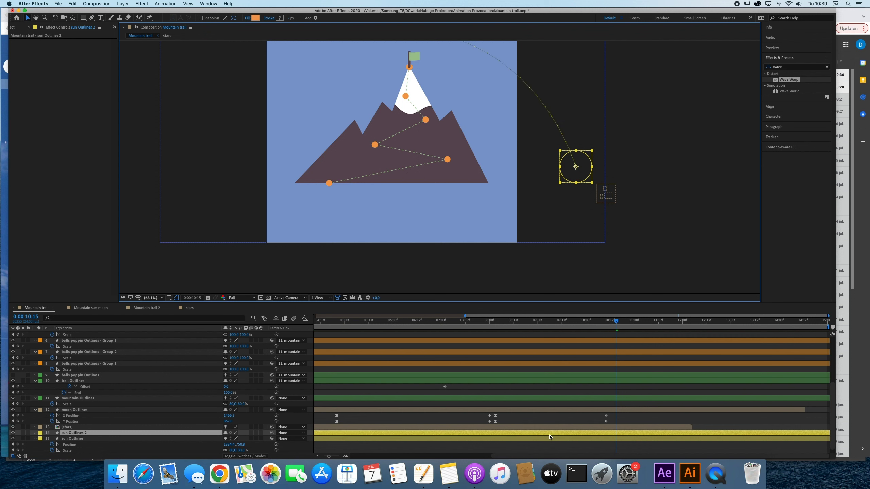
pyautogui.press('Delete')
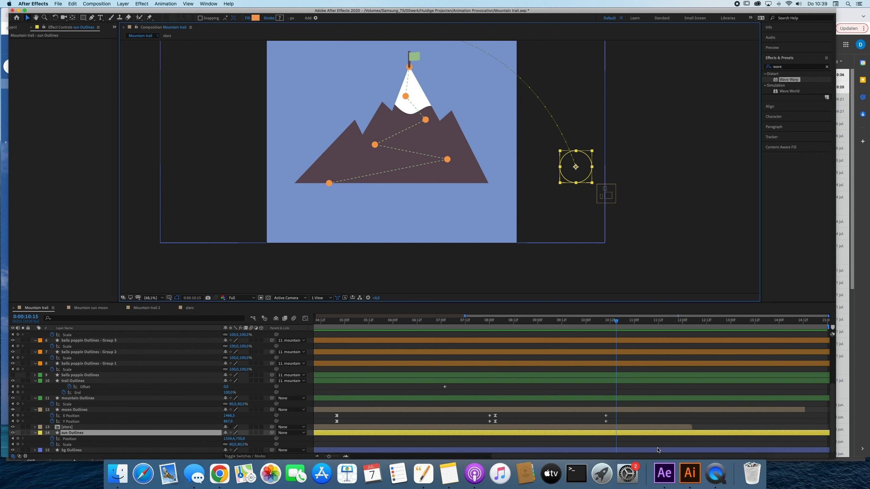
# - Duplicate the sun Outlines layer with the copy trimmed to start at 0:00:10:15, and try moving the copy off the artwork's left side
pyautogui.press('super+d')
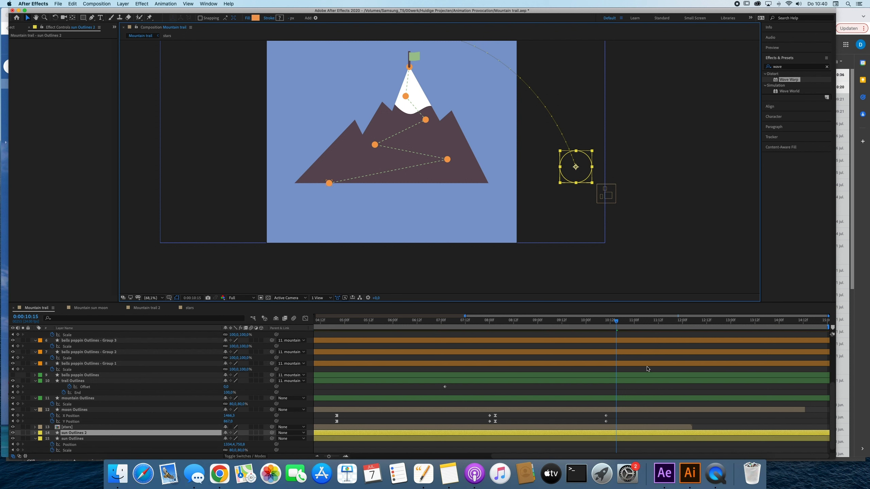
pyautogui.hotkey('alt', '[')
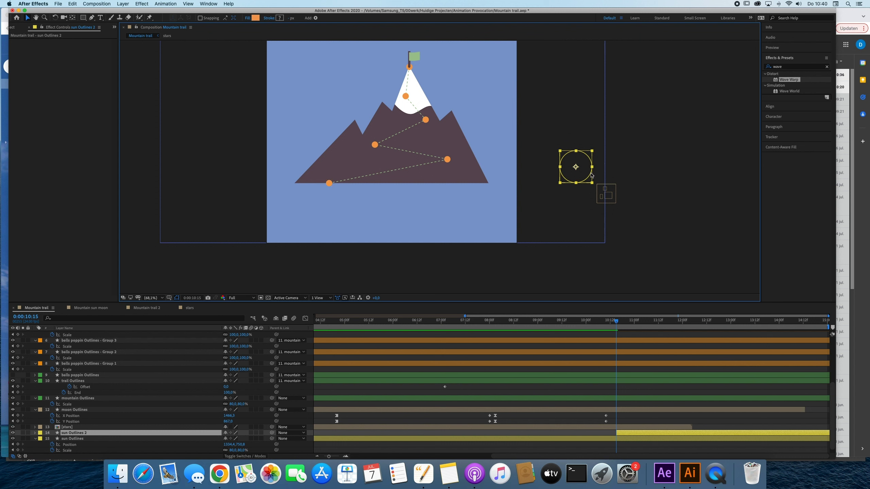
pyautogui.moveTo(580, 172); pyautogui.dragTo(189, 165)
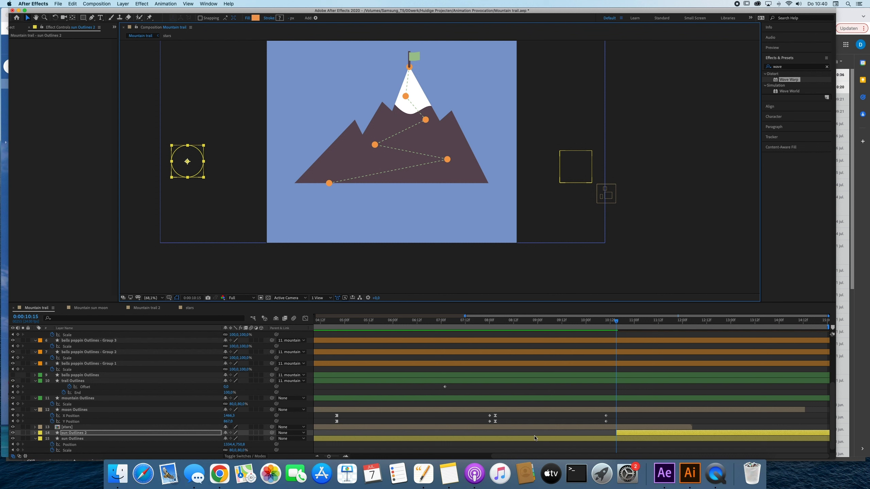
pyautogui.press('super+z')
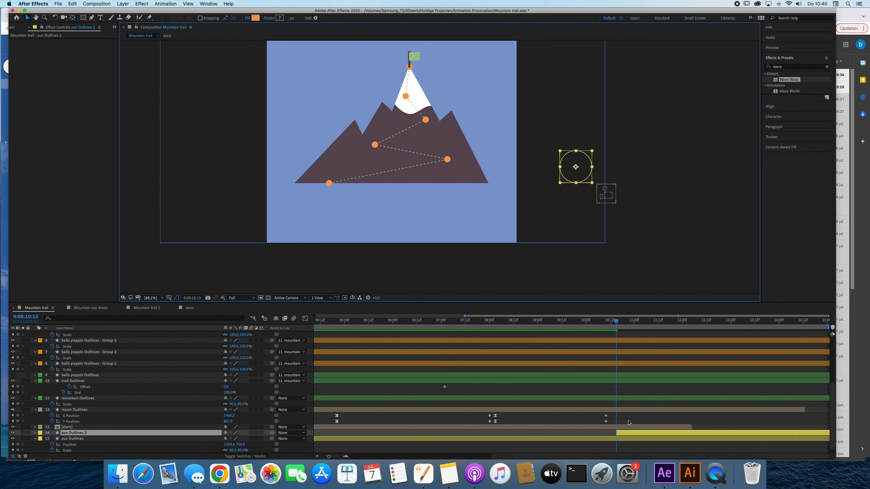
pyautogui.press('super+z')
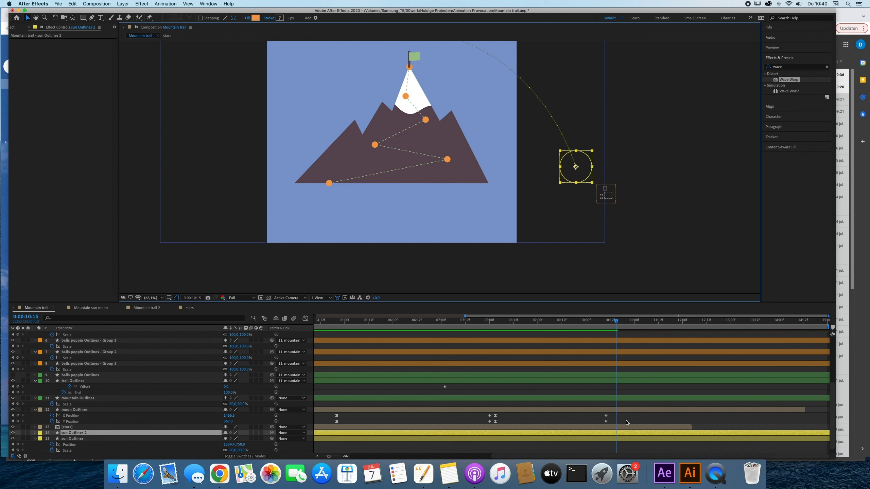
pyautogui.press('super+shift+z')
pyautogui.press('super+shift+z')
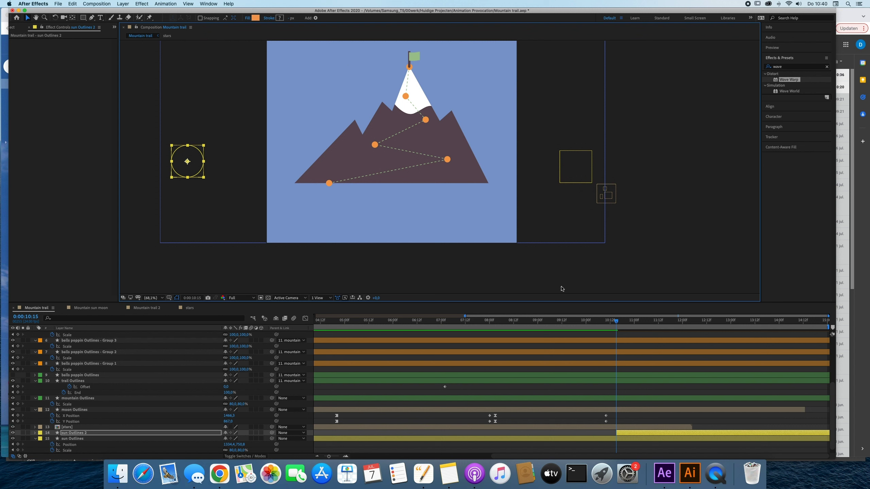
pyautogui.press('super+z')
# - Keyframe the copied sun's Position from off the artwork's left side at 0:00:10:15 to the sky left of the peak at 0:00:11:13
pyautogui.press('p')
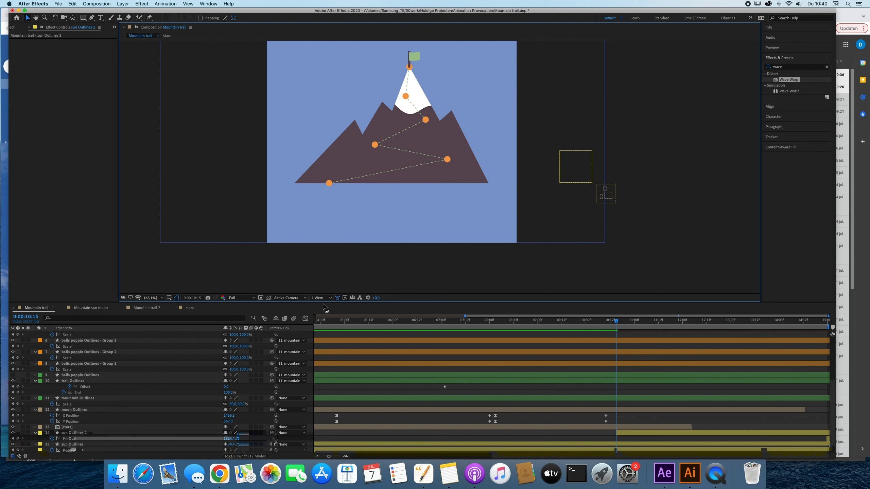
pyautogui.click(643, 434)
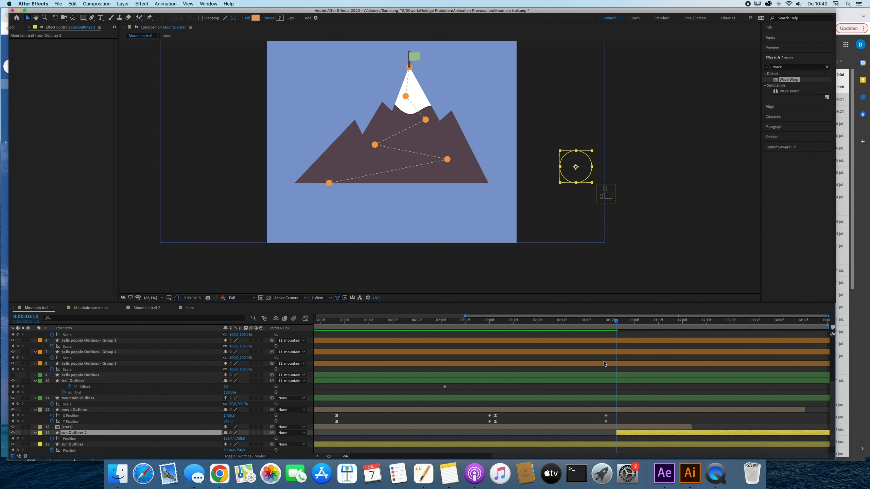
pyautogui.scroll(-2, 660, 406)
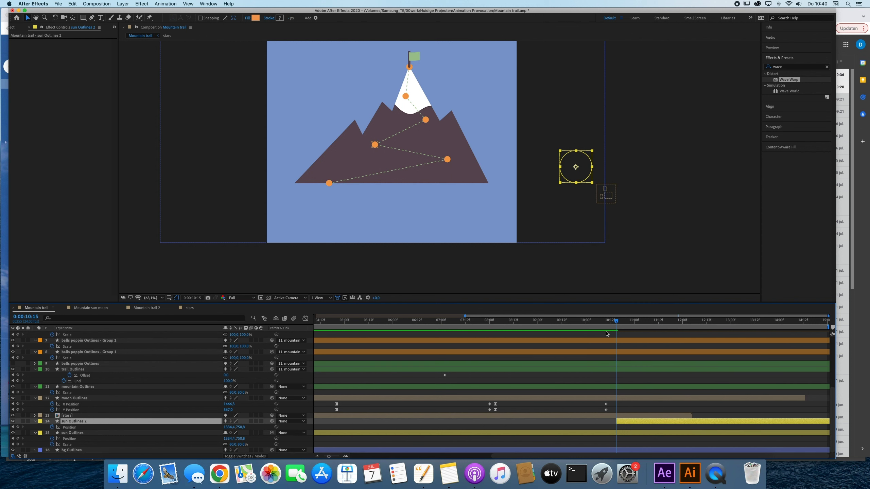
pyautogui.moveTo(617, 323)
pyautogui.mouseDown()
pyautogui.moveTo(603, 321)
pyautogui.moveTo(617, 322)
pyautogui.mouseUp()
pyautogui.press('super+v')
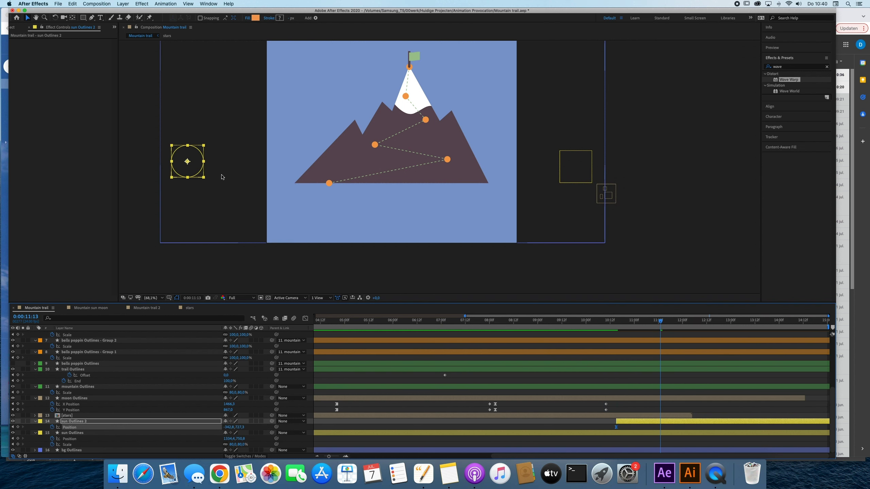
pyautogui.moveTo(188, 161); pyautogui.dragTo(363, 62)
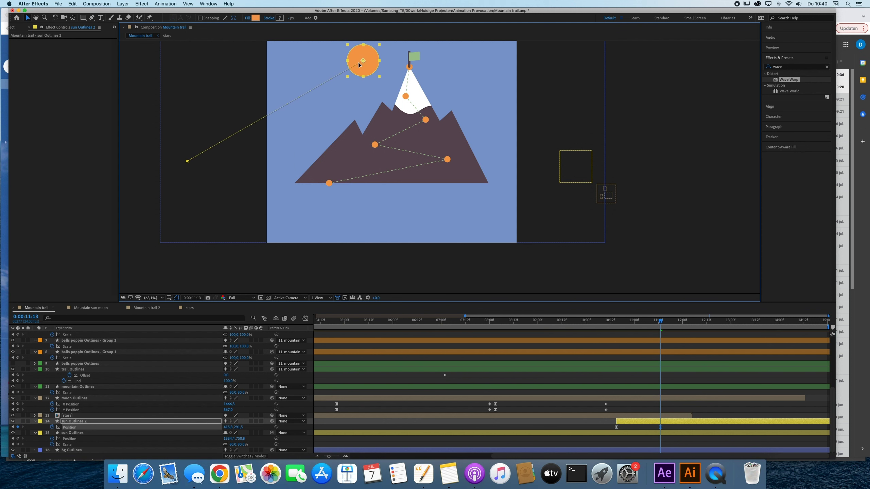
pyautogui.moveTo(321, 154); pyautogui.dragTo(315, 242)
pyautogui.moveTo(358, 154); pyautogui.dragTo(321, 136)
# - Preview the animation from its beginning and delete the sun Outlines 2 layer
pyautogui.moveTo(621, 324); pyautogui.dragTo(175, 318)
pyautogui.press('space')
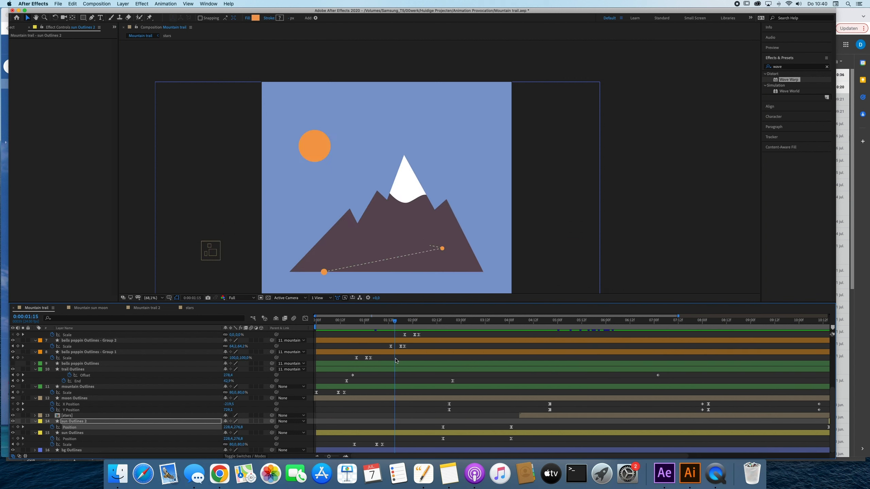
pyautogui.moveTo(475, 366); pyautogui.dragTo(583, 409)
pyautogui.press('space')
pyautogui.click(663, 424)
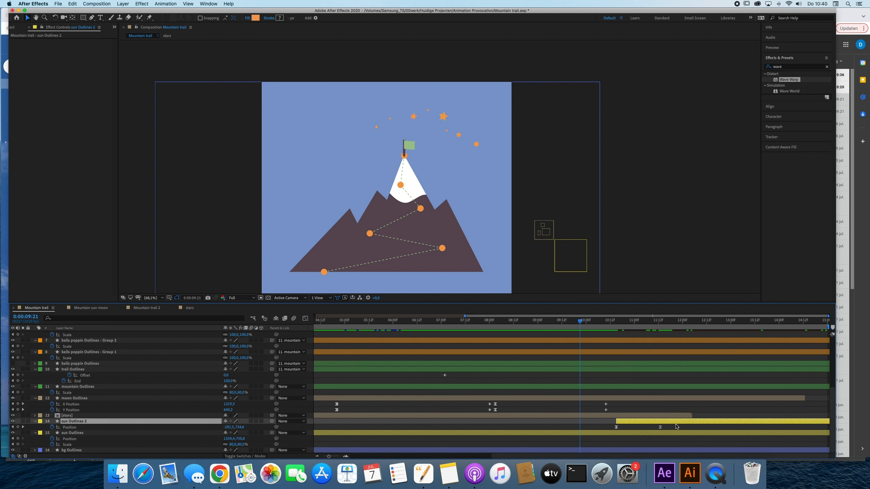
pyautogui.press('Delete')
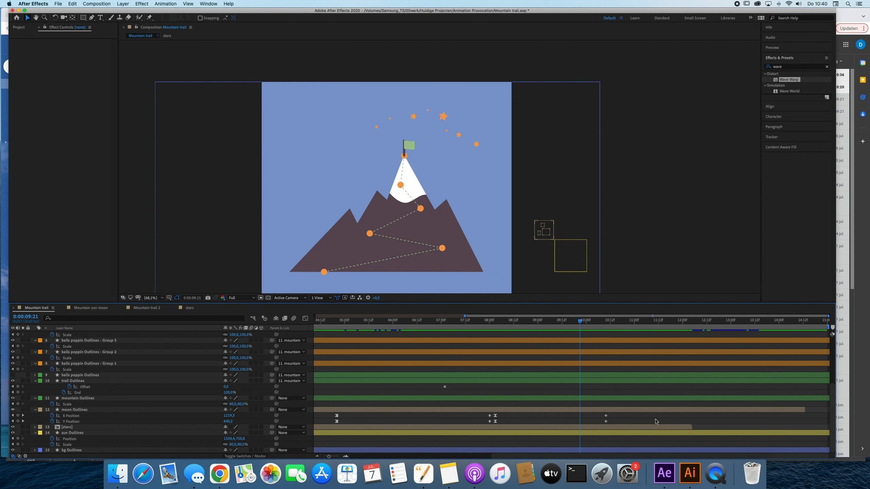
# - Delete the last two pairs of X and Y Position keyframes from the moon Outlines layer, with the current time at 0:00:06:14
pyautogui.moveTo(579, 322); pyautogui.dragTo(418, 329)
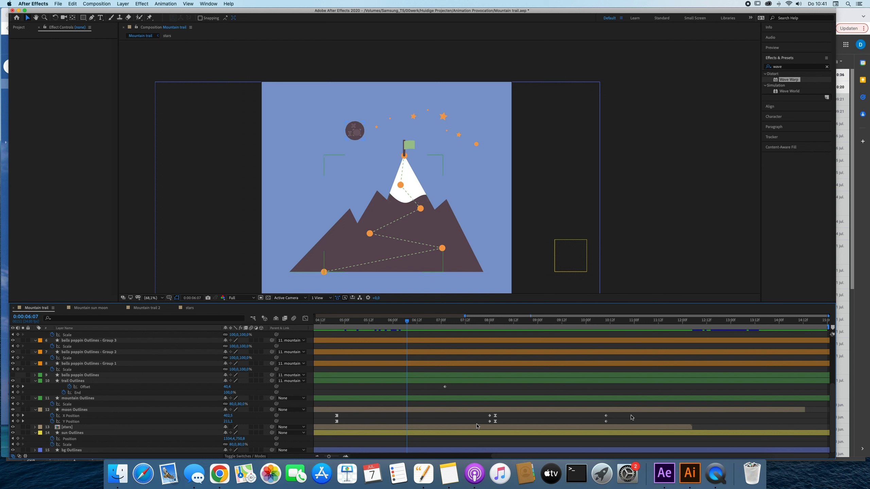
pyautogui.moveTo(632, 416); pyautogui.dragTo(496, 430)
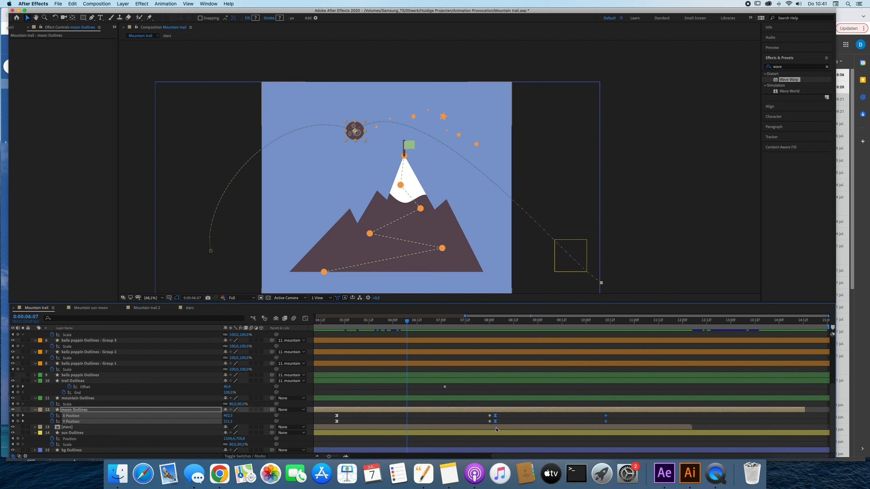
pyautogui.moveTo(514, 325); pyautogui.dragTo(421, 326)
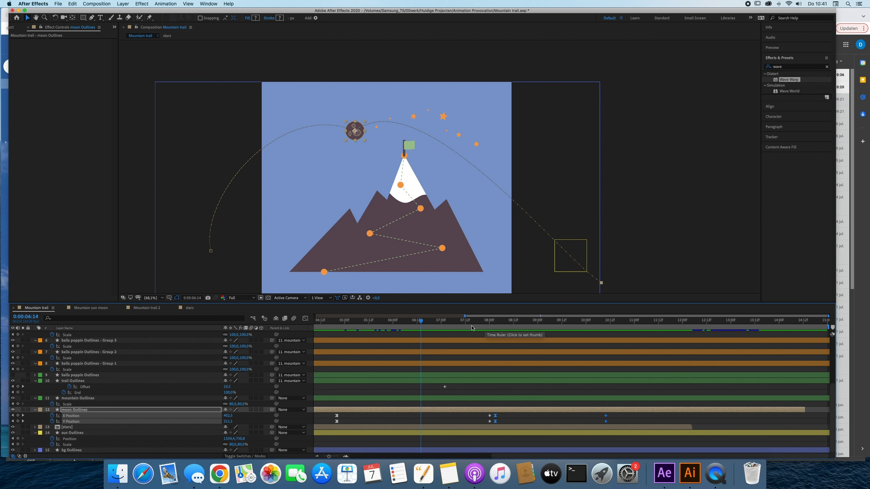
pyautogui.press('Delete')
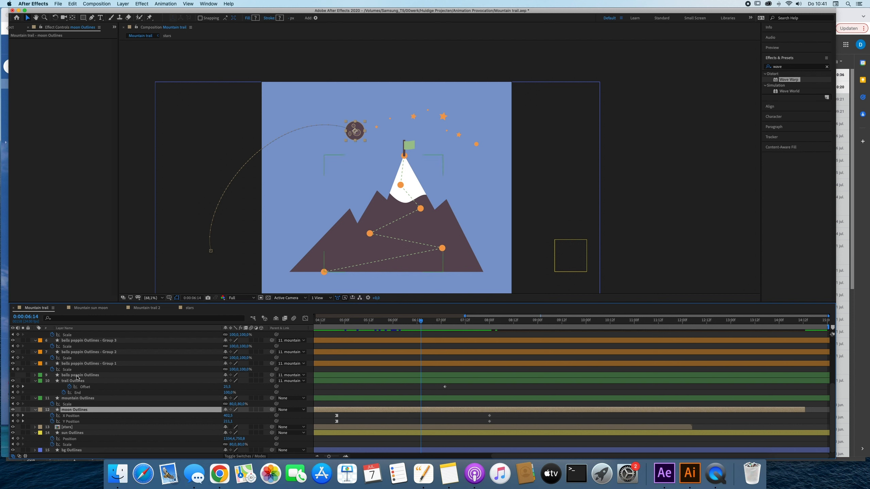
# - Select the bg Outlines layer and expand its properties
pyautogui.click(70, 433)
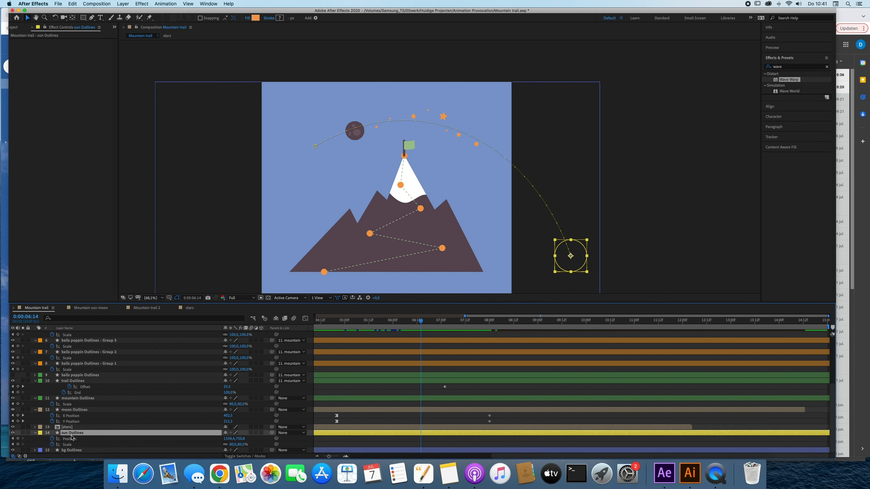
pyautogui.click(72, 449)
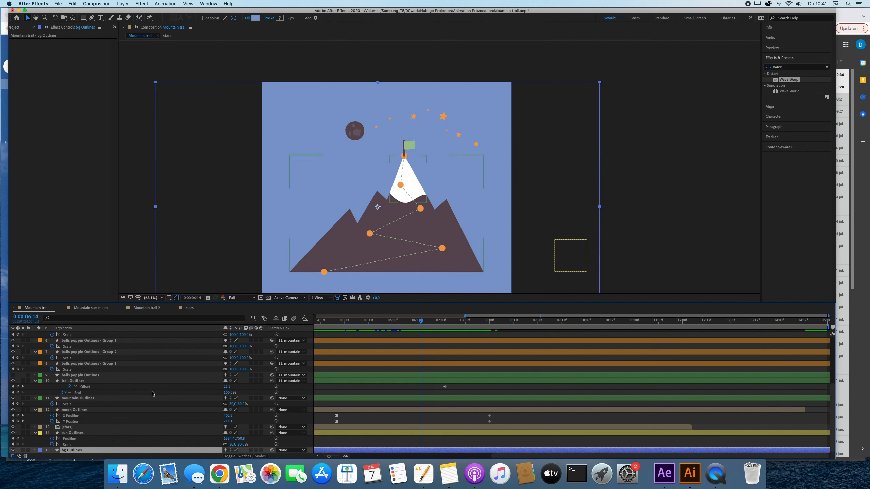
pyautogui.click(399, 419)
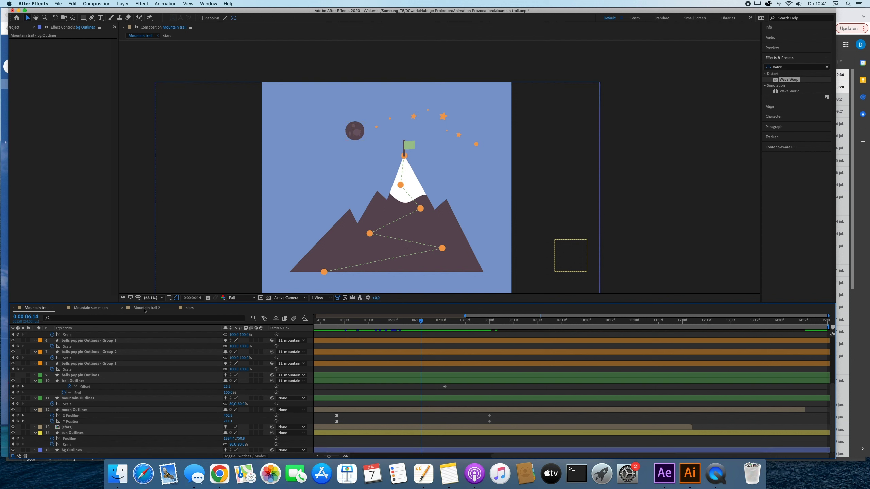
pyautogui.click(69, 451)
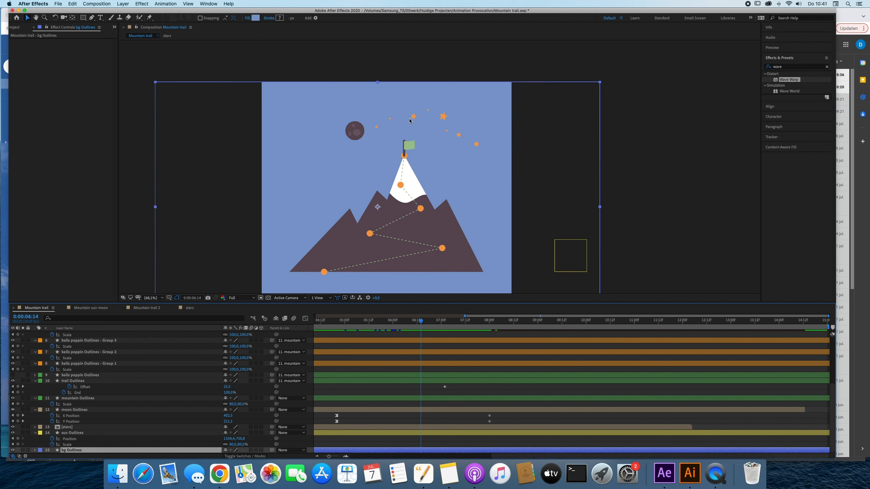
pyautogui.click(35, 450)
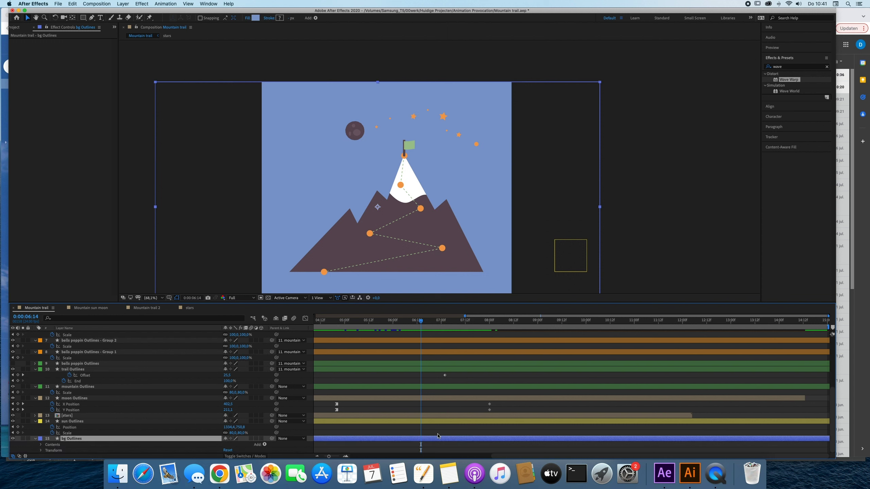
# - Move the current time to 0:00:02:15 and expand the bg Outlines layer's Contents down to Group 1
pyautogui.moveTo(395, 325); pyautogui.dragTo(379, 378)
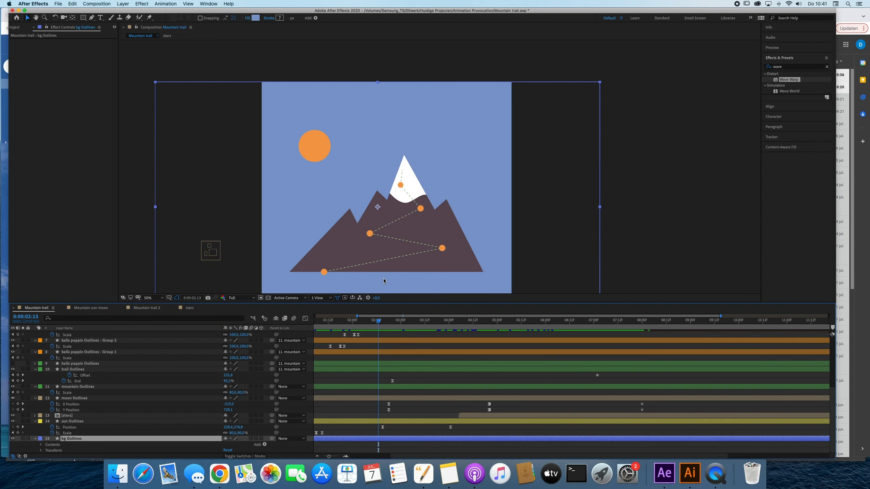
pyautogui.press(',')
pyautogui.press(',')
pyautogui.press(',')
pyautogui.press('.')
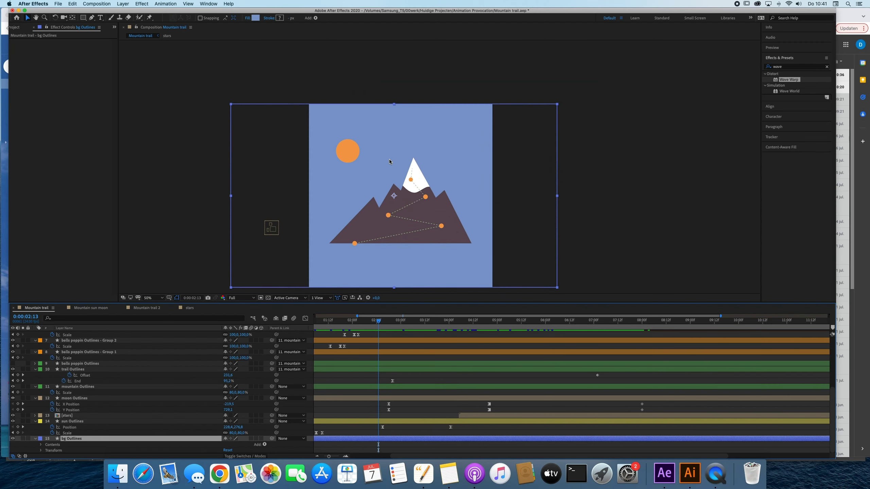
pyautogui.click(52, 445)
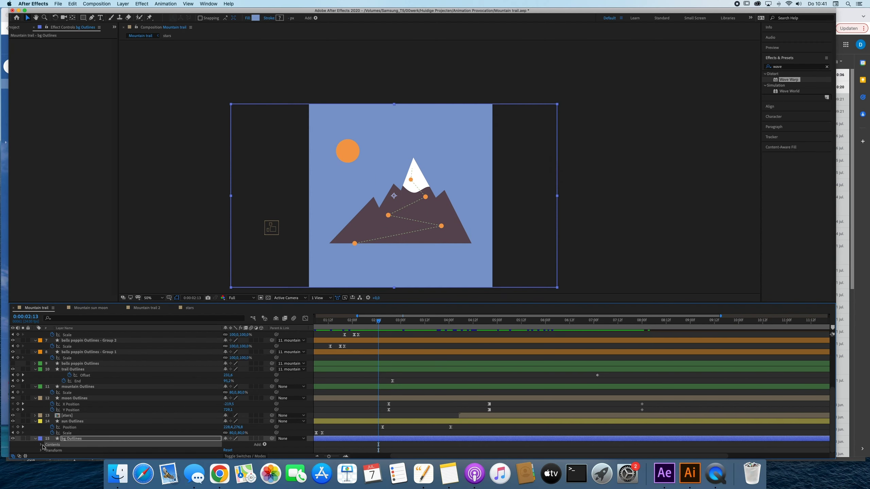
pyautogui.click(41, 445)
pyautogui.scroll(-1, 388, 393)
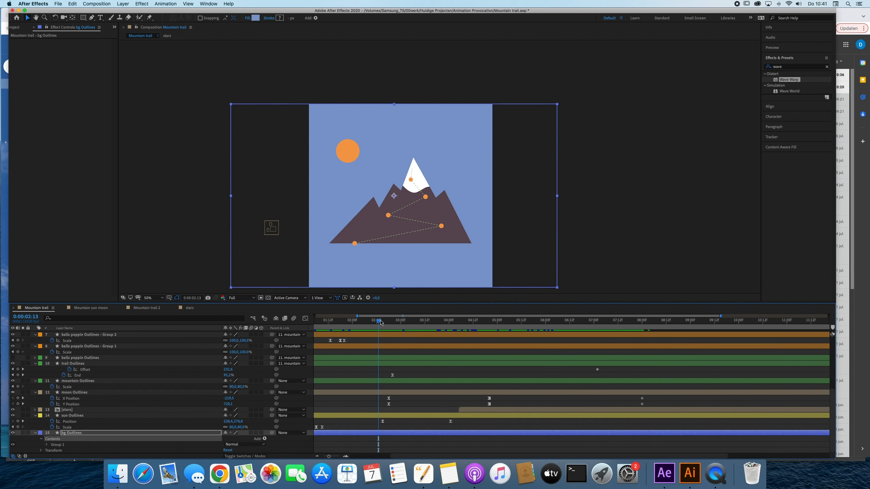
pyautogui.moveTo(380, 322)
pyautogui.mouseDown()
pyautogui.moveTo(437, 331)
pyautogui.moveTo(384, 334)
pyautogui.mouseUp()
pyautogui.click(63, 446)
pyautogui.click(47, 445)
pyautogui.scroll(-6, 84, 439)
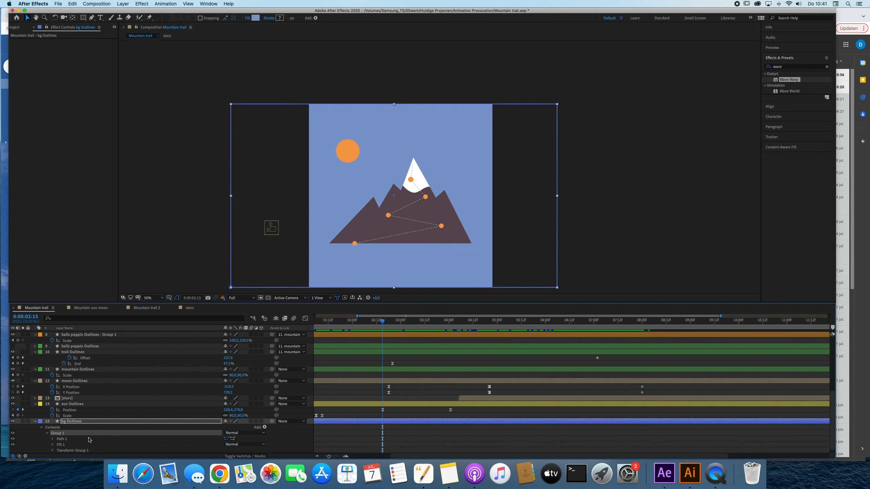
# - Expand Path 1 and Fill 1 of the bg Outlines layer and set a fill Color keyframe at 0:00:02:15
pyautogui.scroll(3, 66, 436)
pyautogui.click(65, 434)
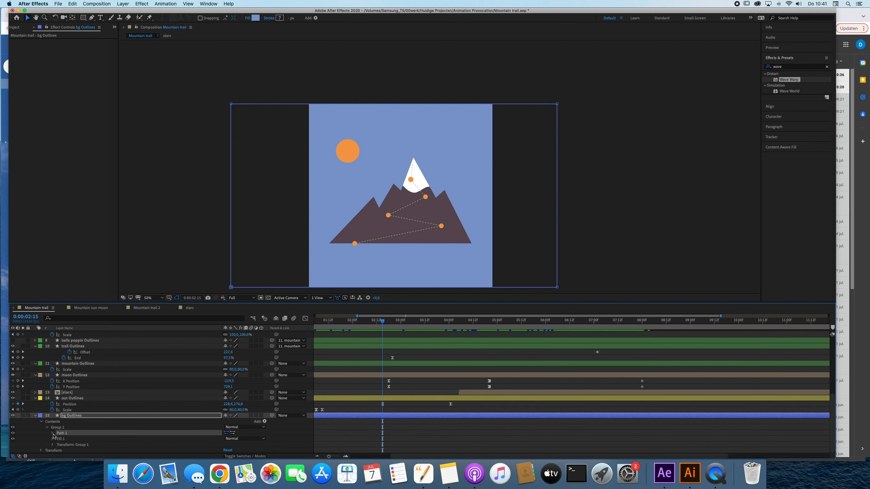
pyautogui.click(53, 433)
pyautogui.click(66, 446)
pyautogui.scroll(-1, 55, 444)
pyautogui.click(52, 440)
pyautogui.scroll(-2, 51, 442)
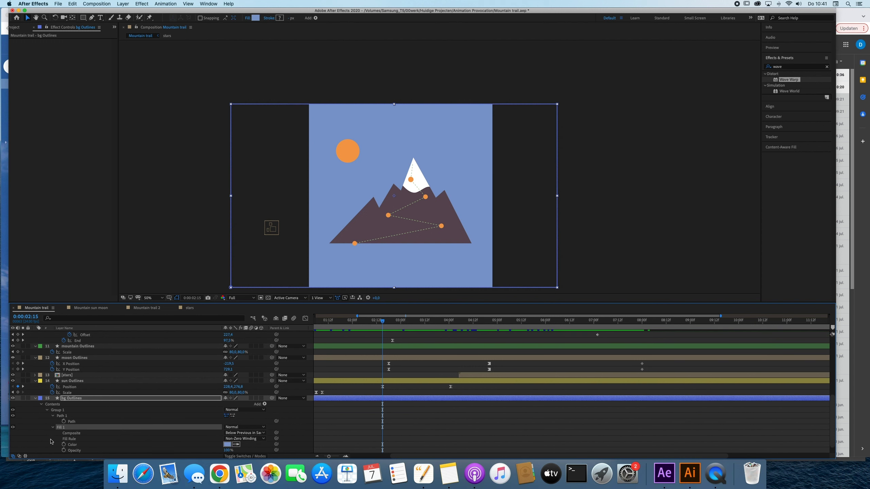
pyautogui.scroll(-1, 76, 435)
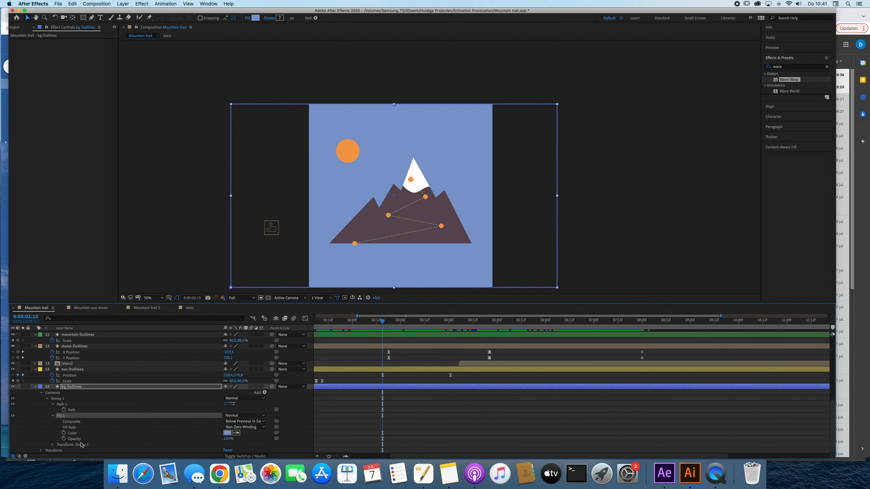
pyautogui.click(64, 434)
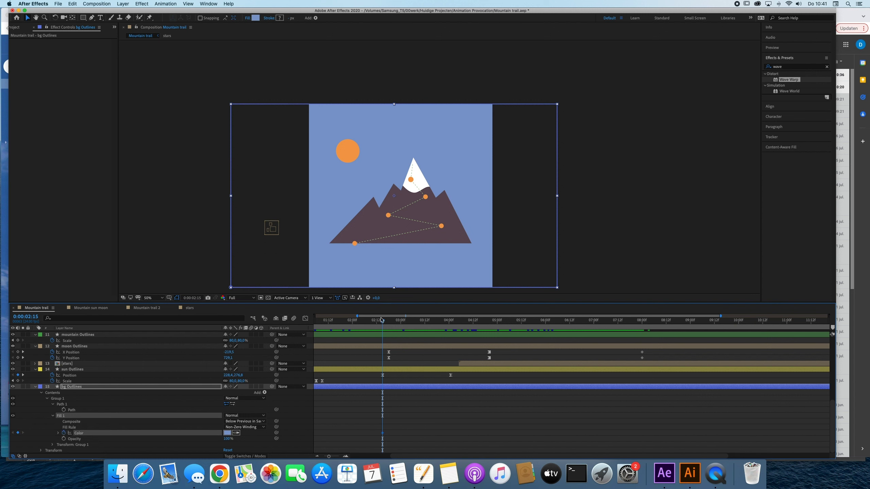
# - Keyframe the background's fill Color to a much darker blue at 0:00:04:01, lowering only its brightness
pyautogui.moveTo(384, 322); pyautogui.dragTo(449, 322)
pyautogui.press('pagedown')
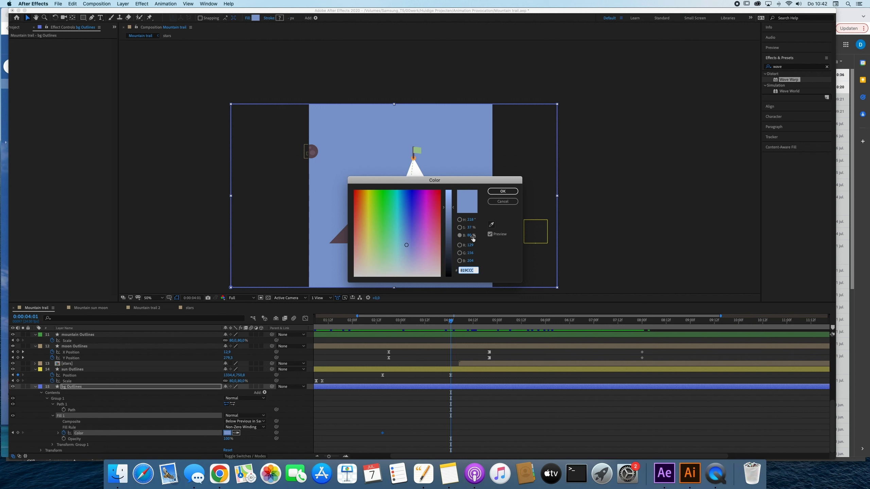
pyautogui.moveTo(450, 209); pyautogui.dragTo(448, 239)
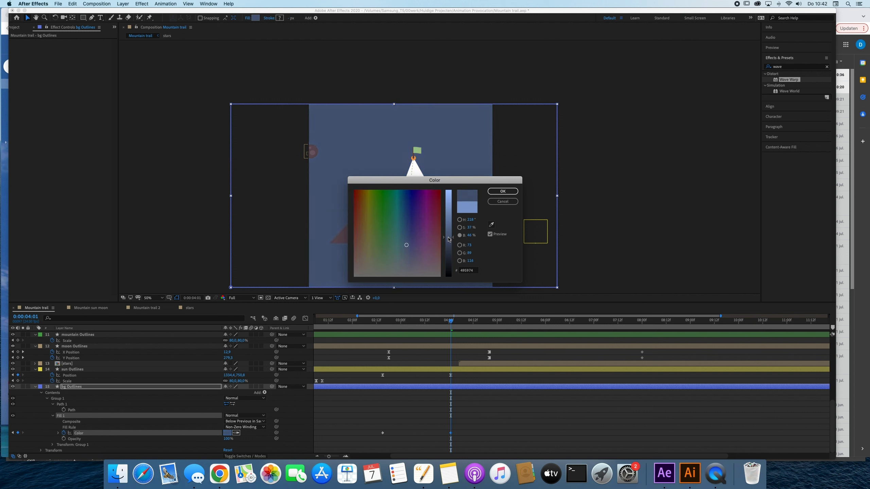
pyautogui.click(504, 191)
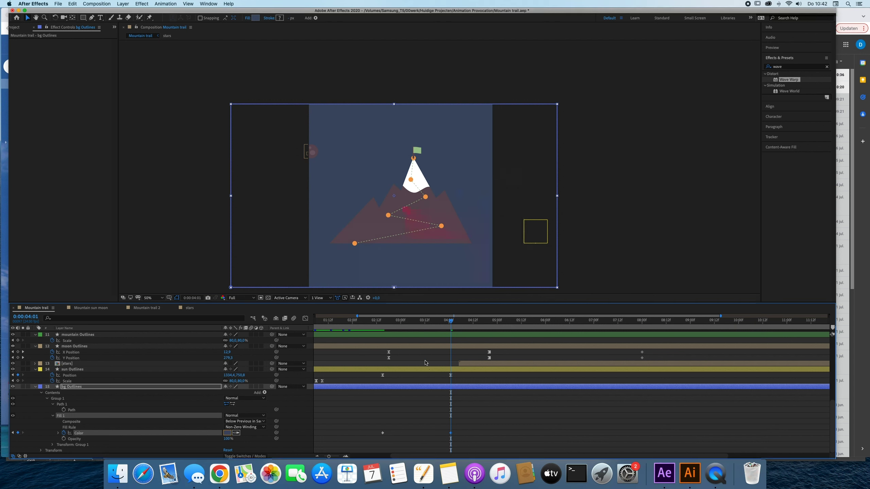
# - Preview the background's color change from 0:00:01:20 and again from 0:00:03:06
pyautogui.click(424, 325)
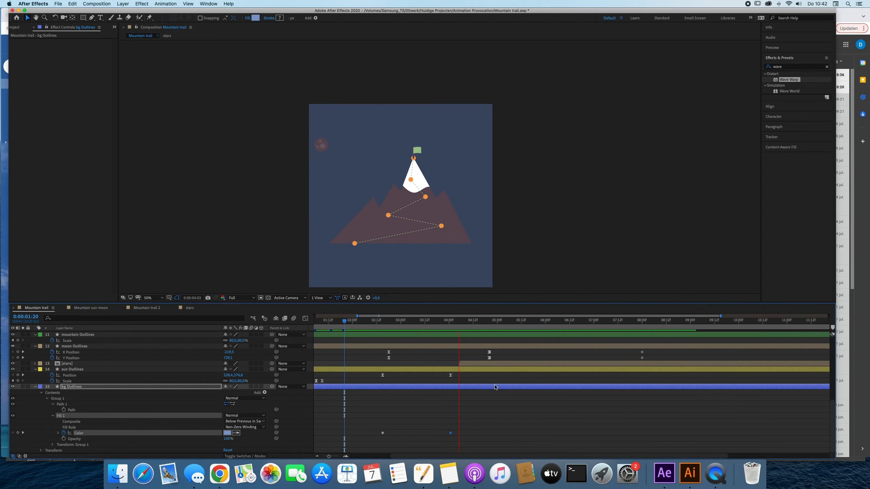
pyautogui.press('space')
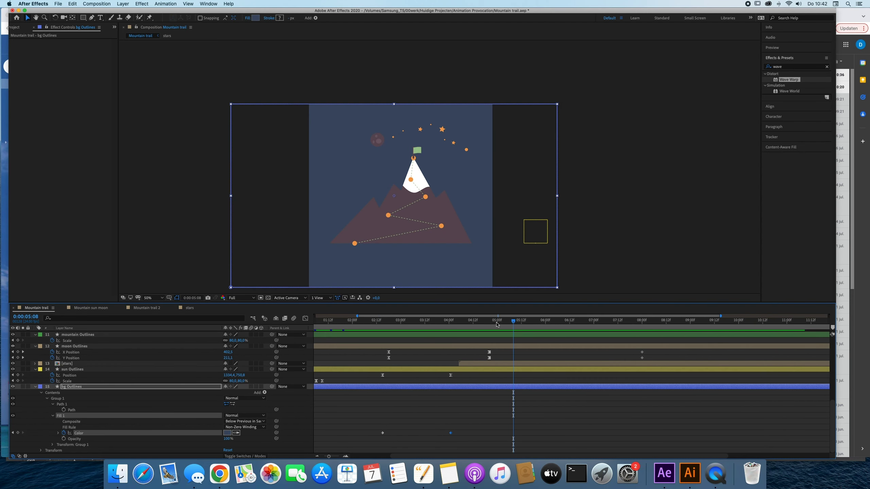
pyautogui.moveTo(497, 323); pyautogui.dragTo(412, 323)
pyautogui.press('space')
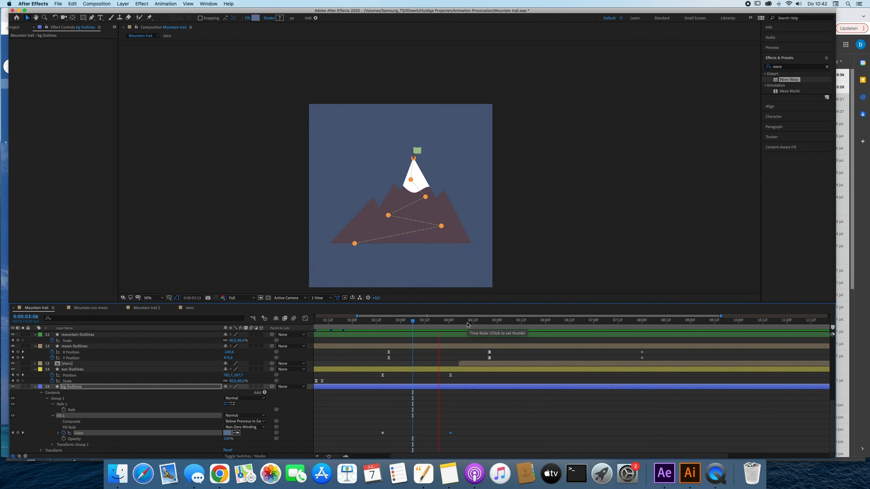
pyautogui.press('space')
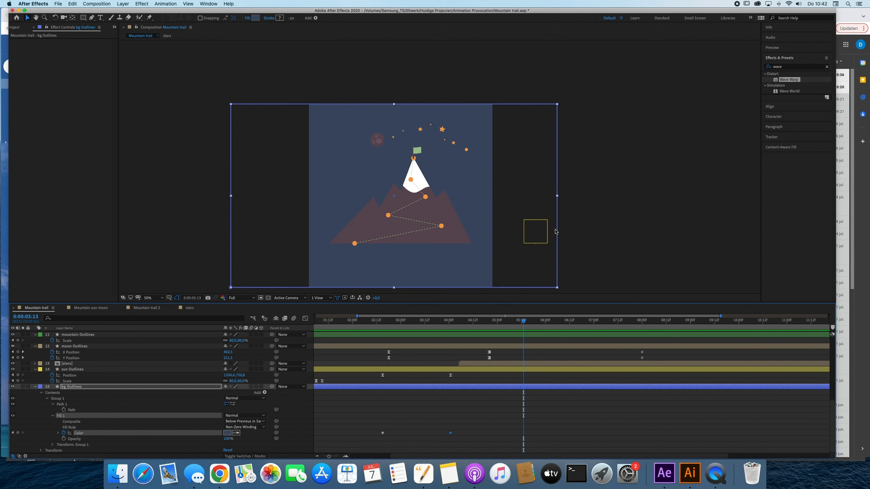
# - Return the current time to 0:00:00:00 and deselect the bg Outlines layer
pyautogui.moveTo(518, 323); pyautogui.dragTo(564, 356)
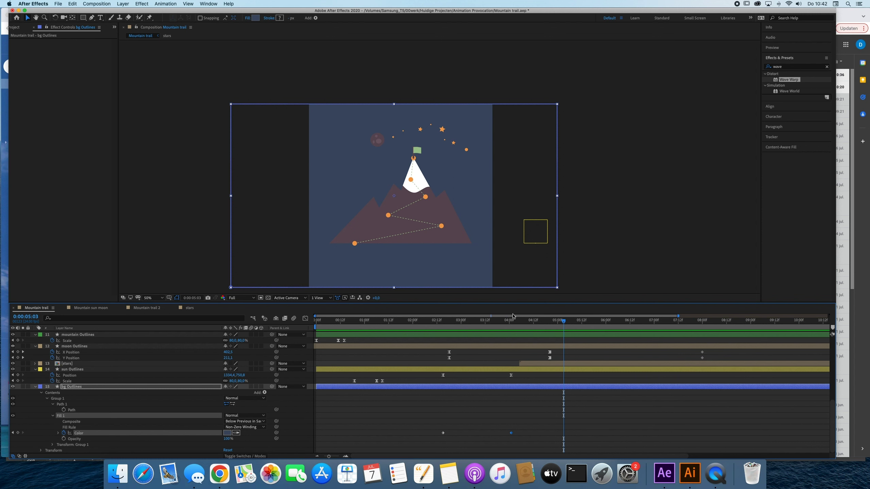
pyautogui.moveTo(564, 322); pyautogui.dragTo(124, 327)
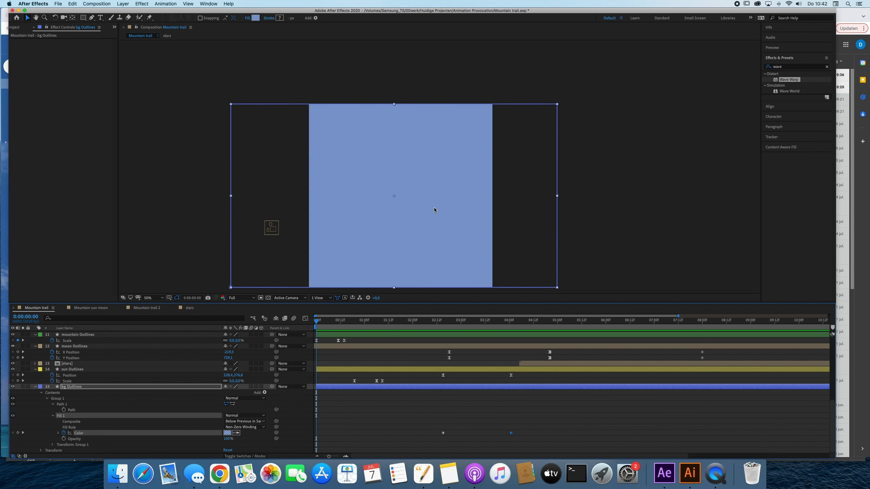
pyautogui.click(674, 199)
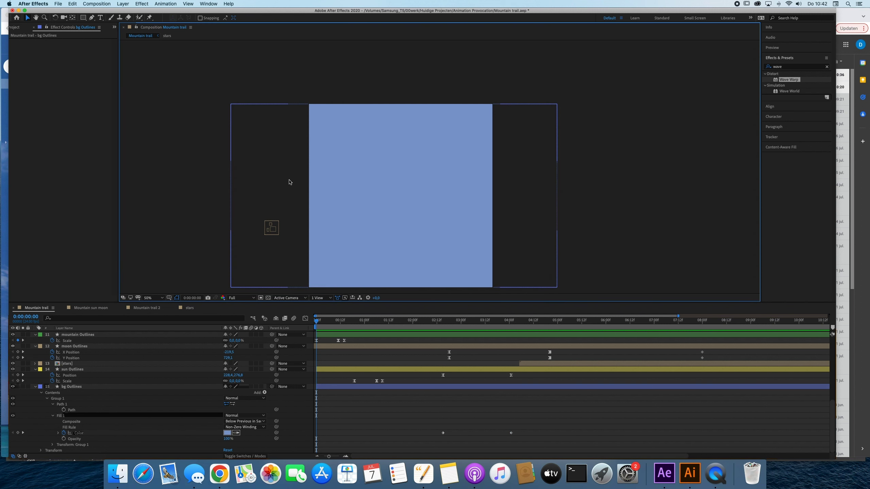
# - Maximize the Composition viewer and fit the whole composition into it
pyautogui.press('`')
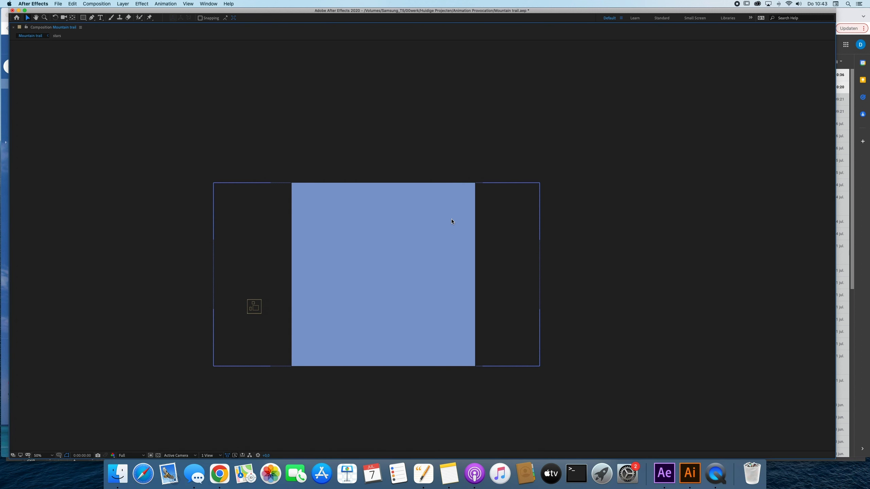
pyautogui.press('`')
pyautogui.press('`')
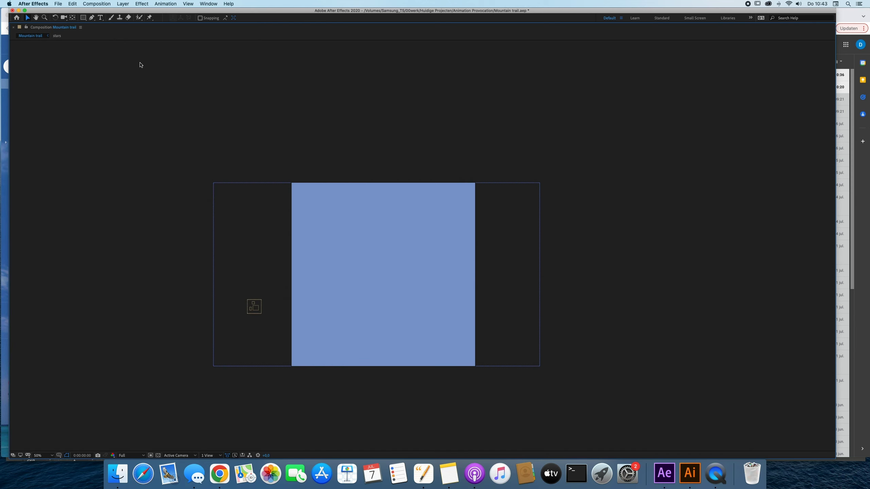
pyautogui.press('`')
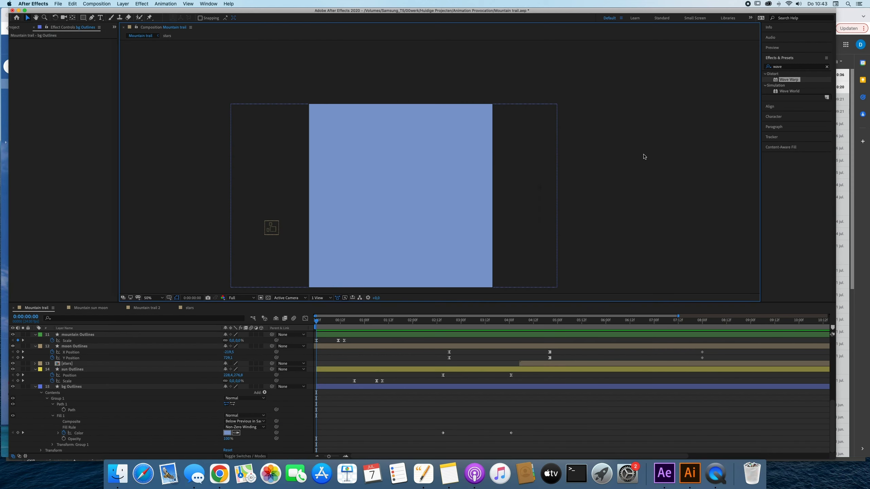
pyautogui.press('`')
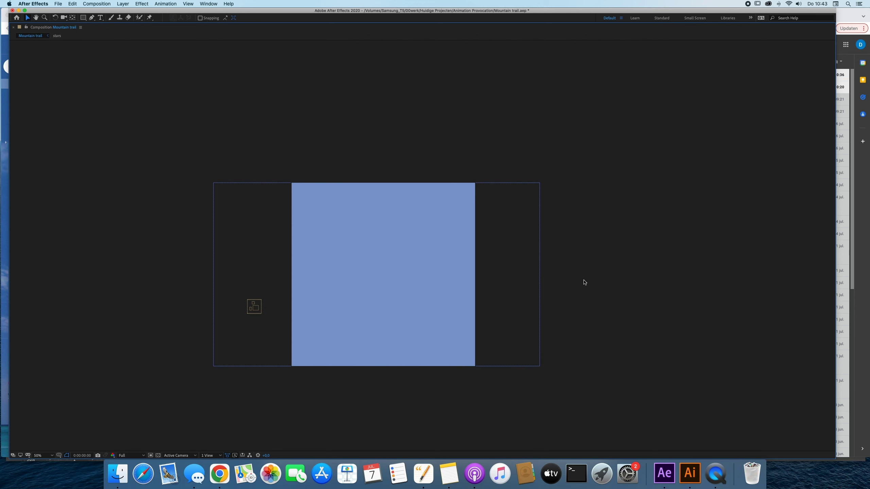
pyautogui.press('`')
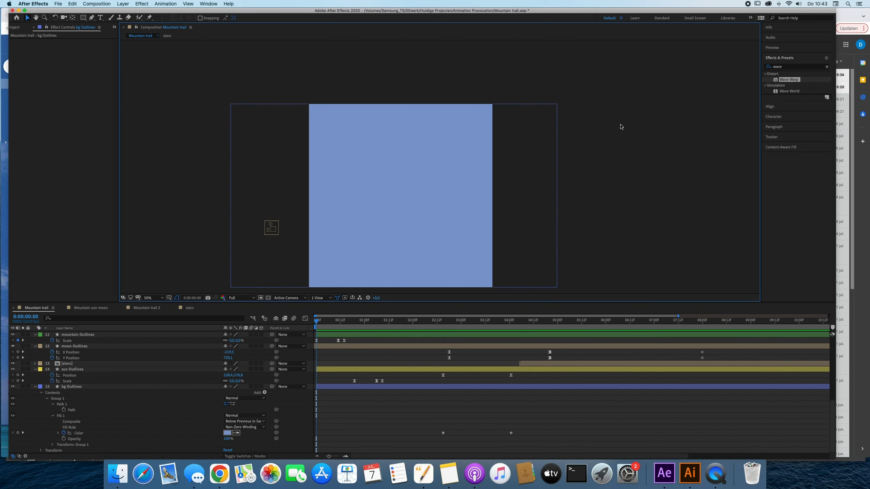
pyautogui.press('`')
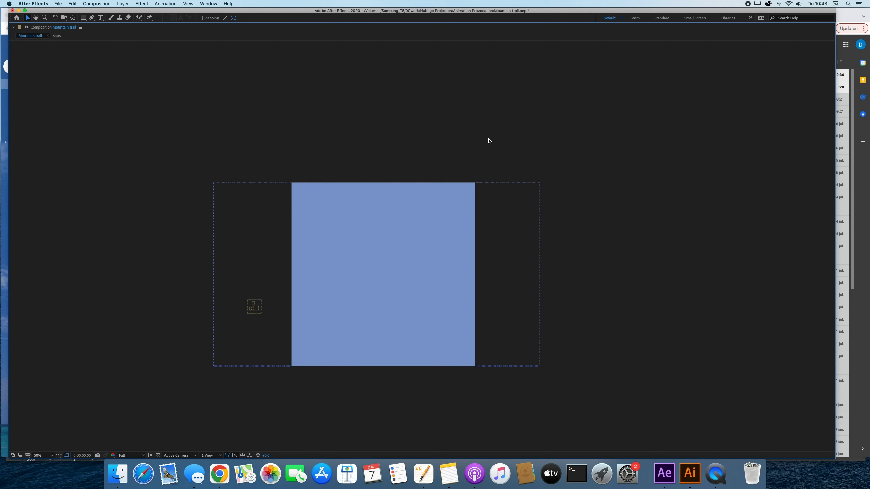
pyautogui.hotkey('shift', '/')
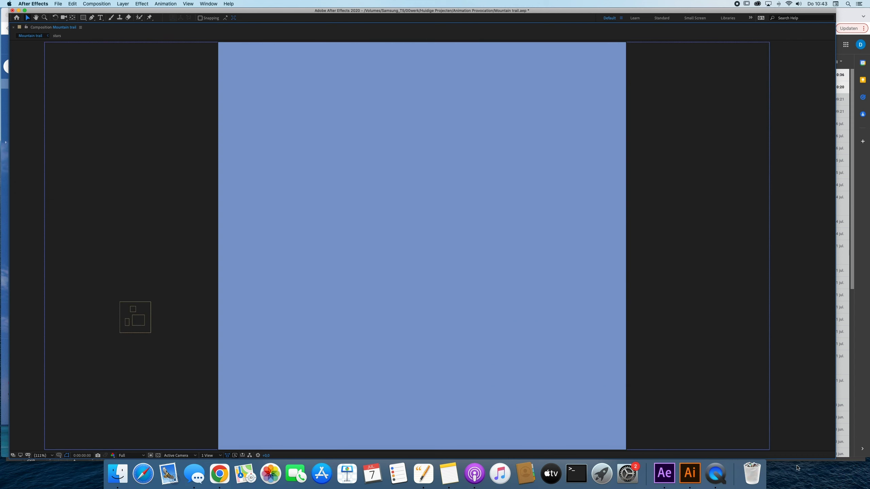
# - Preview the animation from its beginning in the maximized viewer, and once more in the normal workspace layout
pyautogui.press('space')
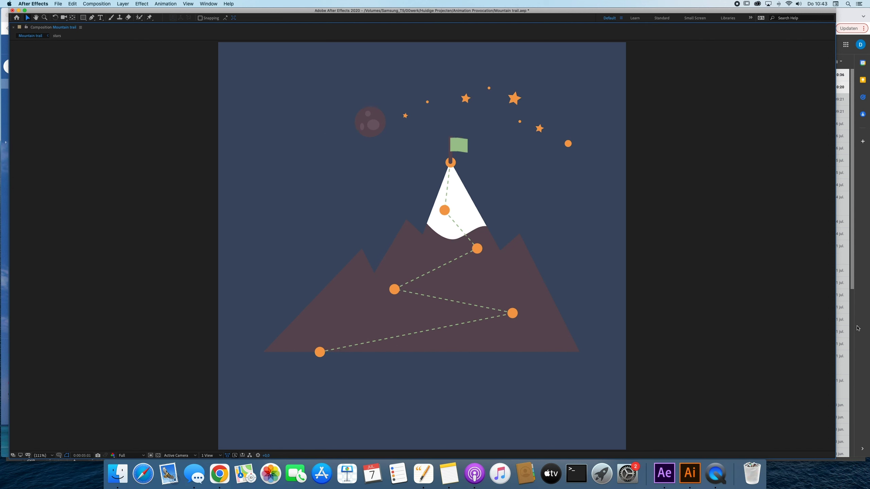
pyautogui.press('space')
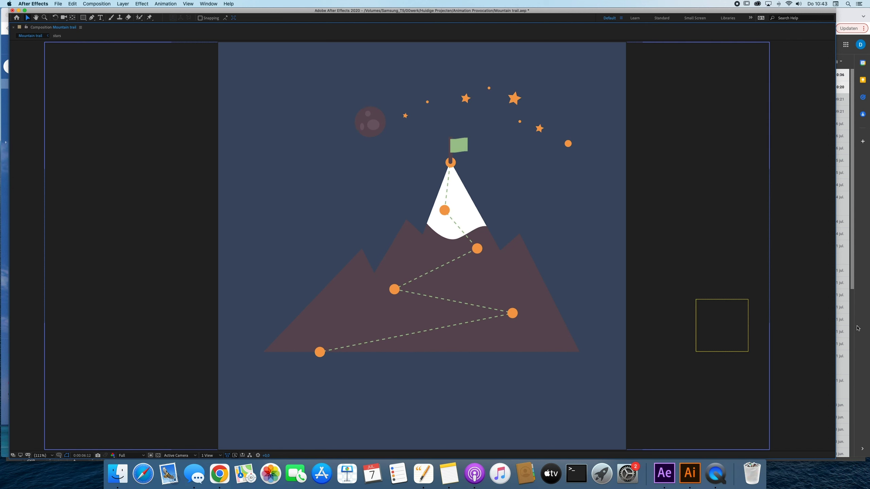
pyautogui.press('space')
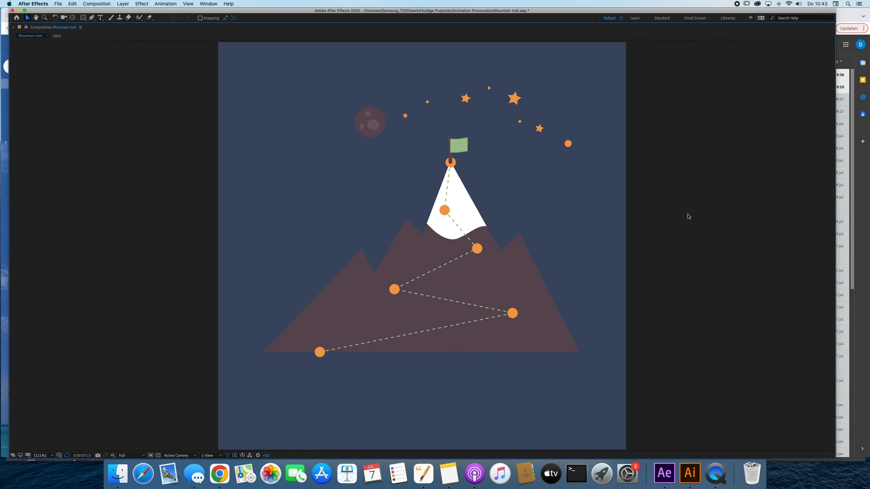
pyautogui.press('space')
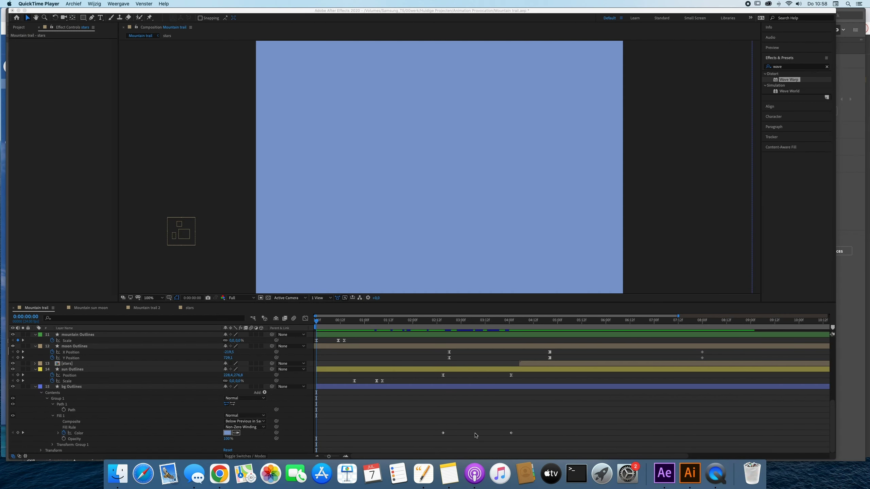
pyautogui.click(321, 336)
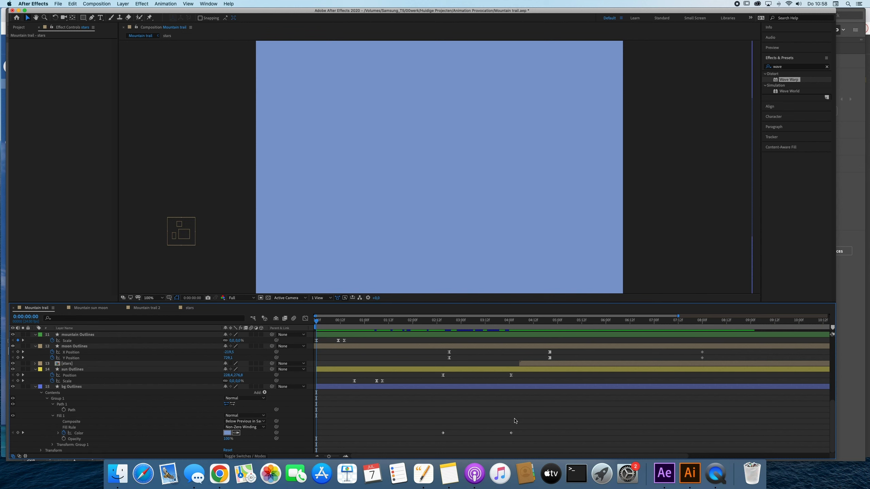
pyautogui.press('space')
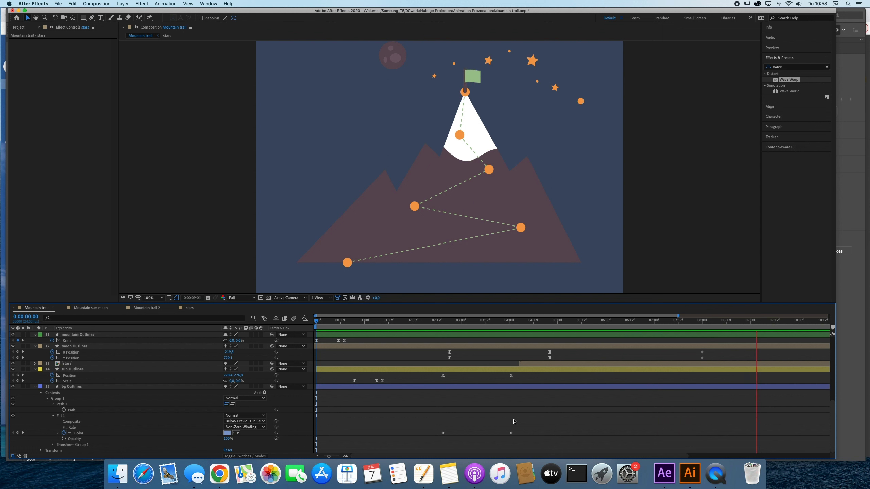
# - Select the stars layer and shift it slightly right and down in the composition, with the current time at 0:00:05:10
pyautogui.click(545, 75)
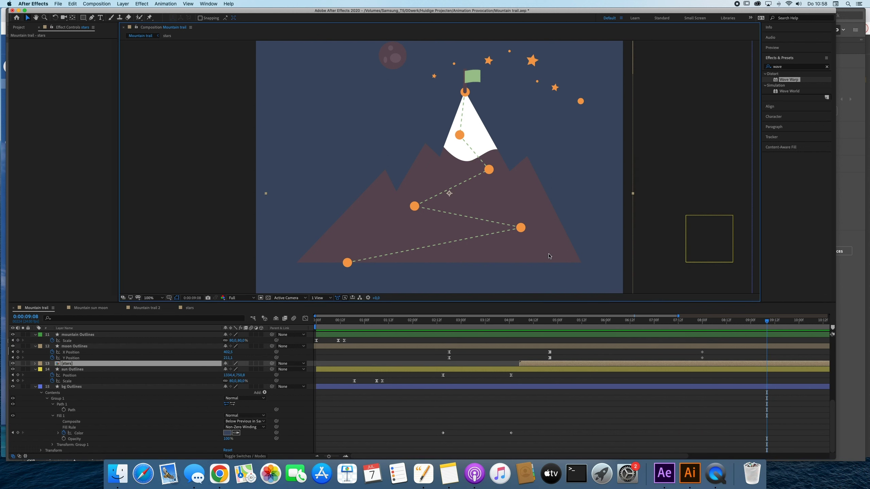
pyautogui.click(577, 321)
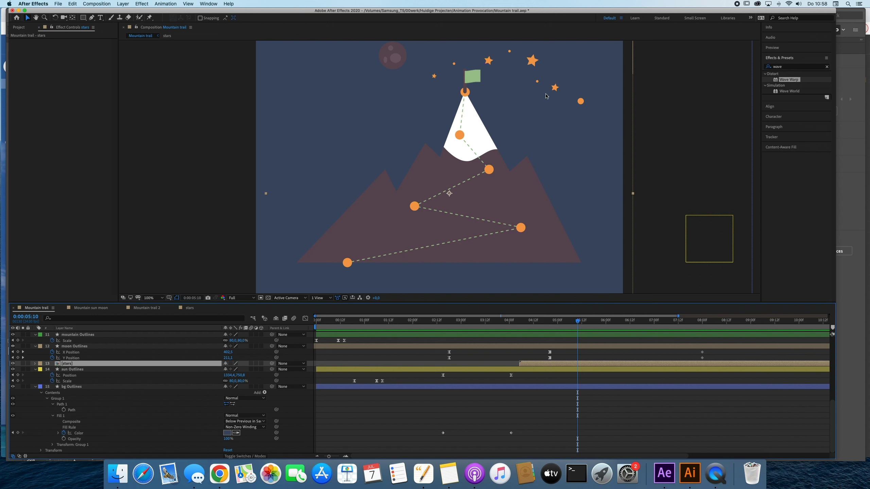
pyautogui.moveTo(549, 85)
pyautogui.mouseDown()
pyautogui.moveTo(550, 60)
pyautogui.moveTo(551, 87)
pyautogui.mouseUp()
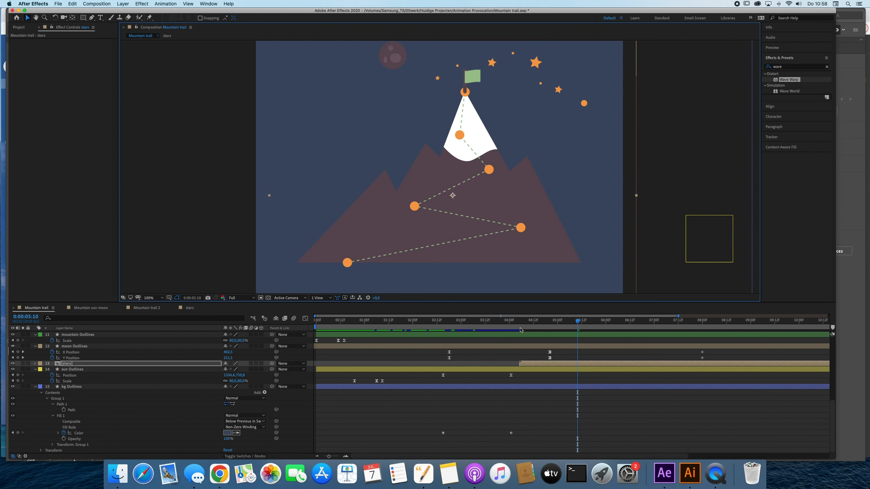
# - Preview the animation, scrub back to 0:00:03:20 to replay the appearance of the moon and stars, and deselect the stars layer
pyautogui.press('space')
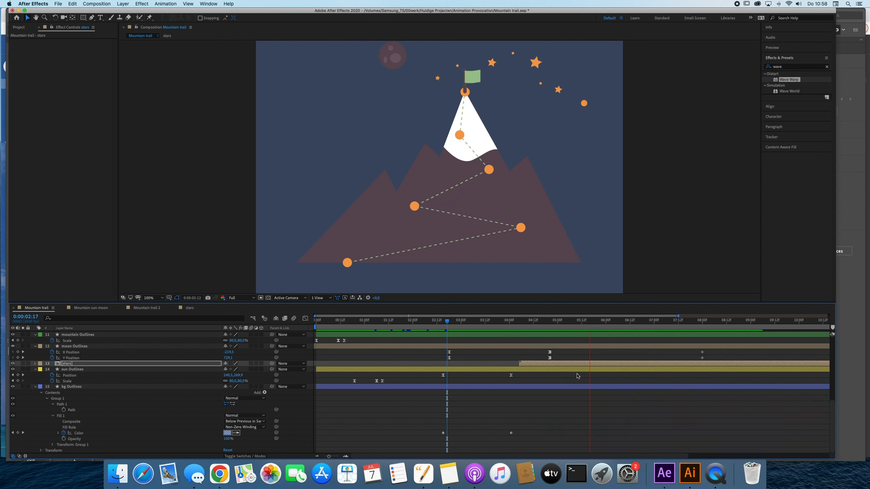
pyautogui.moveTo(583, 322); pyautogui.dragTo(501, 322)
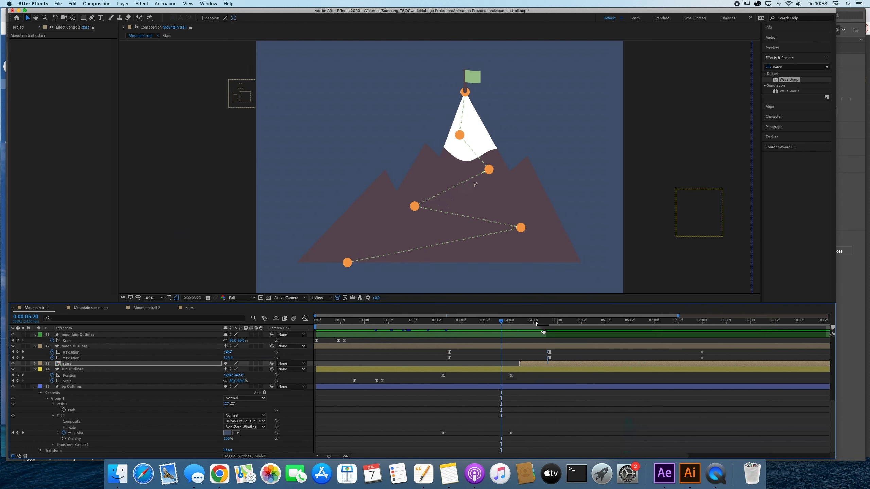
pyautogui.press('space')
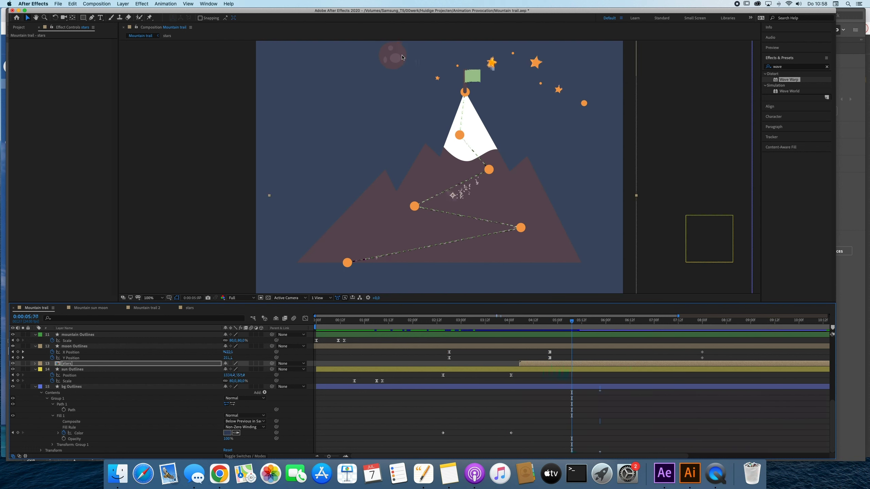
pyautogui.click(584, 419)
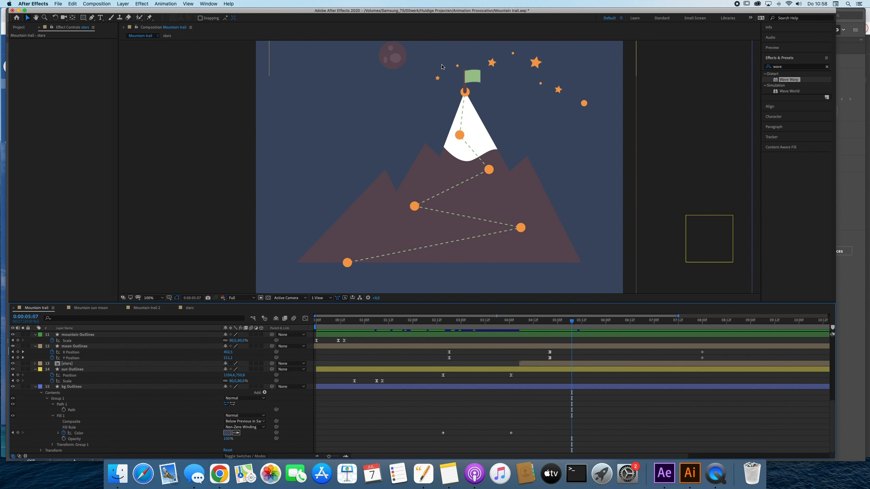
# - Expand the contents of the moon Outlines layer and select Groups 1 to 3 in turn to identify their shapes
pyautogui.click(79, 348)
pyautogui.click(36, 346)
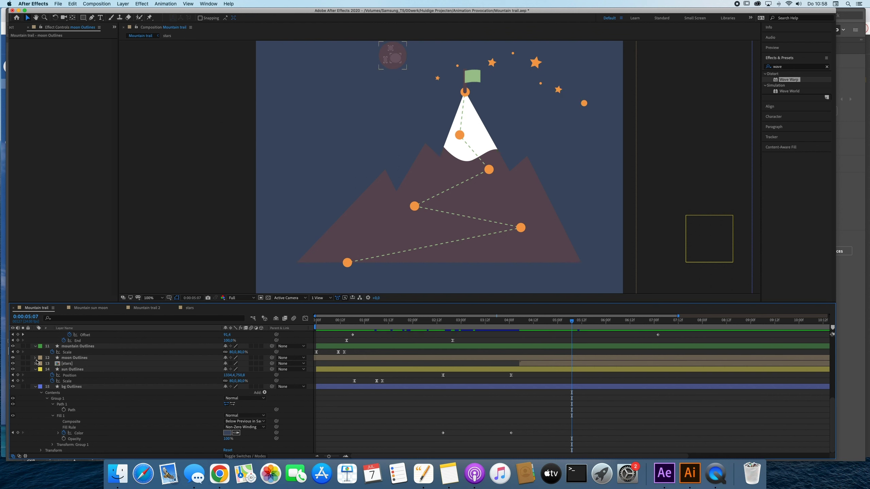
pyautogui.click(36, 358)
pyautogui.click(46, 365)
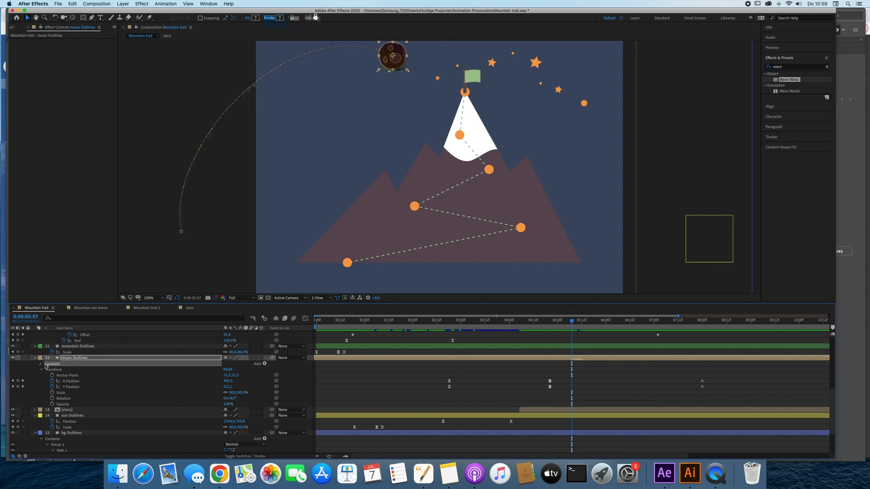
pyautogui.click(41, 364)
pyautogui.click(58, 370)
pyautogui.click(58, 375)
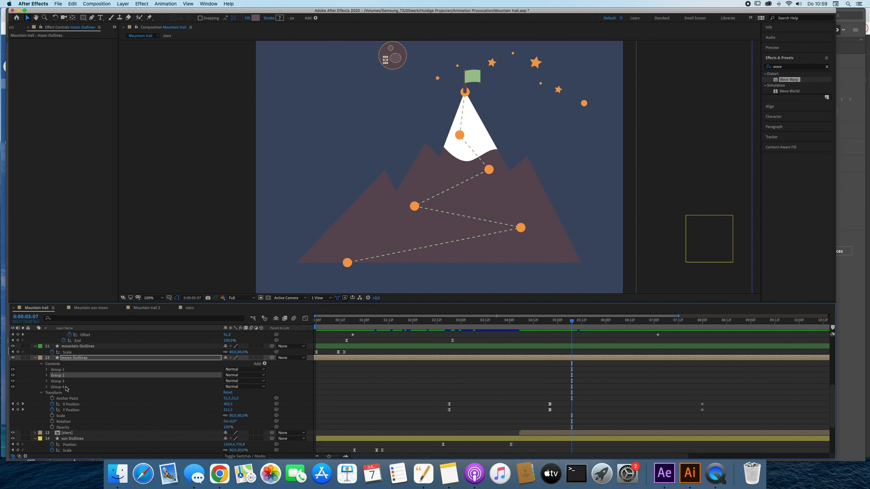
pyautogui.click(58, 381)
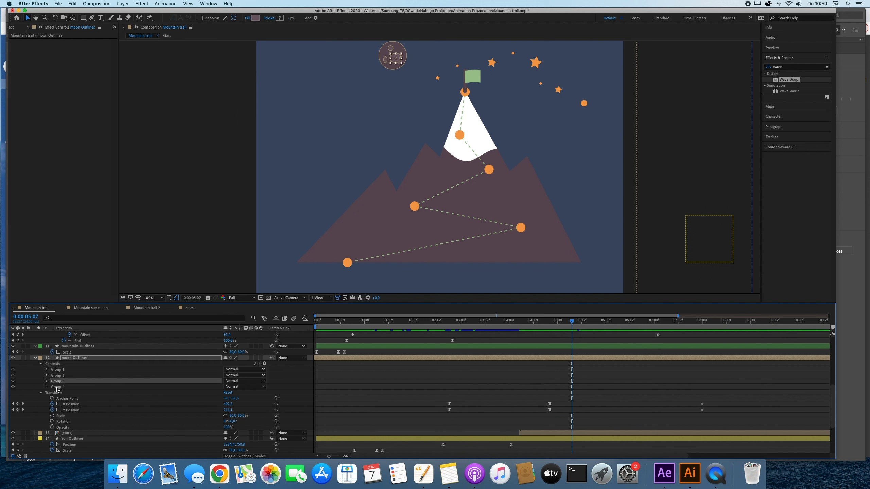
# - Expand Group 4, the moon's main disc, and its Fill 1 settings
pyautogui.click(58, 388)
pyautogui.click(47, 388)
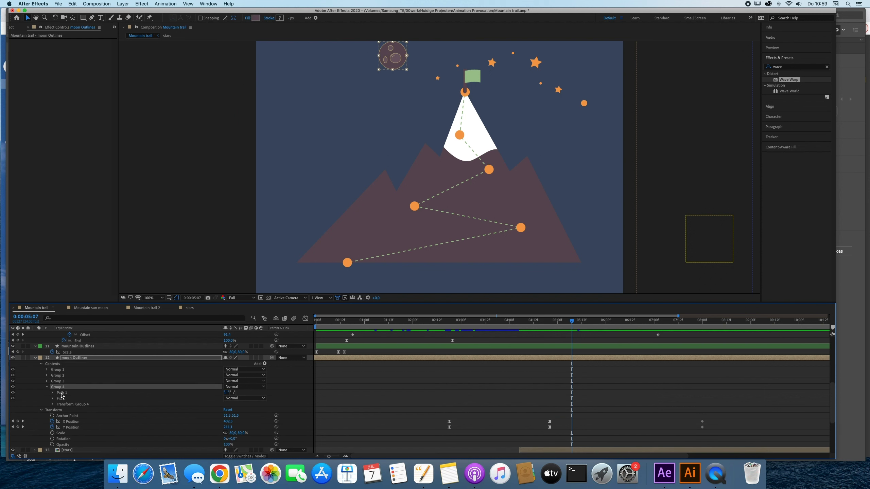
pyautogui.click(62, 394)
pyautogui.click(63, 400)
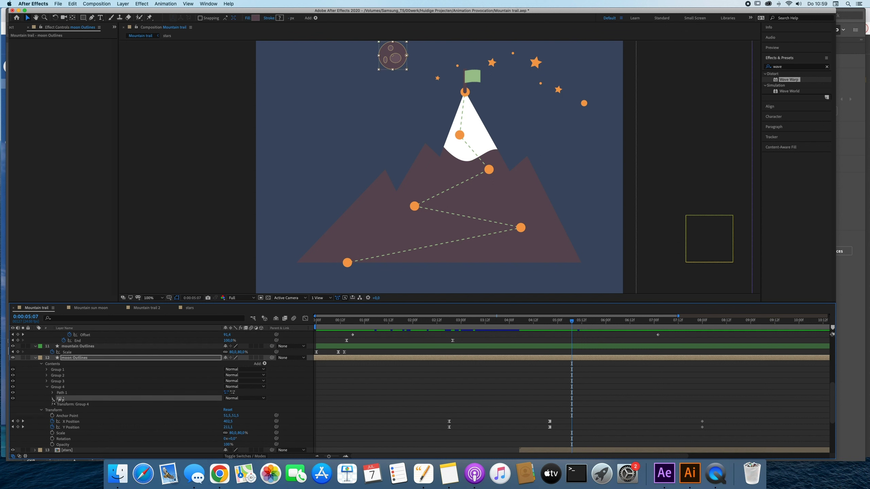
pyautogui.click(53, 398)
# - Lighten the fill color of the moon's main disc in Group 4 to B08EA1
pyautogui.click(73, 416)
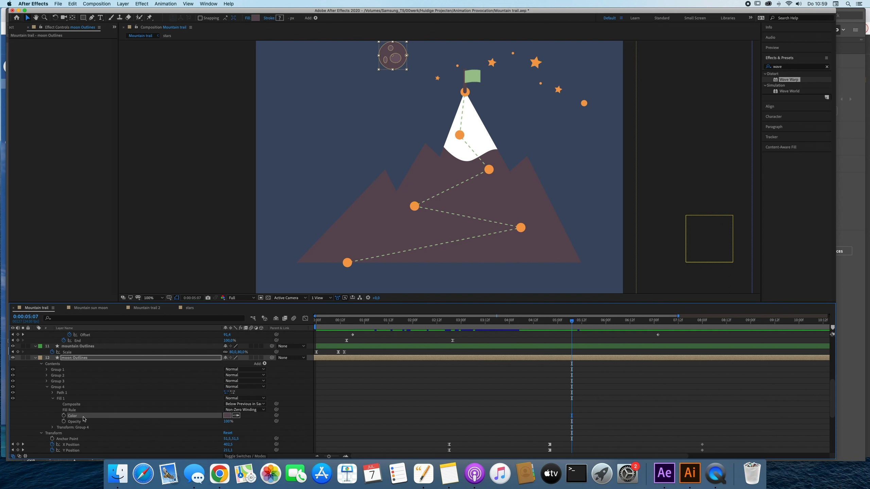
pyautogui.click(227, 416)
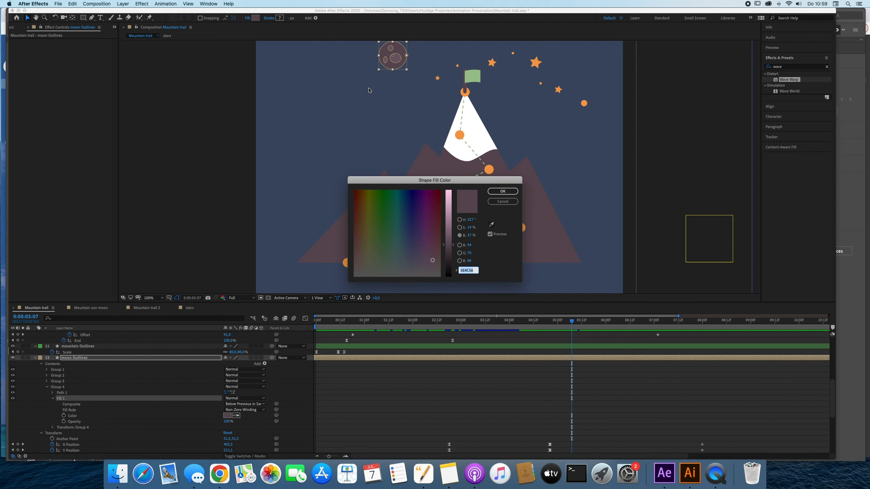
pyautogui.moveTo(449, 228); pyautogui.dragTo(449, 218)
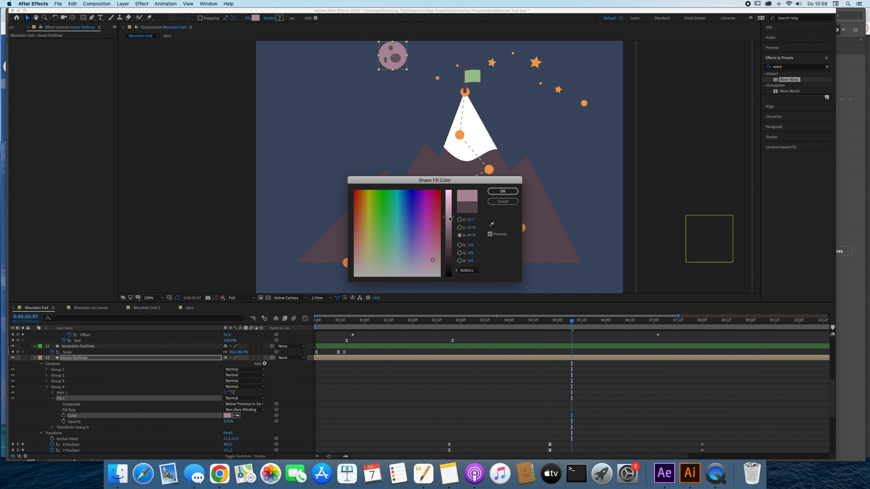
pyautogui.click(503, 191)
# - Expand Groups 1 to 3 of the moon, select their Fill 1 items together, and set the crater fill color to 8C7382
pyautogui.click(60, 381)
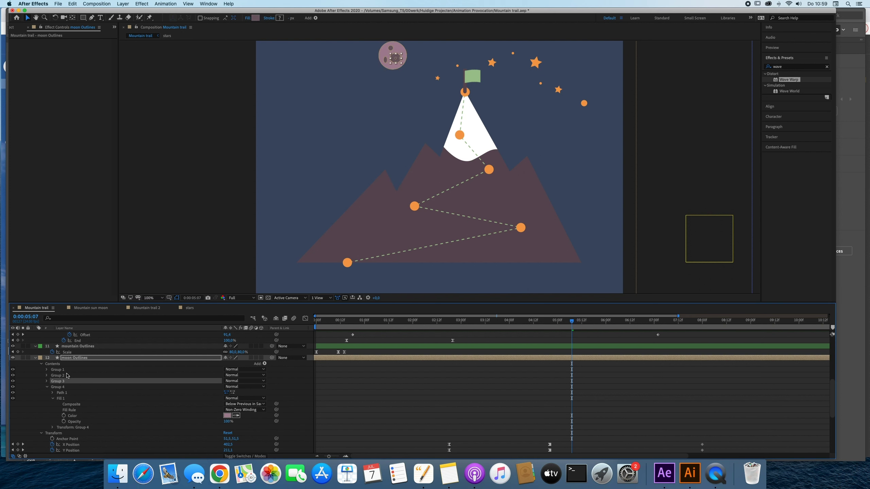
pyautogui.keyDown('shift'); pyautogui.click(65, 372); pyautogui.keyUp('shift')
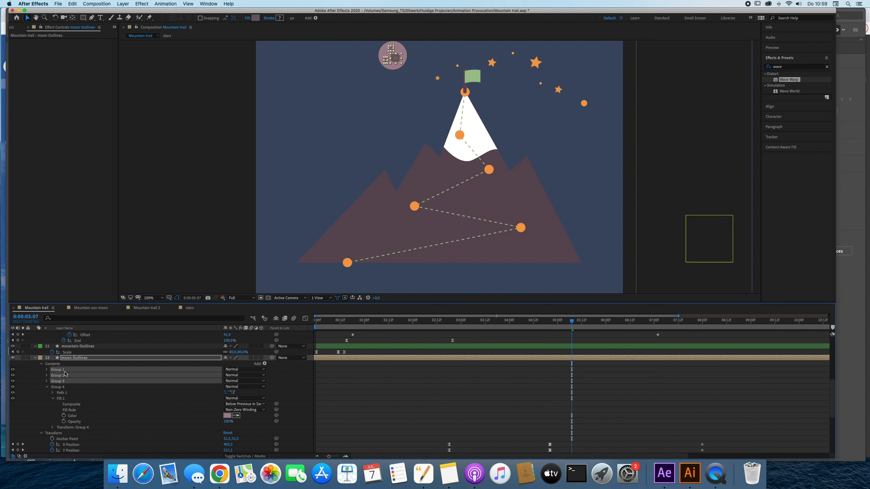
pyautogui.click(47, 376)
pyautogui.click(66, 382)
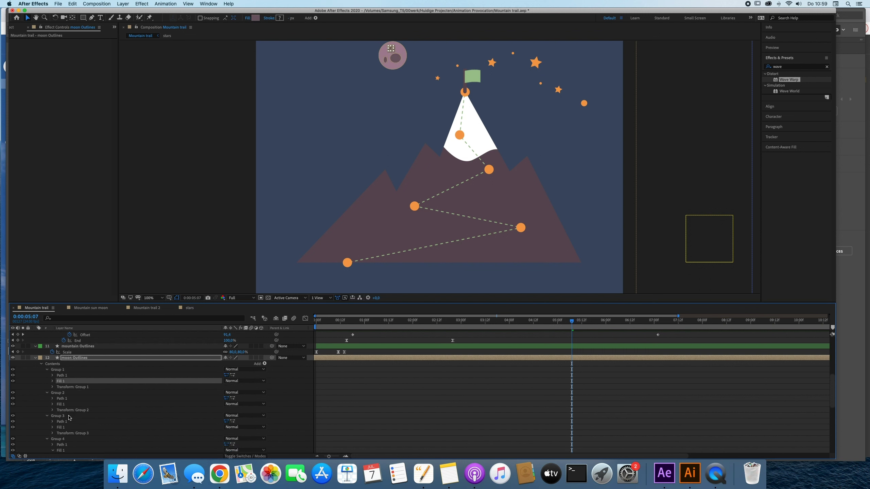
pyautogui.keyDown('shift'); pyautogui.click(62, 406); pyautogui.keyUp('shift')
pyautogui.keyDown('shift'); pyautogui.click(66, 428); pyautogui.keyUp('shift')
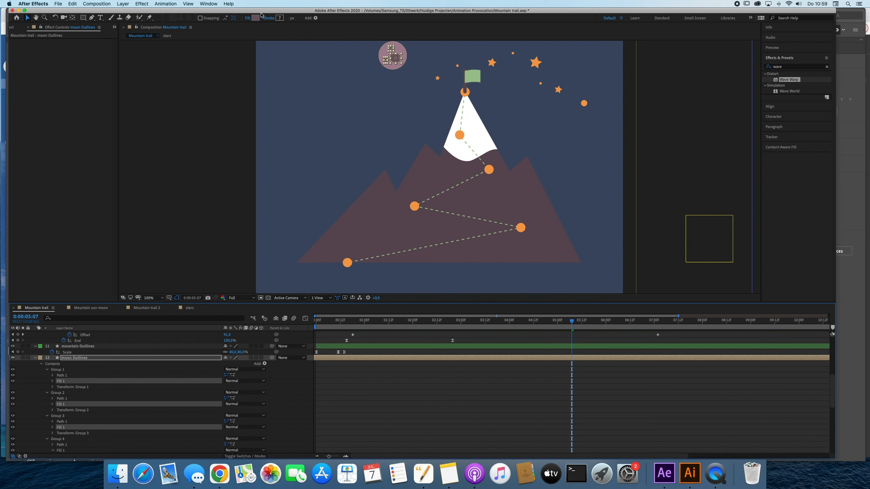
pyautogui.scroll(-3, 135, 371)
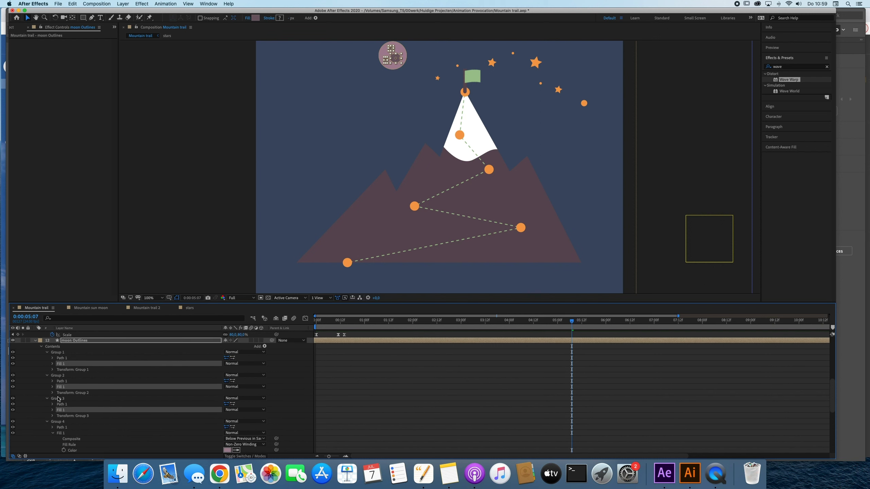
pyautogui.click(254, 20)
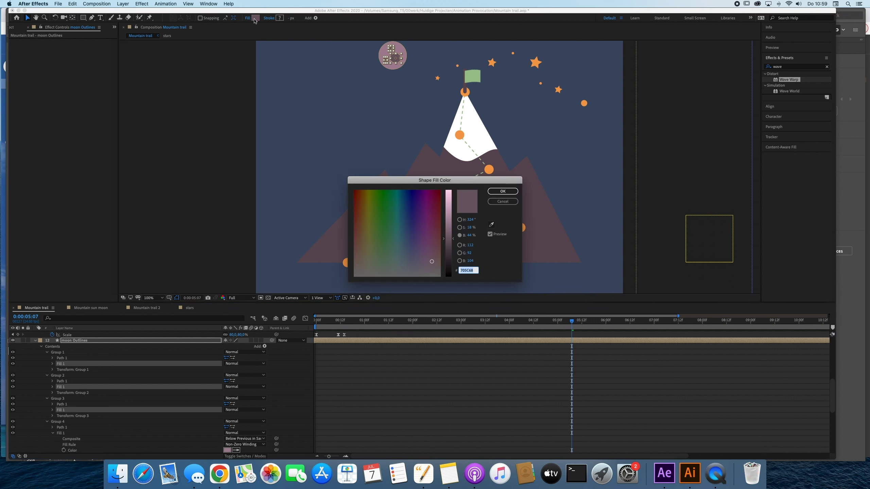
pyautogui.moveTo(452, 240); pyautogui.dragTo(452, 234)
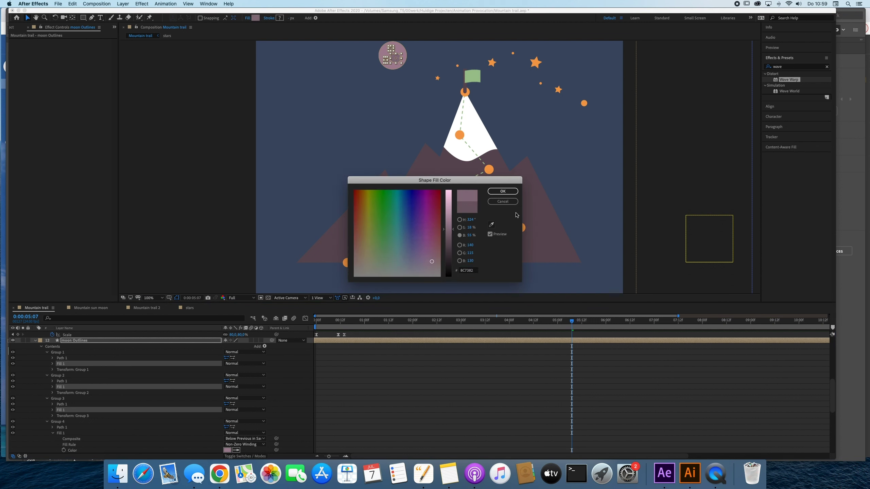
pyautogui.click(505, 191)
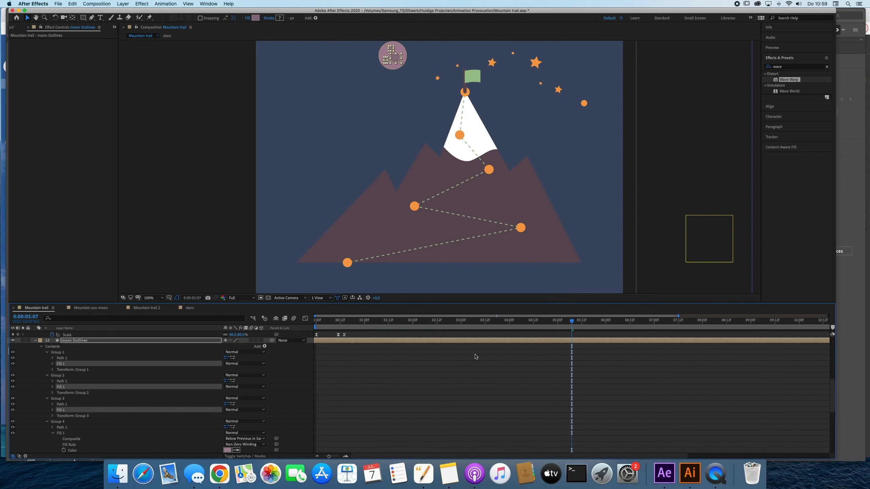
# - Lighten the selected crater fills of Groups 1 to 3 to D9B3CA
pyautogui.click(178, 298)
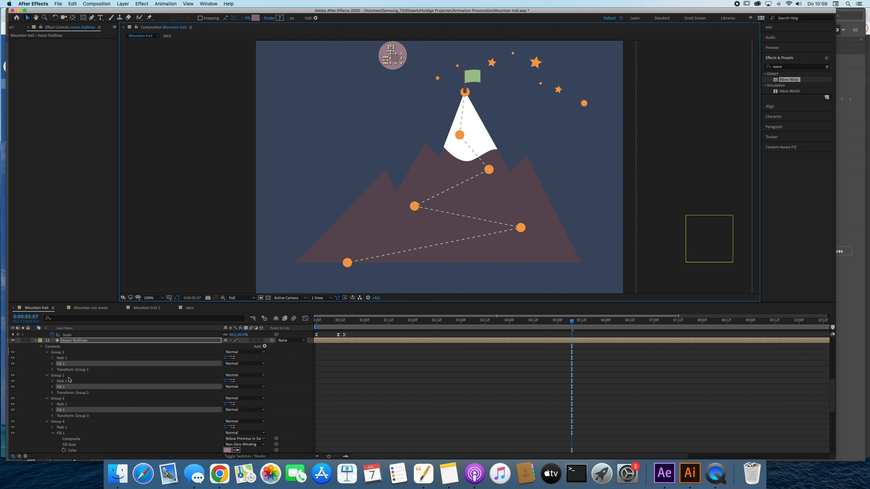
pyautogui.click(255, 18)
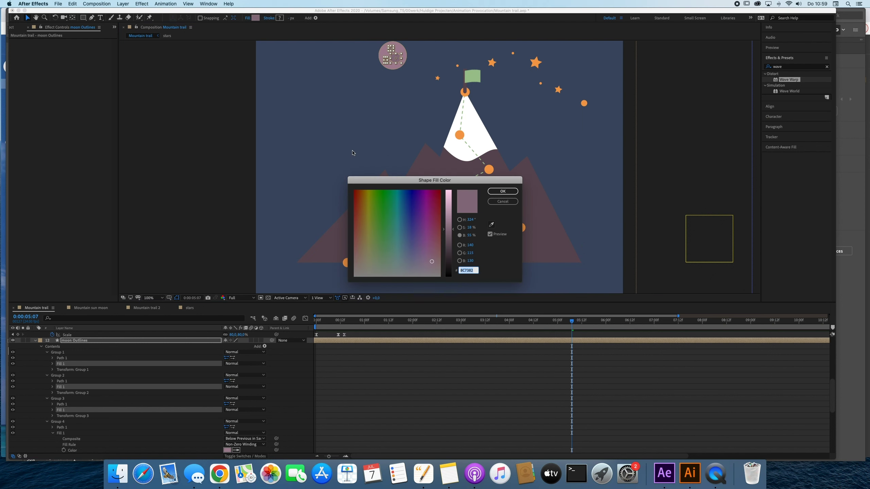
pyautogui.moveTo(448, 231); pyautogui.dragTo(453, 204)
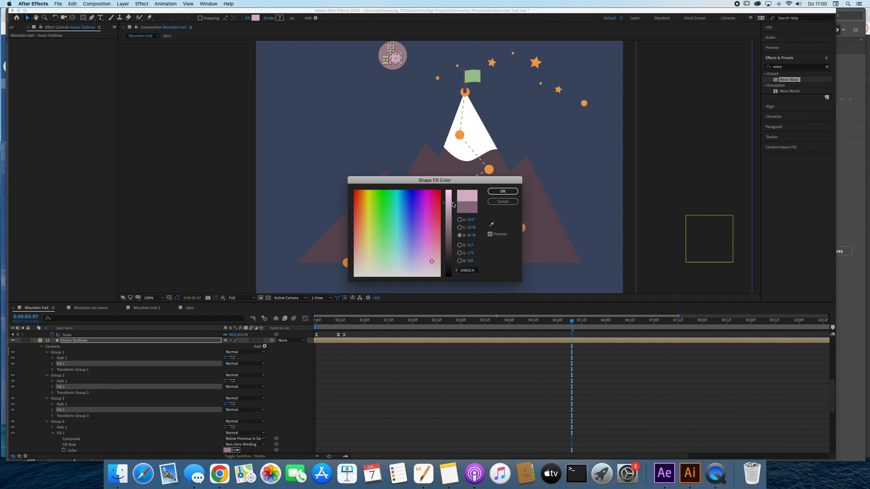
pyautogui.click(503, 192)
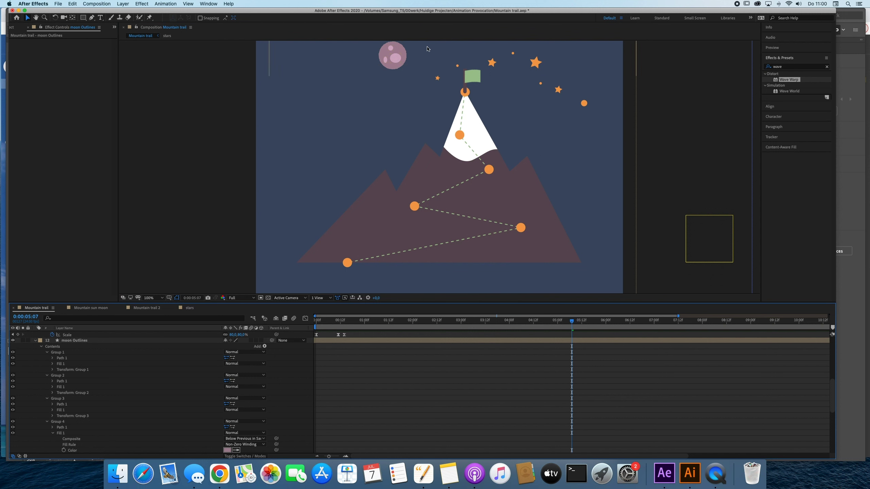
# - Set the fill color of the moon's main disc in Group 4 to F2C3DD and deselect the layer
pyautogui.click(405, 57)
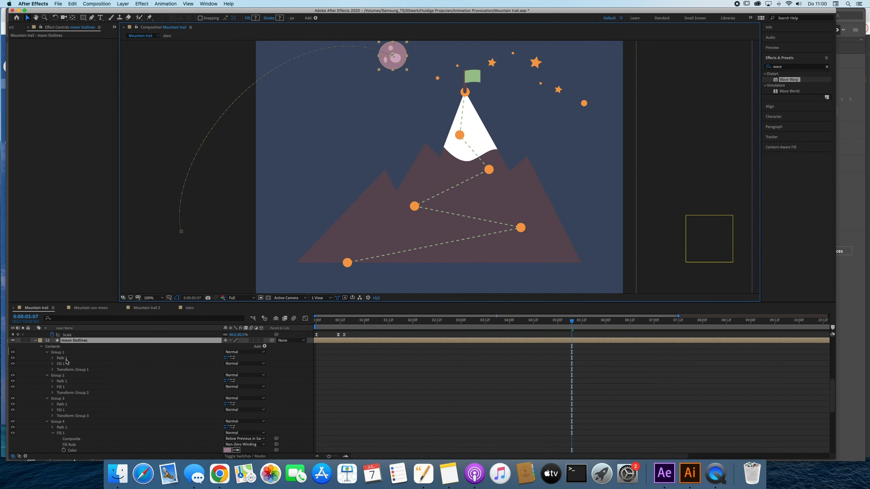
pyautogui.click(70, 423)
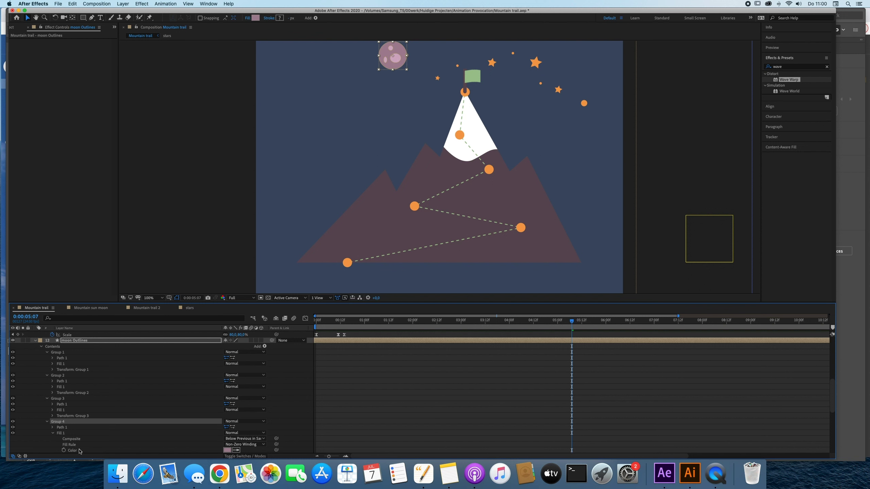
pyautogui.click(73, 451)
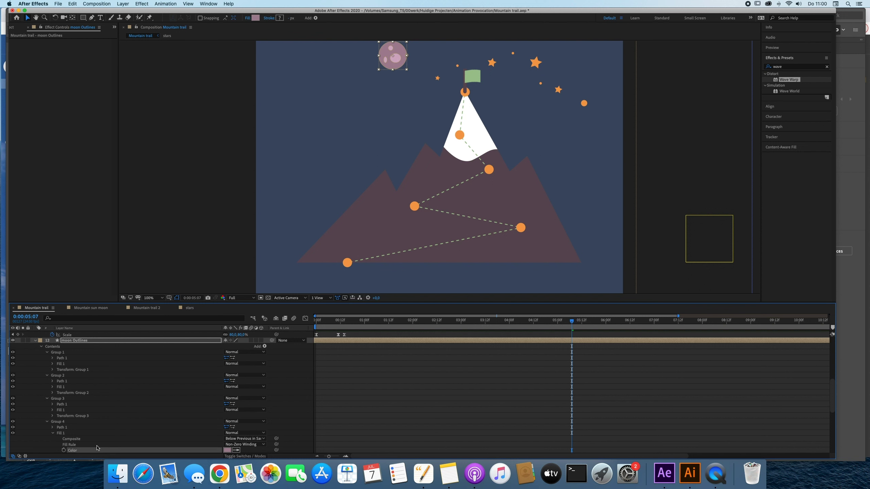
pyautogui.click(256, 18)
pyautogui.moveTo(447, 220); pyautogui.dragTo(452, 197)
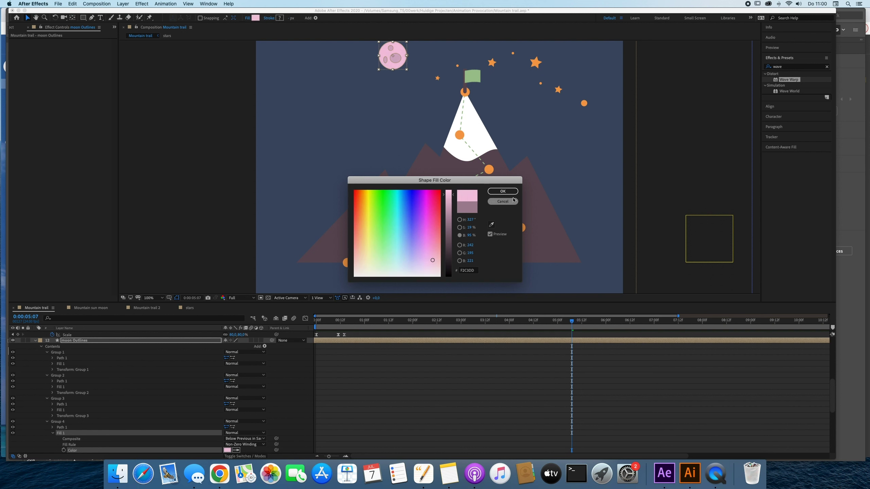
pyautogui.click(503, 191)
pyautogui.click(497, 368)
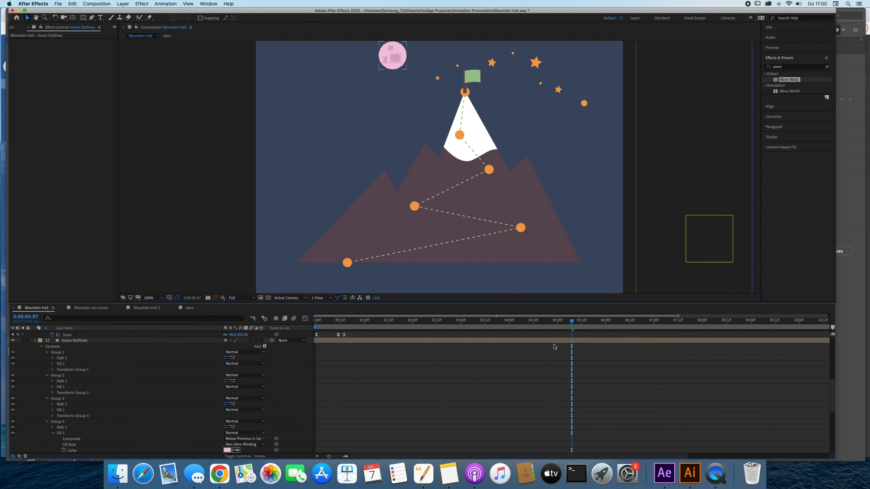
# - Preview the whole animation from 0:00:00:00 to check the lighter moon
pyautogui.moveTo(550, 323); pyautogui.dragTo(305, 371)
pyautogui.press('space')
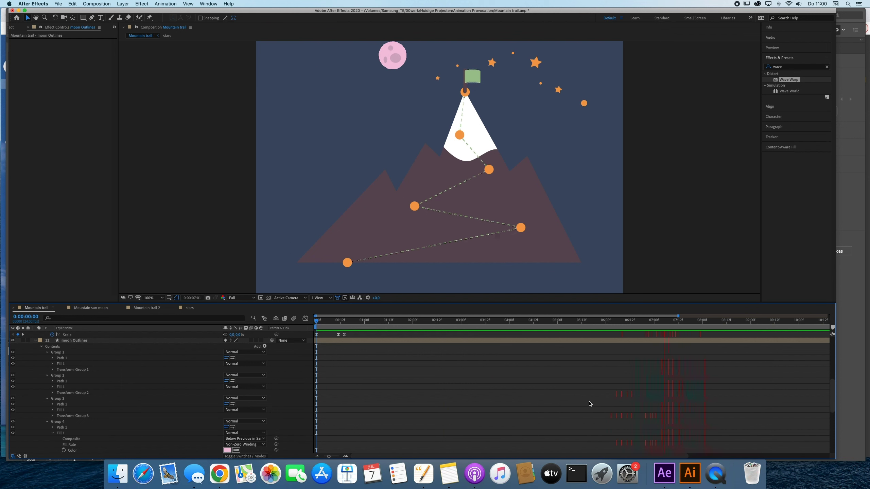
pyautogui.press('space')
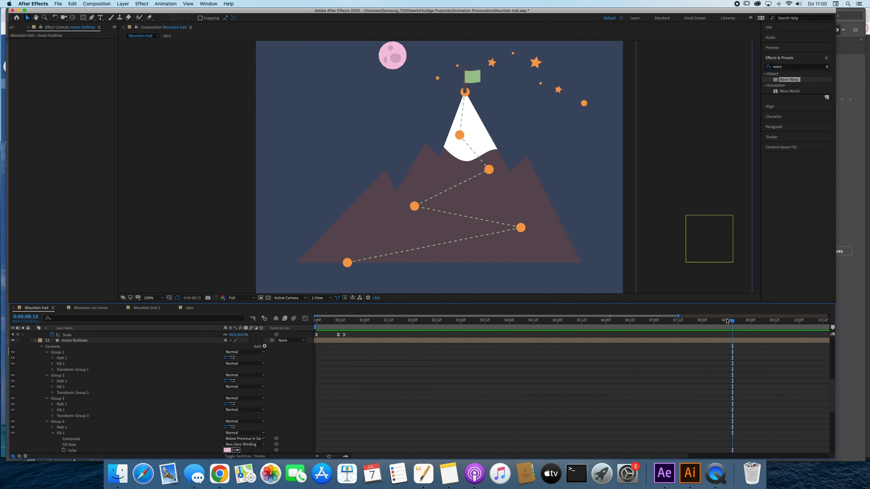
# - Move the current time to just past the 07:12 mark and end the work area there
pyautogui.moveTo(732, 322); pyautogui.dragTo(684, 322)
pyautogui.press('n')
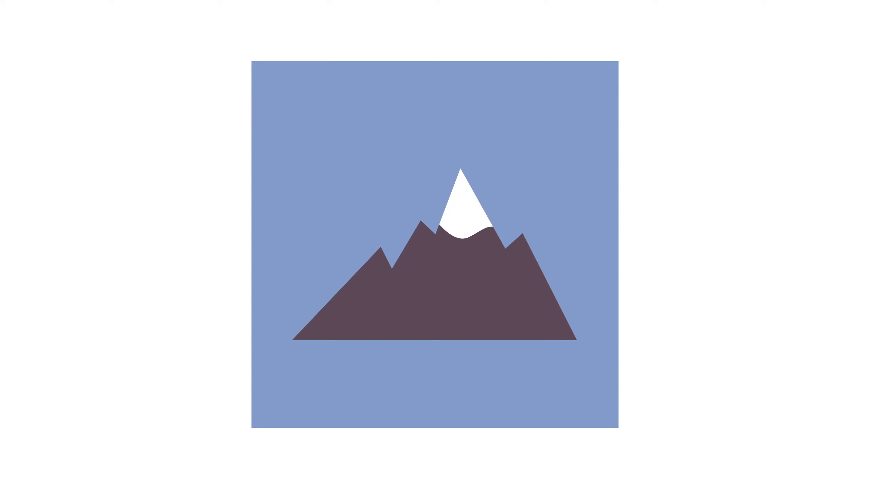